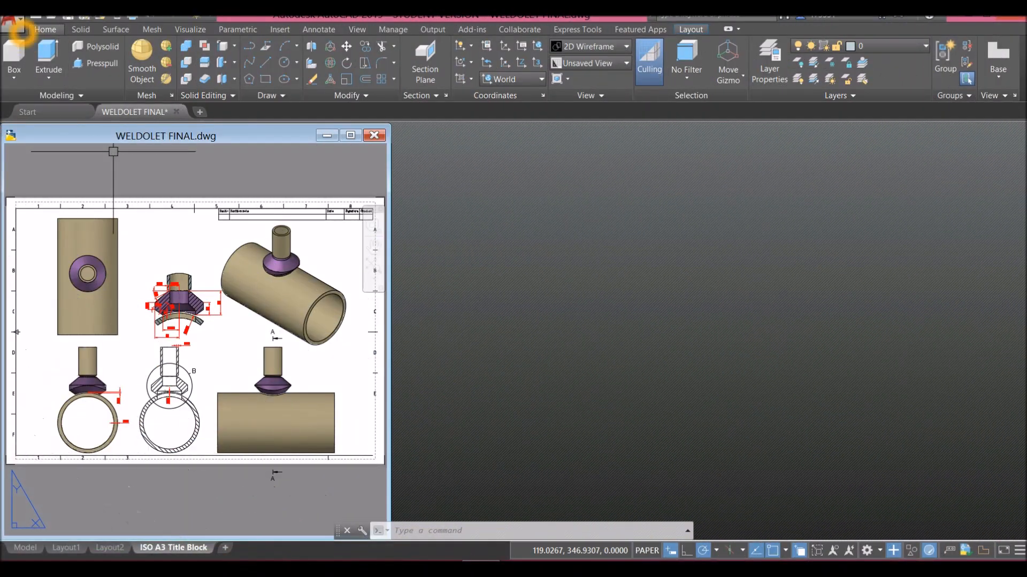
Create a new drawing from the acadiso3D template.
click(16, 24)
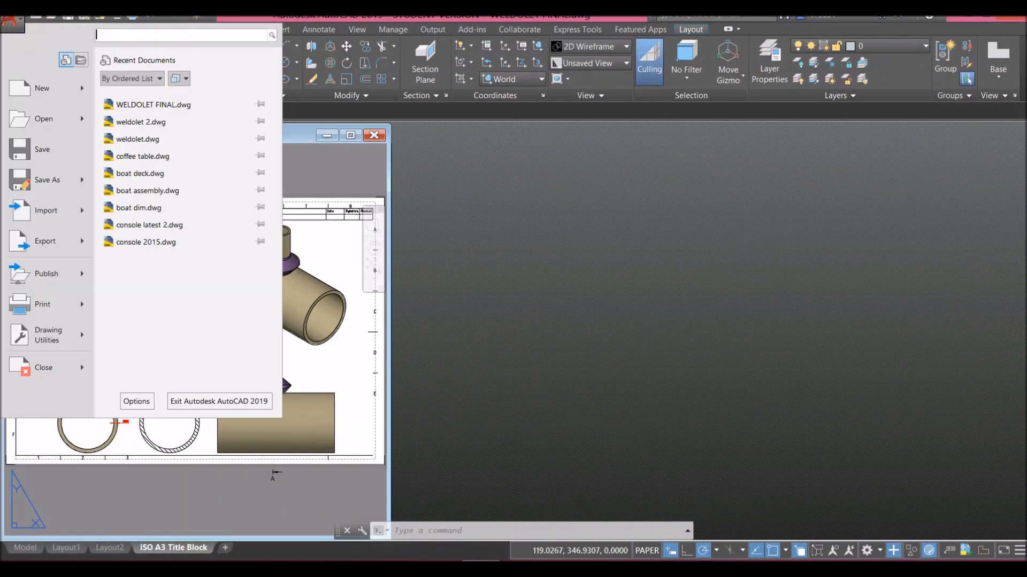
click(43, 89)
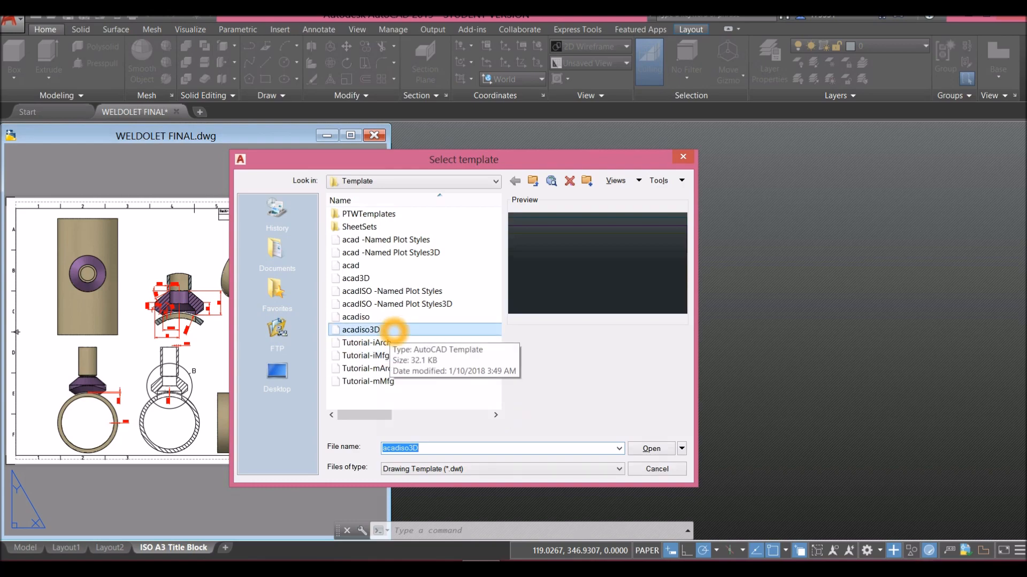
click(394, 330)
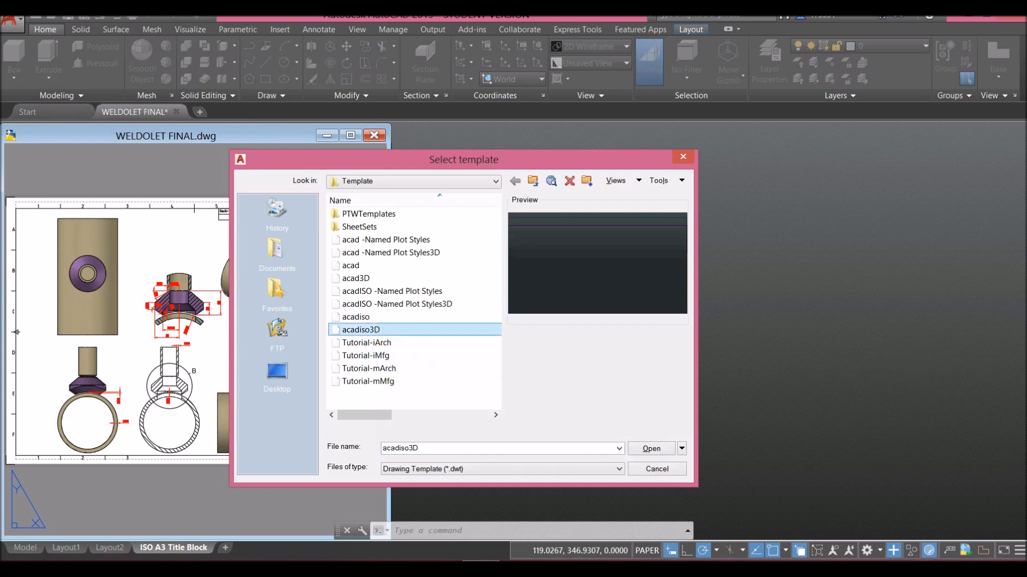
click(649, 449)
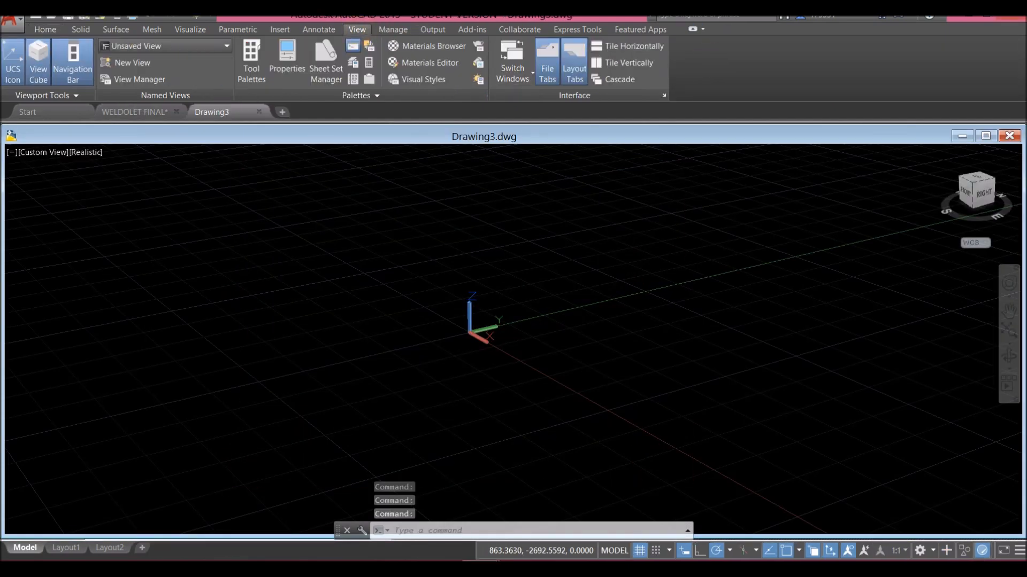
Tile the two open drawings vertically with WELDOLET FINAL on the left, and widen the new drawing's window to fill the remaining space.
click(634, 64)
click(649, 133)
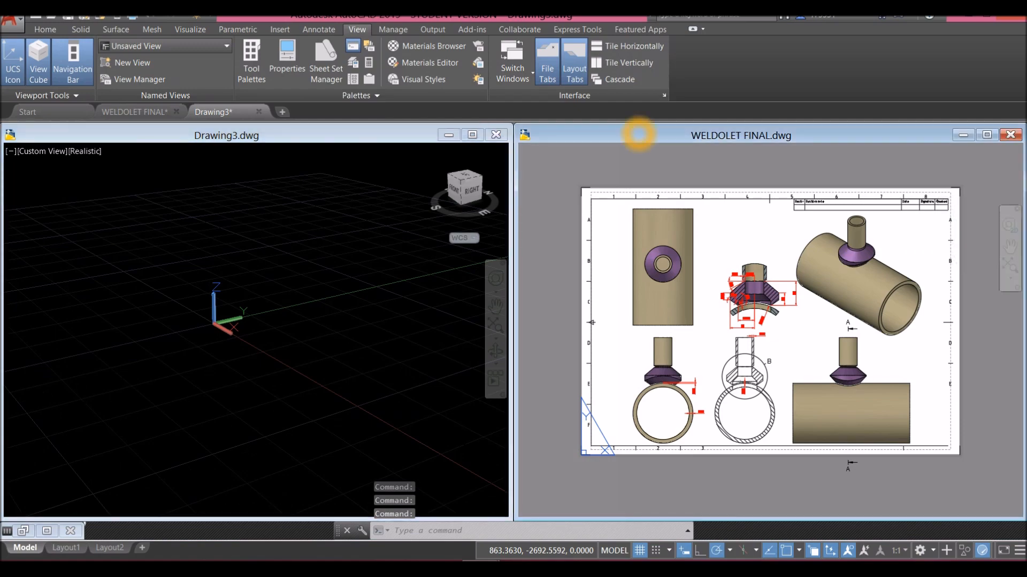
click(624, 62)
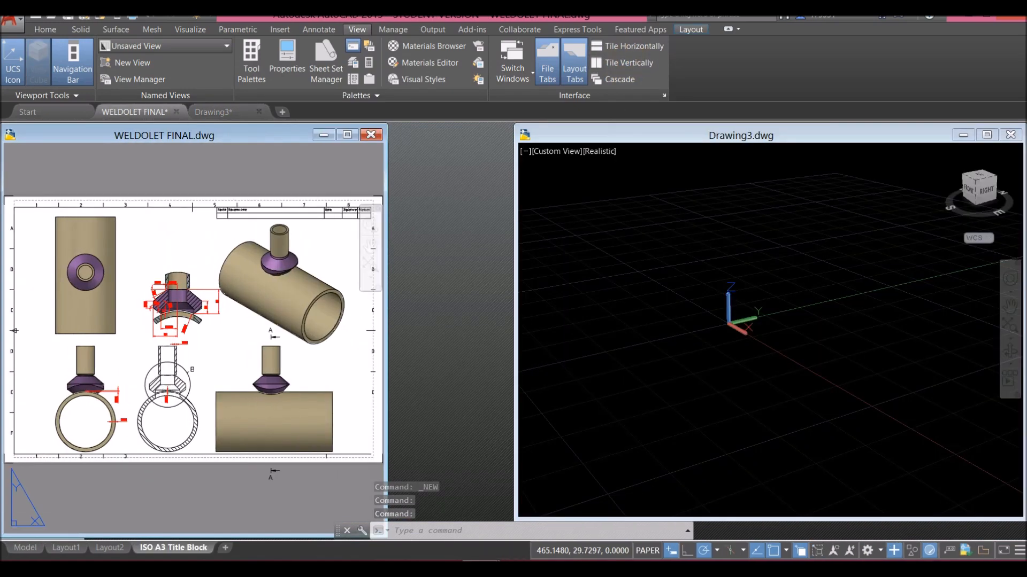
drag(515, 328, 388, 348)
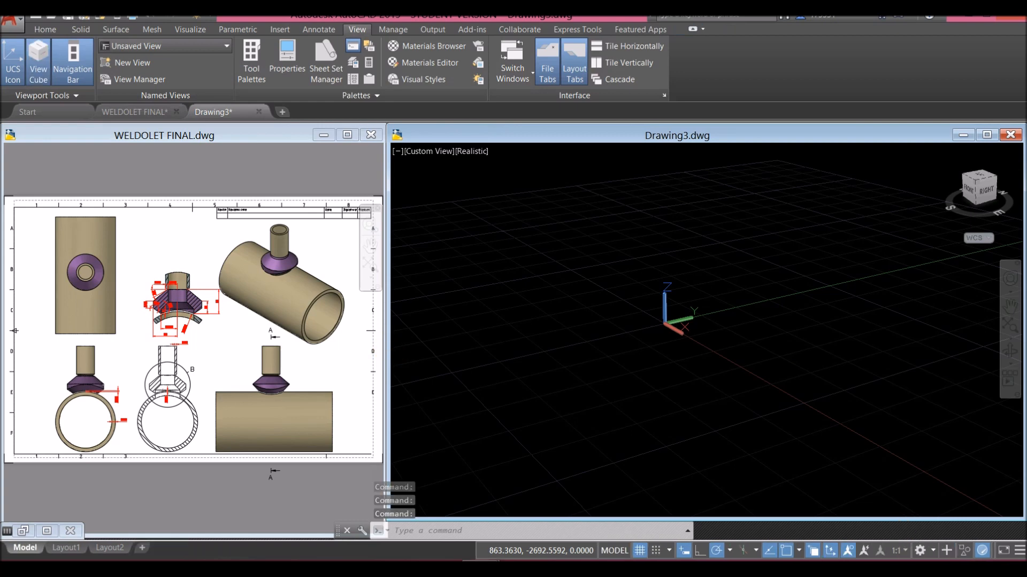
click(1013, 223)
click(968, 246)
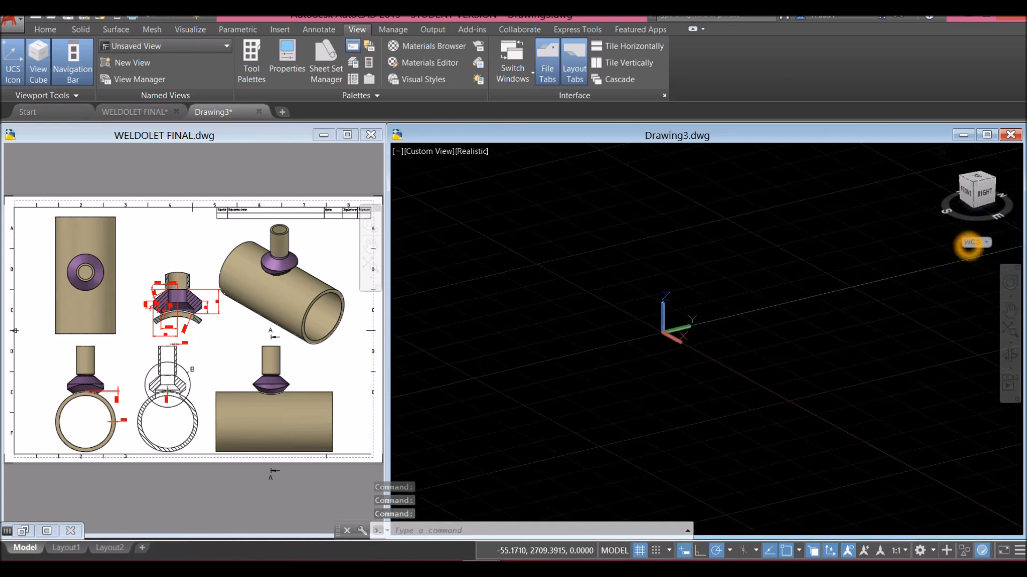
Set the new drawing's viewport to the Front view.
click(45, 29)
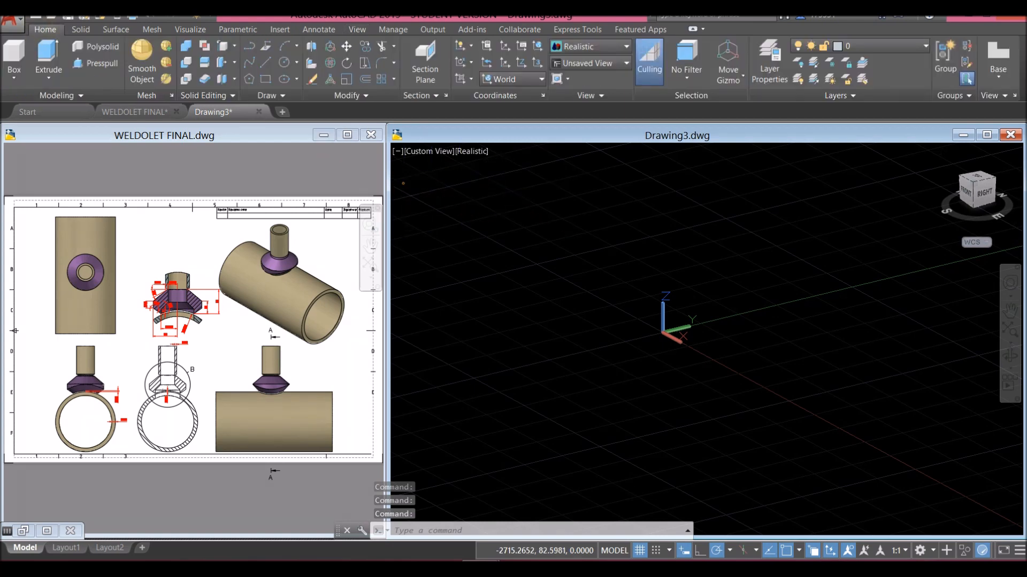
click(412, 164)
click(428, 151)
click(443, 232)
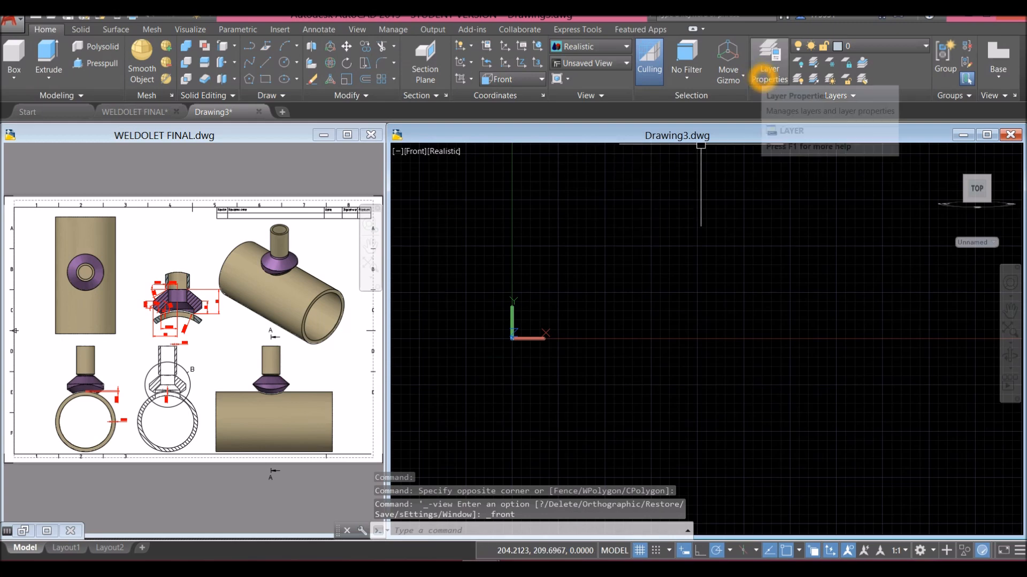
Create a new layer with the index colour red and make it the current layer.
click(769, 74)
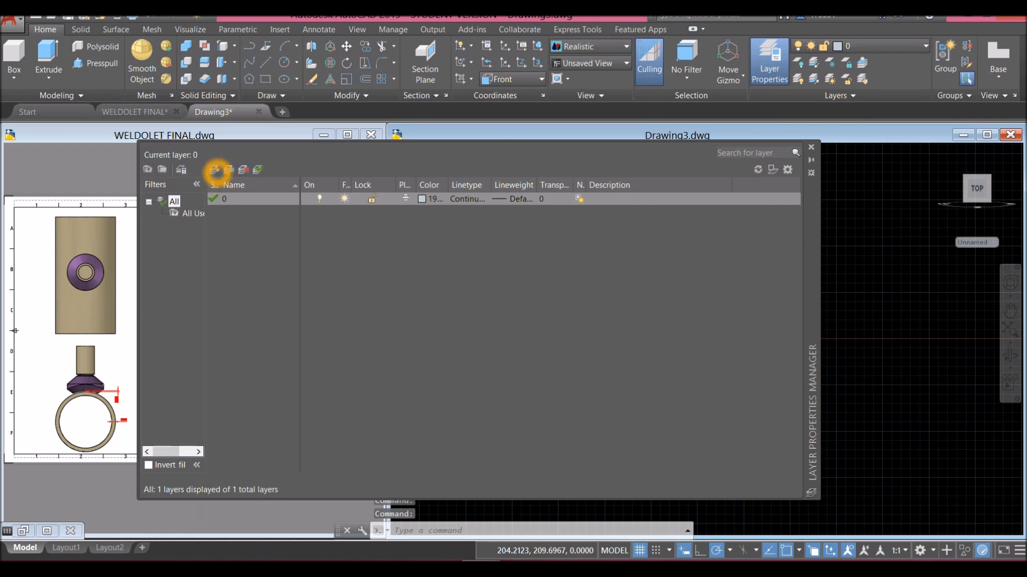
click(215, 170)
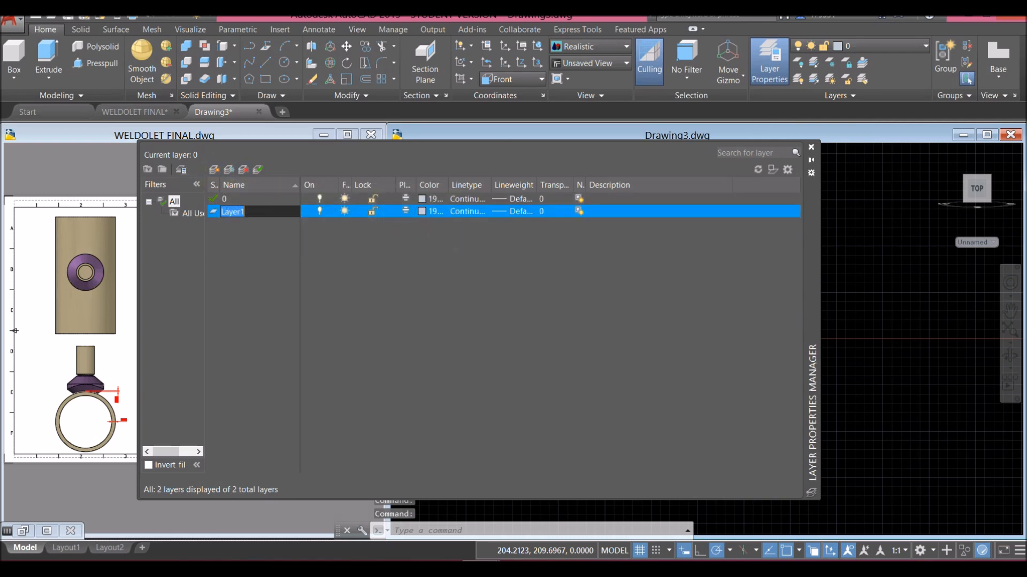
click(424, 212)
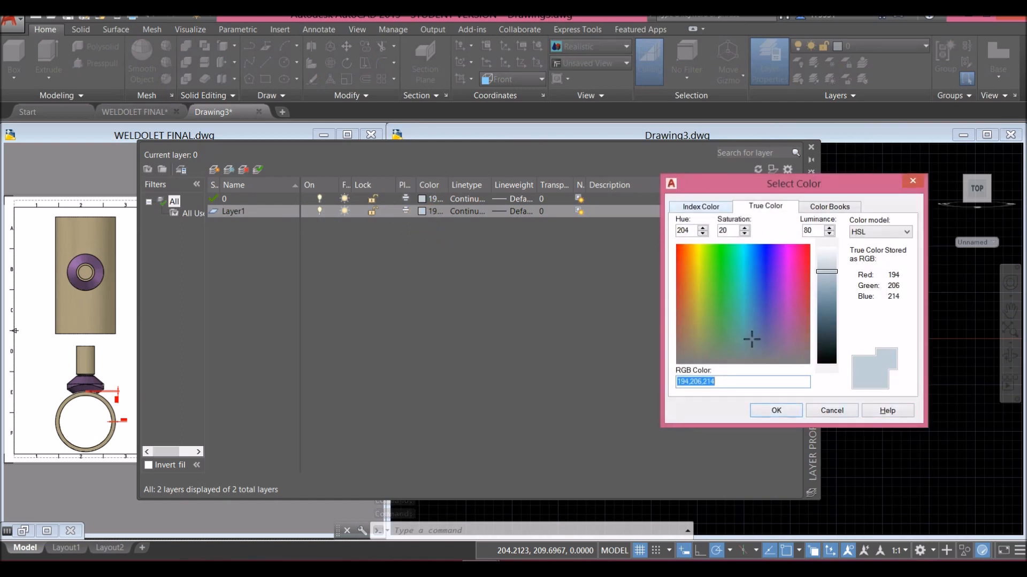
click(700, 207)
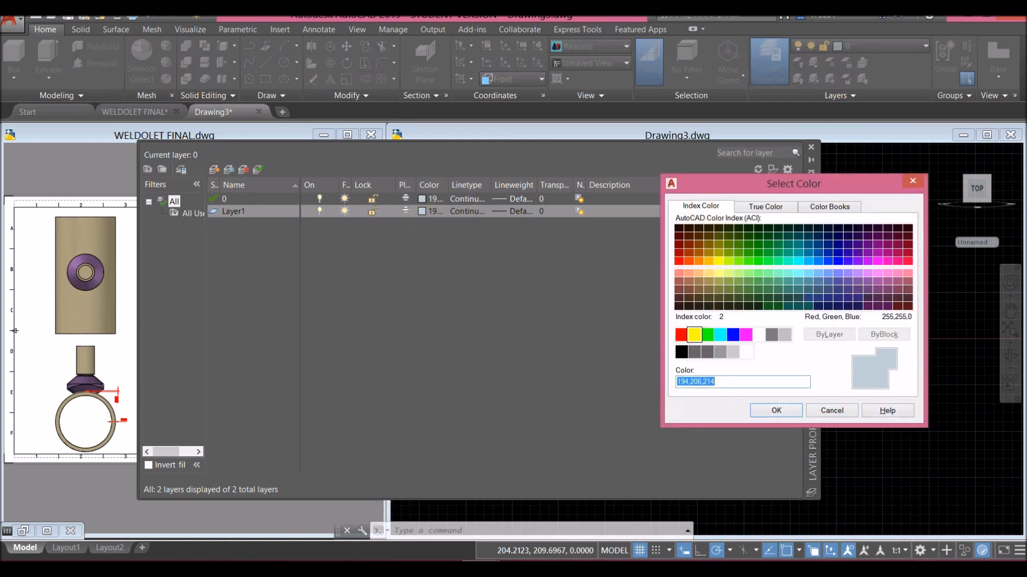
click(682, 335)
click(775, 411)
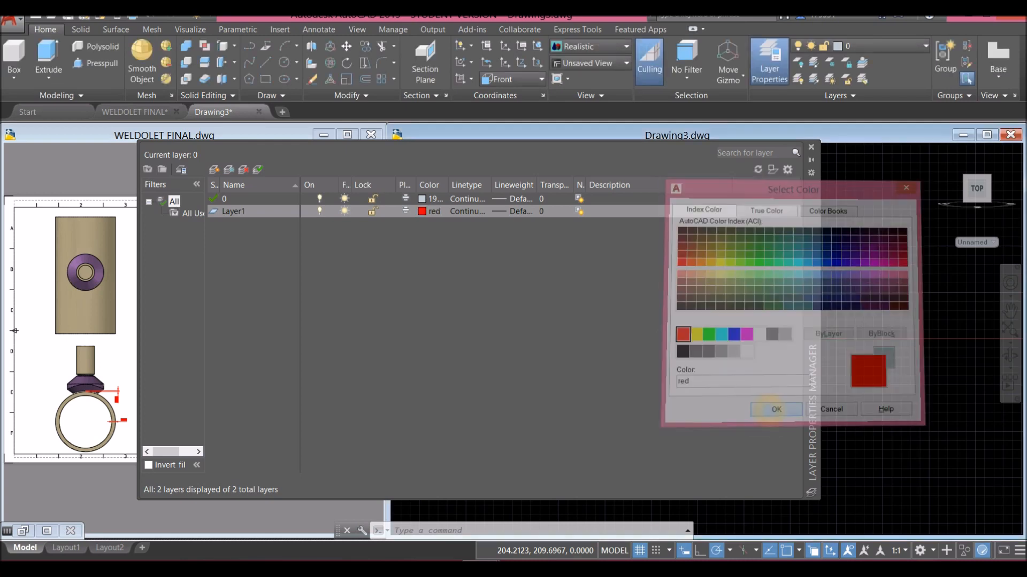
click(810, 147)
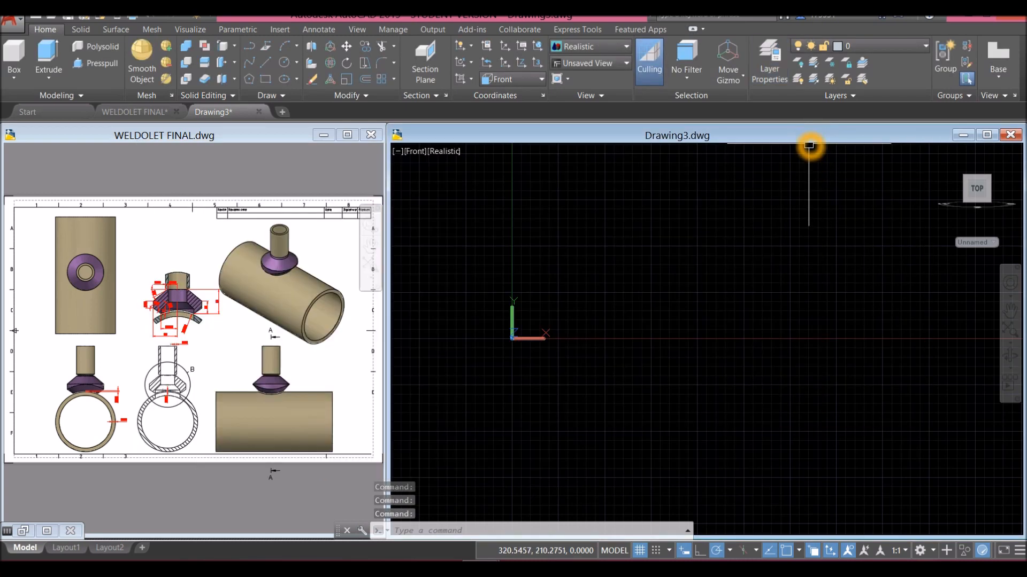
click(882, 47)
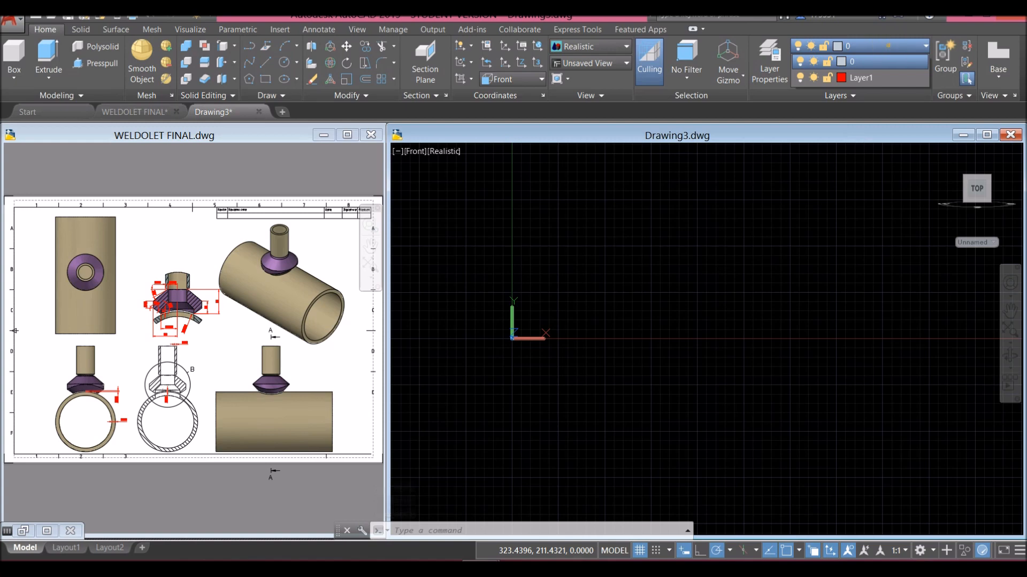
click(861, 78)
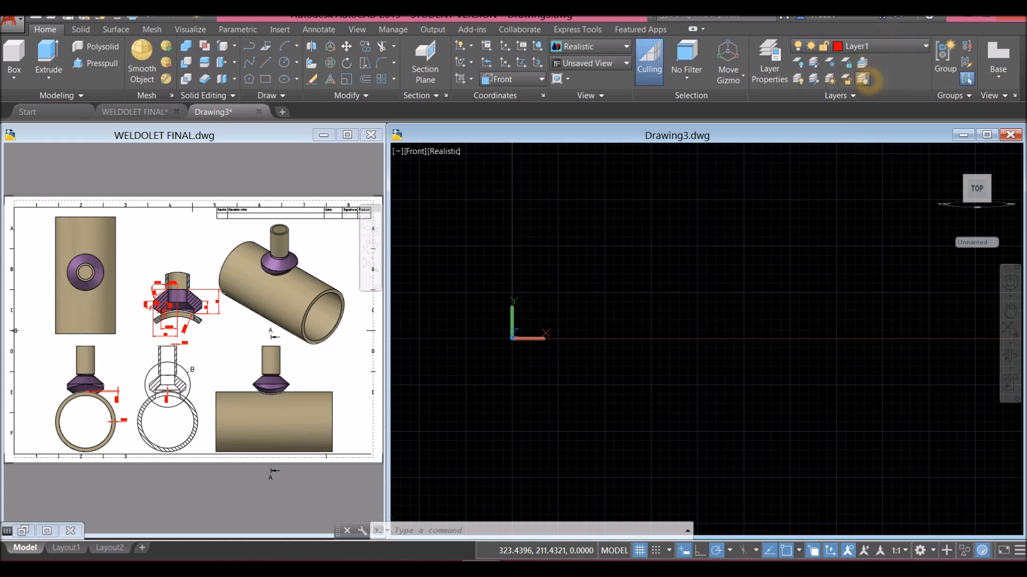
Examine the overall height and bottom half-width dimensions on the weldolet section detail in WELDOLET FINAL.
middle_drag(628, 282, 560, 349)
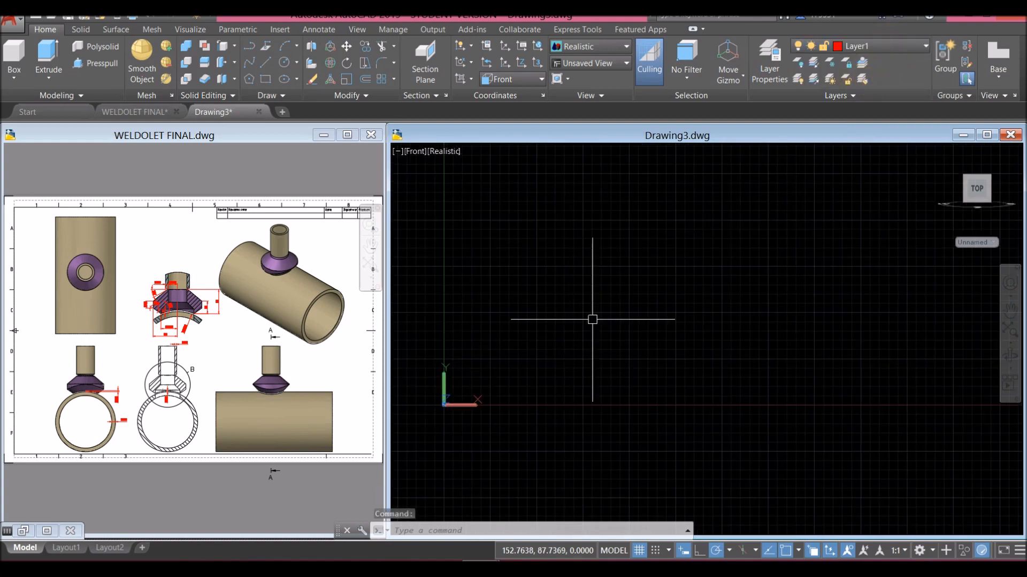
click(243, 353)
scroll(139, 315, up, 6)
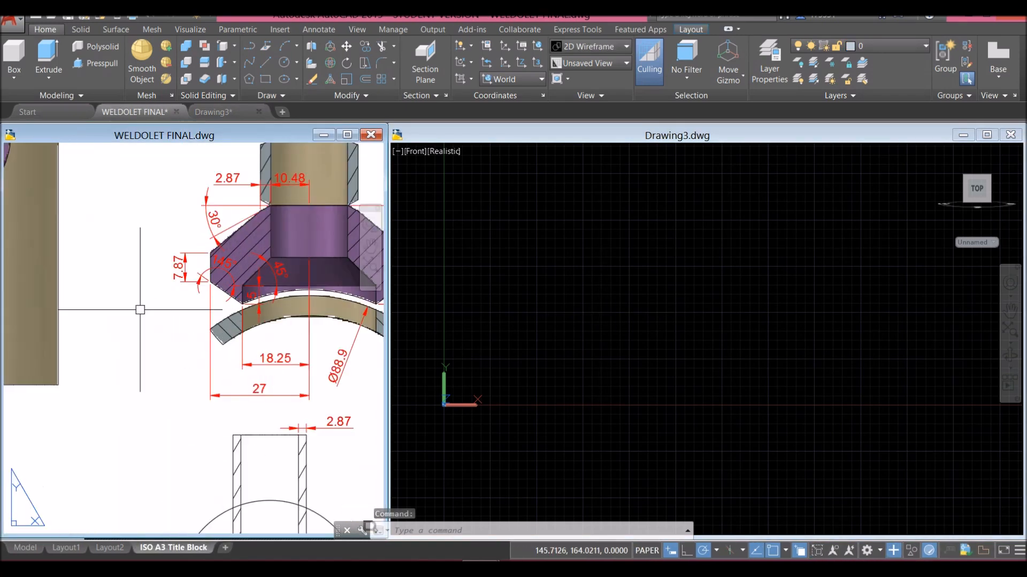
middle_drag(146, 359, 91, 342)
click(319, 296)
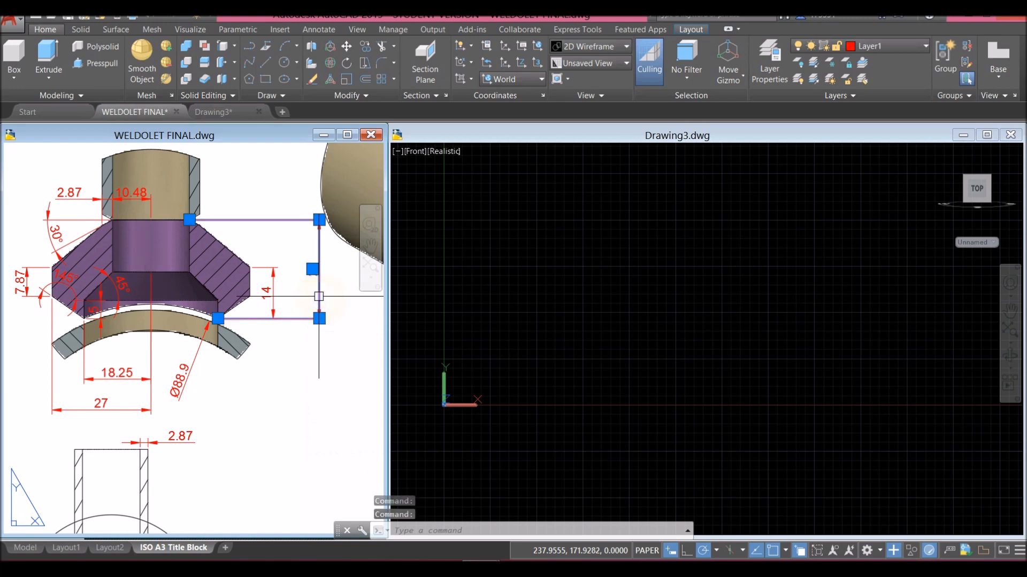
key(Escape)
click(98, 409)
key(Escape)
In the new drawing, draw a vertical line 27 units downward, continued by a horizontal line 27 units to the left.
click(556, 325)
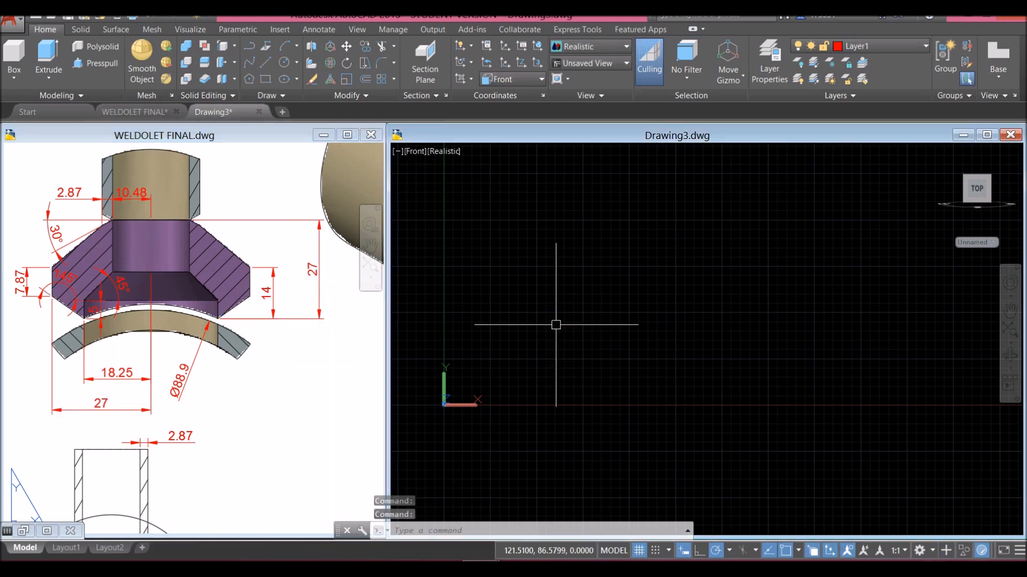
text(l)
key(Return)
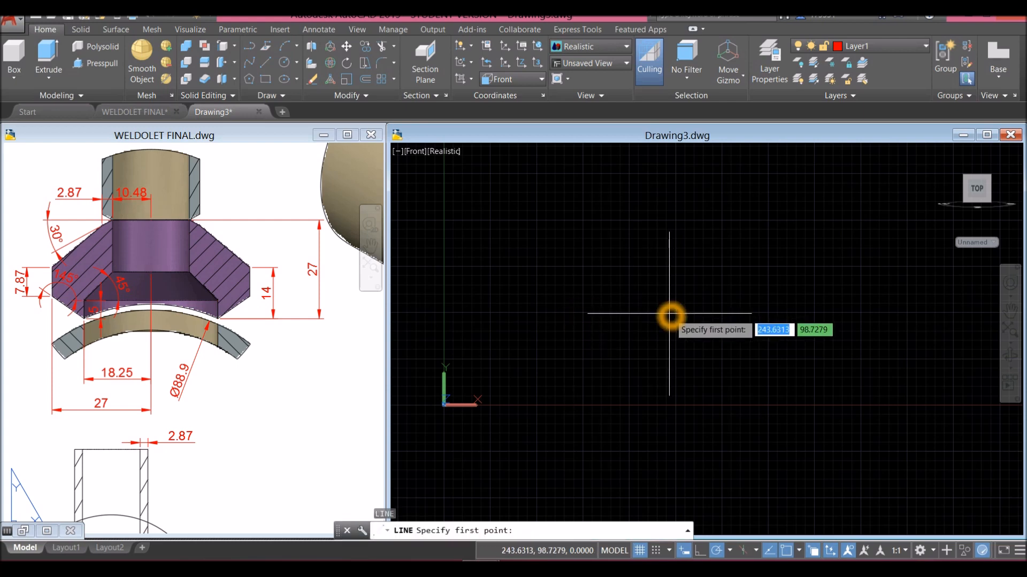
click(670, 201)
click(706, 202)
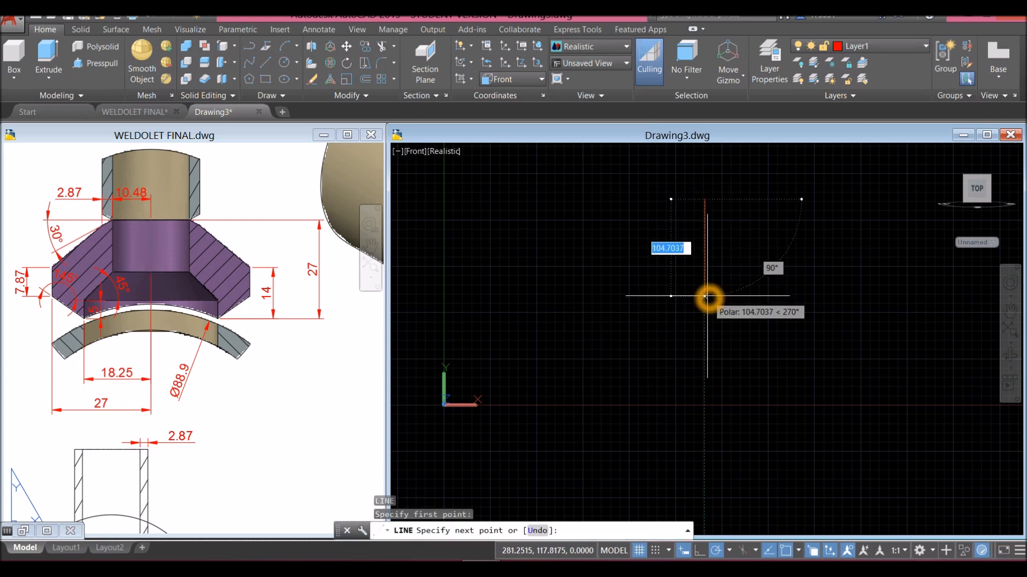
text(27)
key(Return)
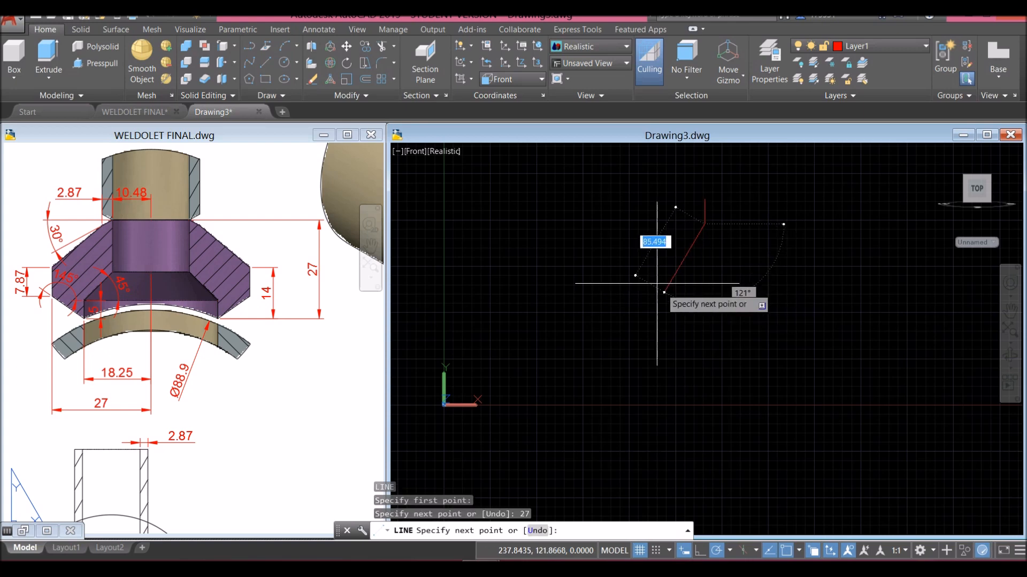
text(27)
key(Return)
right_click(637, 224)
click(673, 232)
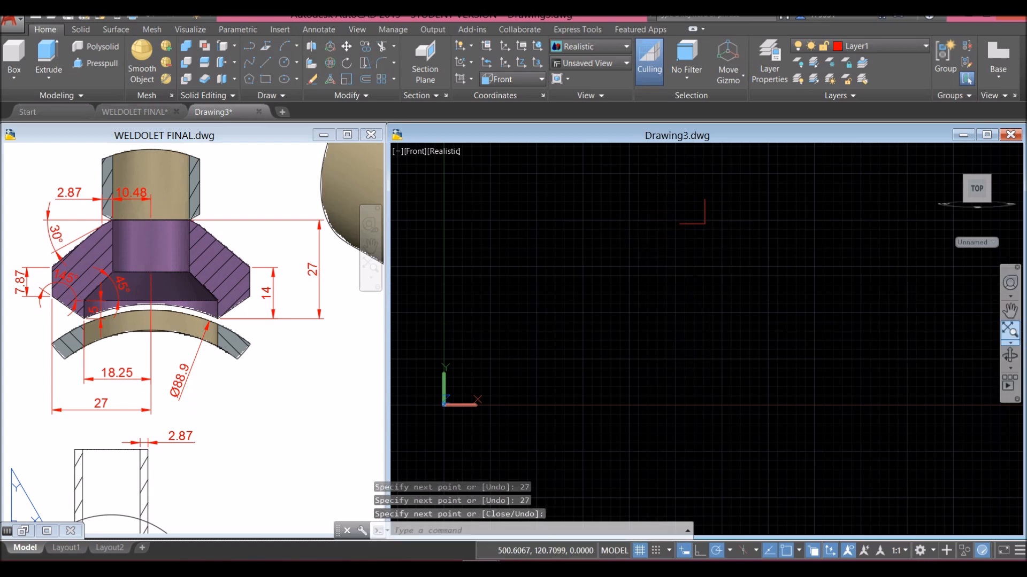
Zoom to the new lines, then examine the bore radius and the other profile dimensions on the weldolet section in the reference drawing.
click(1008, 327)
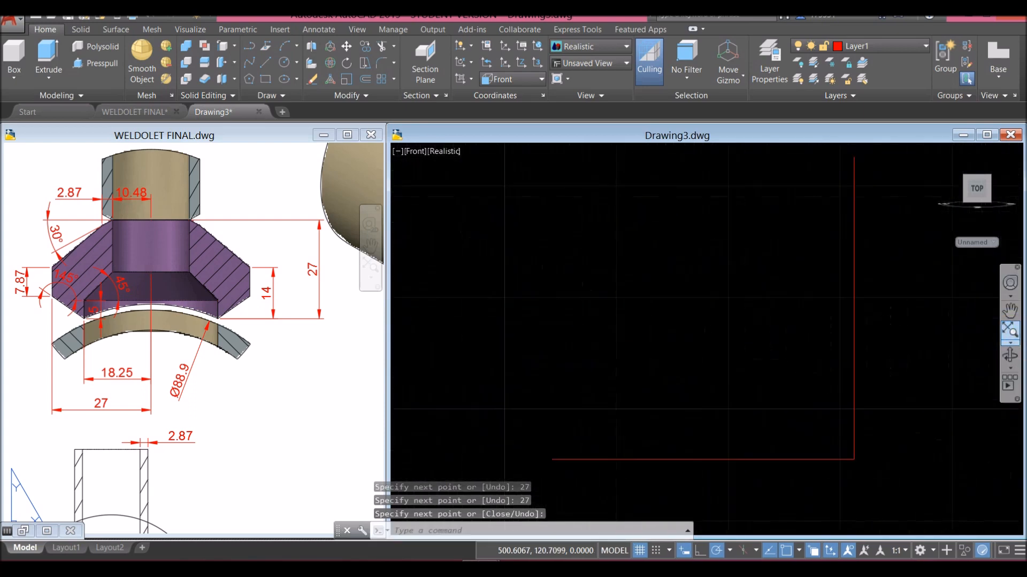
scroll(792, 294, down, 4)
middle_drag(792, 293, 580, 274)
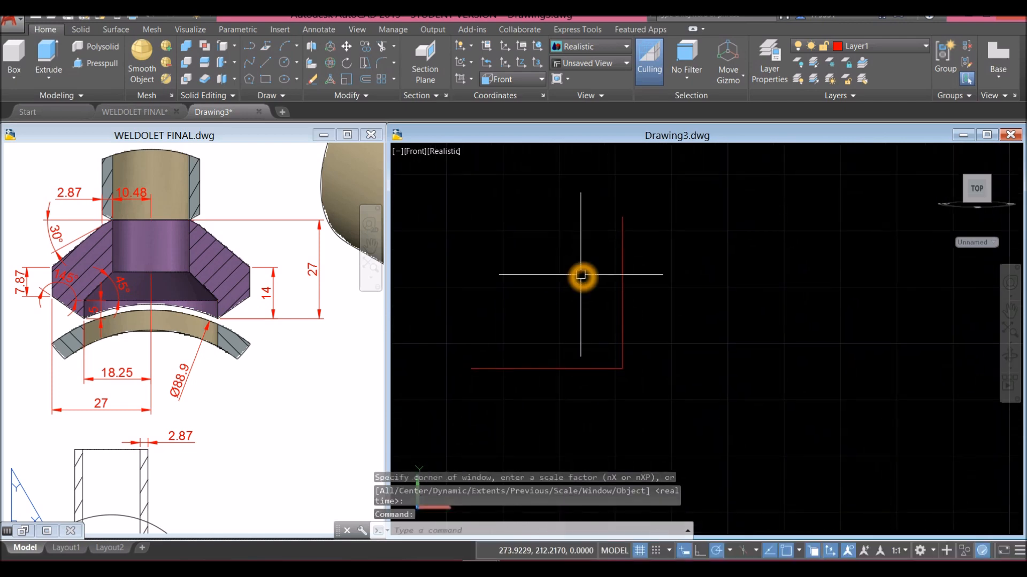
click(107, 308)
middle_drag(107, 310, 180, 351)
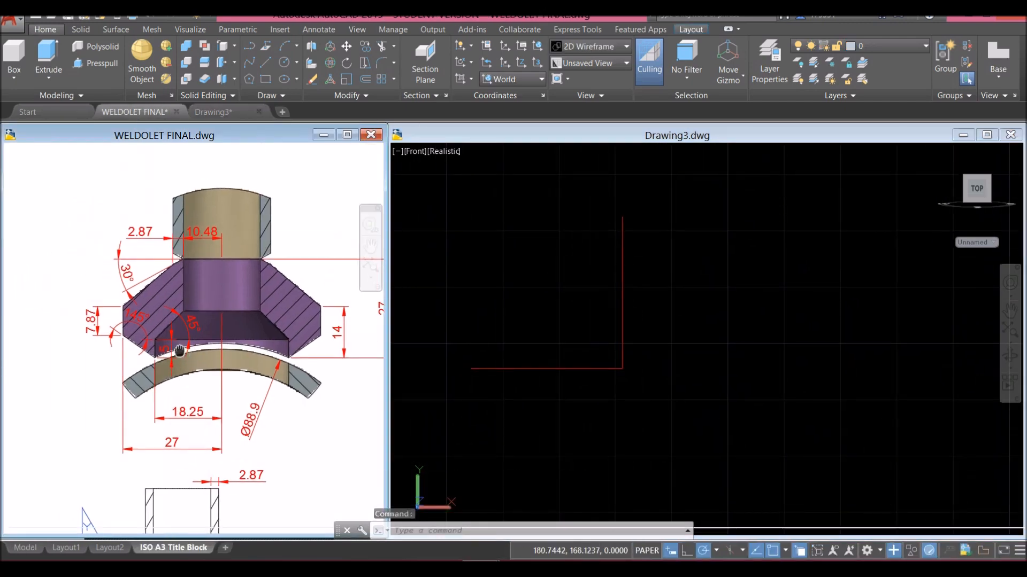
scroll(202, 272, up, 2)
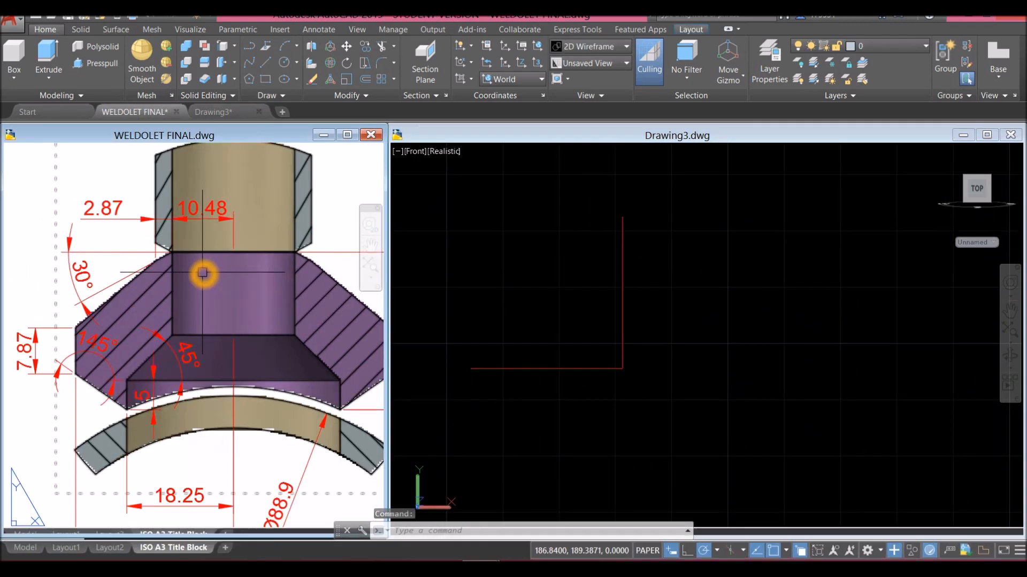
scroll(202, 273, down, 2)
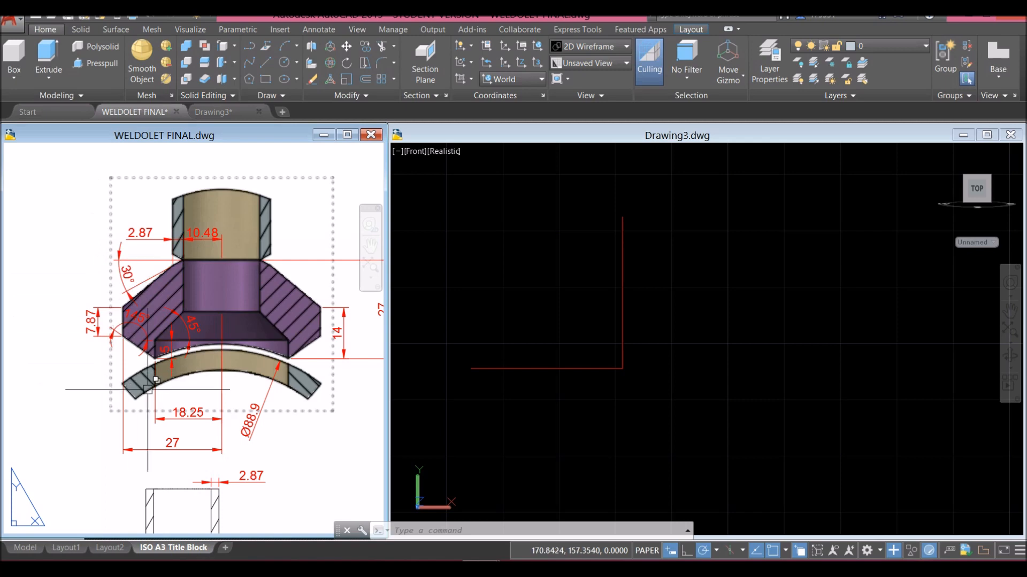
click(179, 292)
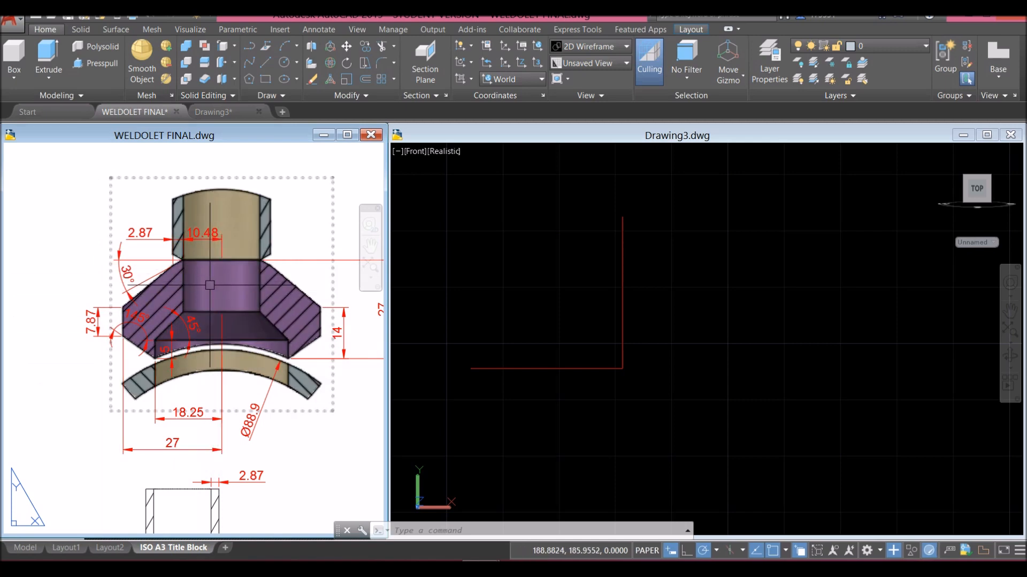
Draw a horizontal line 10.48 units to the left from the upper end of the vertical line in the new drawing.
click(580, 314)
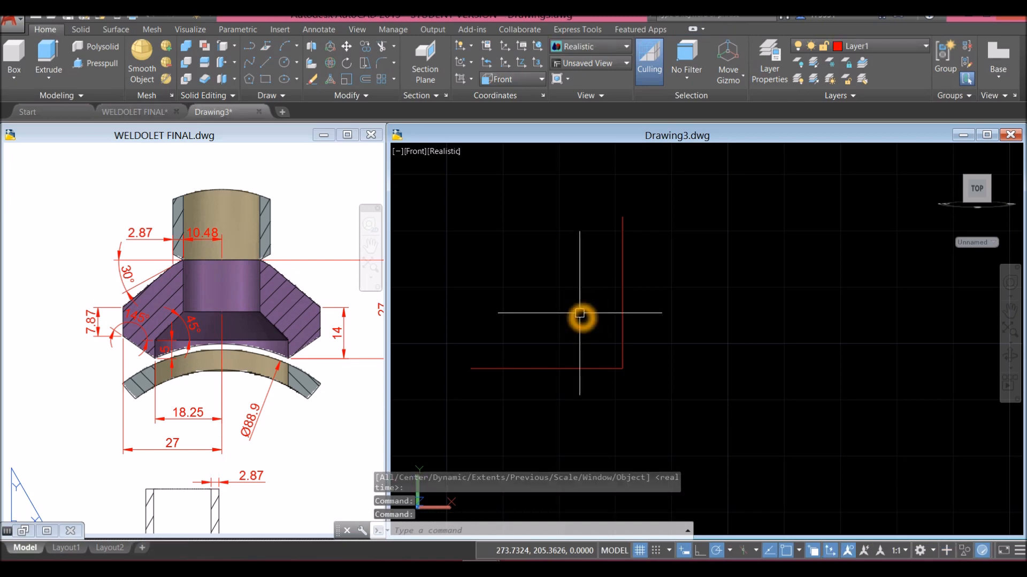
text(l)
key(Return)
click(621, 216)
click(562, 219)
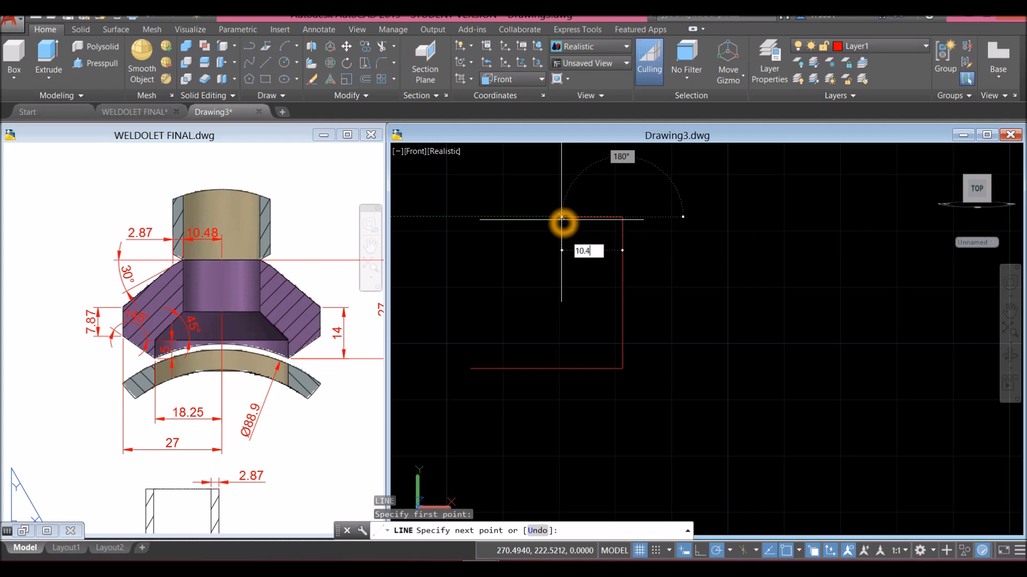
key(Return)
key(Down)
key(Return)
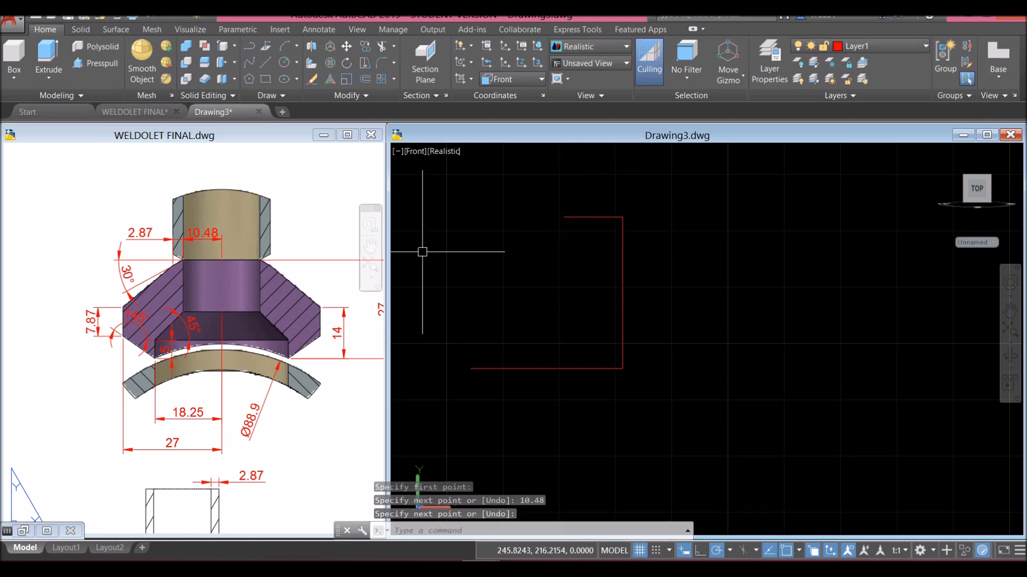
Check the bevel and bore dimensions in the reference section, and make layer 0 current in the new drawing.
click(193, 267)
scroll(147, 289, up, 3)
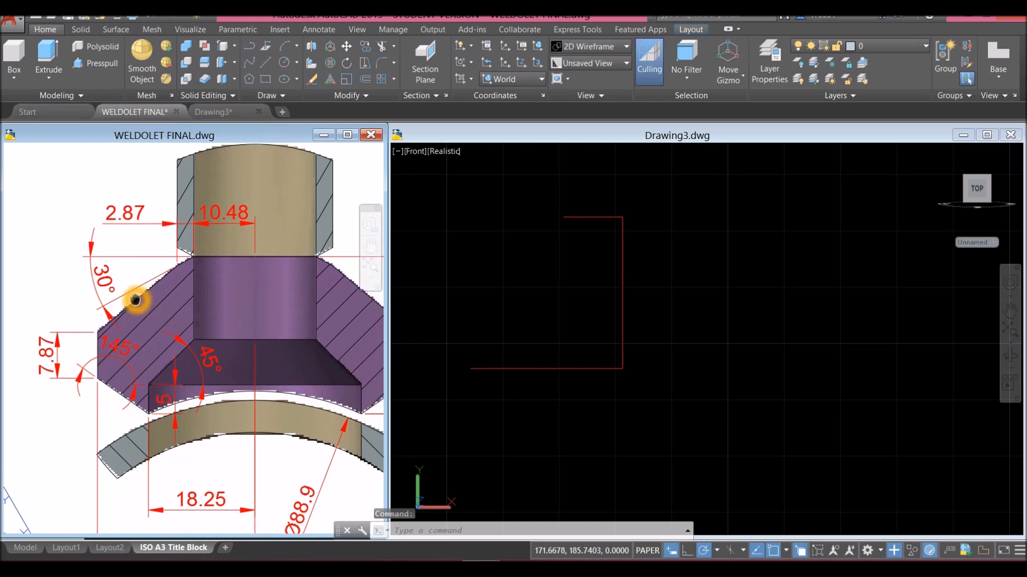
click(564, 287)
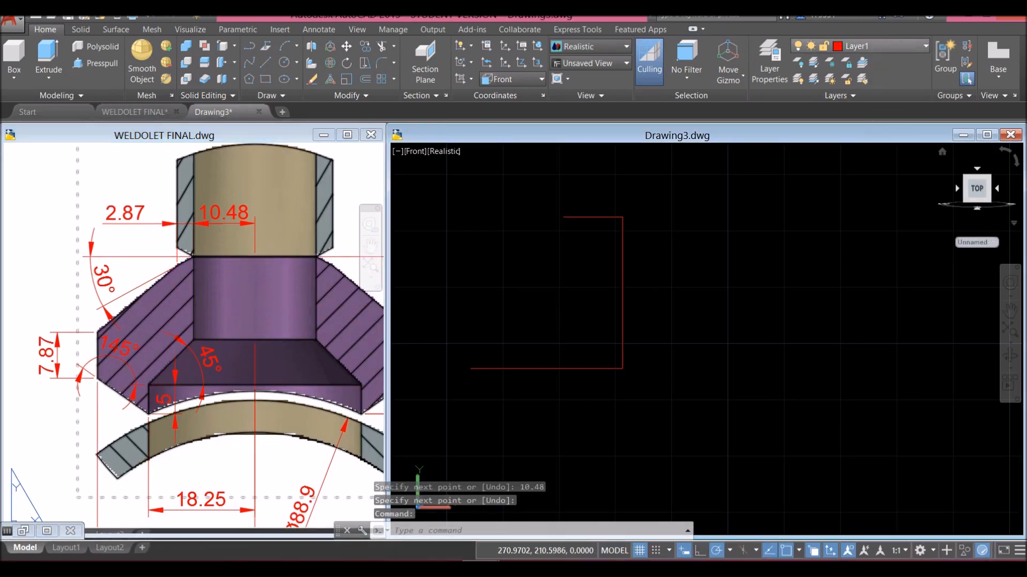
click(889, 46)
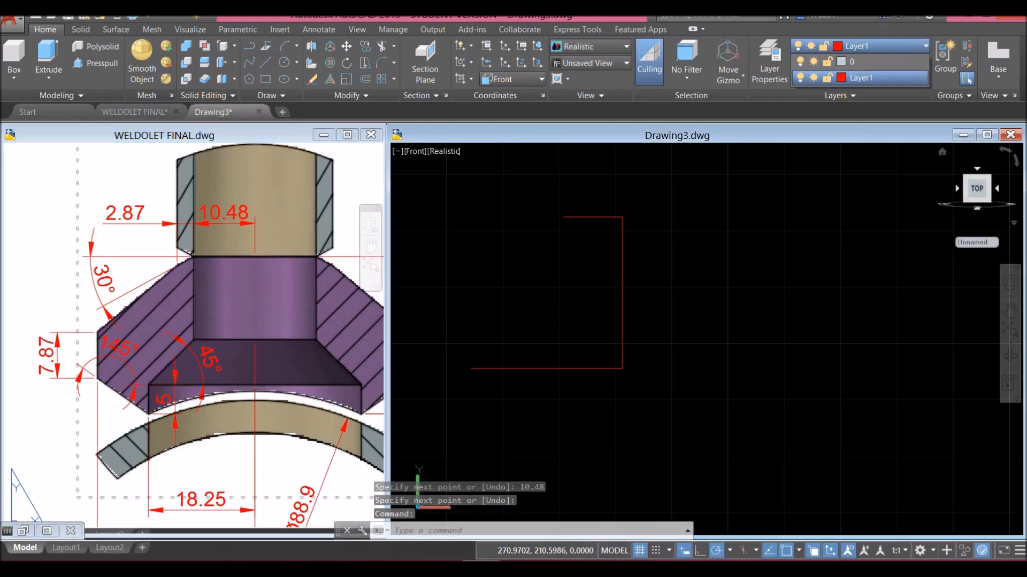
click(852, 61)
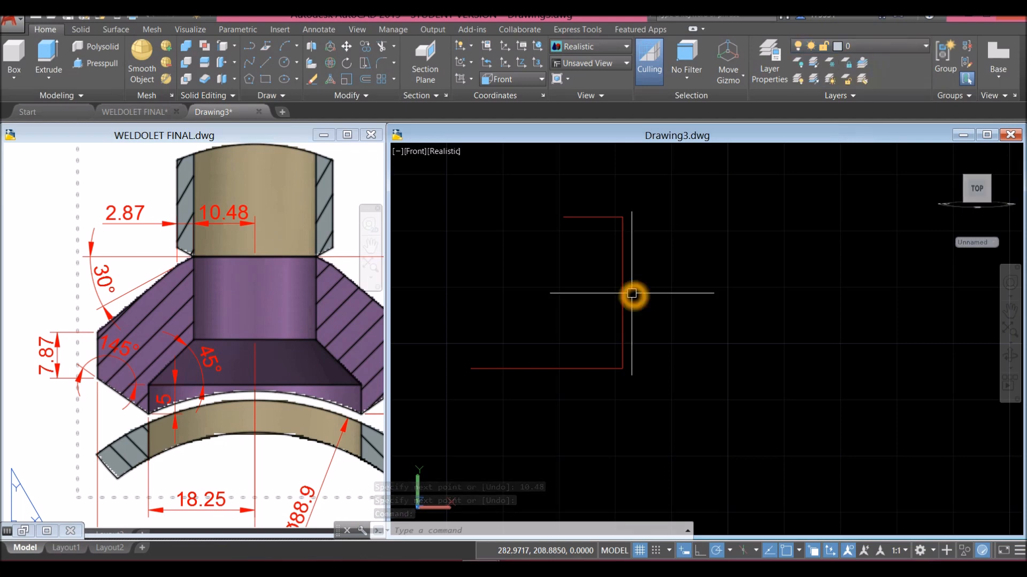
Draw a vertical line downward from the left end of the upper horizontal line, stopping just above the bottom line.
text(l)
key(Return)
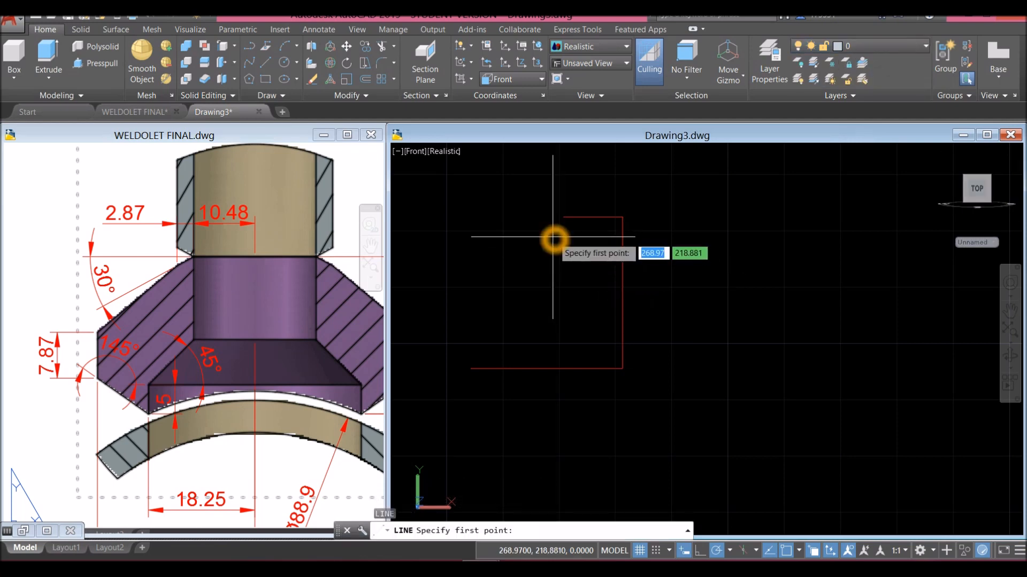
click(564, 216)
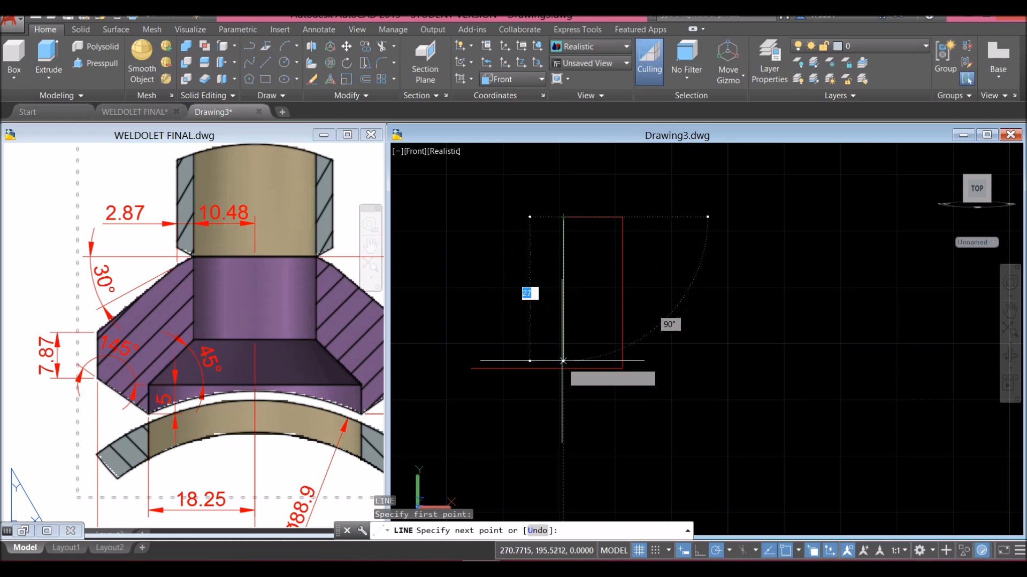
click(563, 356)
right_click(584, 304)
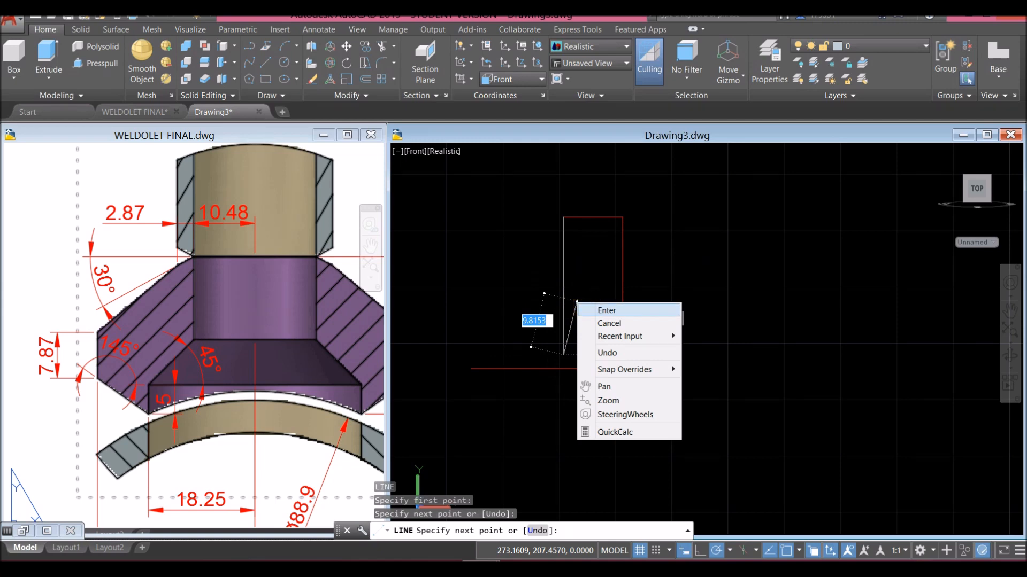
click(593, 314)
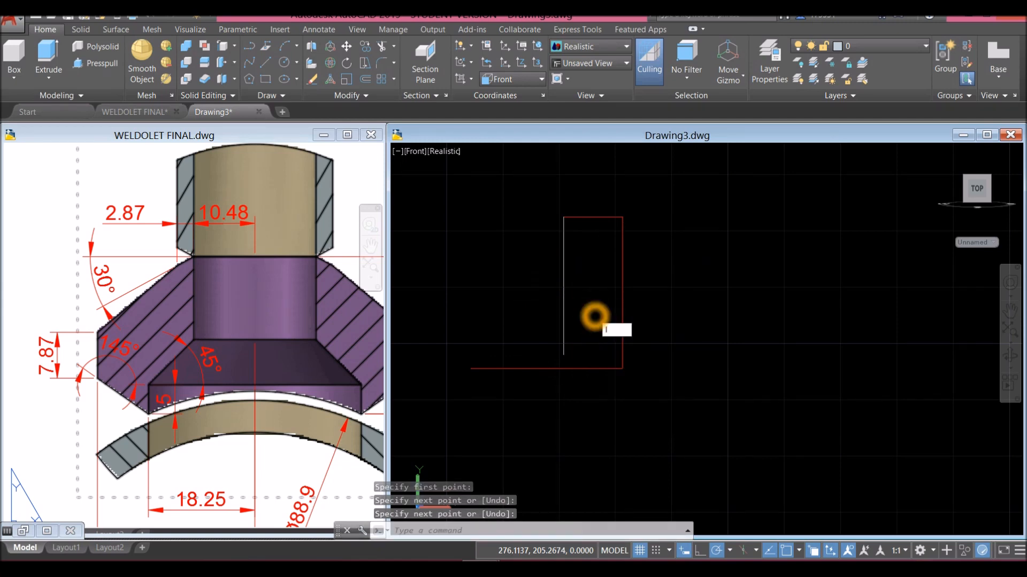
key(Return)
click(471, 369)
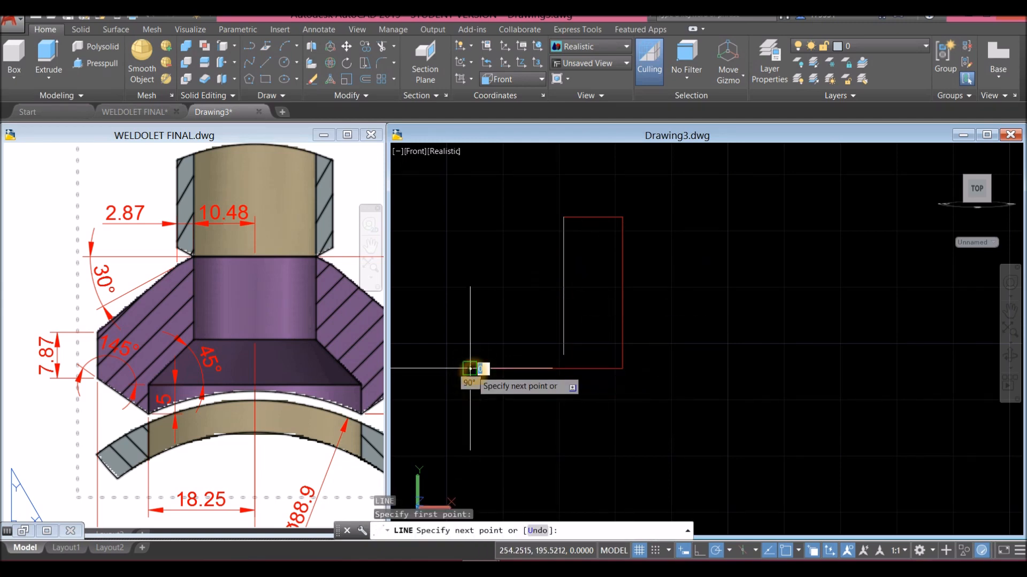
key(Escape)
Check the outer shoulder height on the reference section and draw a vertical line 14 units upward from the bottom line's left end.
click(314, 408)
middle_drag(312, 407, 209, 403)
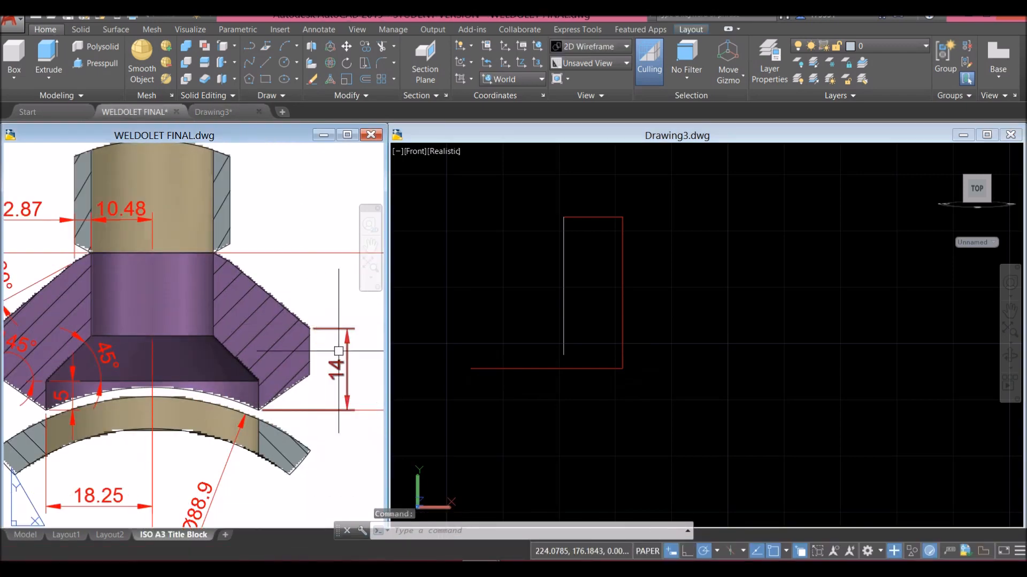
scroll(294, 386, up, 3)
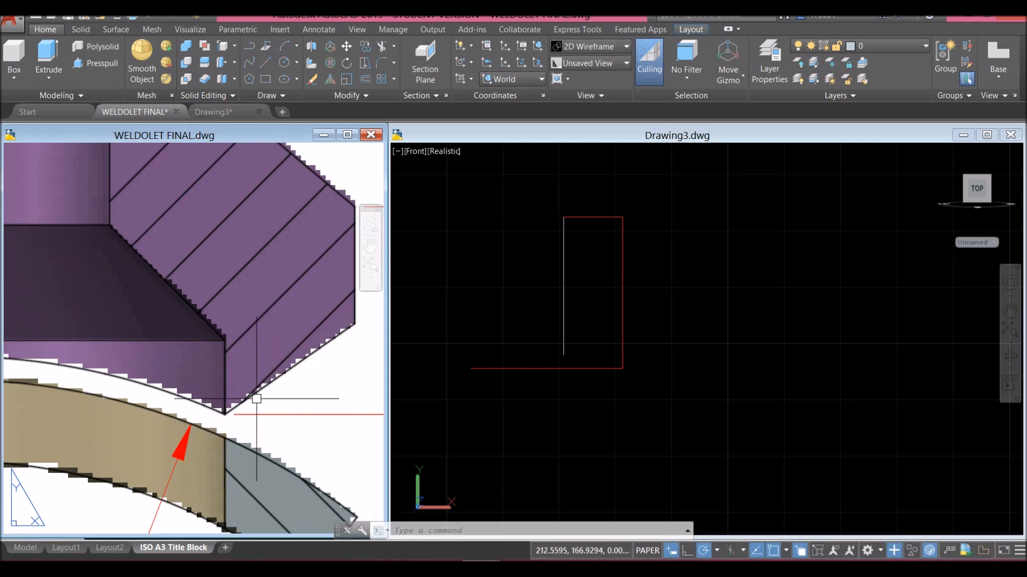
scroll(257, 394, down, 3)
scroll(269, 383, down, 3)
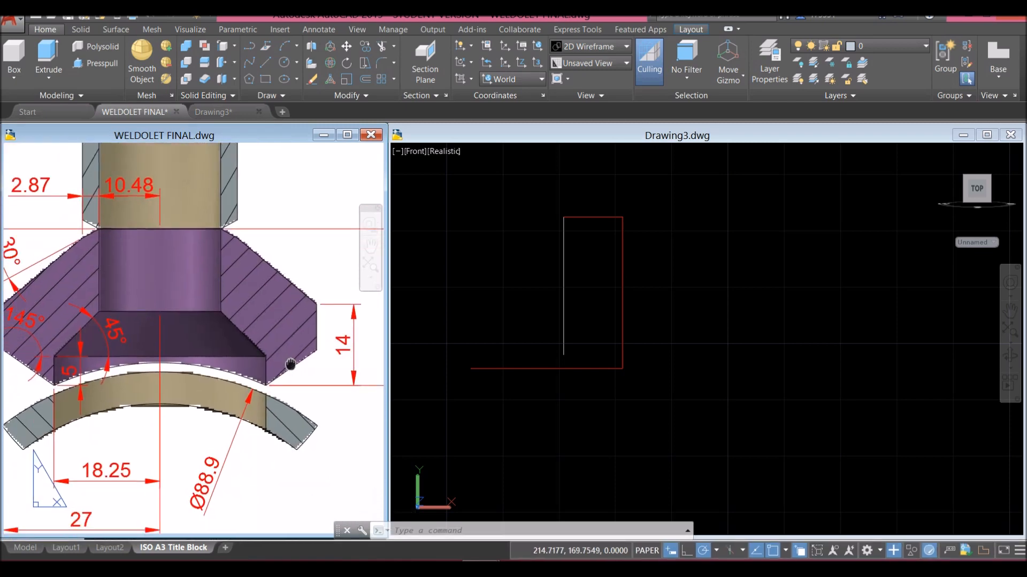
click(590, 422)
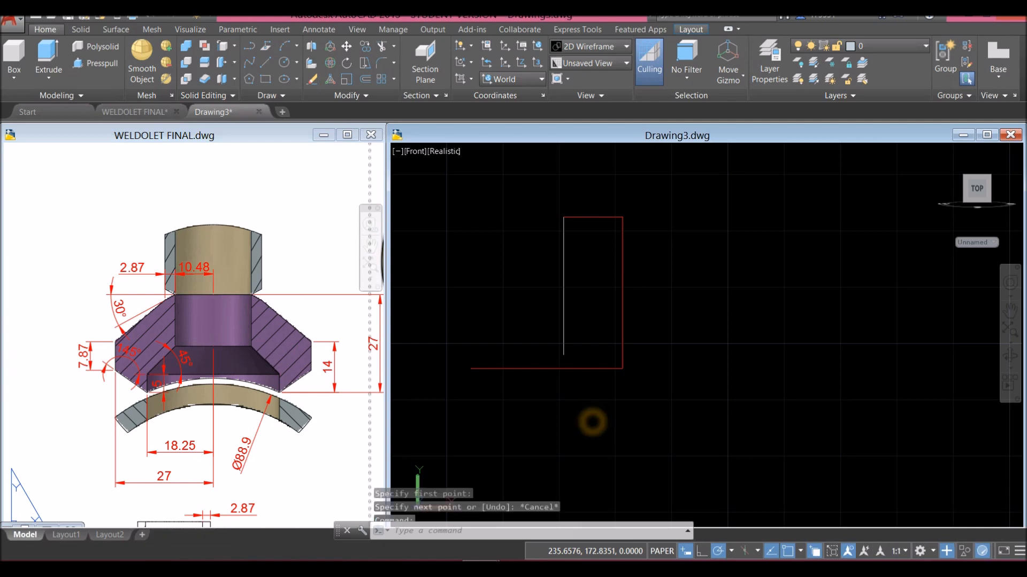
text(l)
key(Return)
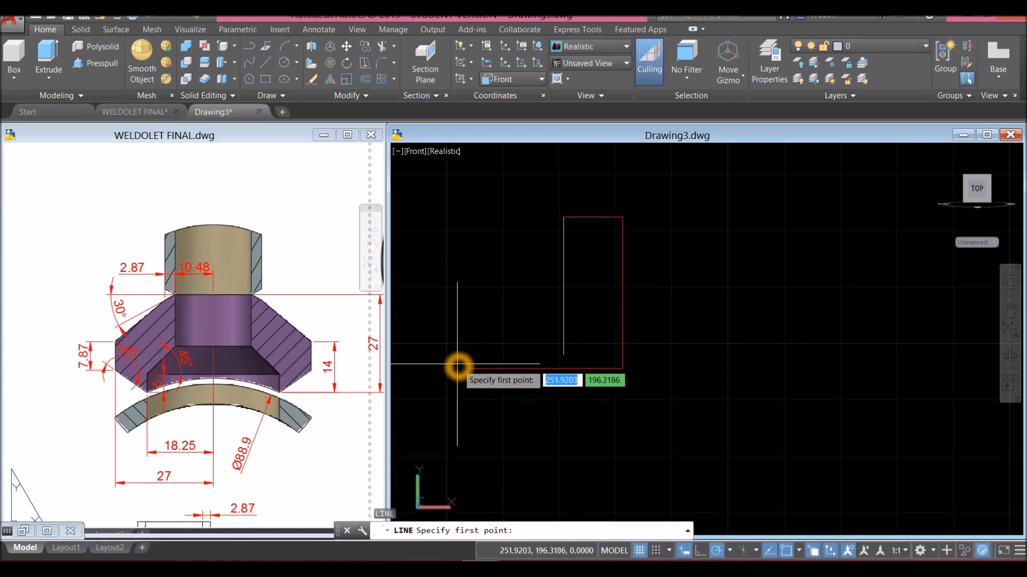
click(468, 370)
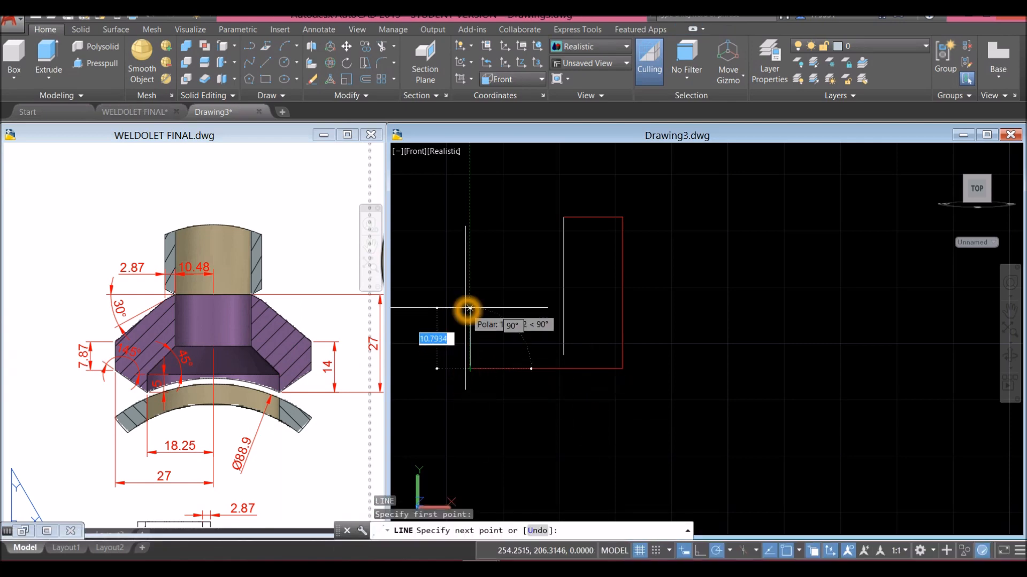
text(14)
key(Return)
right_click(476, 288)
click(516, 371)
drag(506, 300, 497, 301)
middle_drag(498, 301, 496, 301)
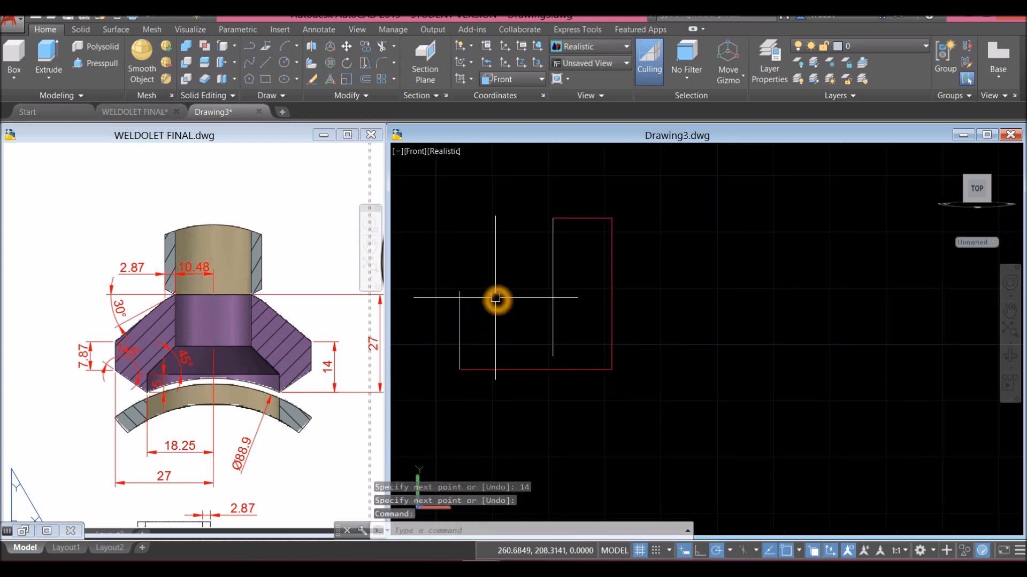
Draw a line about 5.16 units long from the left end of the upper horizontal line, sloping down to the left at 210 degrees.
key(Return)
scroll(551, 227, up, 5)
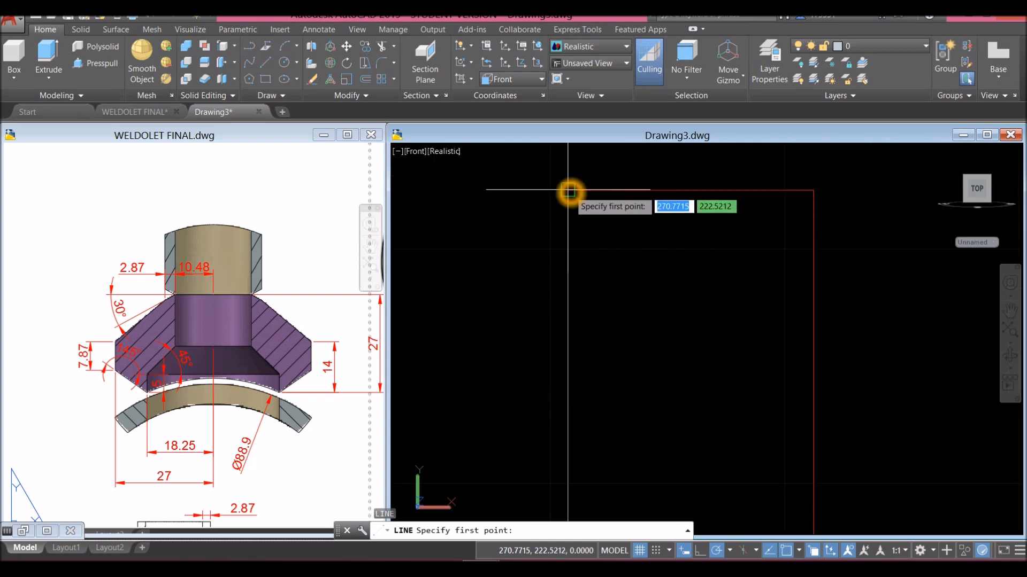
click(569, 191)
middle_drag(508, 230, 528, 277)
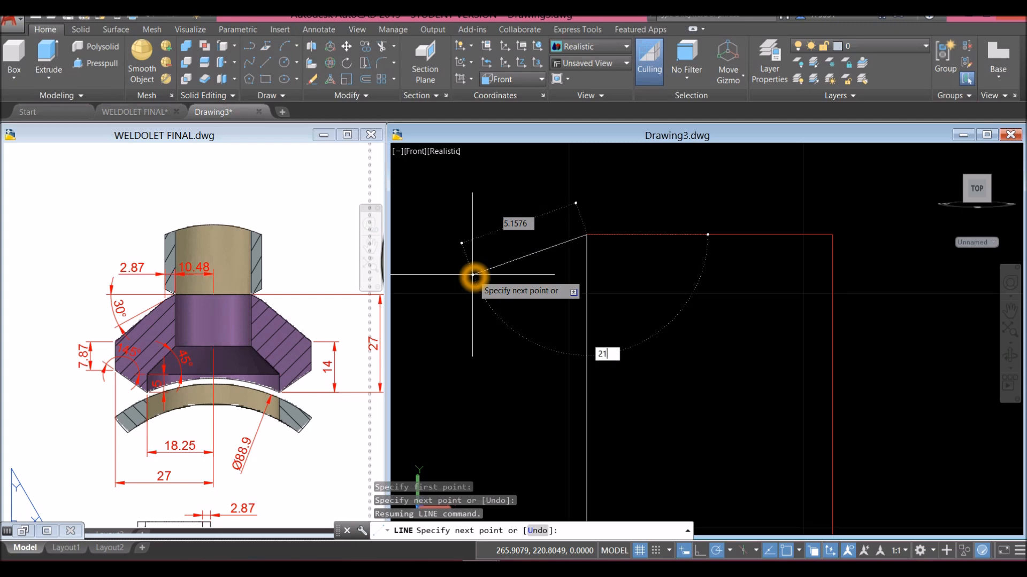
key(Return)
right_click(489, 258)
click(509, 266)
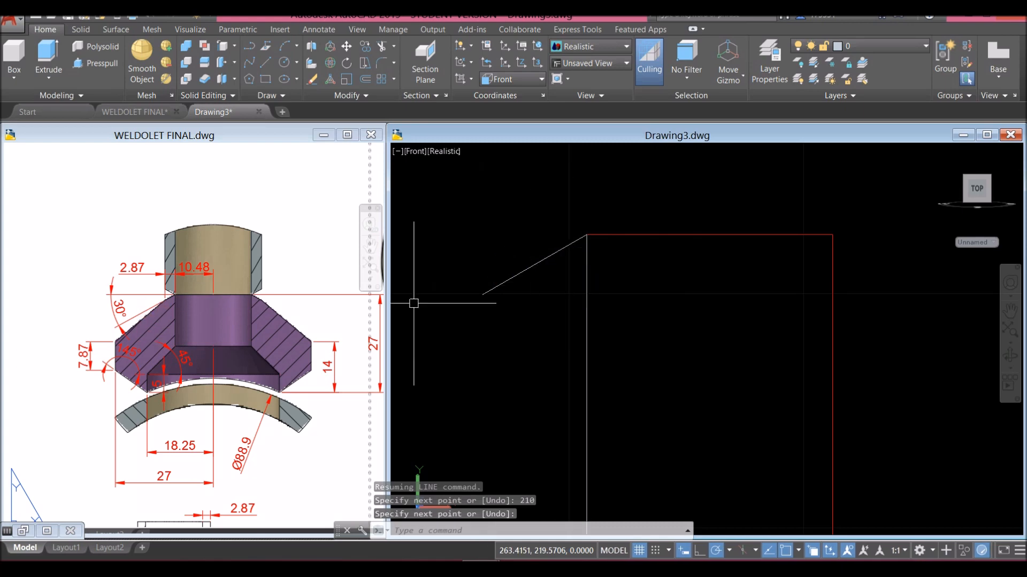
Check the pipe wall thickness in the reference and draw a horizontal line 2.87 units to the left from the slanted line's upper end.
click(161, 304)
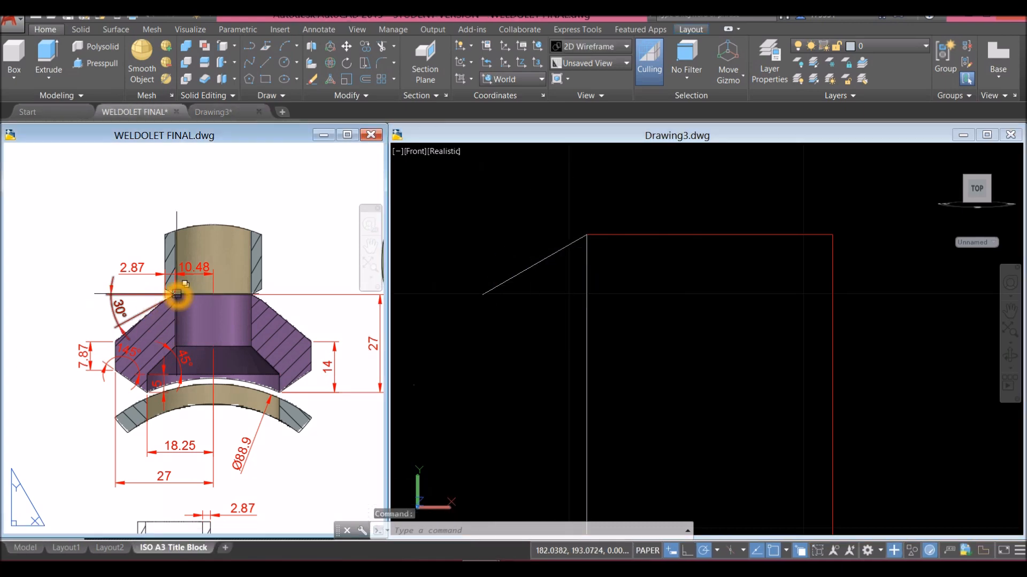
scroll(162, 306, up, 5)
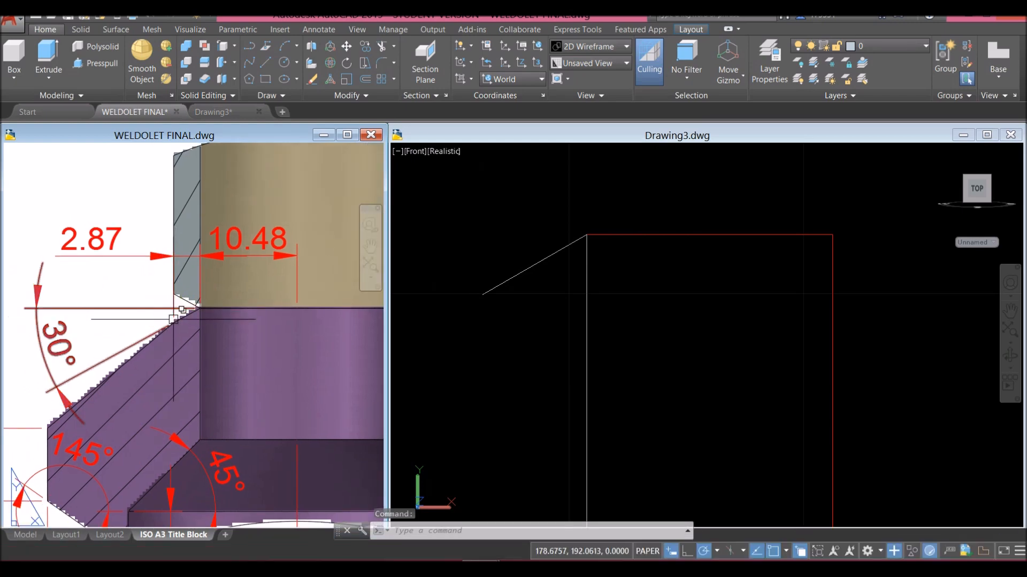
click(525, 340)
text(l)
key(Return)
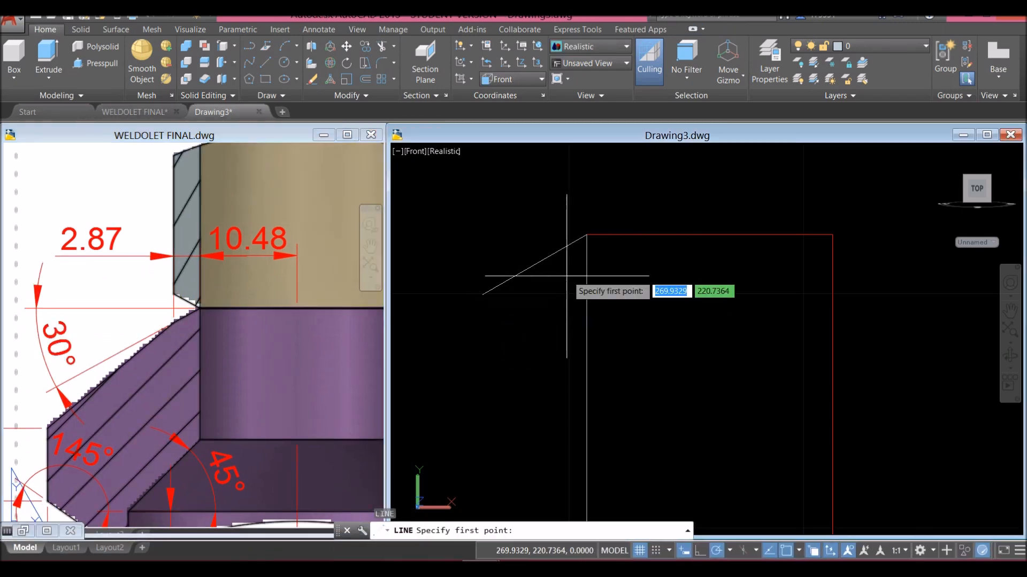
click(587, 241)
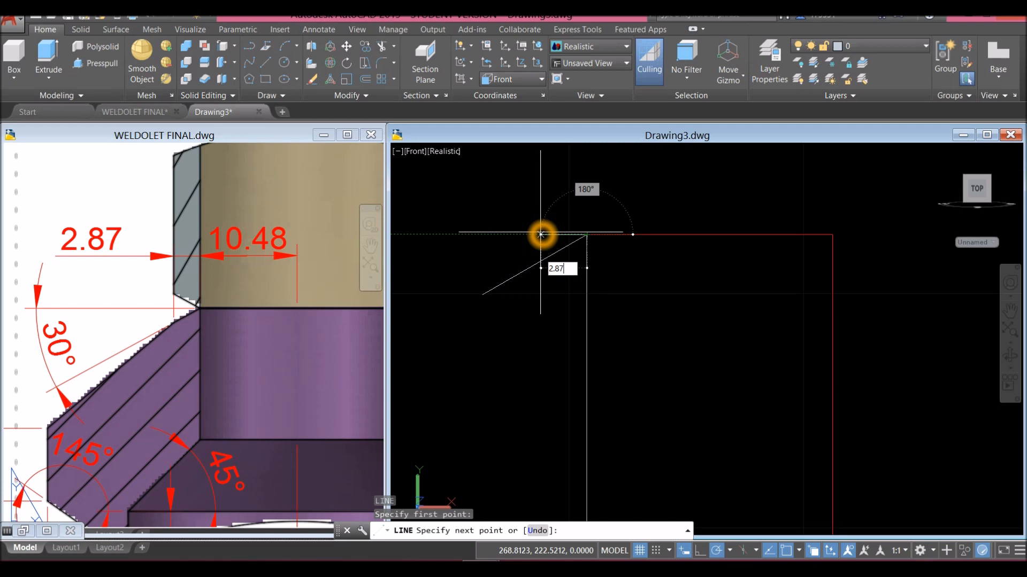
key(Return)
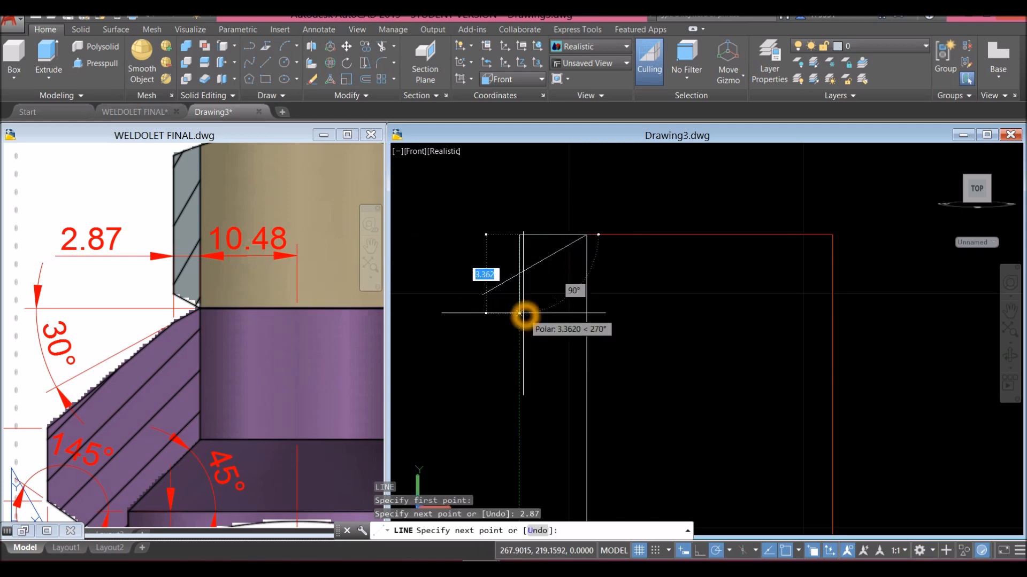
right_click(519, 313)
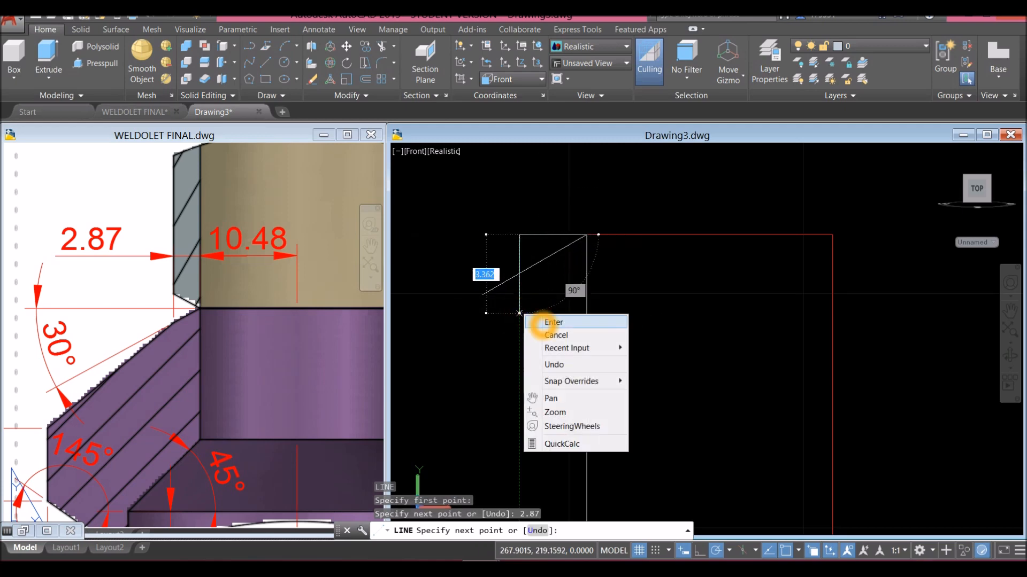
click(540, 323)
click(548, 235)
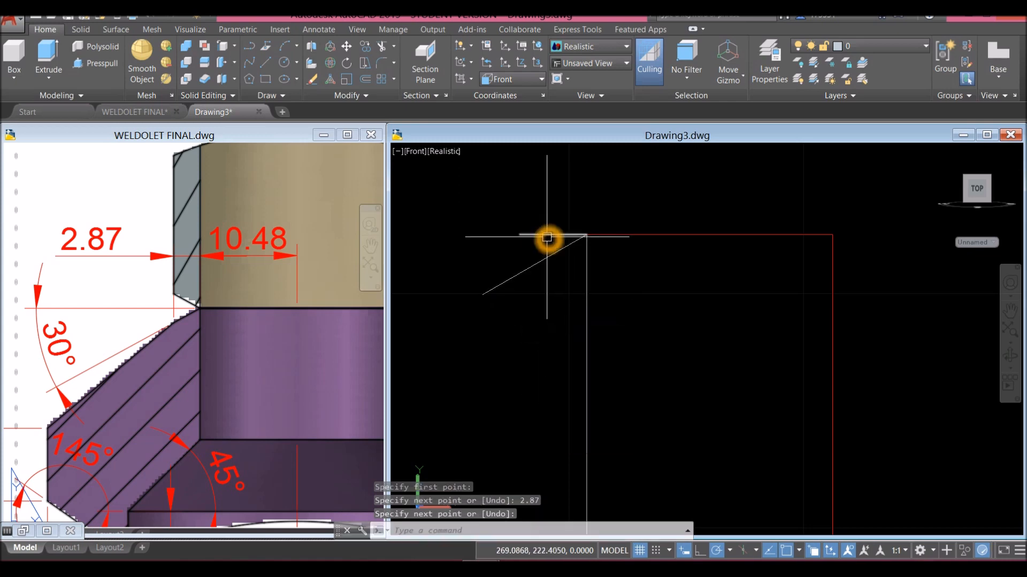
key(Escape)
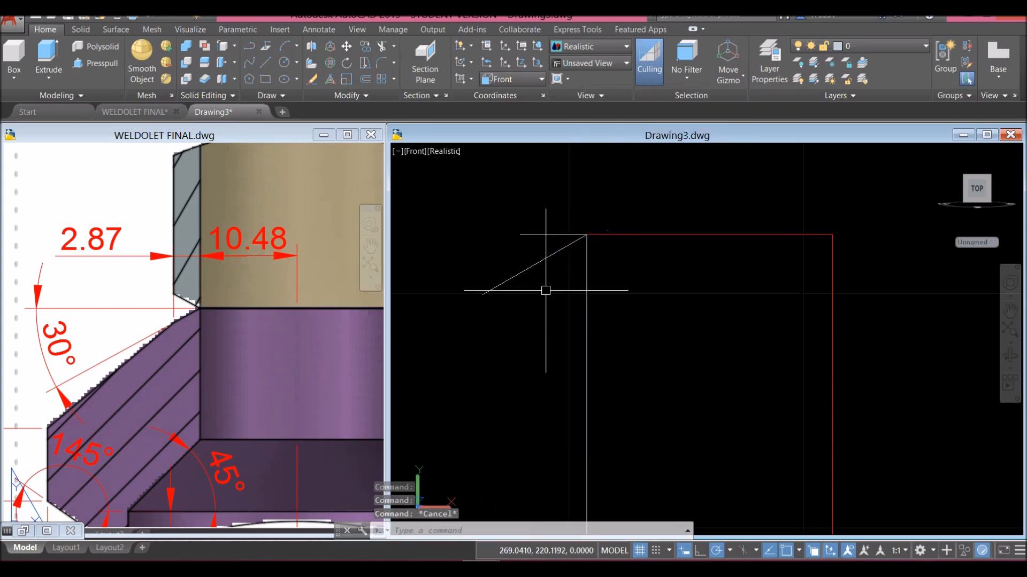
Draw a vertical line downward from the left end of the 2.87-unit line, crossing the slanted line.
key(Return)
click(520, 235)
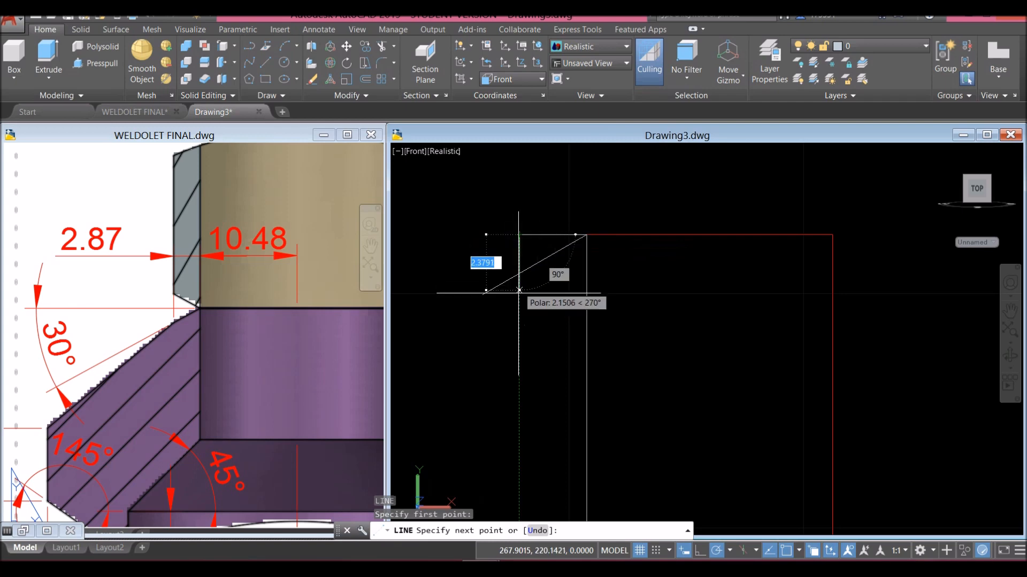
click(520, 301)
right_click(533, 290)
click(549, 295)
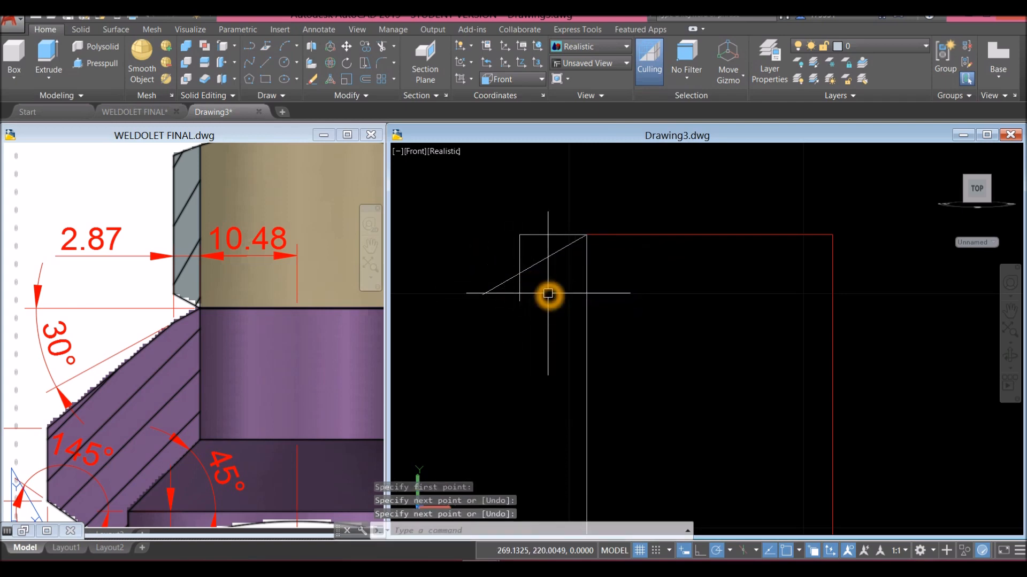
Trim the short vertical line and the slanted line beyond their intersection.
text(tr)
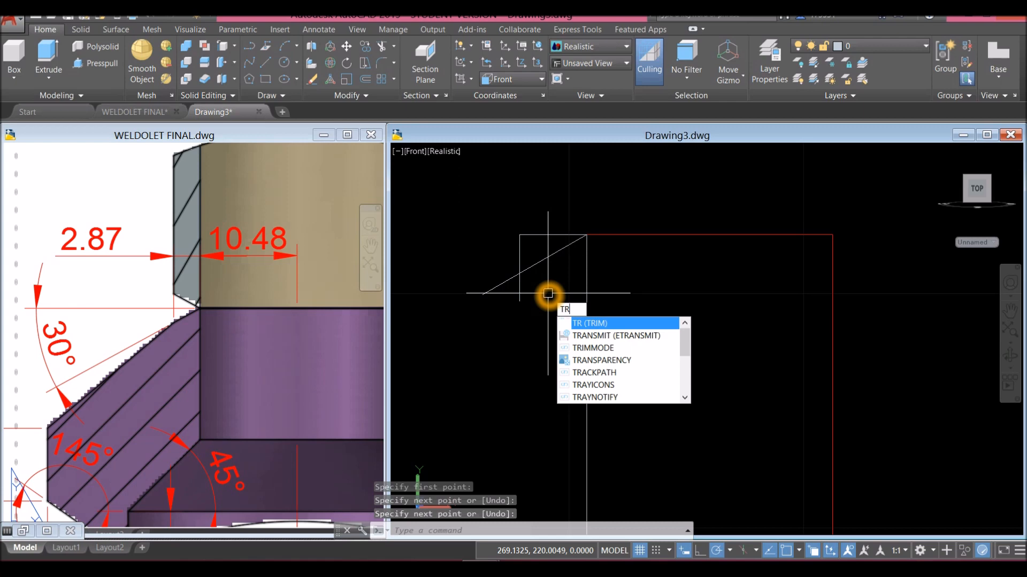
key(Return)
key(Return)
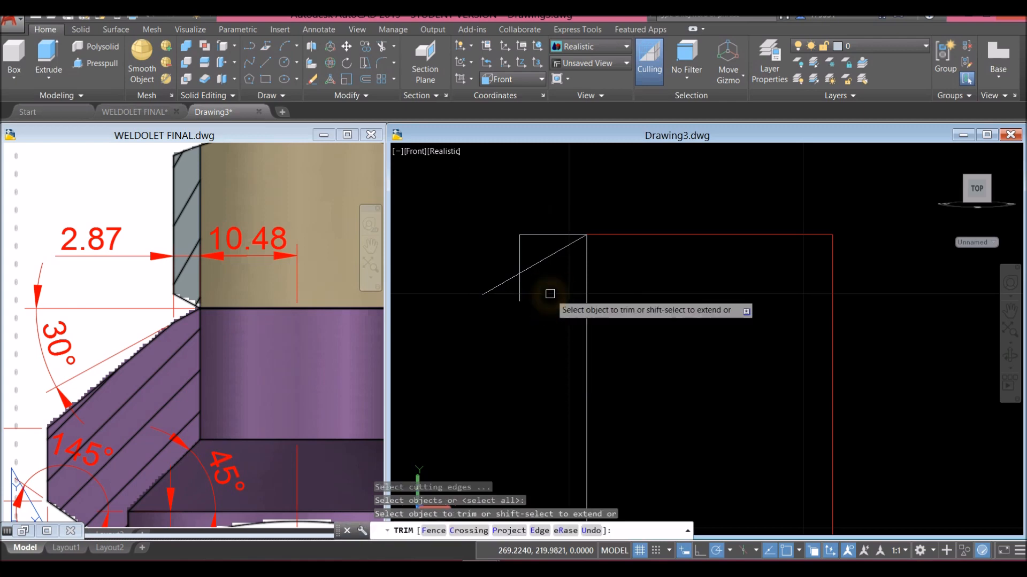
click(519, 296)
click(502, 283)
right_click(528, 294)
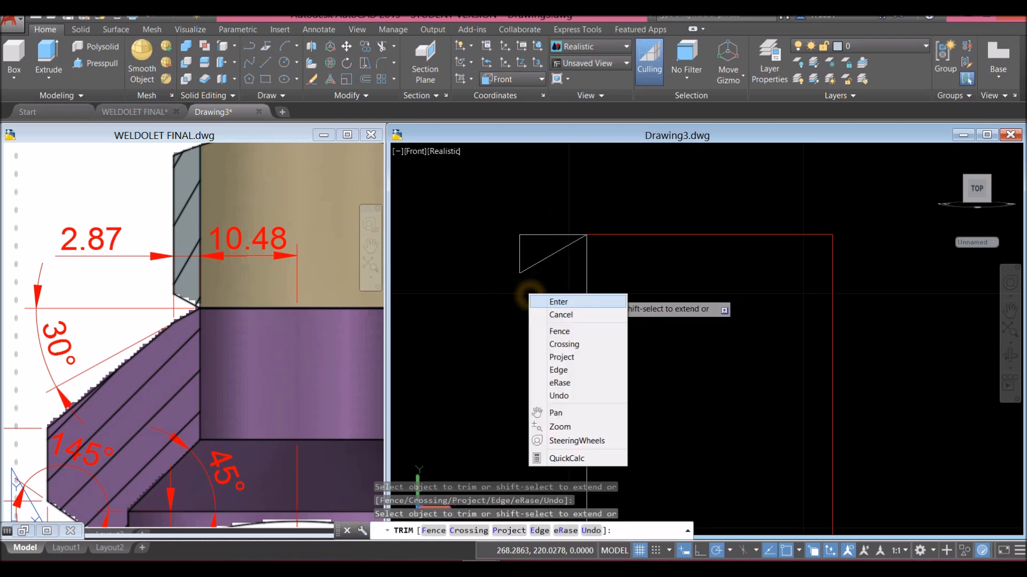
click(556, 302)
Delete the 2.87-unit horizontal line and the short vertical line, keeping the trimmed slanted line.
click(554, 264)
click(483, 191)
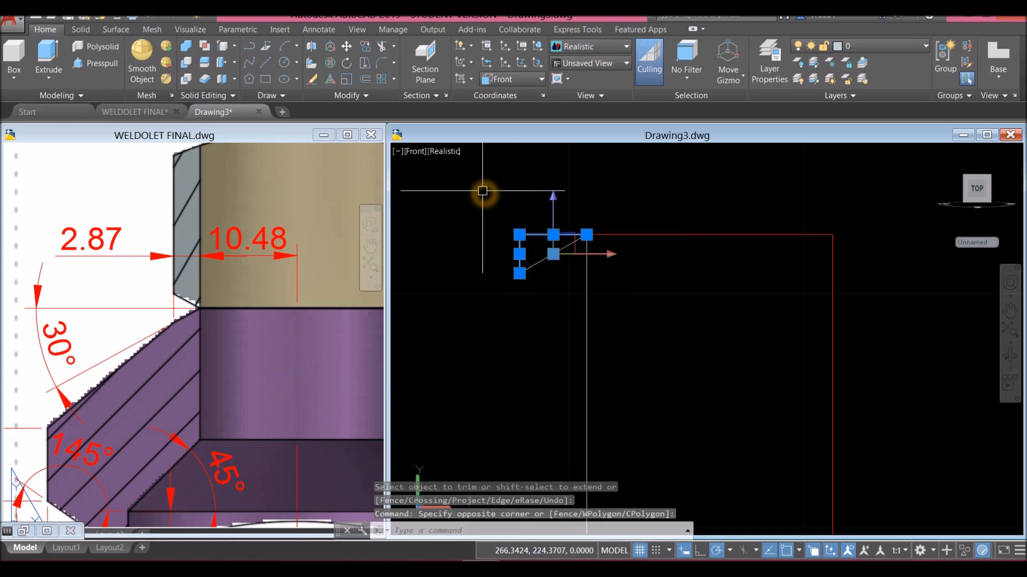
key(Delete)
Draw a line connecting the upper end of the outer vertical line to the lower end of the short bevel line.
scroll(495, 202, down, 5)
middle_drag(495, 202, 562, 239)
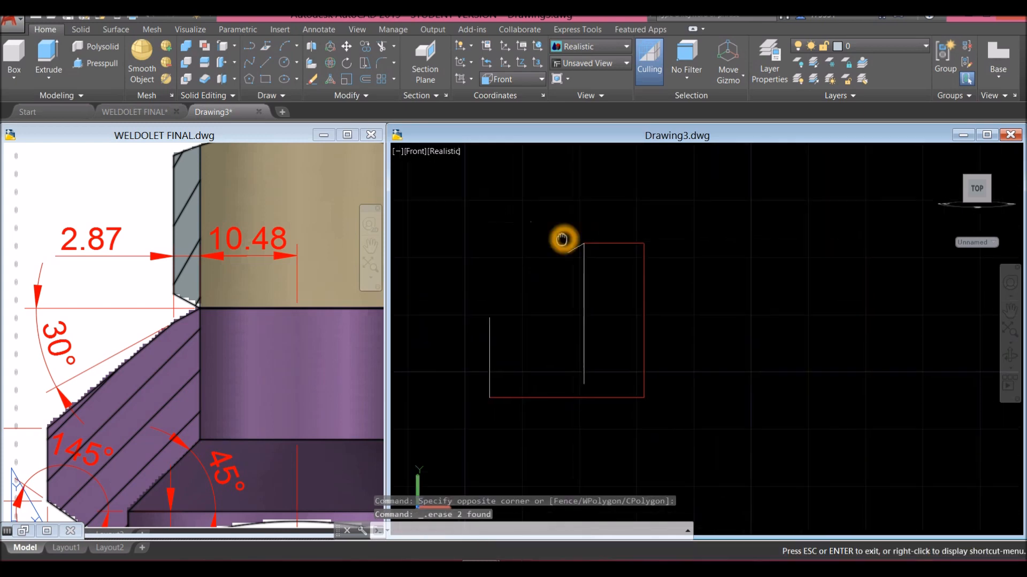
click(521, 296)
key(Return)
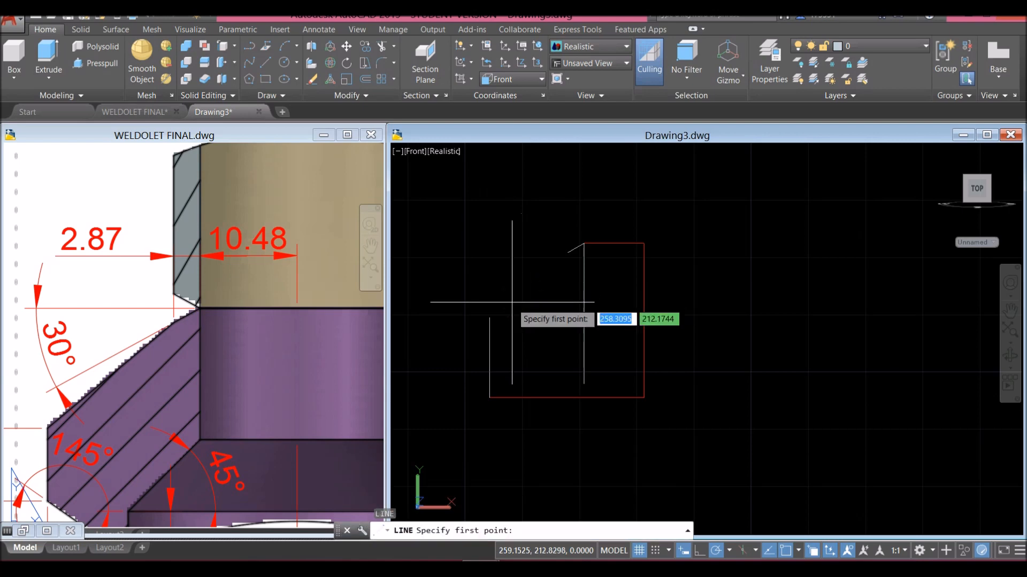
click(493, 319)
click(568, 254)
right_click(541, 285)
click(555, 294)
middle_drag(533, 318, 528, 328)
scroll(527, 328, down, 1)
Check the lower dimensions in the reference and copy the red base line from its left endpoint to its right endpoint.
click(55, 408)
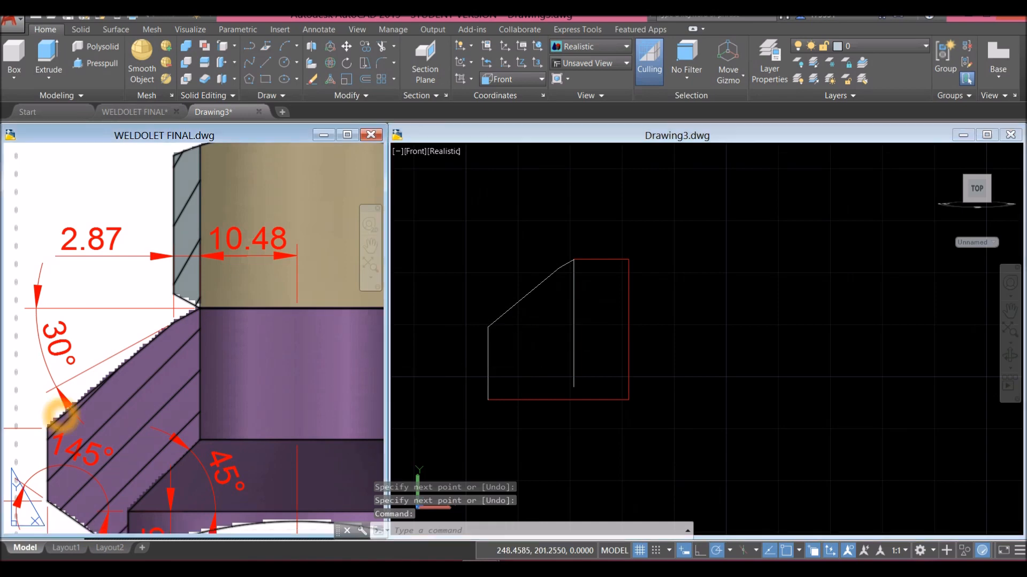
scroll(71, 408, down, 4)
middle_drag(97, 322, 142, 350)
scroll(142, 350, down, 2)
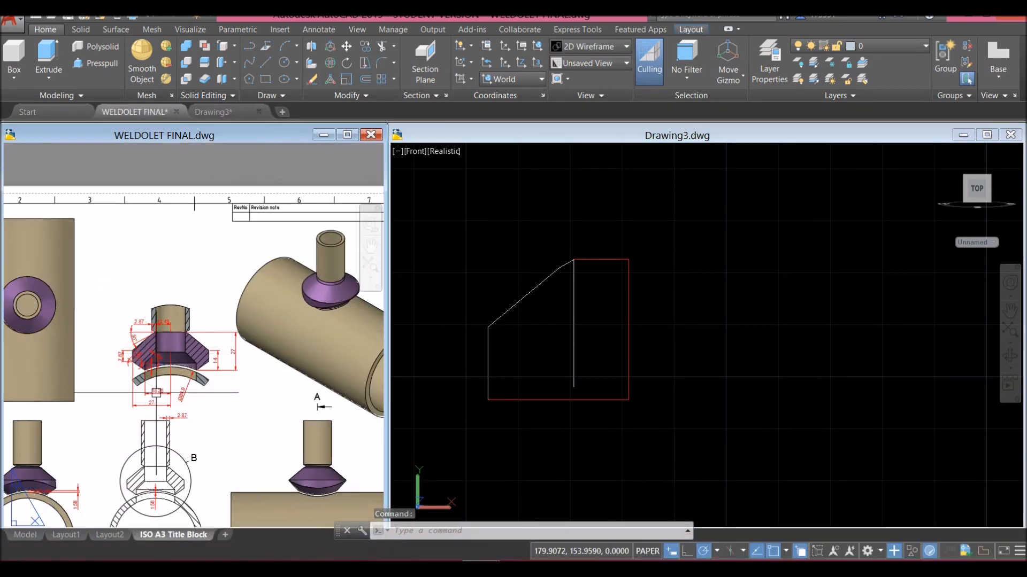
scroll(157, 395, up, 7)
click(546, 385)
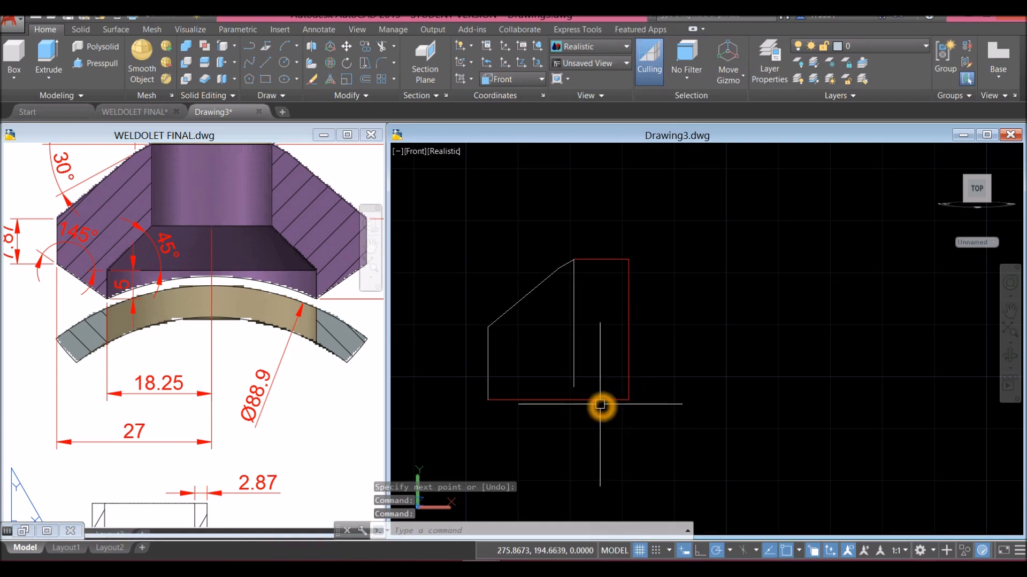
click(602, 400)
right_click(670, 240)
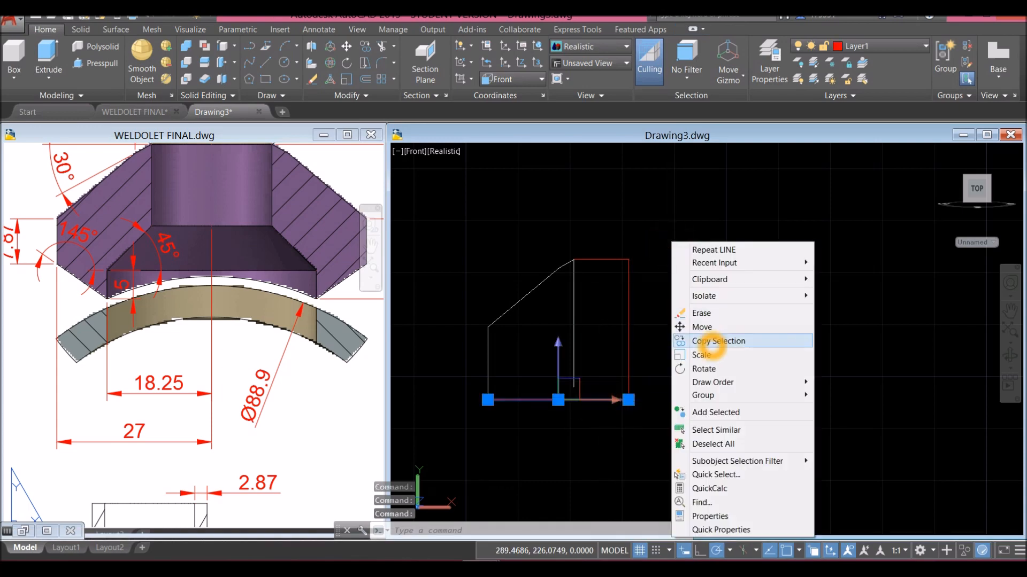
click(707, 341)
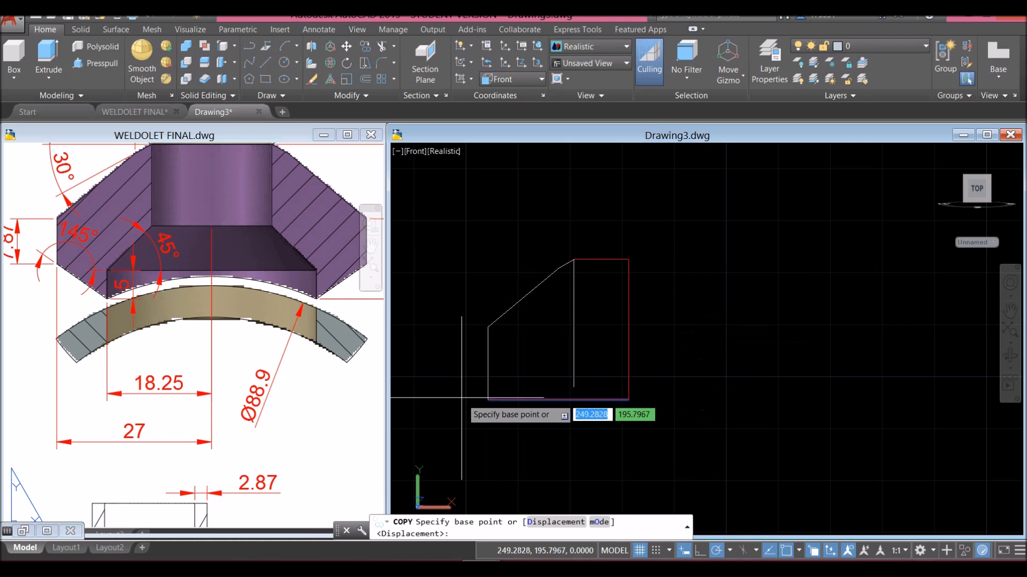
click(487, 400)
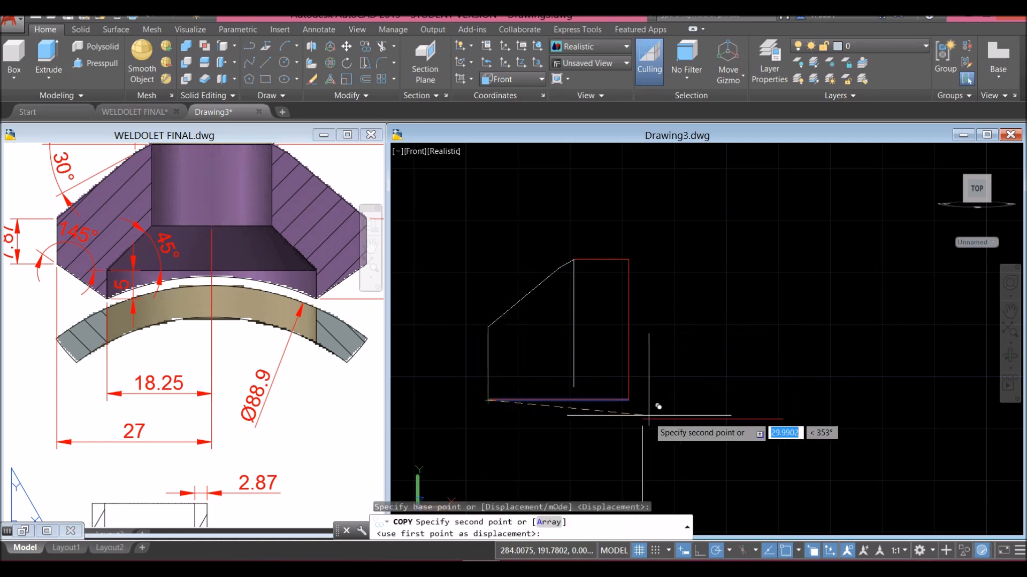
click(628, 400)
right_click(656, 320)
click(675, 336)
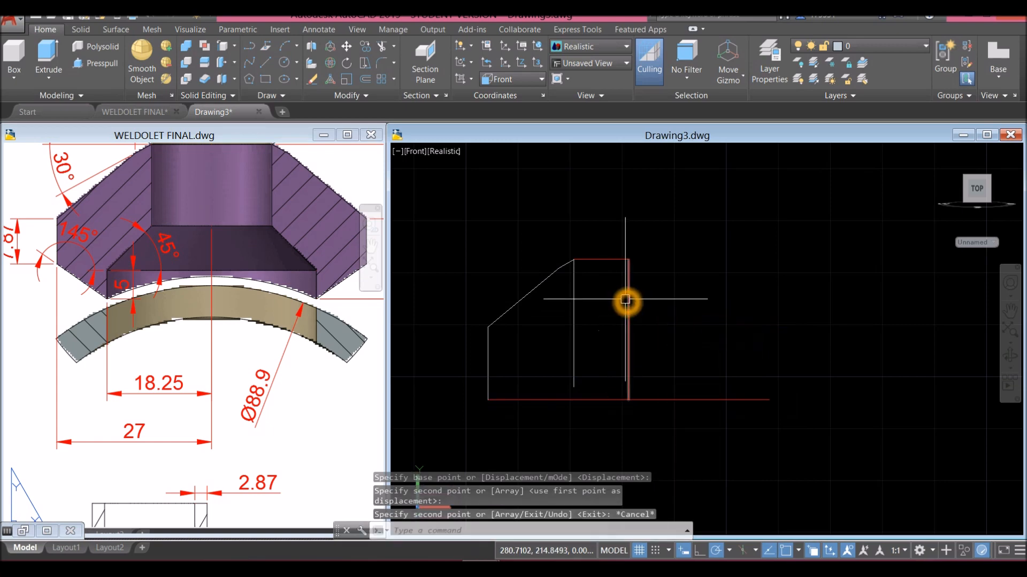
click(626, 300)
key(Escape)
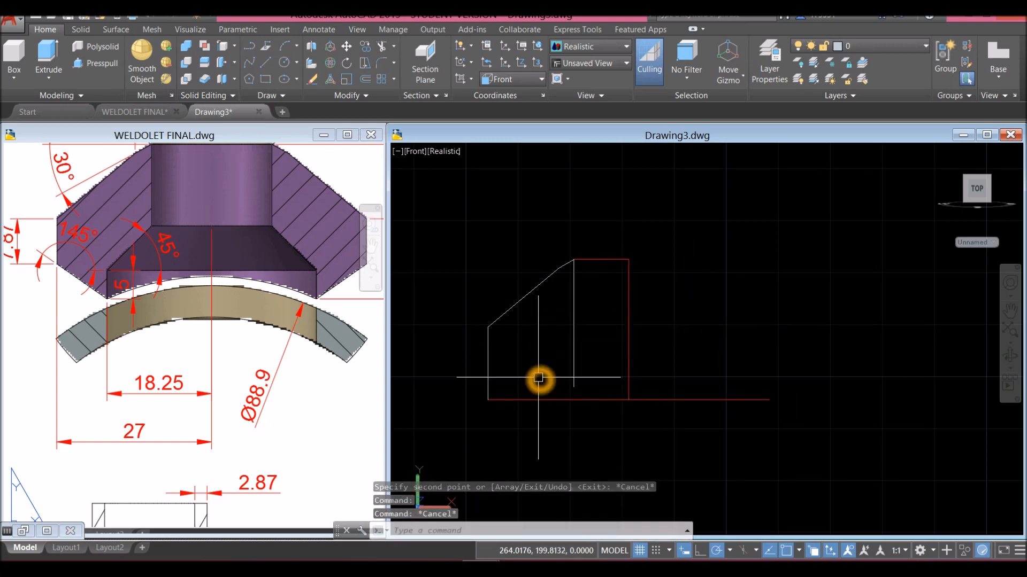
click(517, 366)
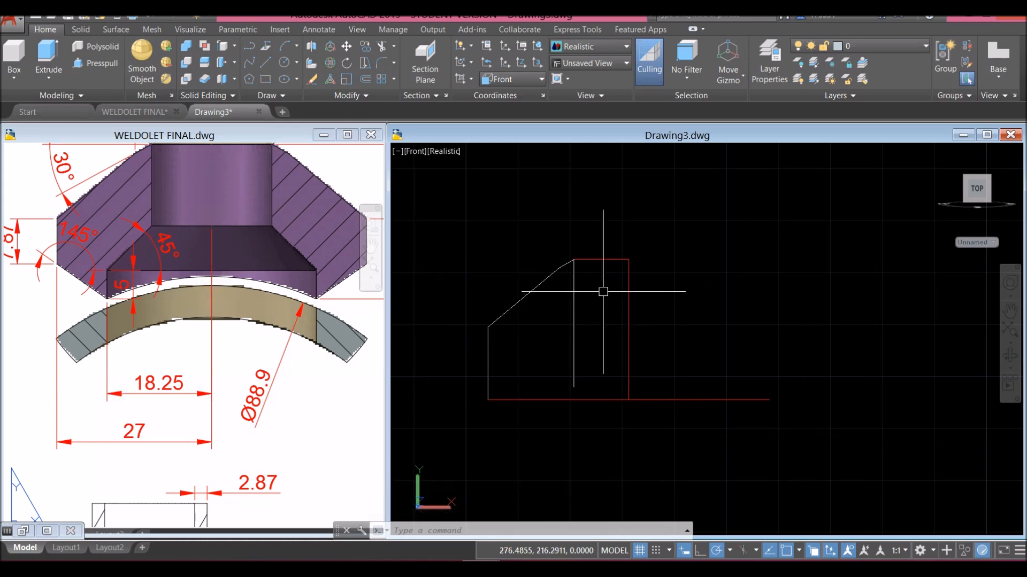
Draw a 5-unit vertical line upward from the base line, starting 18.25 units left of the red centre line.
text(l)
key(Return)
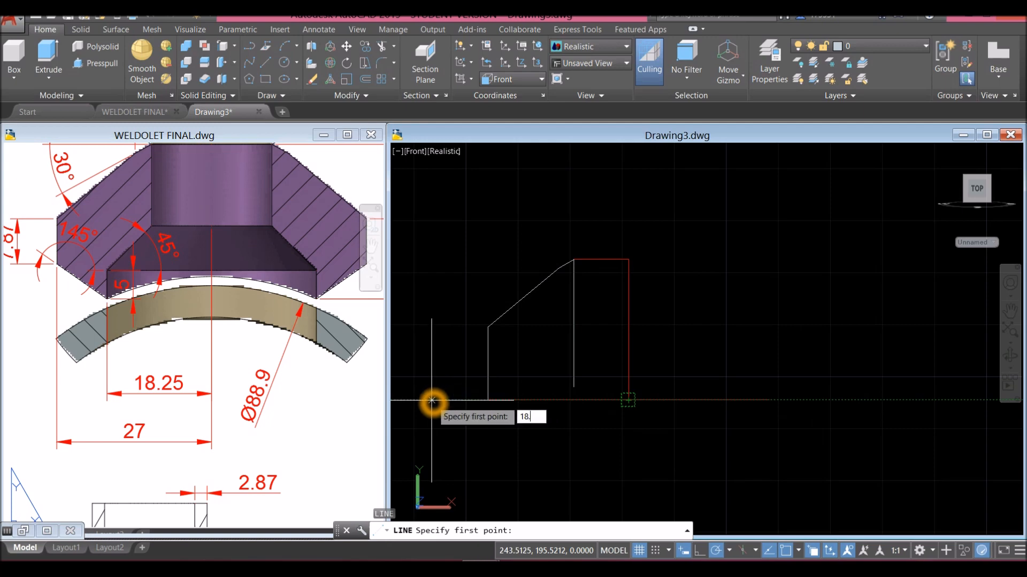
key(Return)
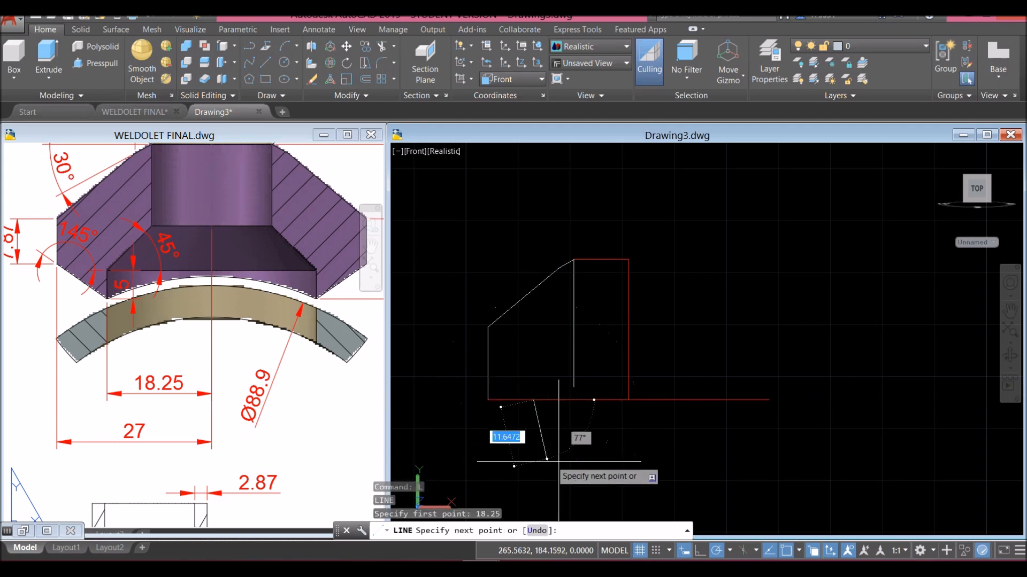
scroll(536, 412, up, 5)
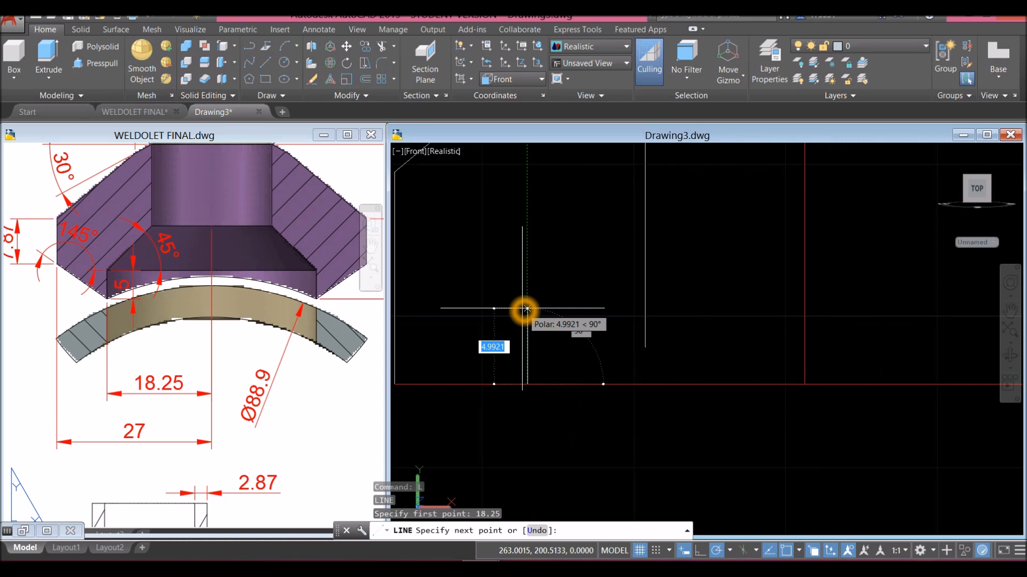
text(5)
key(Return)
right_click(555, 285)
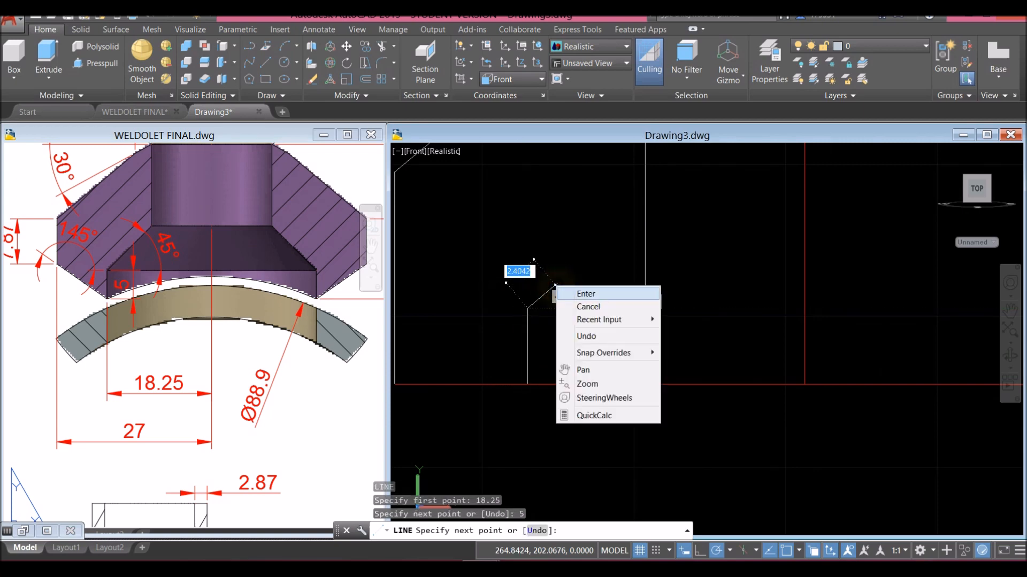
click(570, 293)
Draw a 45° line about 18 units long from the top of the 5-unit line, up and right across the inner vertical line.
scroll(561, 299, down, 4)
scroll(530, 342, down, 3)
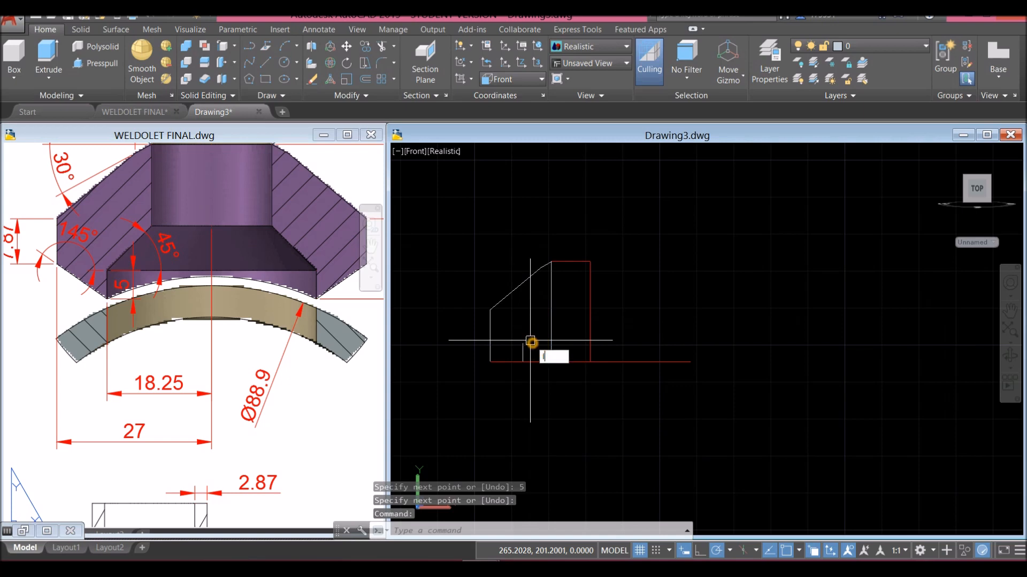
key(Return)
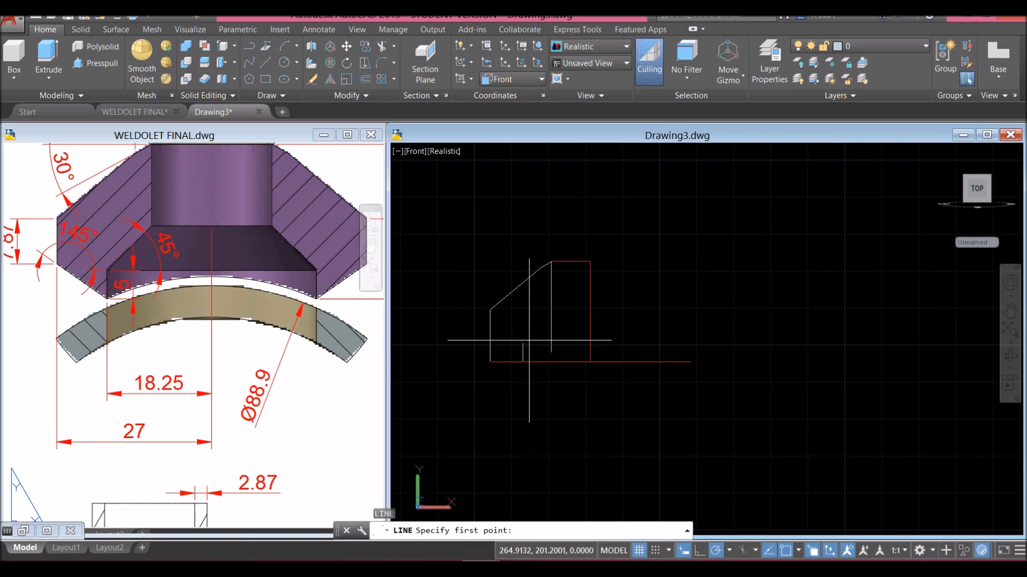
click(523, 343)
scroll(529, 337, up, 5)
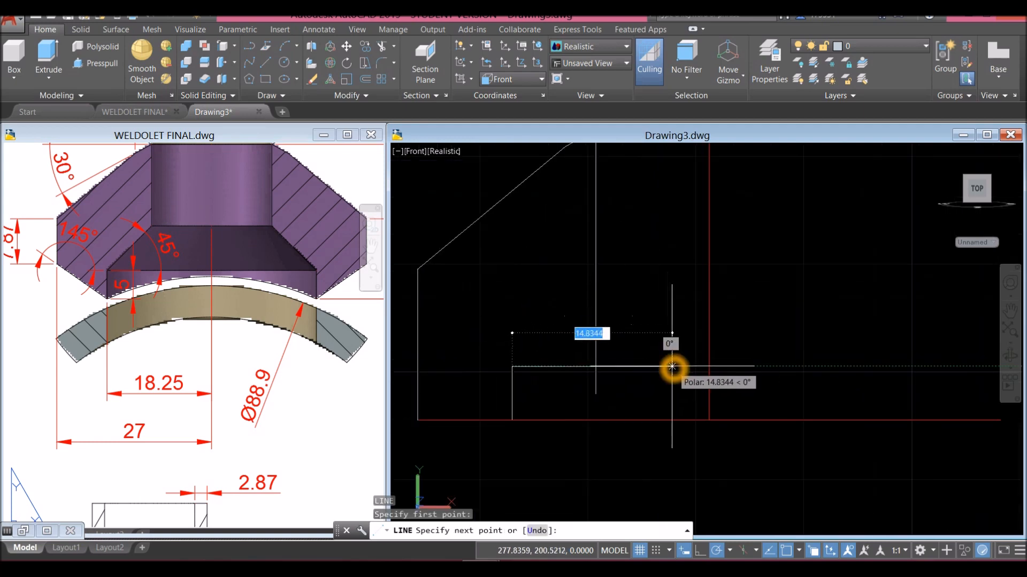
click(676, 263)
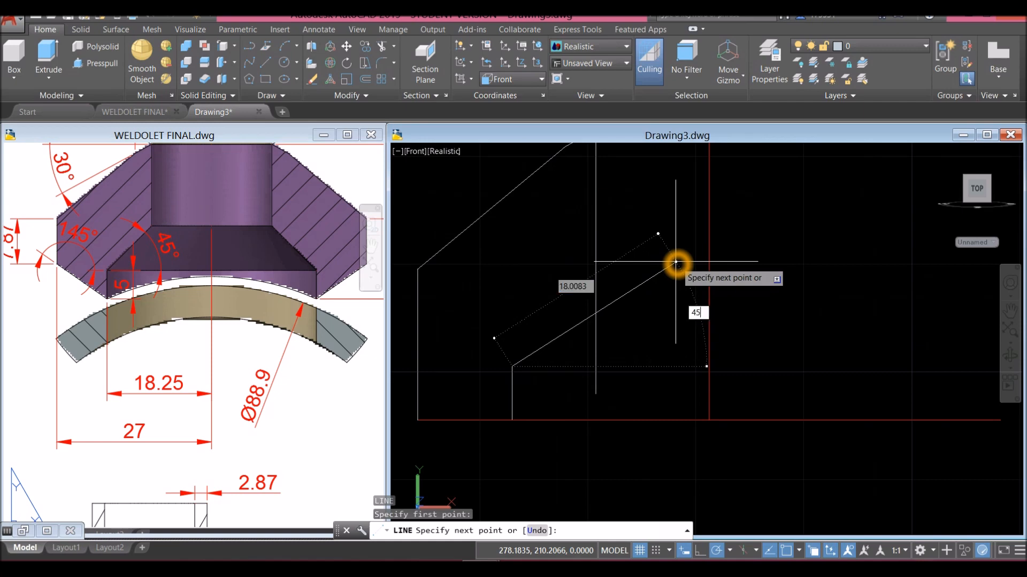
key(Return)
right_click(674, 258)
click(695, 265)
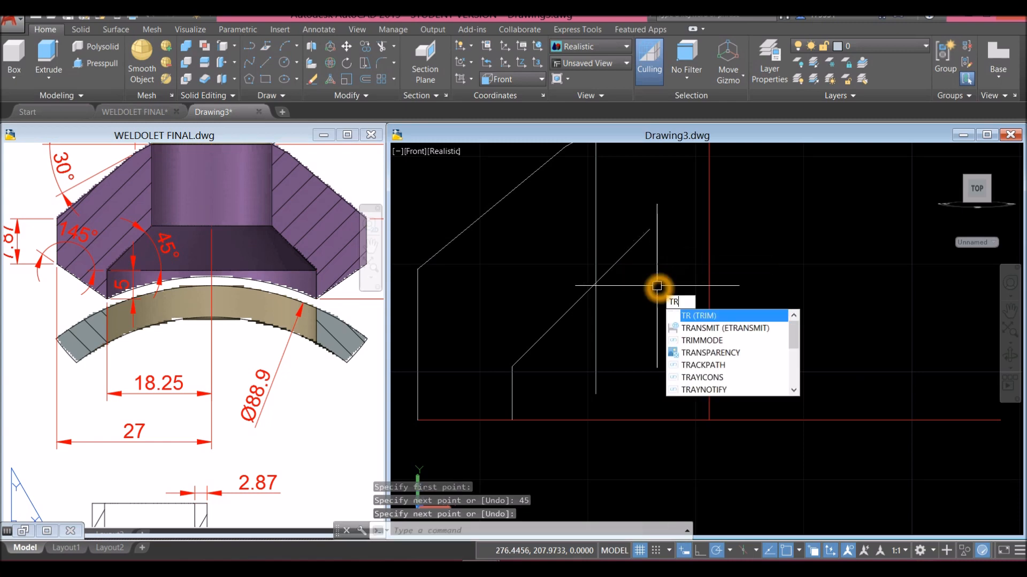
Trim the 45° line and the inner vertical line beyond their intersection.
key(Return)
key(Return)
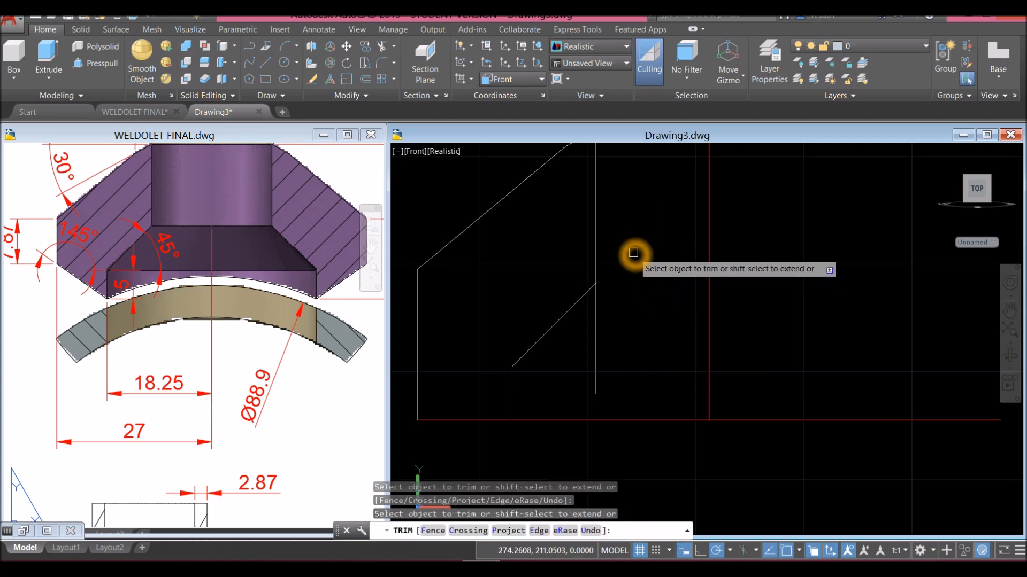
click(597, 315)
right_click(607, 305)
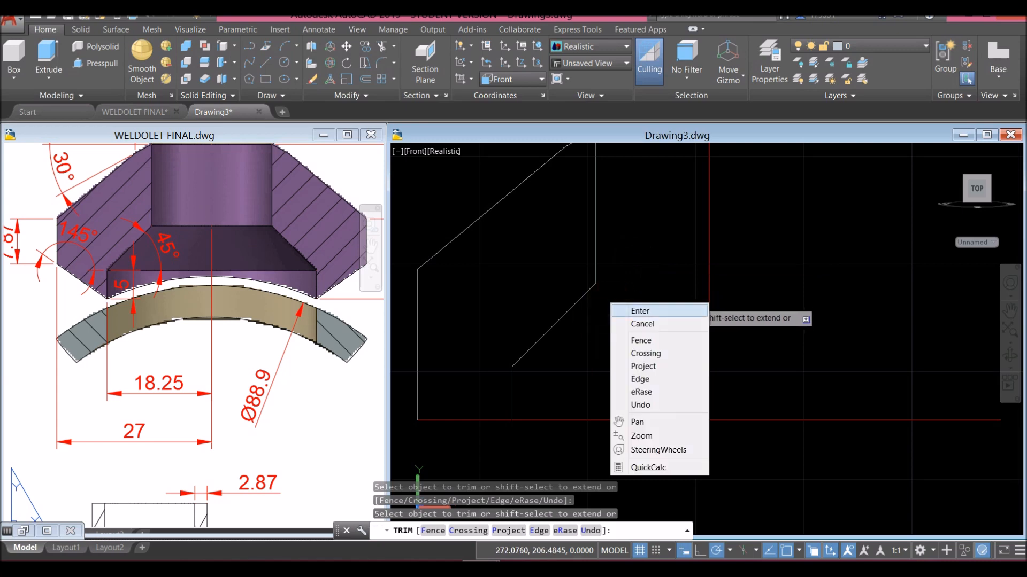
click(619, 306)
Trim away the red base line segment between the outer vertical line and the 5-unit line.
scroll(619, 306, down, 5)
middle_drag(619, 306, 608, 322)
scroll(607, 322, down, 1)
scroll(539, 392, up, 11)
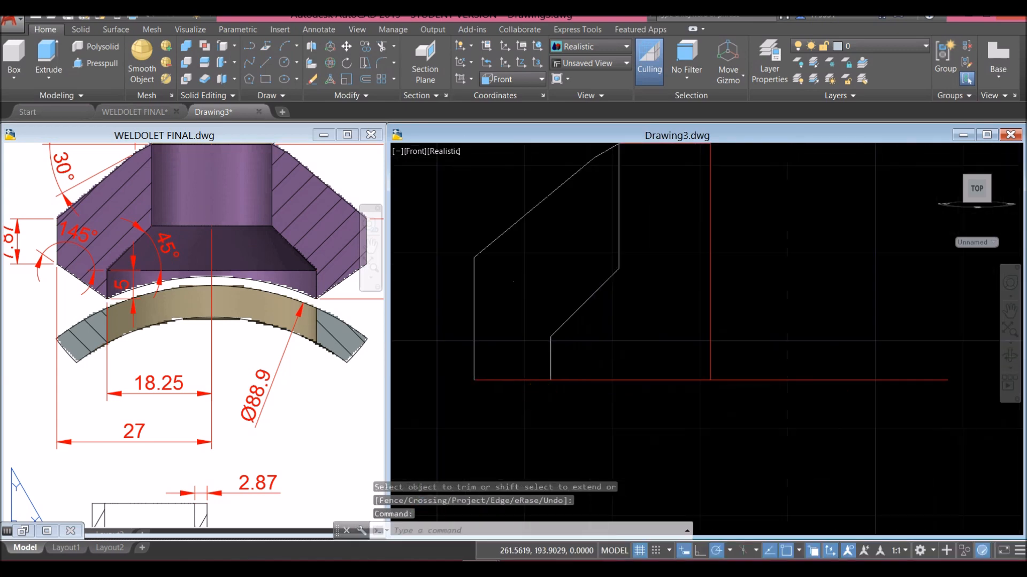
click(516, 365)
key(Escape)
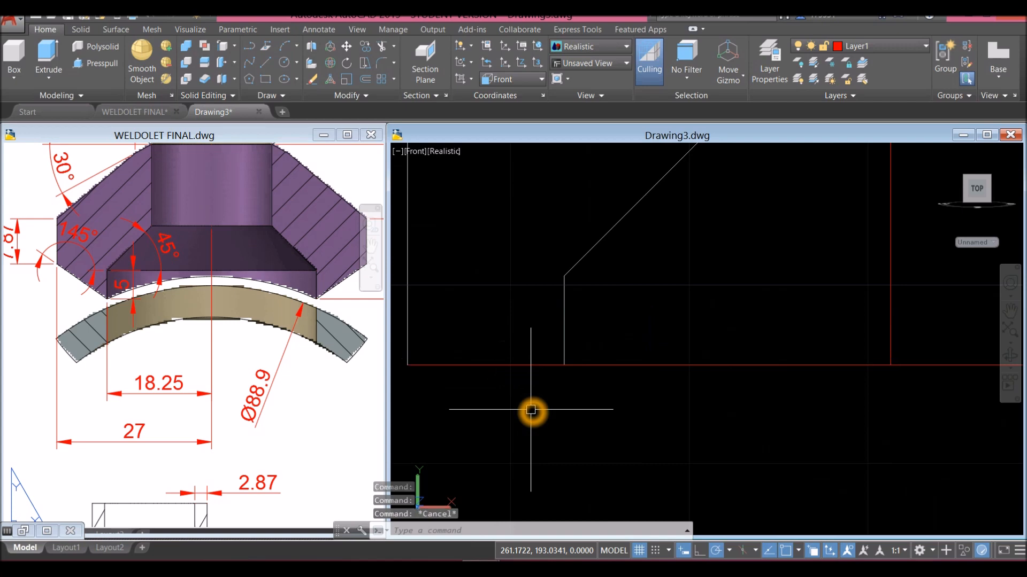
text(tr)
key(Return)
key(Return)
click(521, 363)
right_click(520, 378)
click(541, 387)
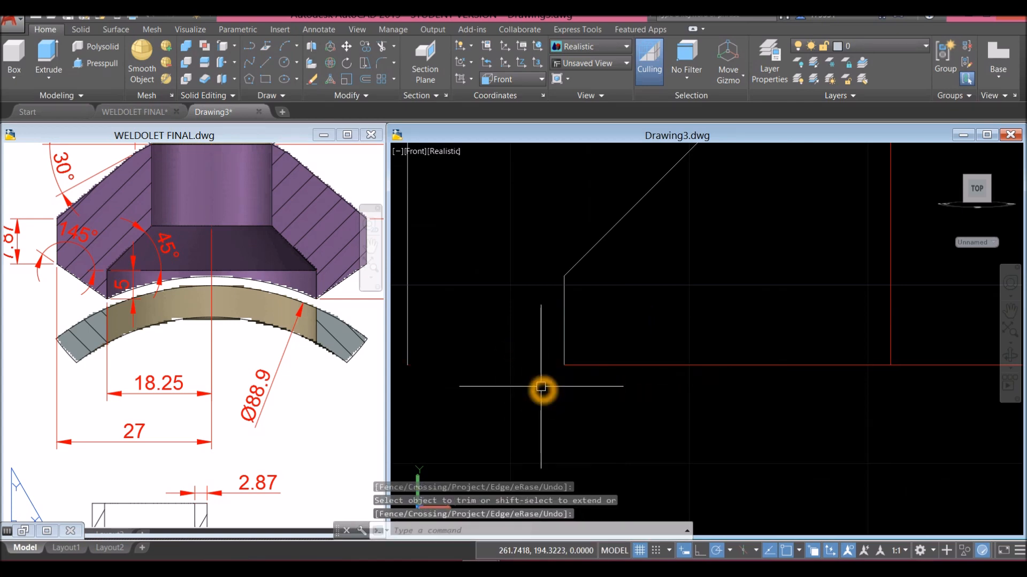
Close the profile's bottom with a line from the outer vertical line's lower end to the 5-unit line's lower end.
text(l)
key(Return)
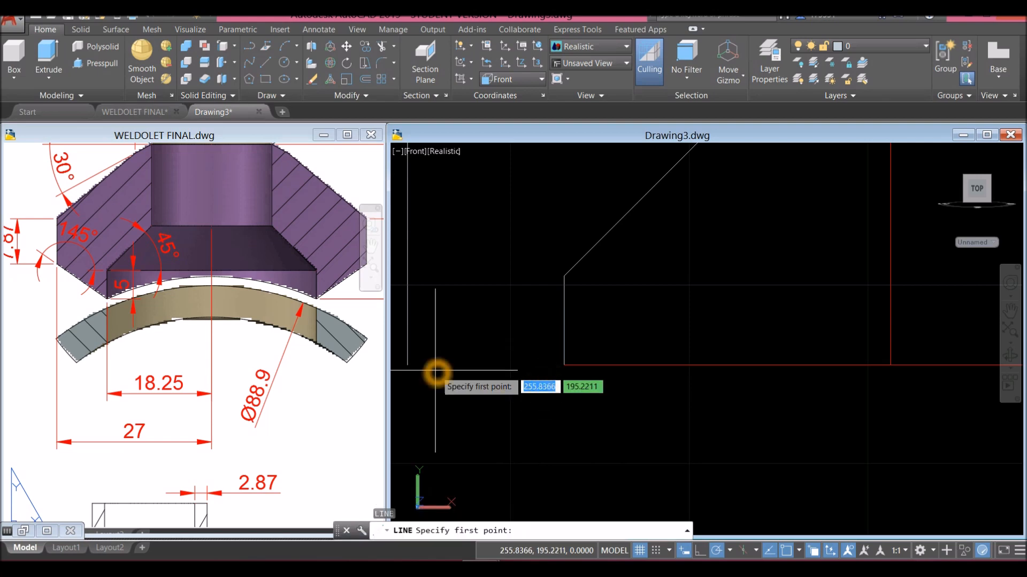
click(408, 365)
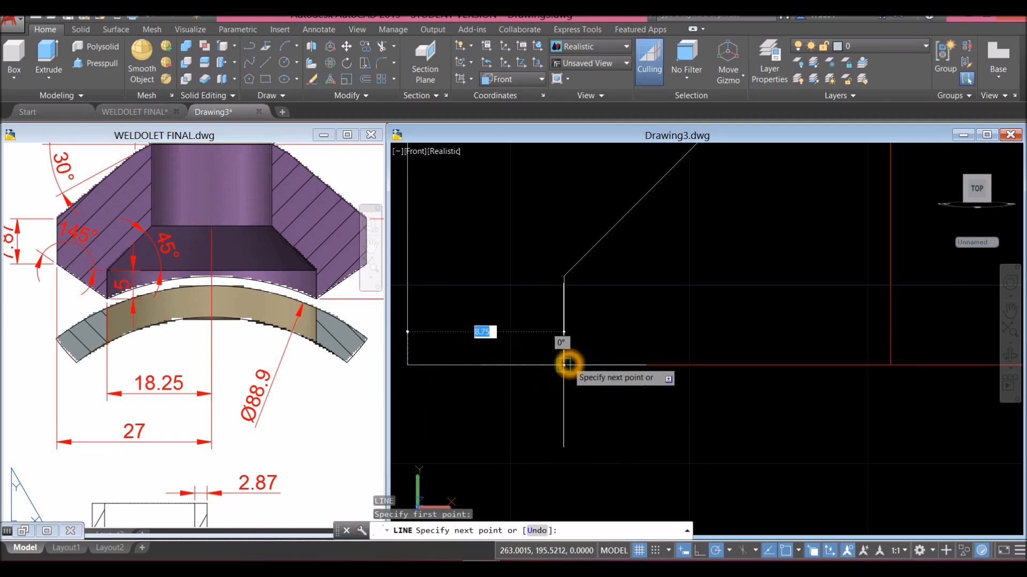
click(564, 365)
right_click(609, 317)
click(639, 325)
scroll(610, 328, down, 3)
scroll(600, 258, up, 3)
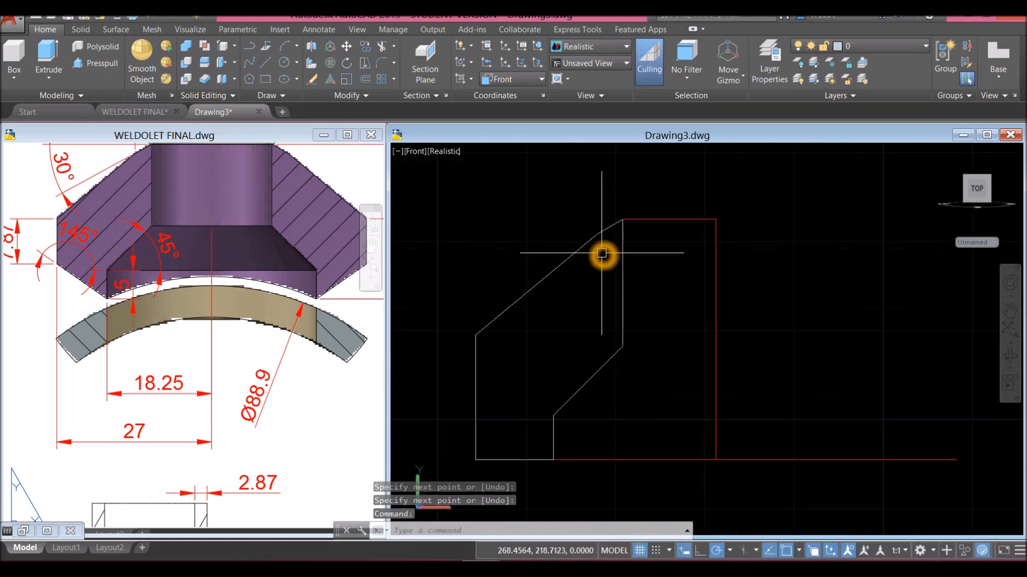
Join all the white half-section profile lines into one polyline and check that it selects as a single object.
click(586, 247)
click(624, 269)
key(Escape)
scroll(652, 269, down, 3)
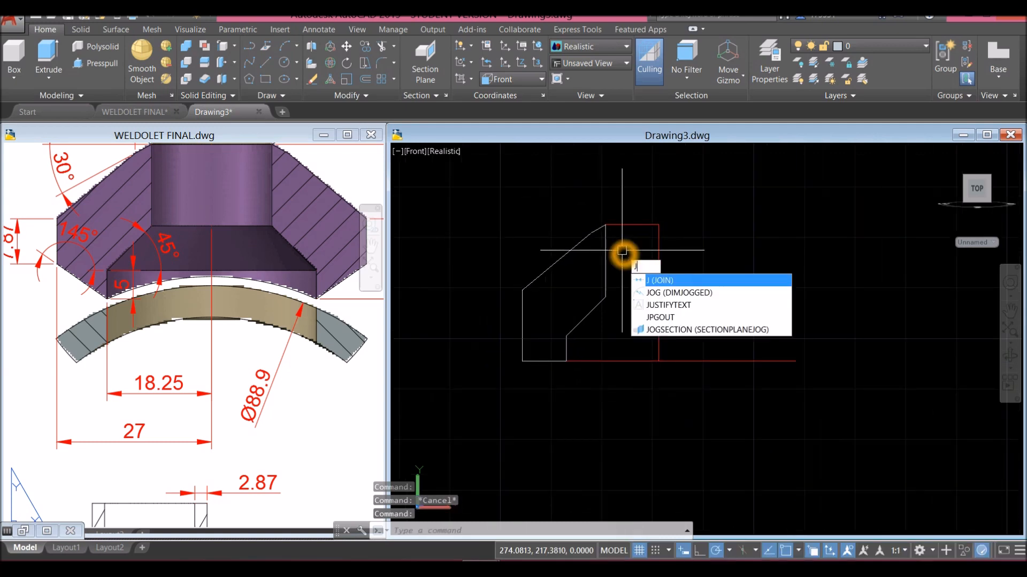
key(Return)
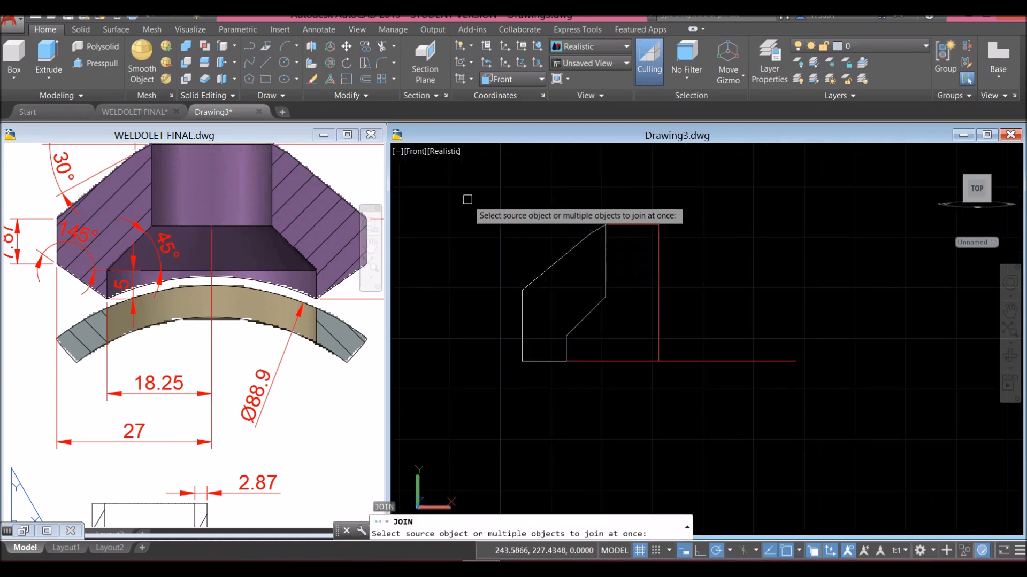
click(468, 200)
click(625, 394)
key(Return)
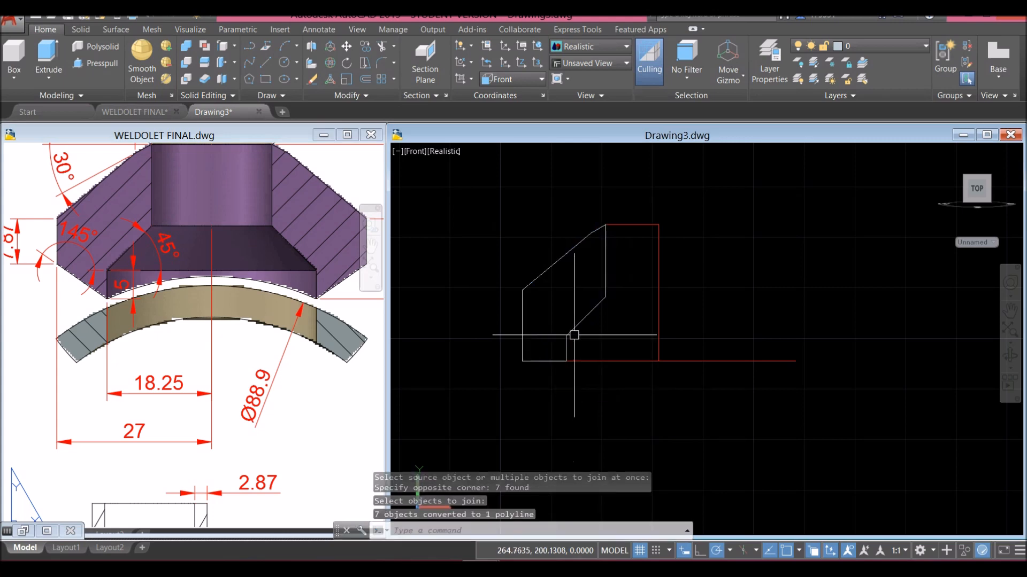
click(573, 331)
click(567, 404)
key(Escape)
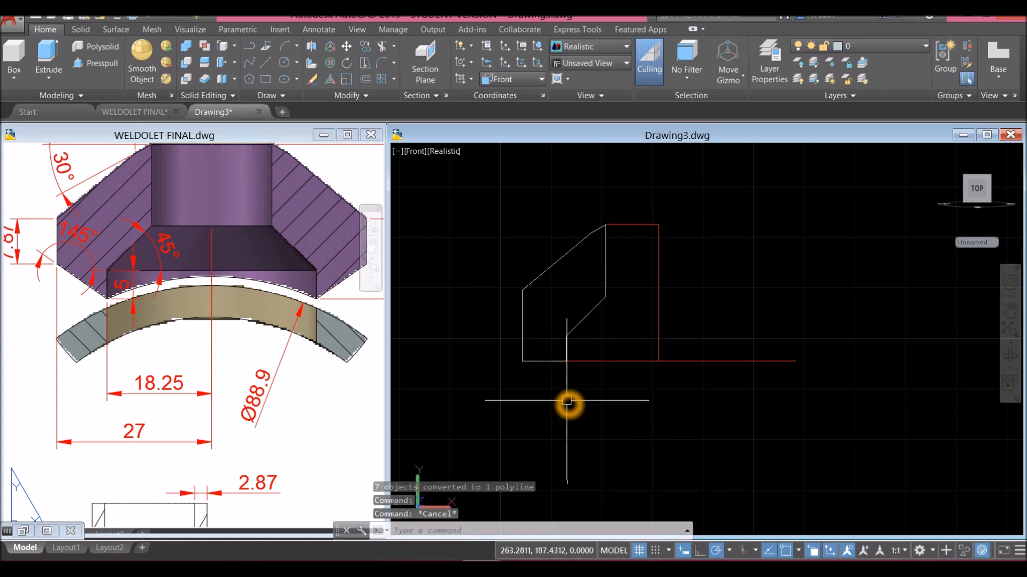
Revolve the joined half-section profile 360° about the red vertical centre line, from its upper end to its lower end.
click(577, 324)
click(543, 403)
key(Escape)
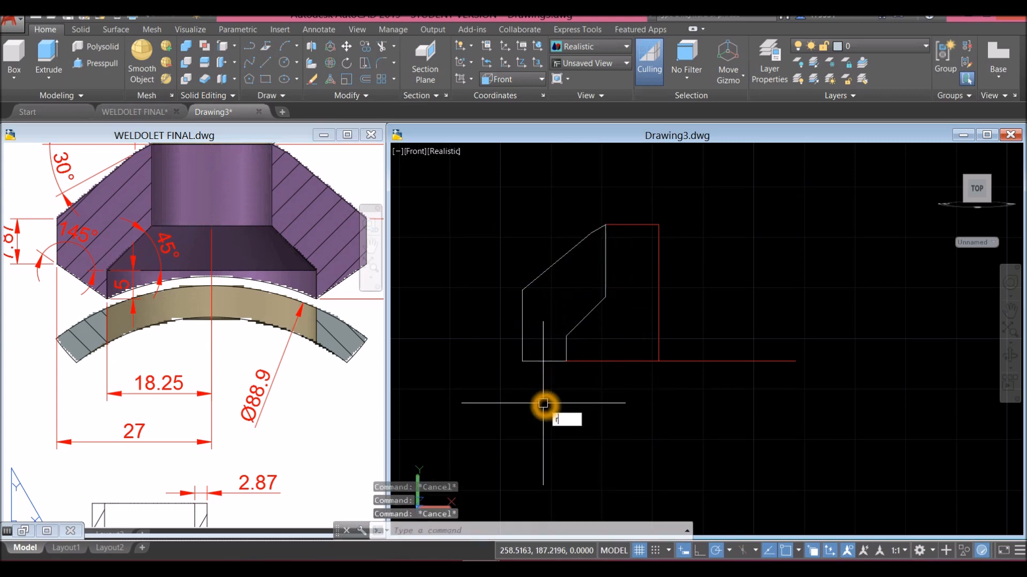
key(Return)
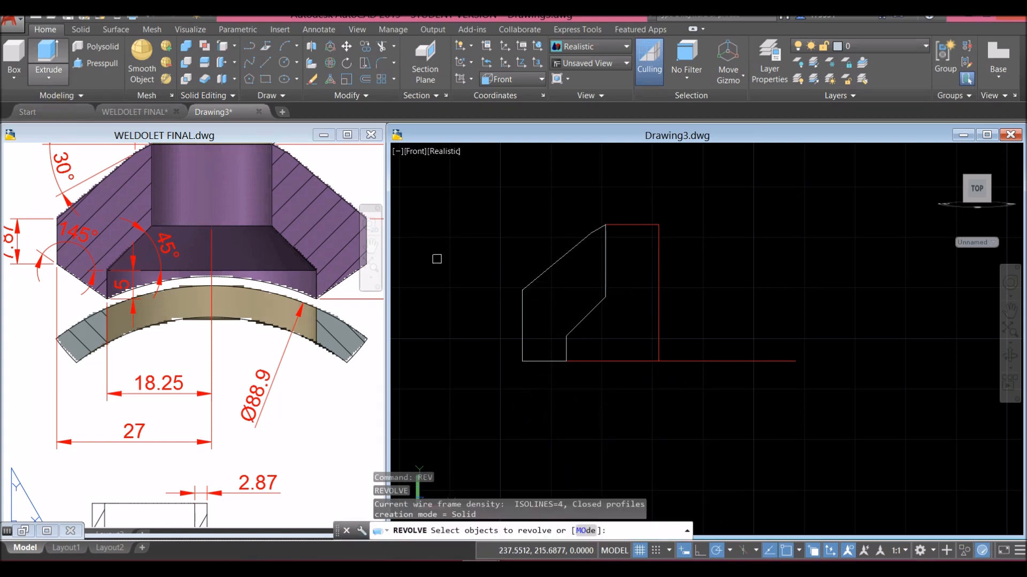
click(52, 79)
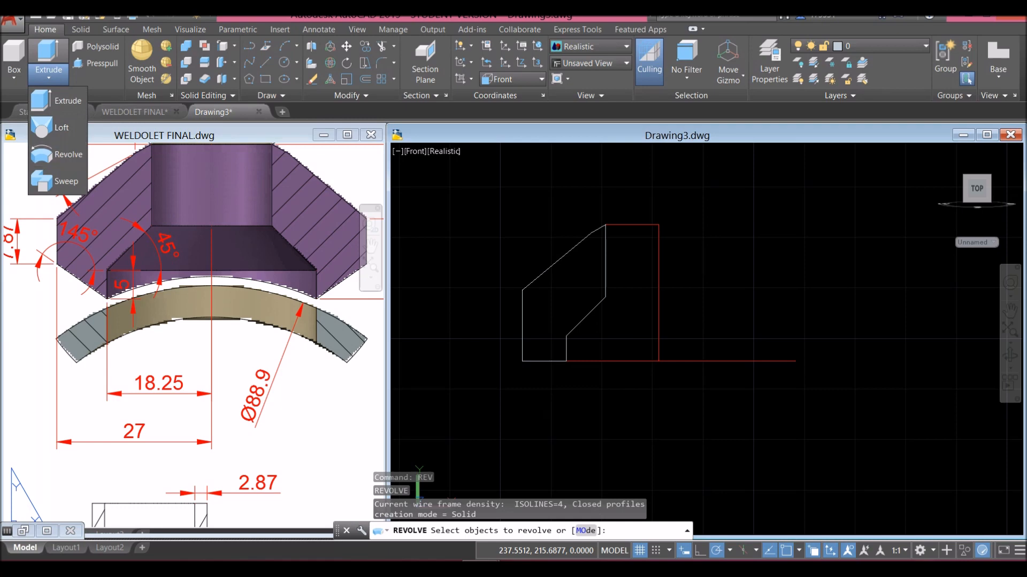
click(459, 264)
click(571, 257)
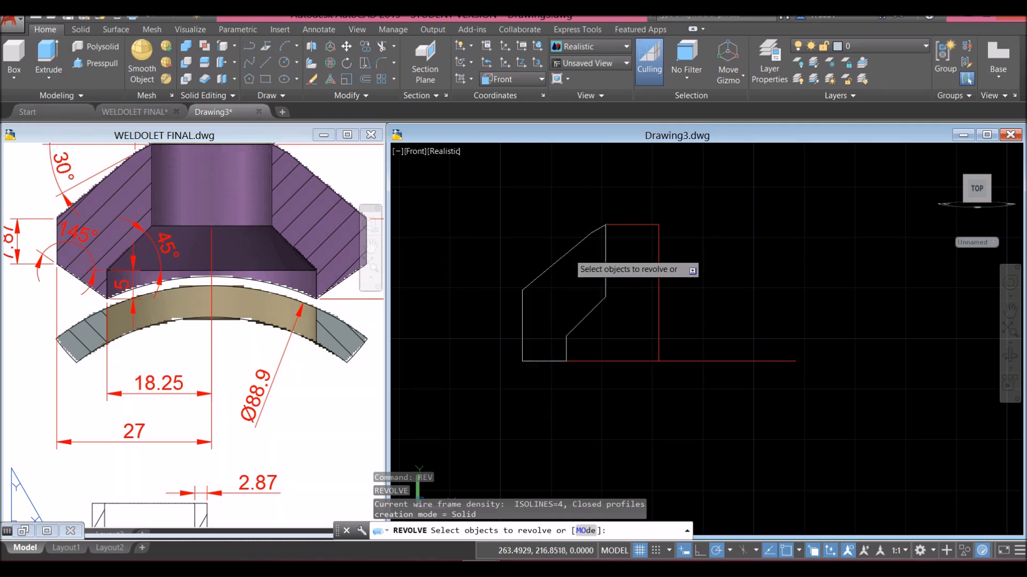
right_click(522, 214)
click(542, 222)
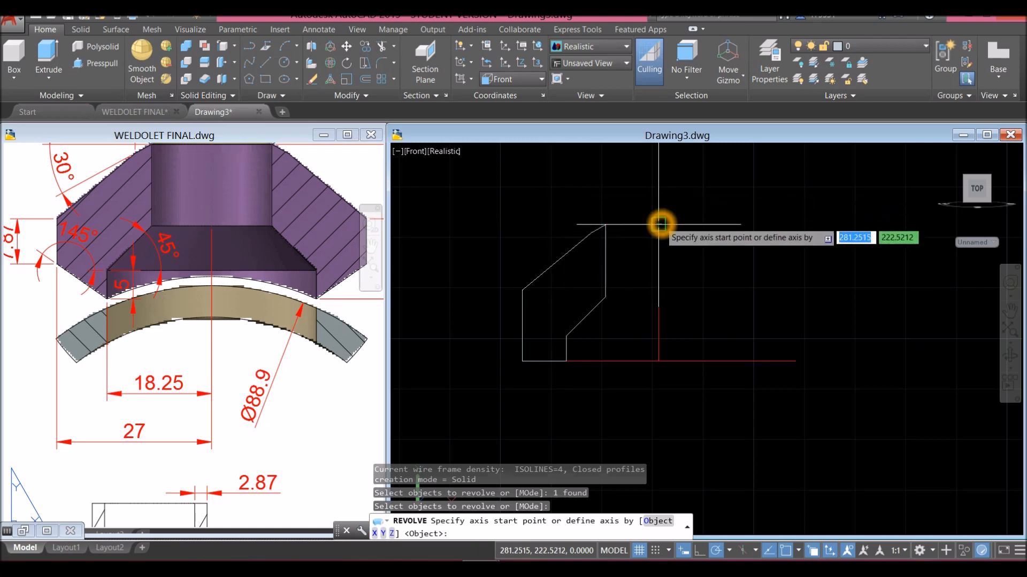
click(659, 224)
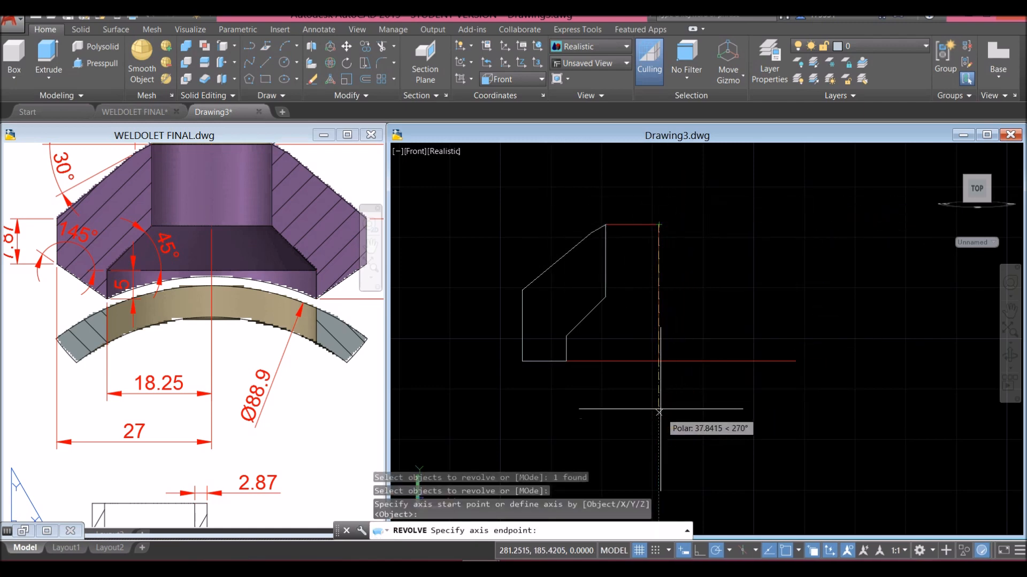
click(660, 360)
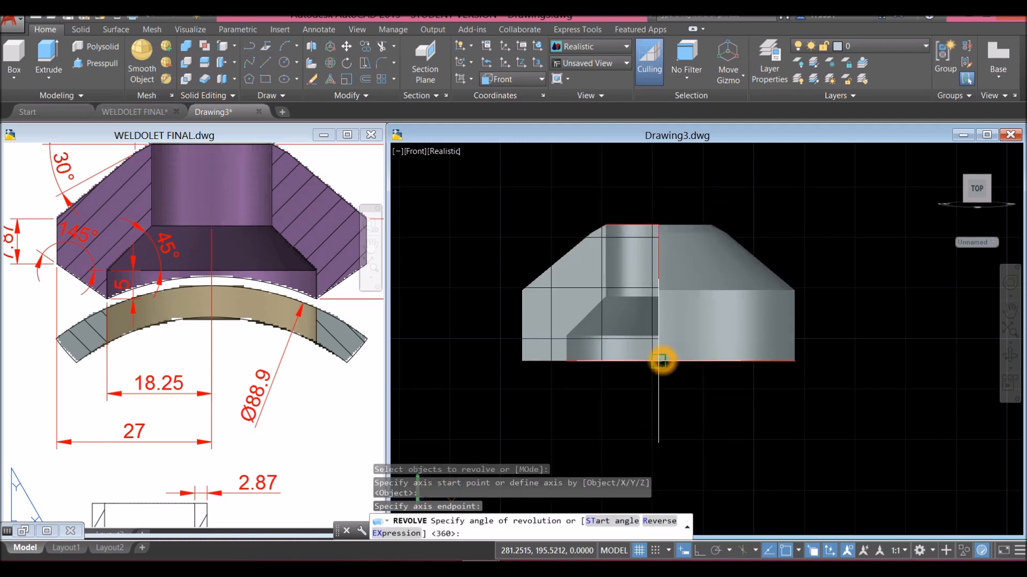
key(Return)
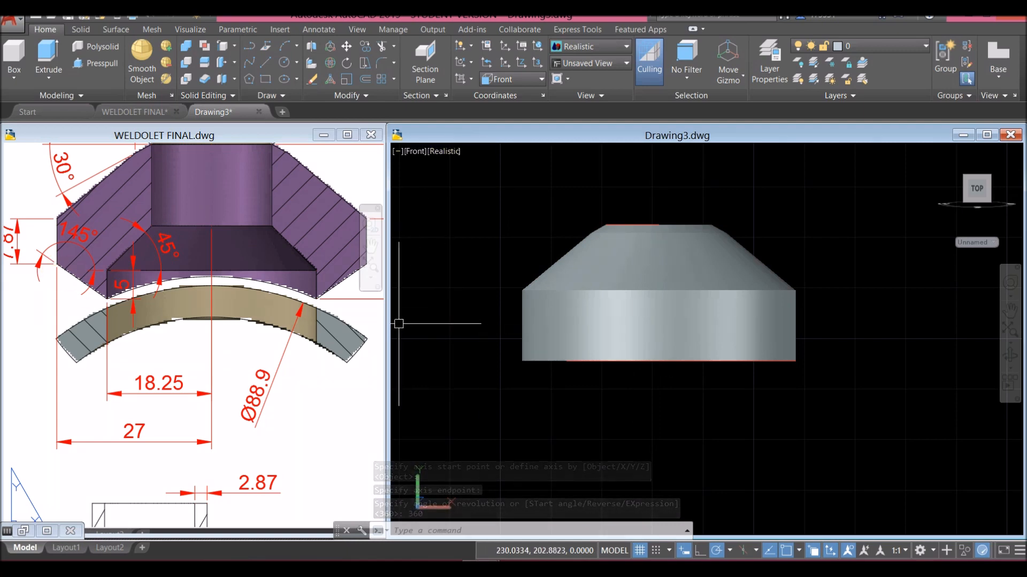
Check the 145° bevel in the WELDOLET FINAL reference and set the Drawing3 view's visual style to Wireframe.
click(89, 305)
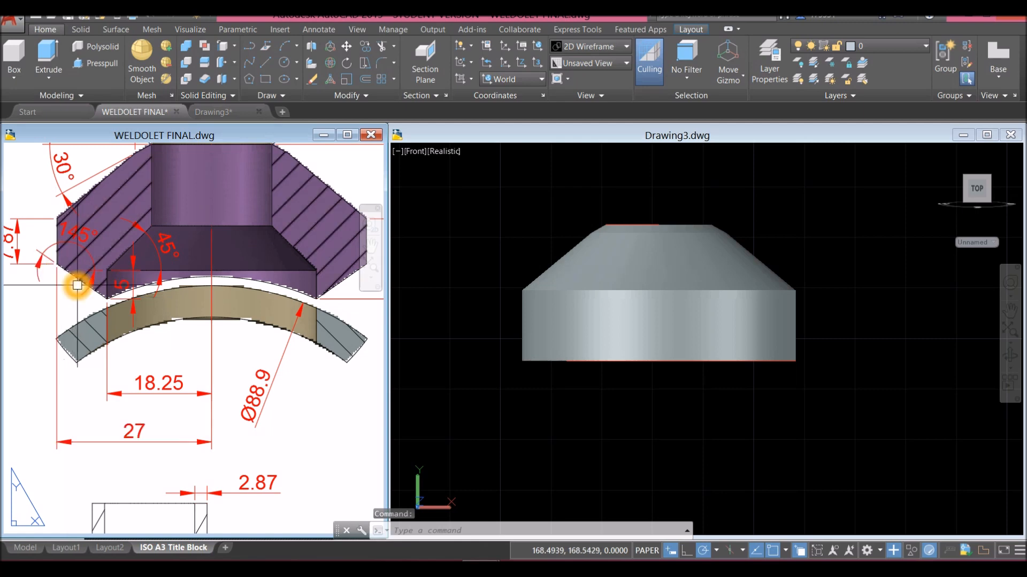
click(443, 297)
click(482, 225)
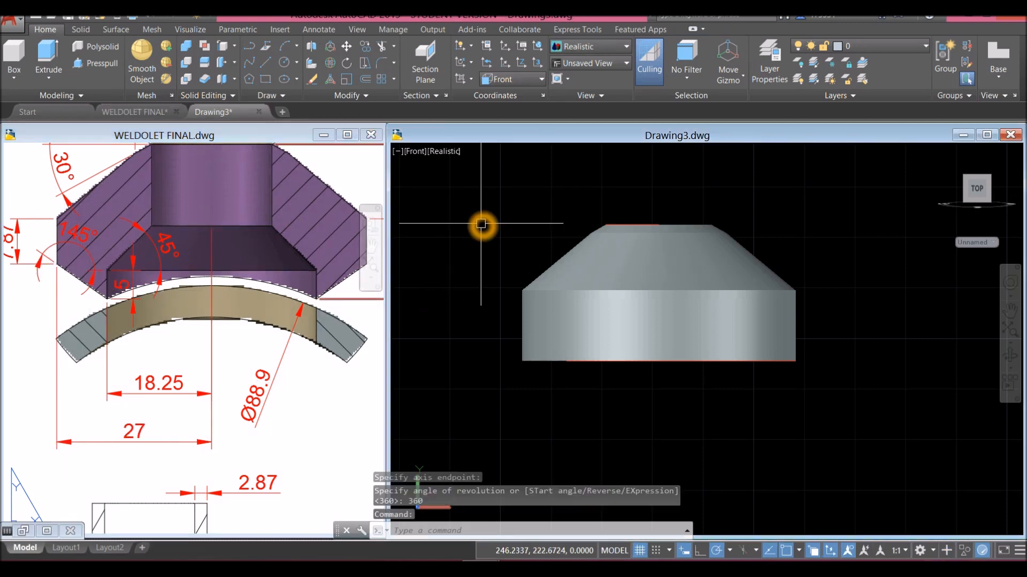
click(454, 152)
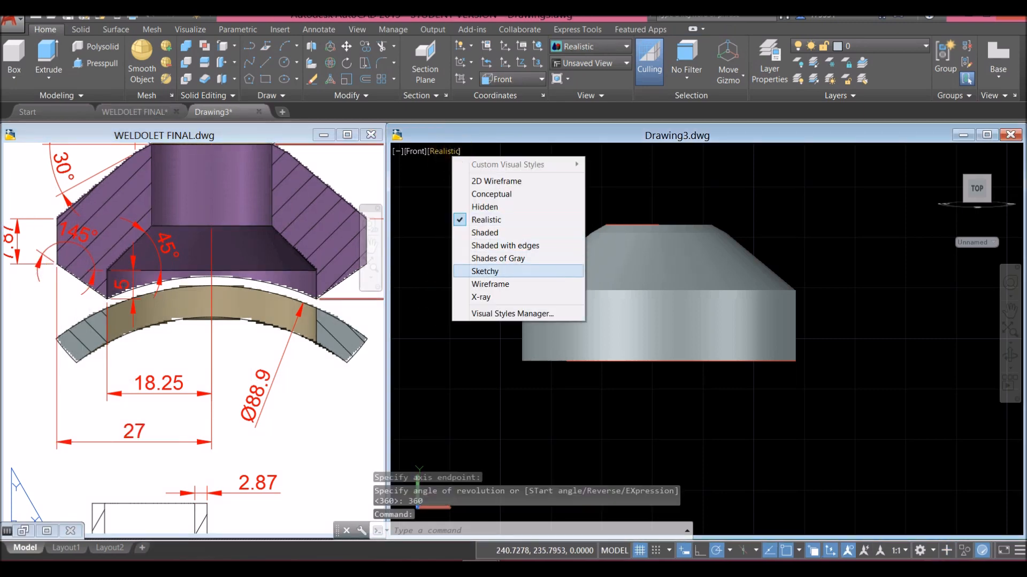
click(487, 284)
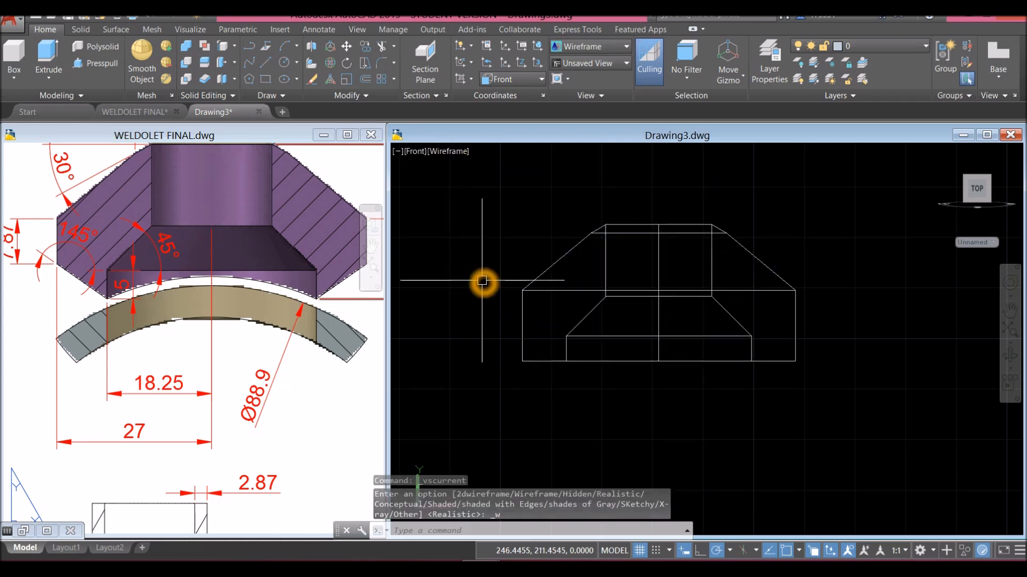
Draw a line about 24 units long at 145° from the bore's lower corner, running up past the solid's outer edge.
text(l)
key(Return)
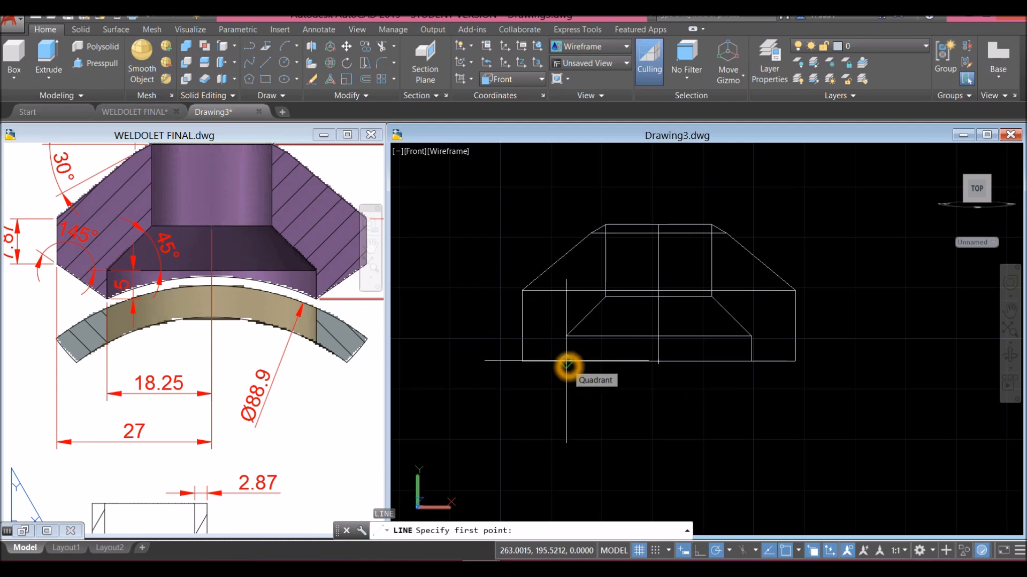
click(567, 365)
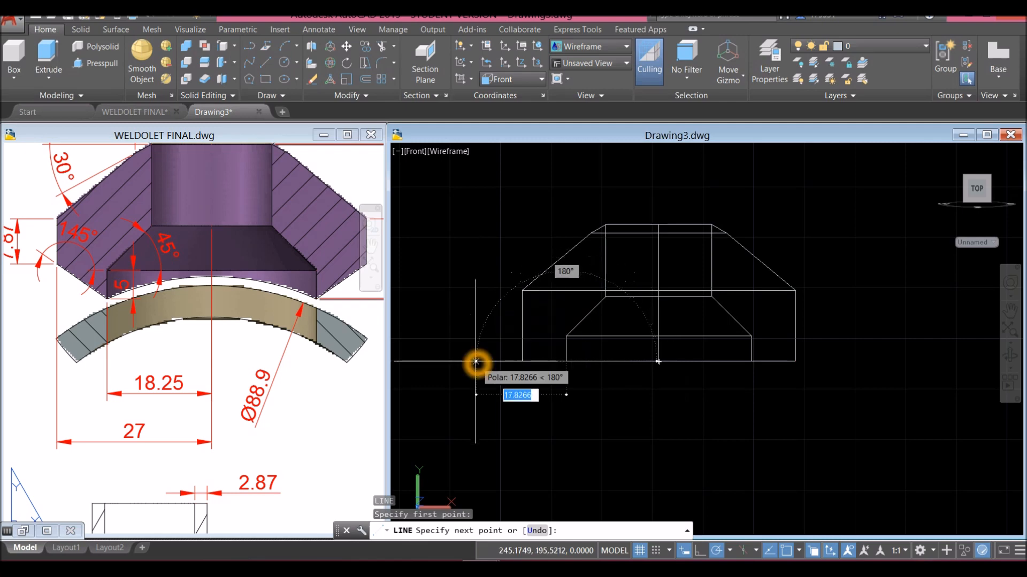
click(478, 276)
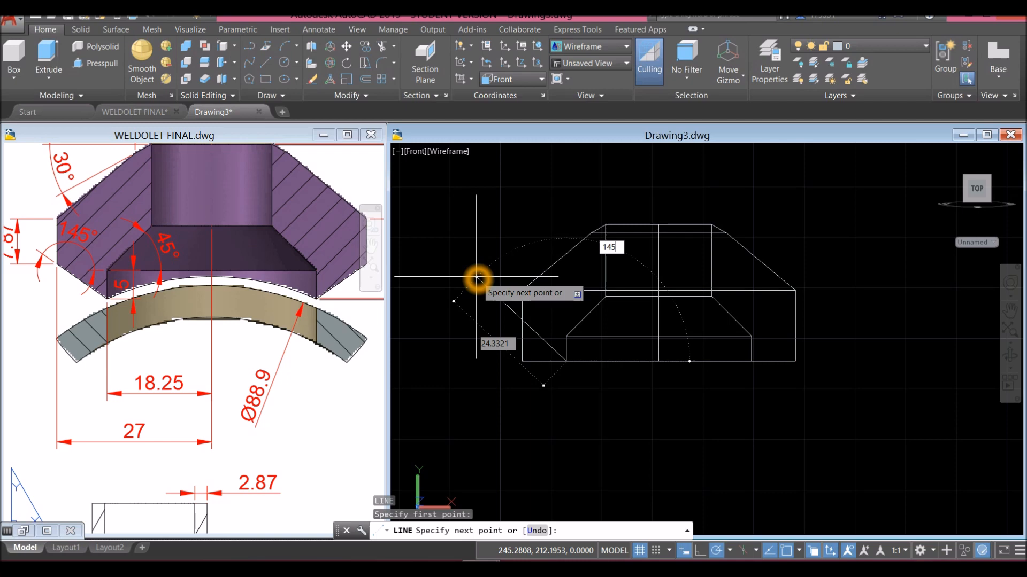
key(Return)
right_click(477, 278)
click(492, 281)
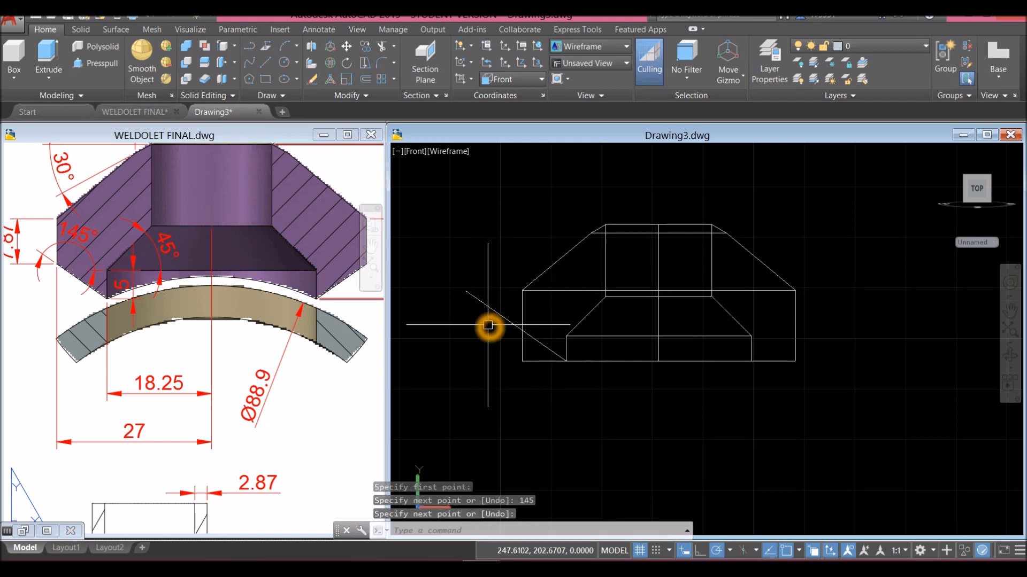
Move the 145° line to Layer1 and make Layer1 the current layer.
middle_drag(488, 325, 502, 316)
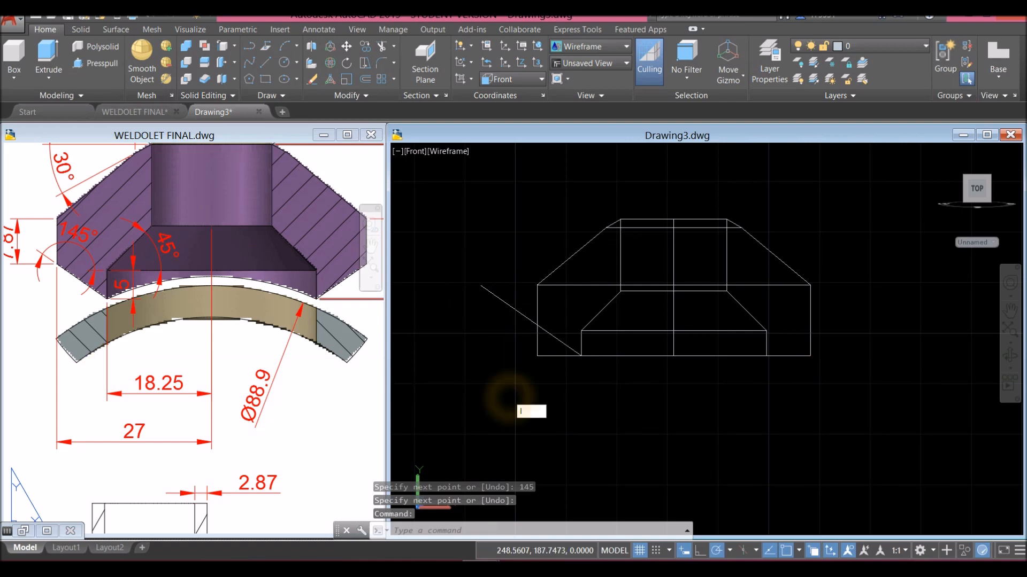
key(Return)
key(Escape)
click(498, 305)
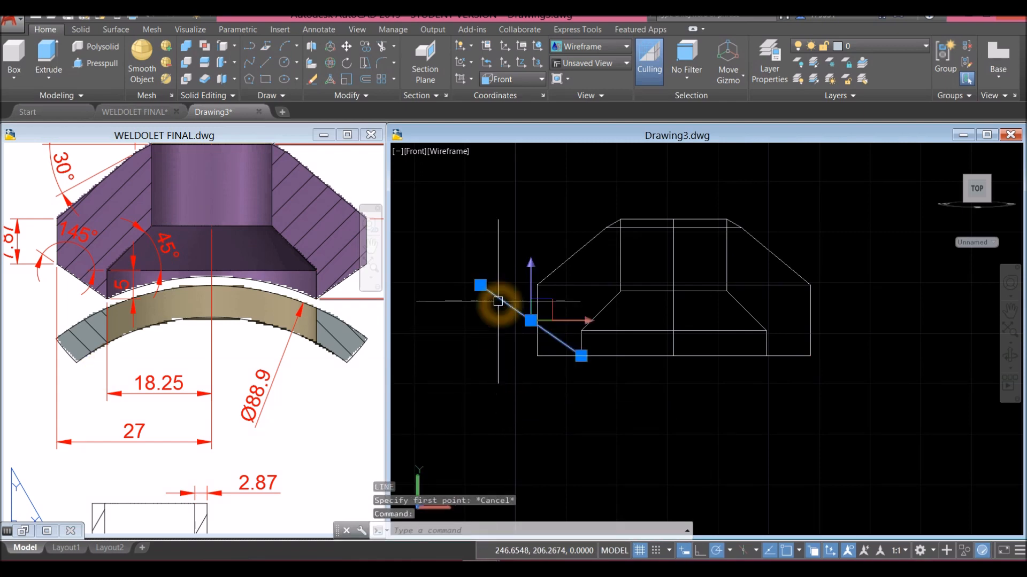
click(883, 46)
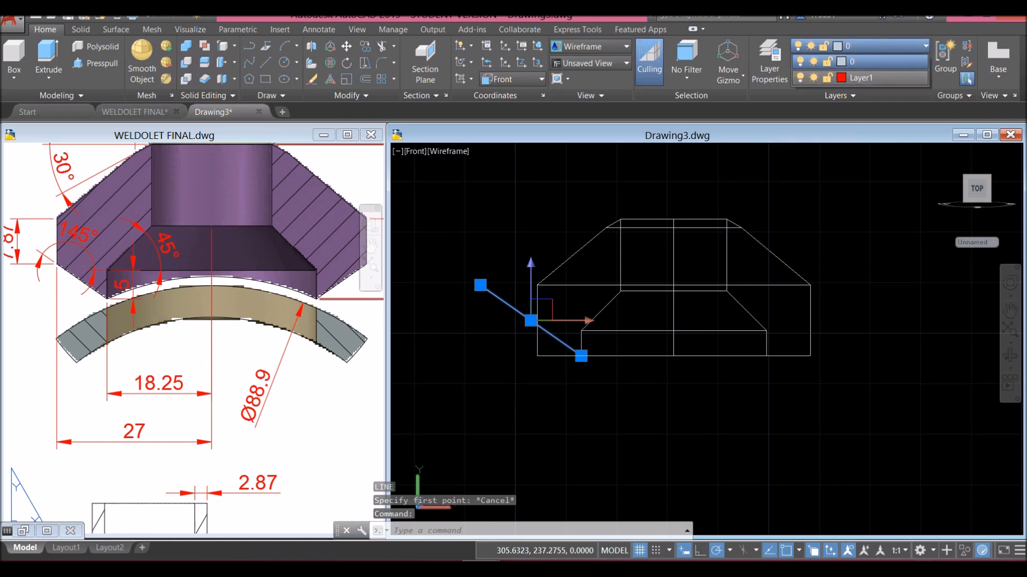
click(855, 58)
key(Escape)
click(903, 45)
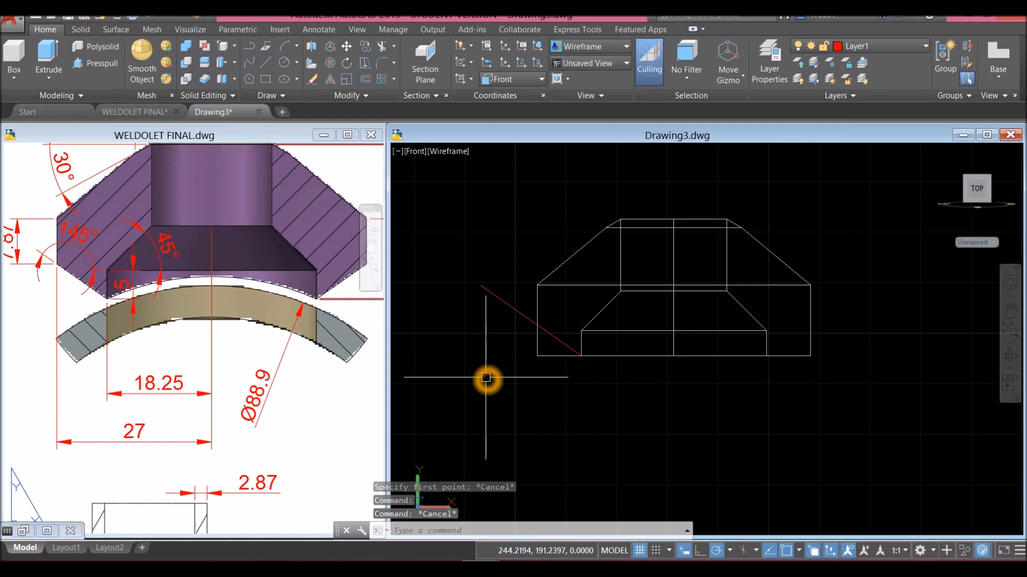
From the 145° line's upper end, draw lines about 22 units down, about 25 units across, up to the base, and back to its lower end.
text(l)
key(Return)
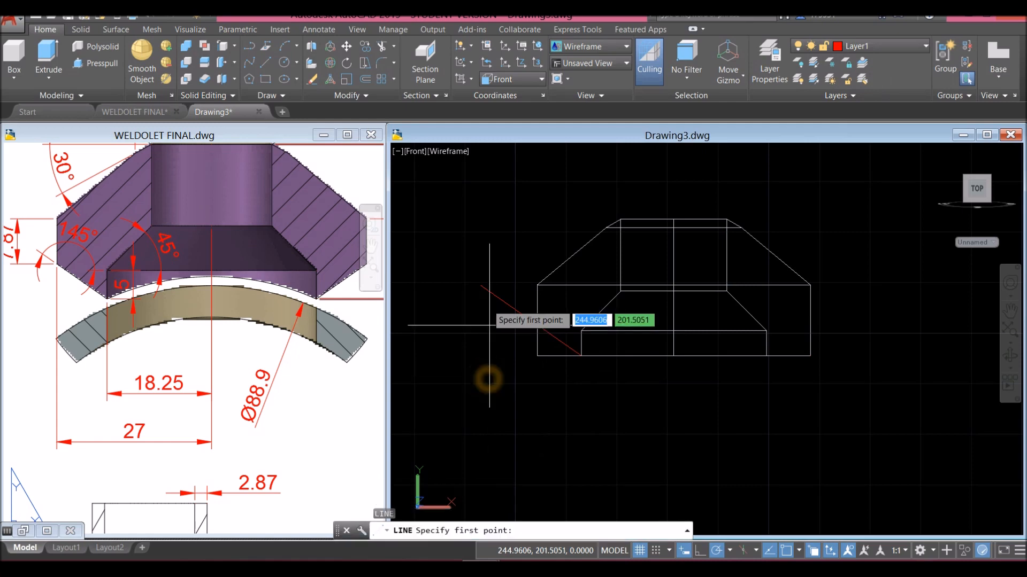
click(479, 284)
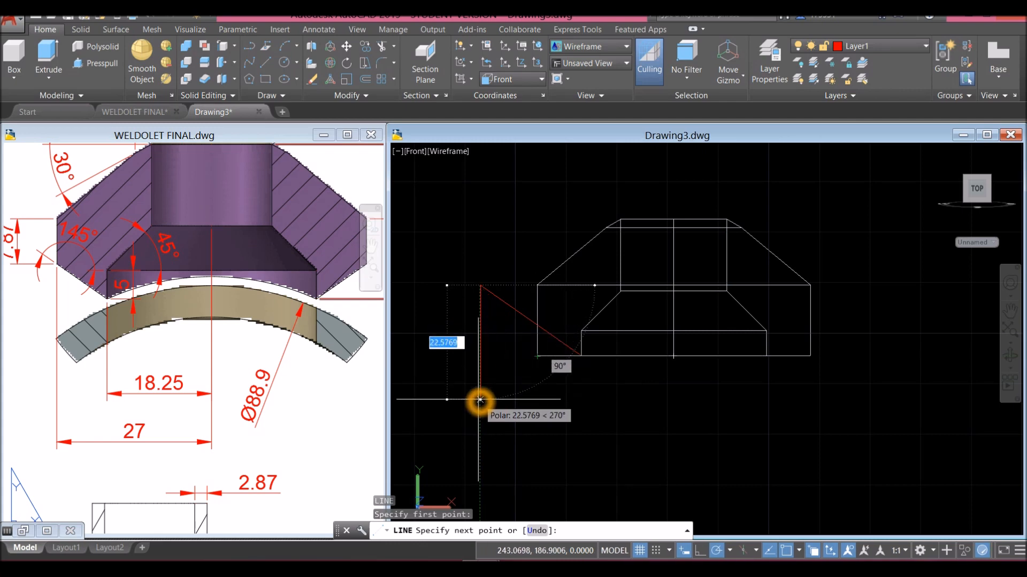
click(479, 397)
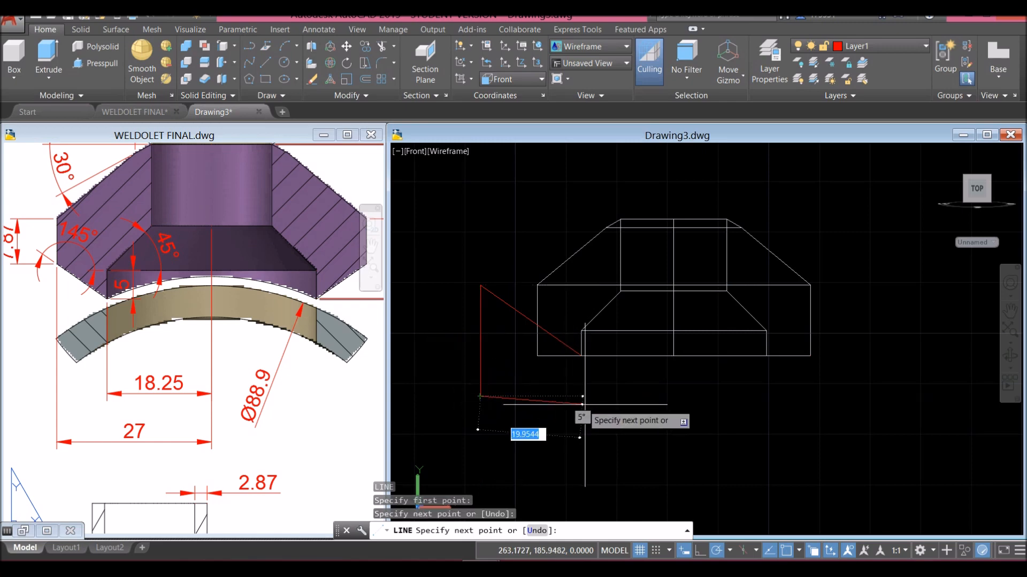
middle_drag(605, 402, 605, 402)
drag(604, 402, 528, 394)
key(Escape)
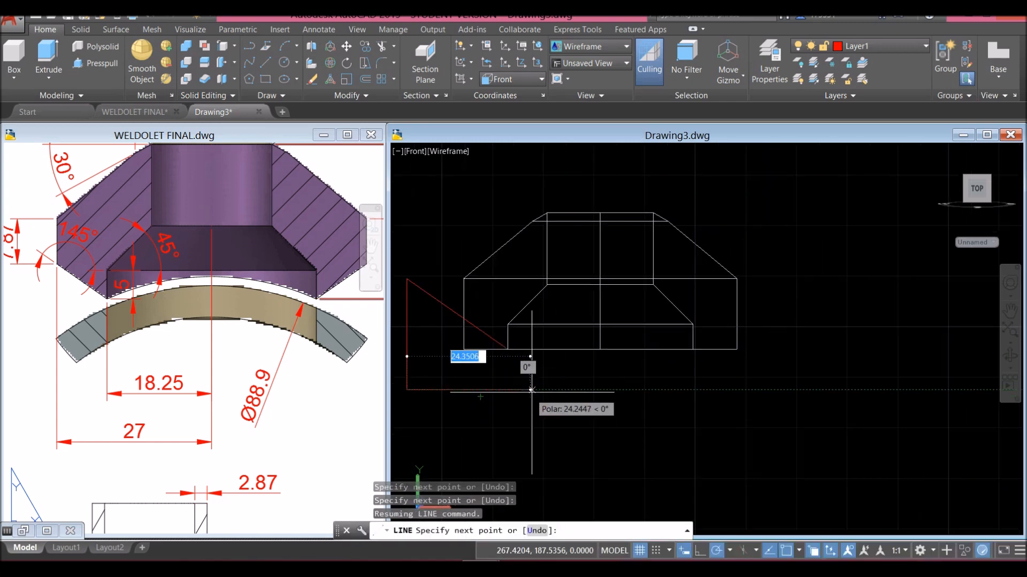
click(534, 350)
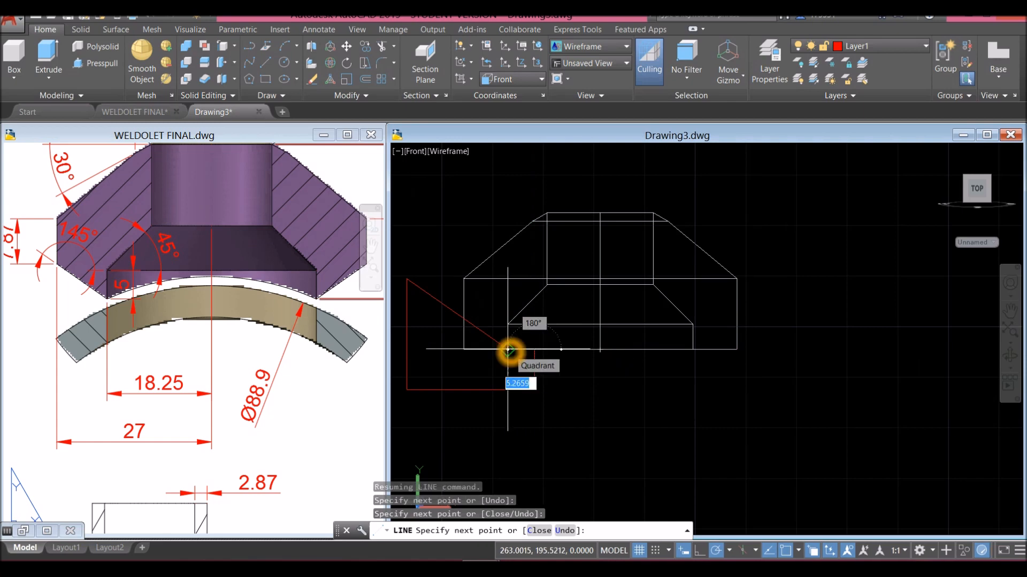
click(508, 351)
right_click(523, 338)
click(540, 344)
middle_drag(535, 349, 549, 348)
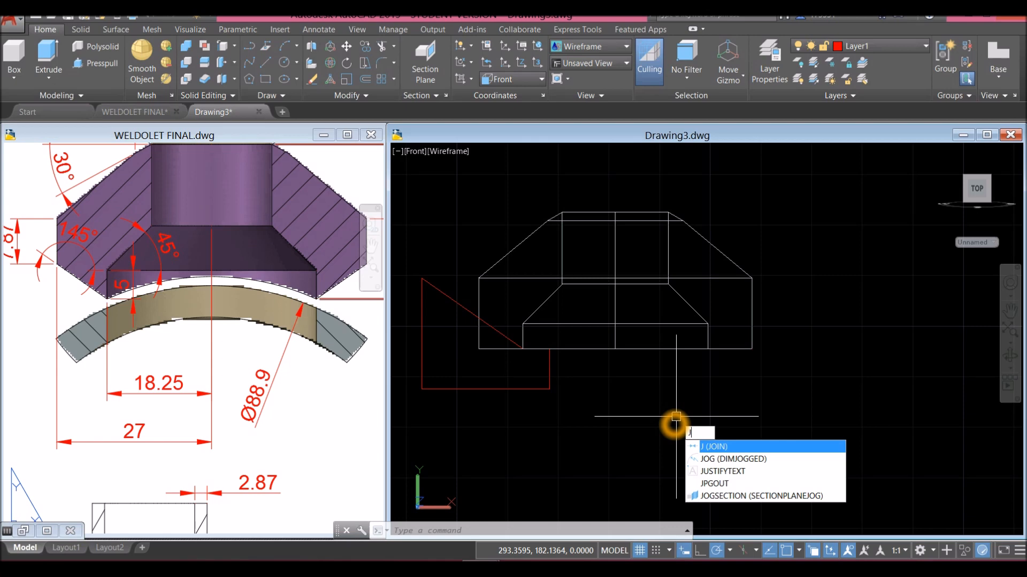
Join all the red outline lines into one closed polyline and check that it selects as a single object.
key(Return)
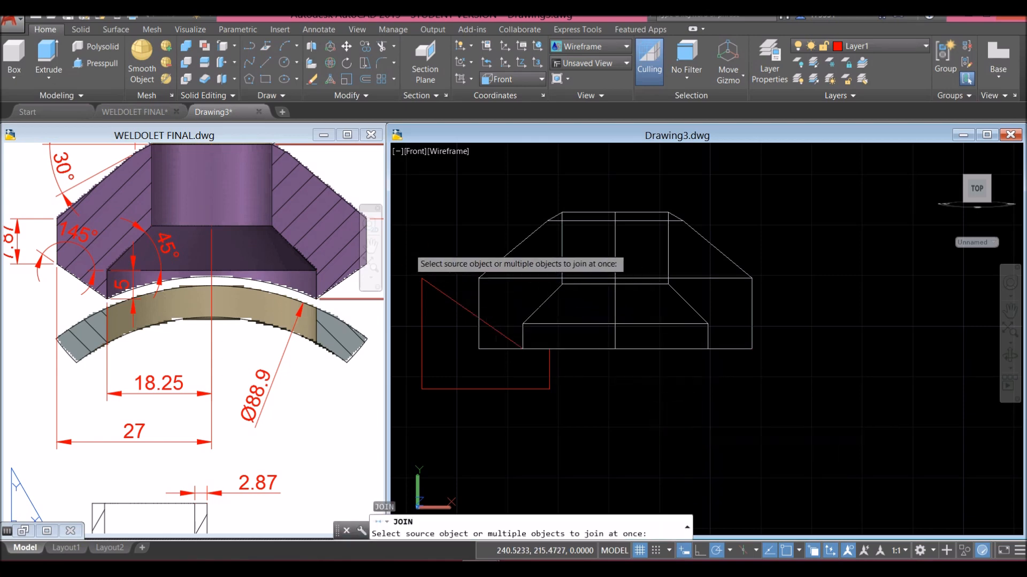
click(409, 247)
click(603, 458)
key(Return)
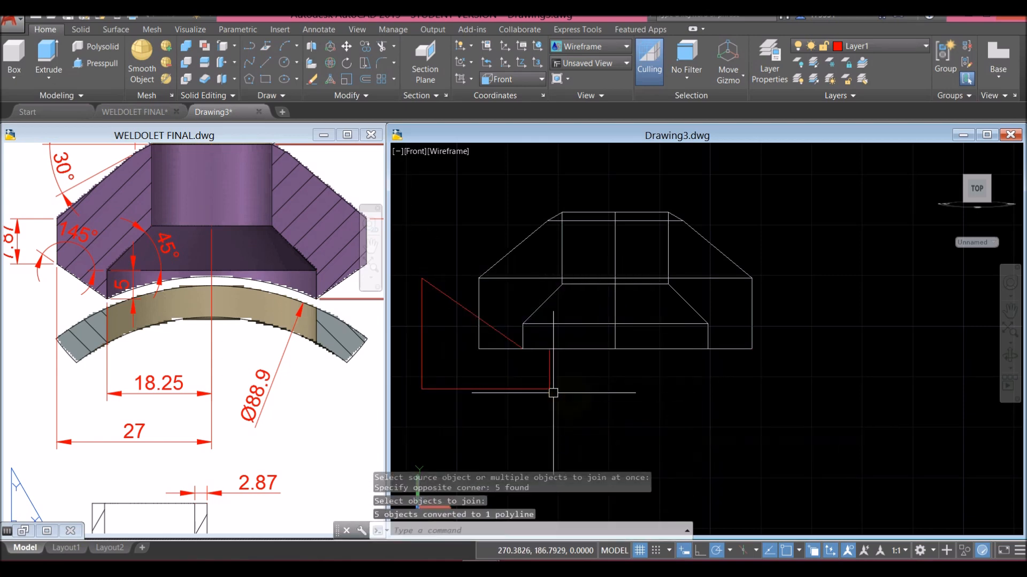
click(551, 391)
key(Escape)
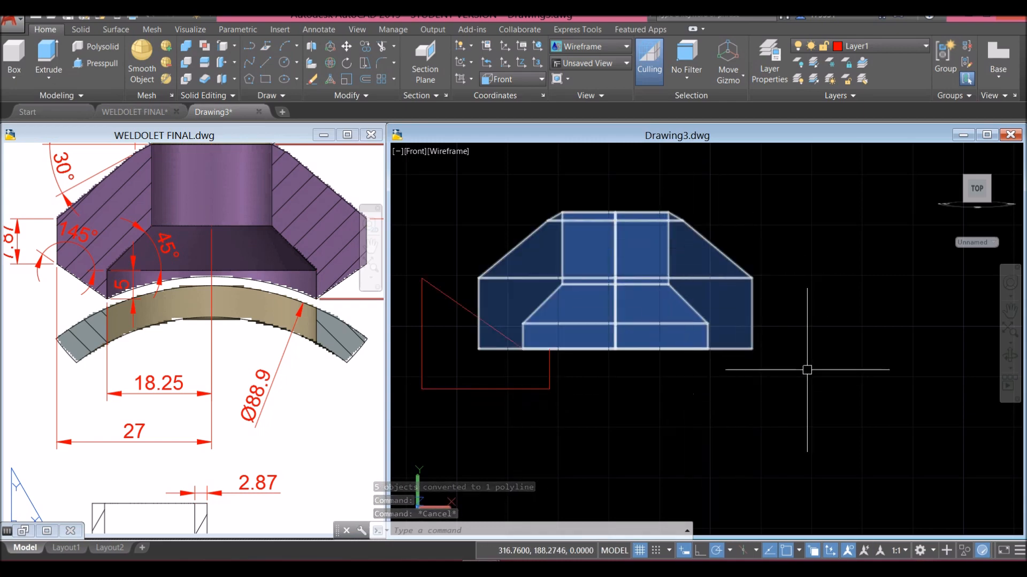
Mirror the closed red outline to the other side about the solid's vertical centre line, erasing the source outline.
click(796, 293)
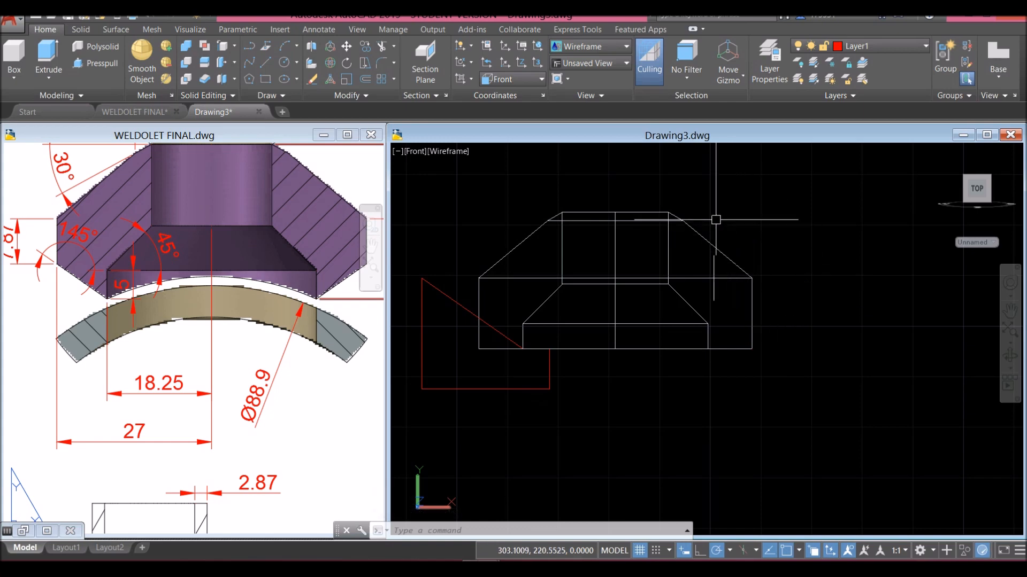
click(620, 425)
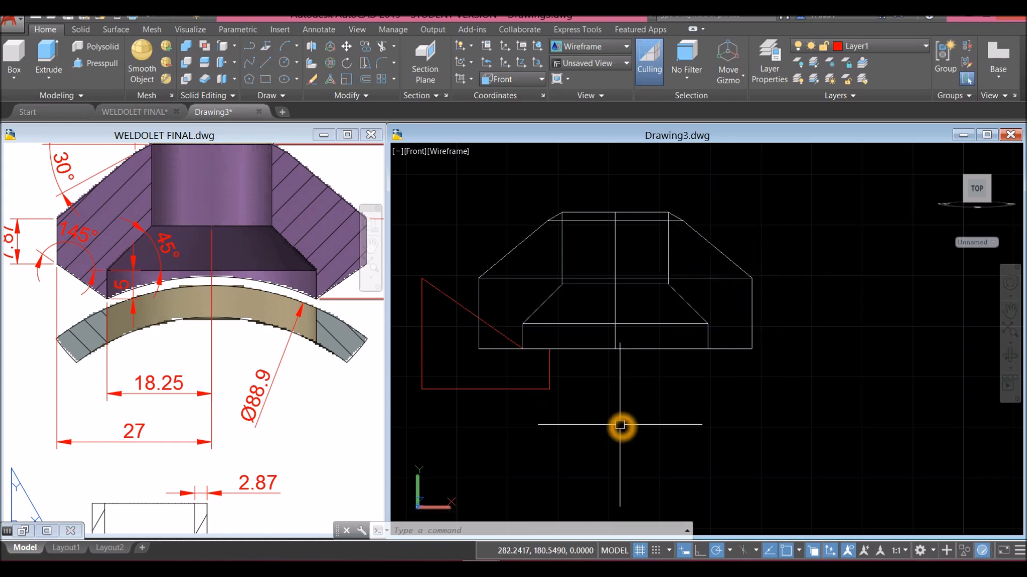
text(mi)
key(Return)
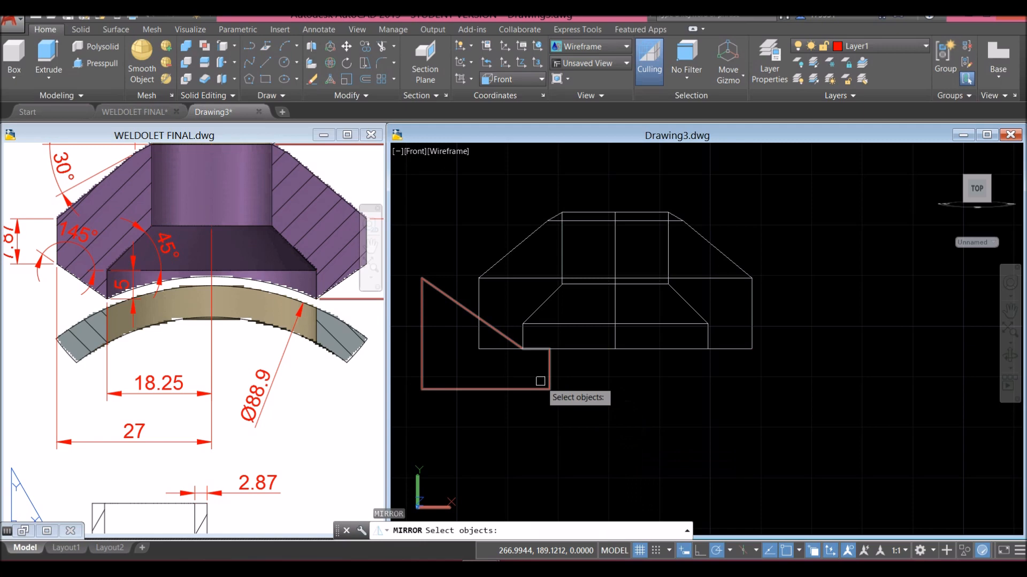
click(532, 388)
key(Return)
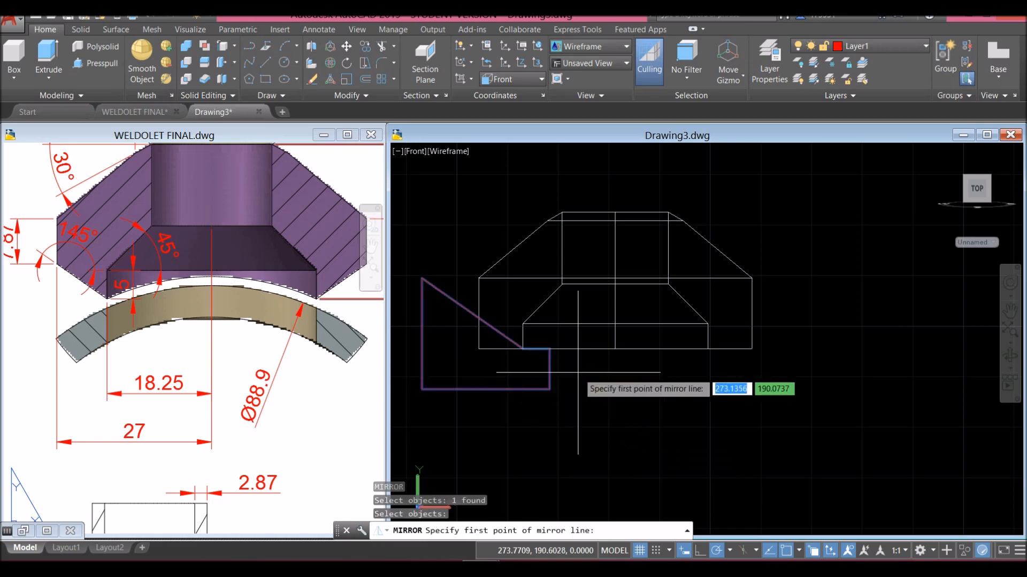
click(614, 349)
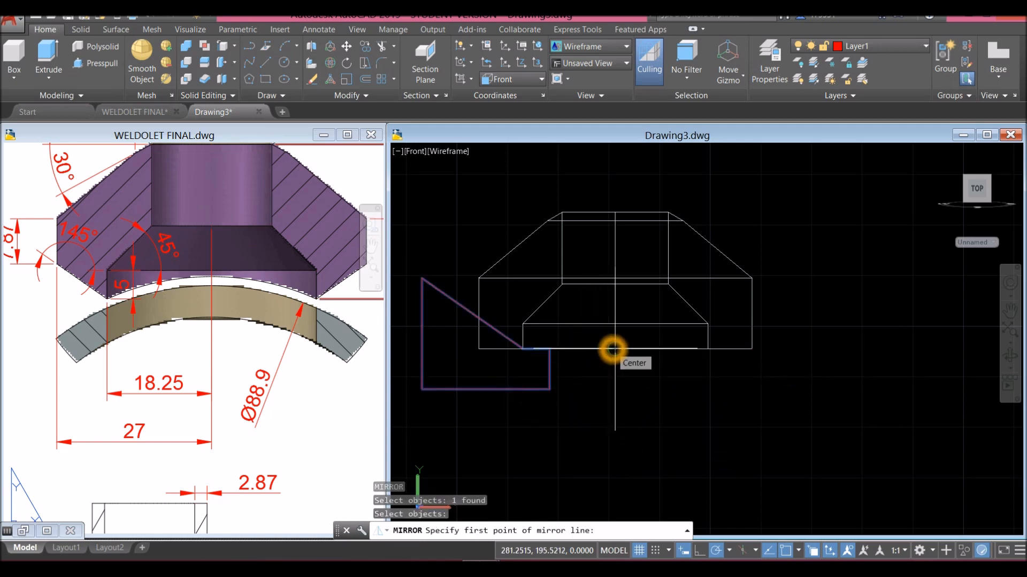
click(614, 349)
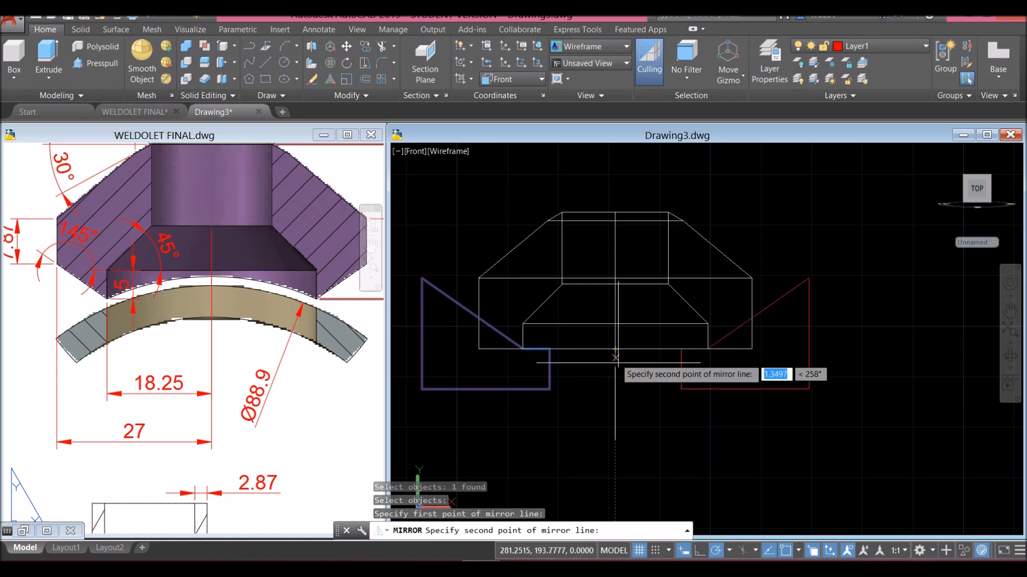
click(616, 418)
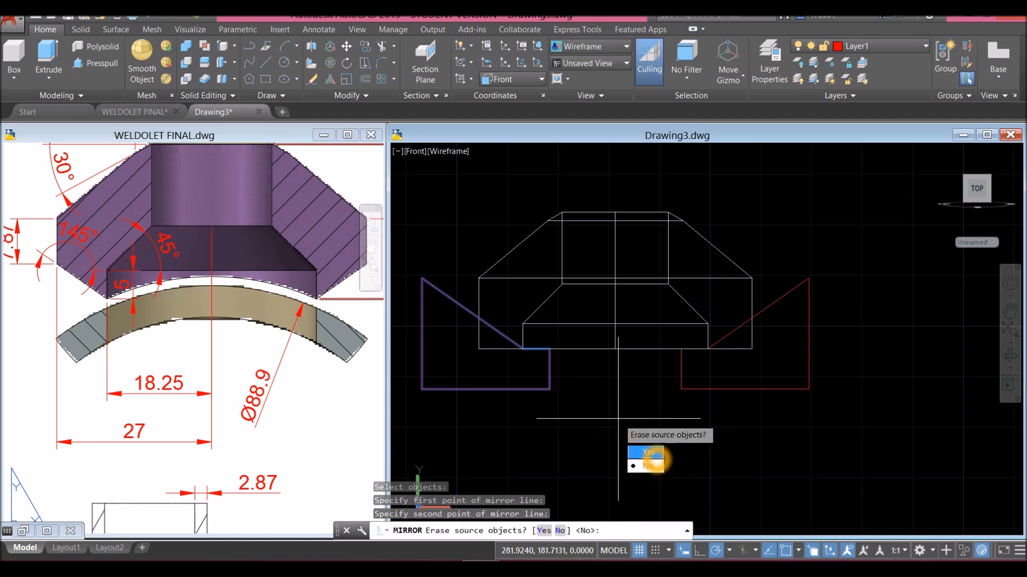
click(648, 453)
click(751, 474)
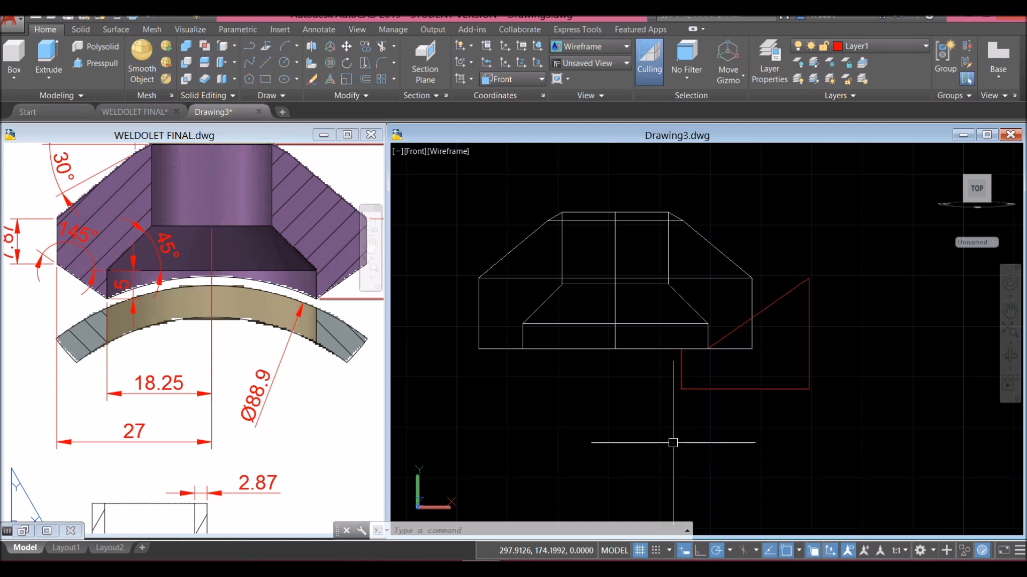
Check the run pipe's diameter dimension in the WELDOLET FINAL drawing, then return to Drawing3.
click(644, 414)
click(645, 414)
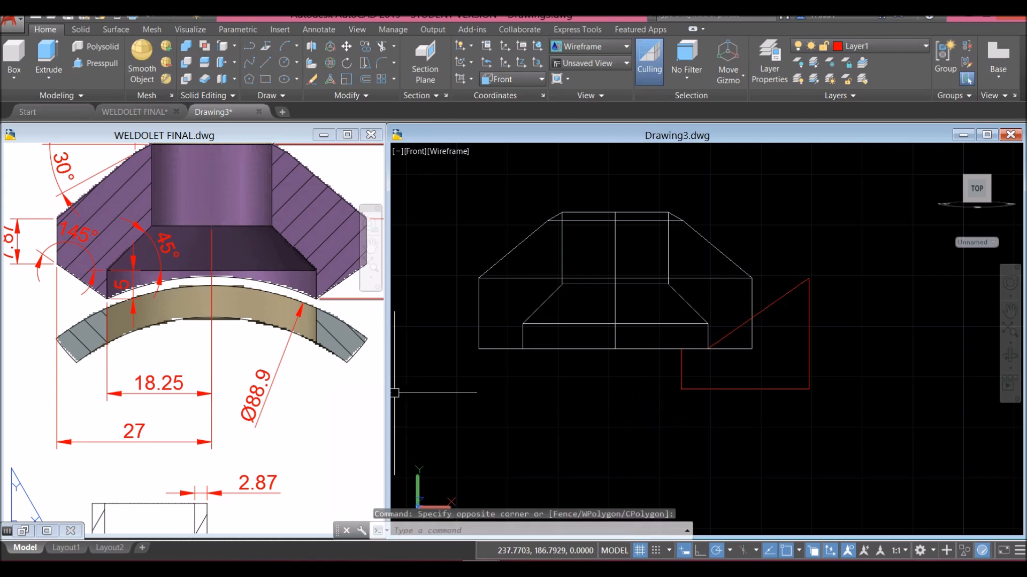
click(300, 385)
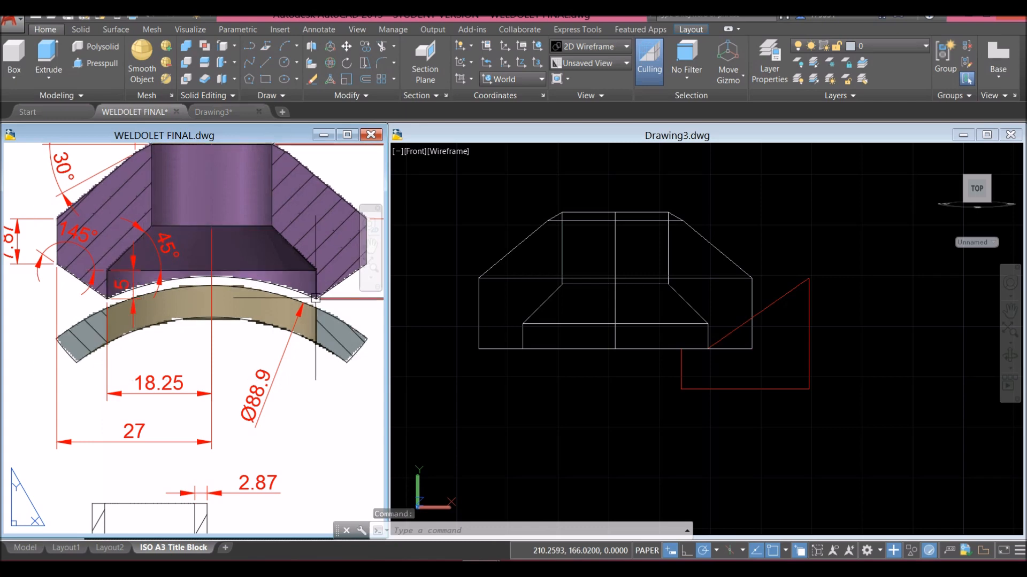
click(276, 364)
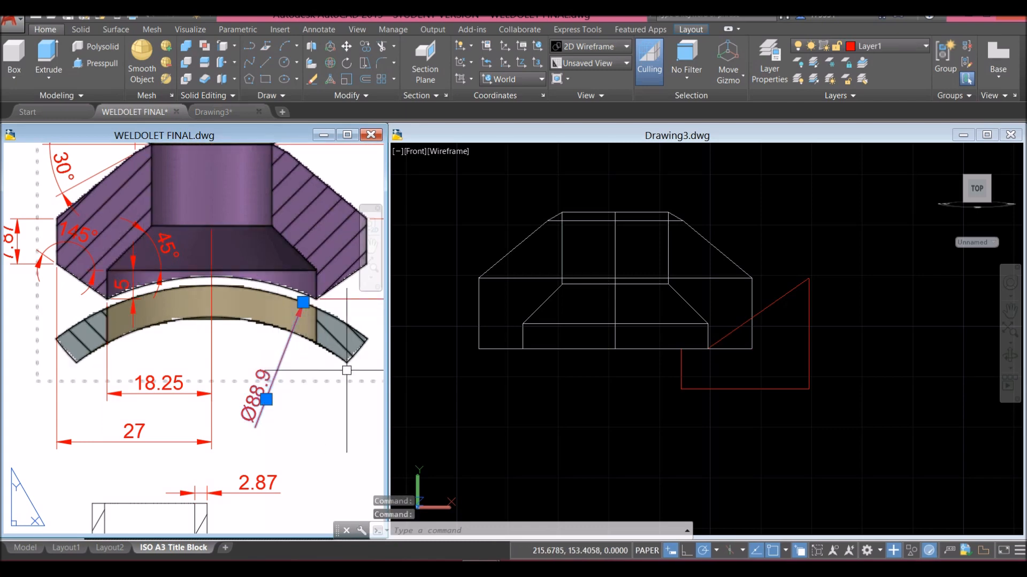
click(560, 389)
key(Escape)
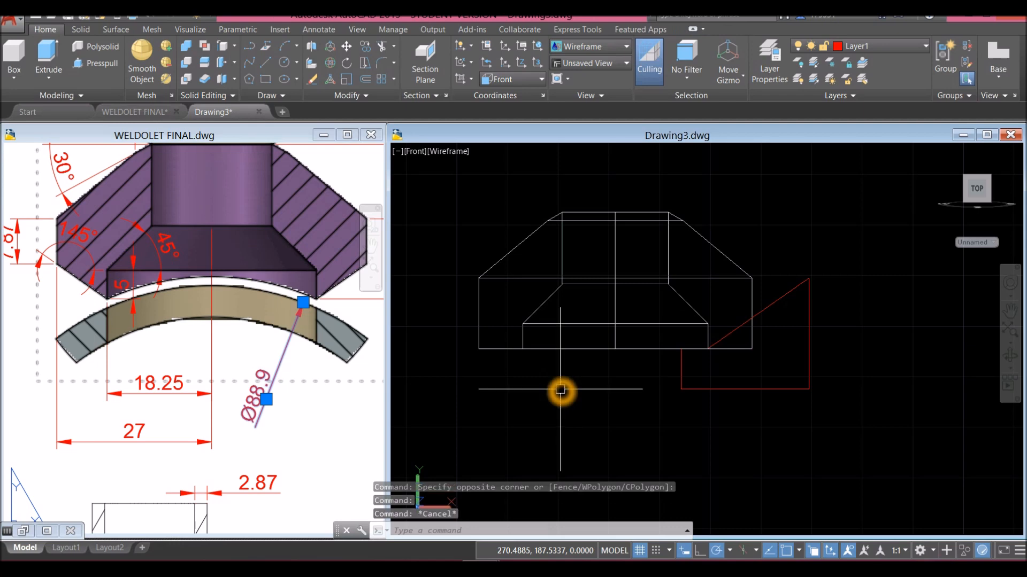
key(Escape)
click(475, 390)
click(437, 389)
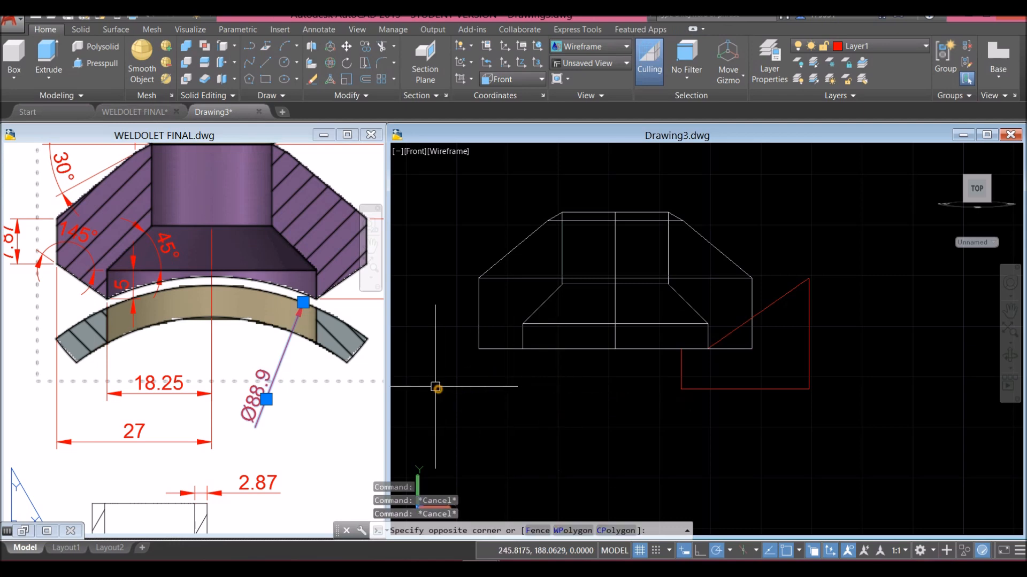
click(551, 385)
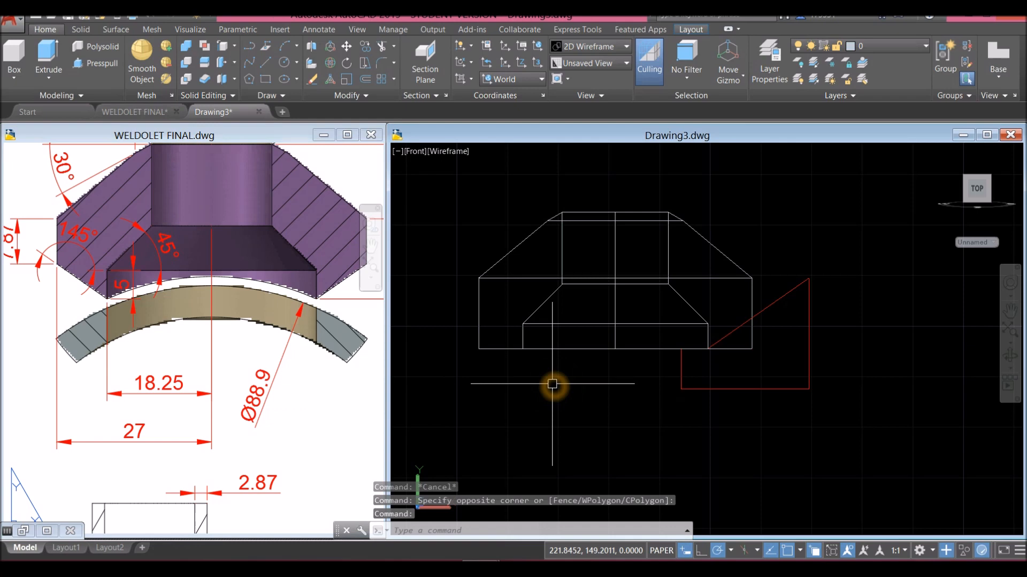
Draw a circle of diameter 88.9 centred on the centre of the solid's base.
text(c)
key(Return)
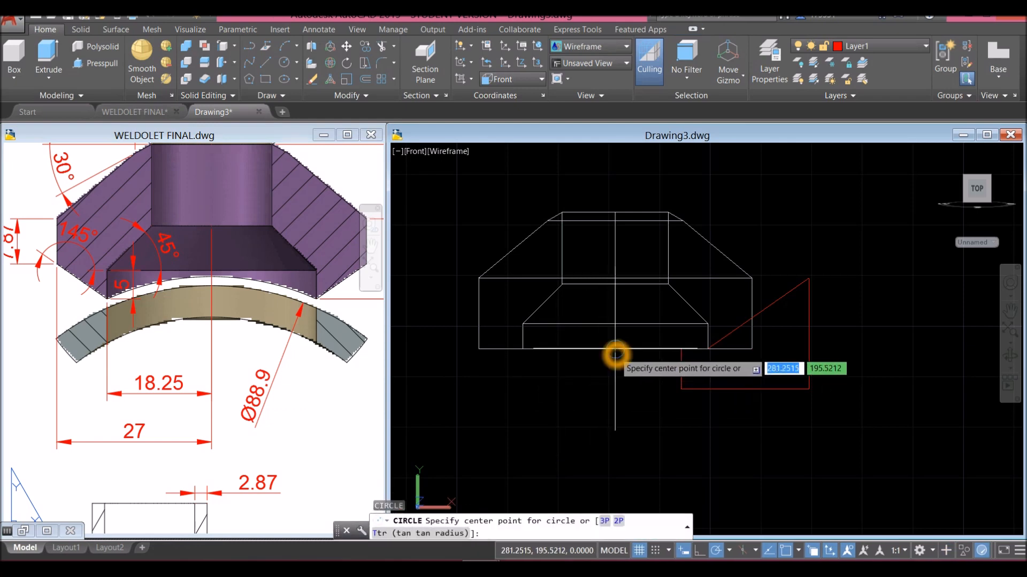
click(615, 352)
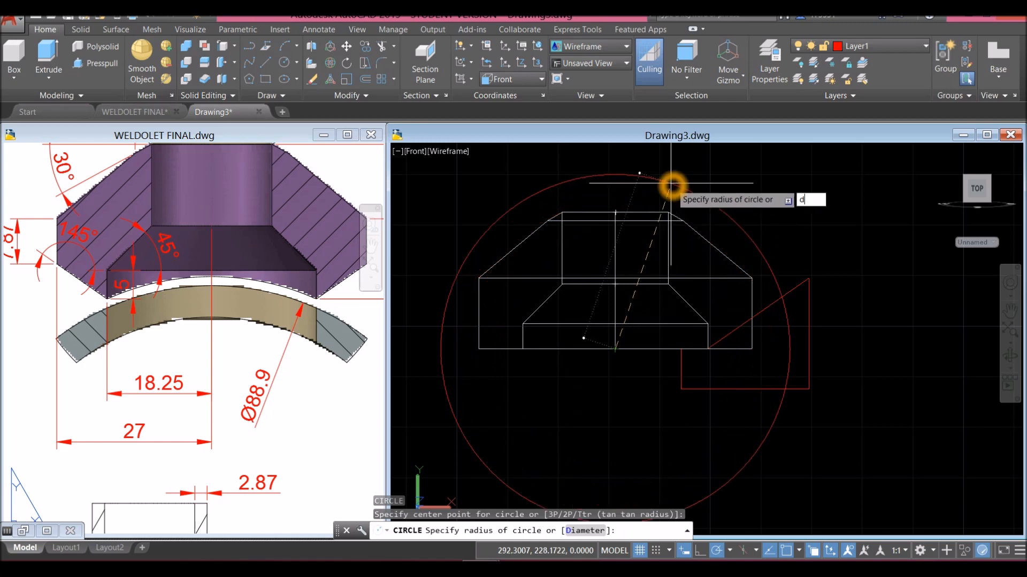
key(Return)
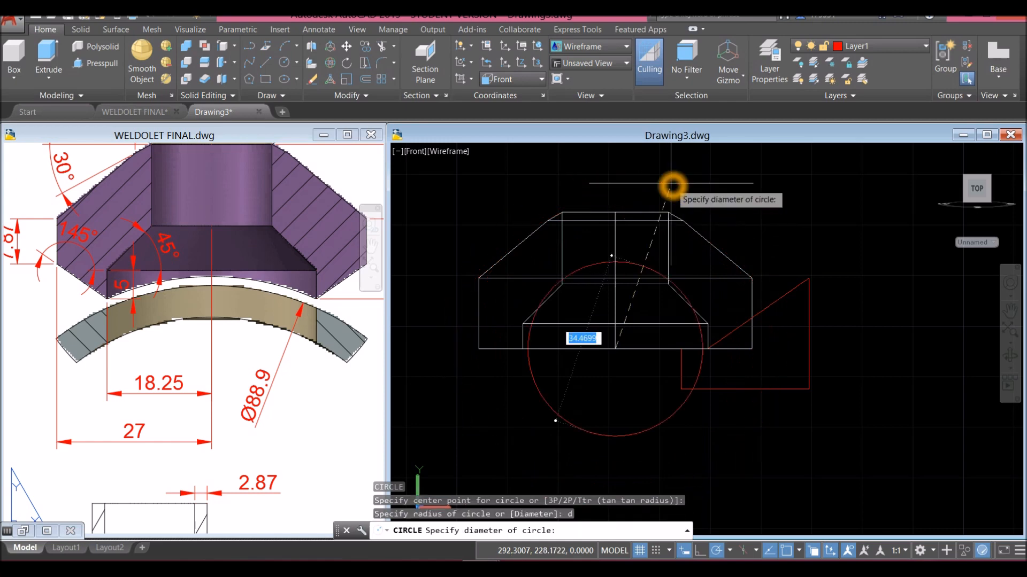
key(Return)
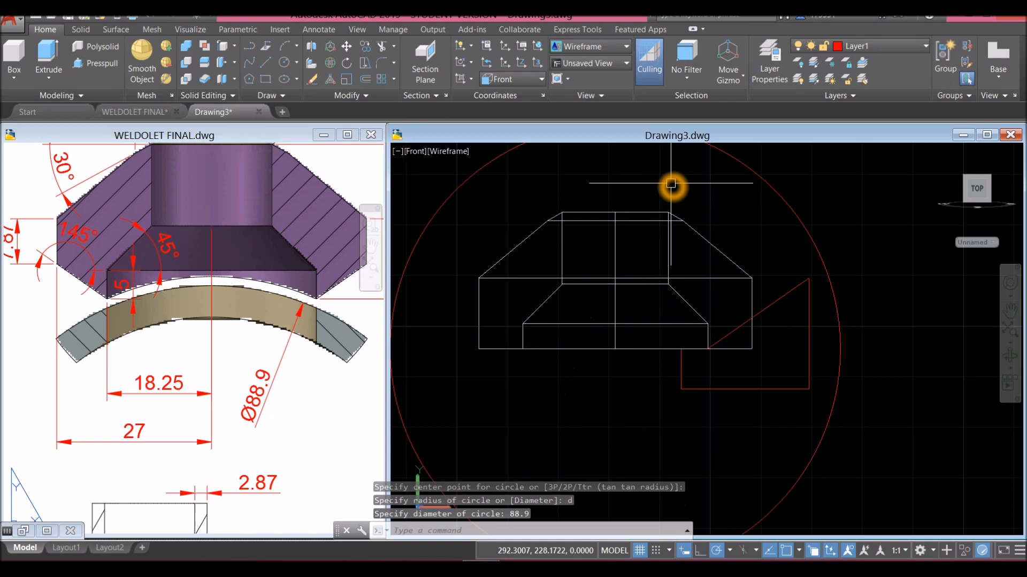
scroll(619, 272, down, 2)
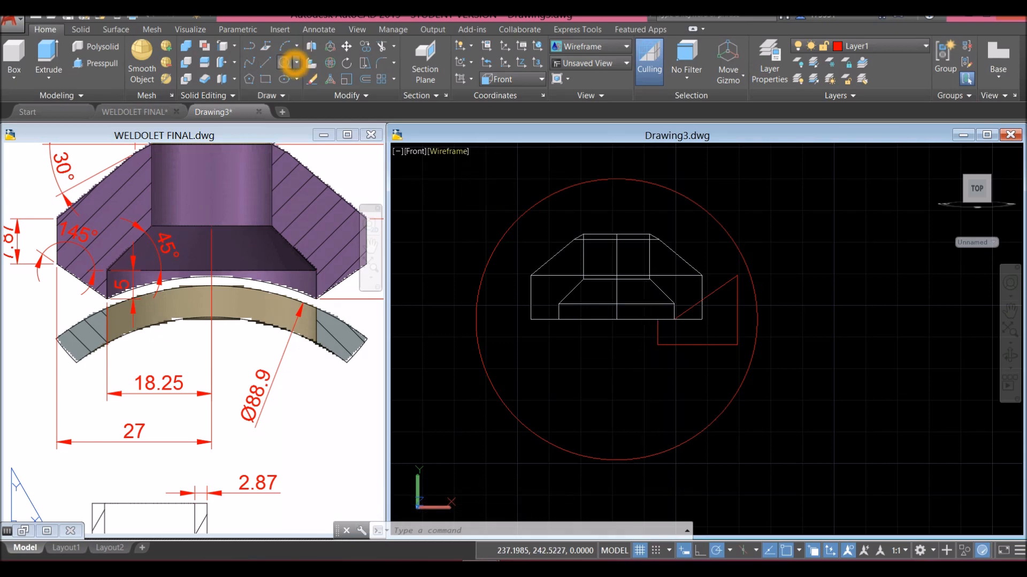
Move the circle down so that its top quadrant sits at the centre of the solid's base.
click(297, 63)
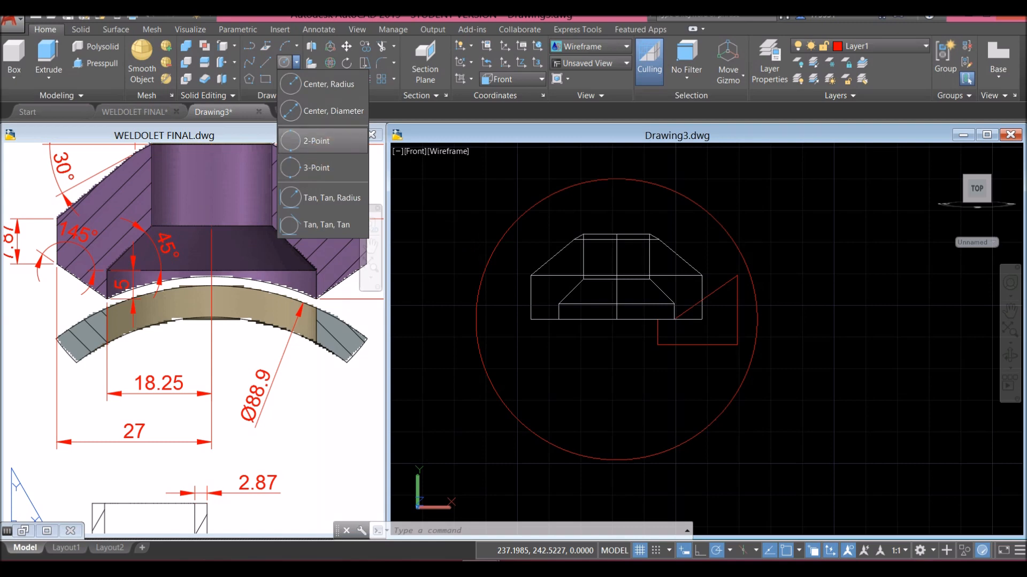
click(460, 234)
click(600, 184)
right_click(760, 169)
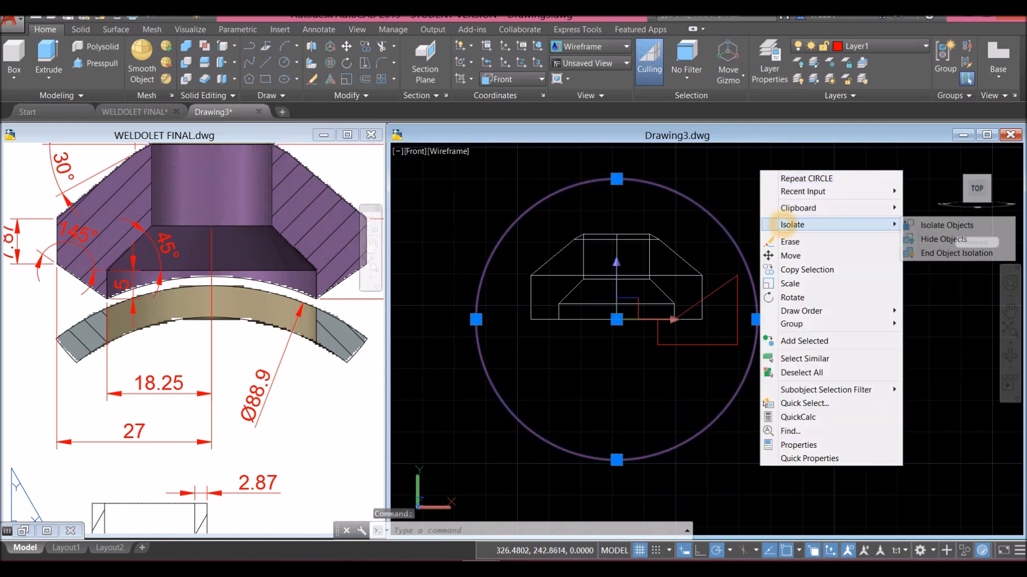
click(786, 255)
click(618, 178)
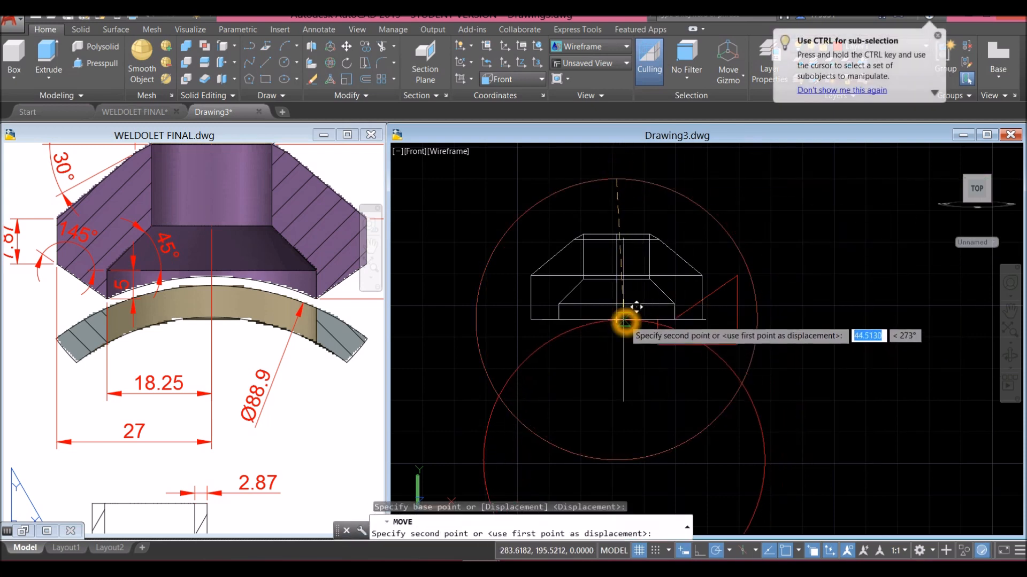
click(620, 319)
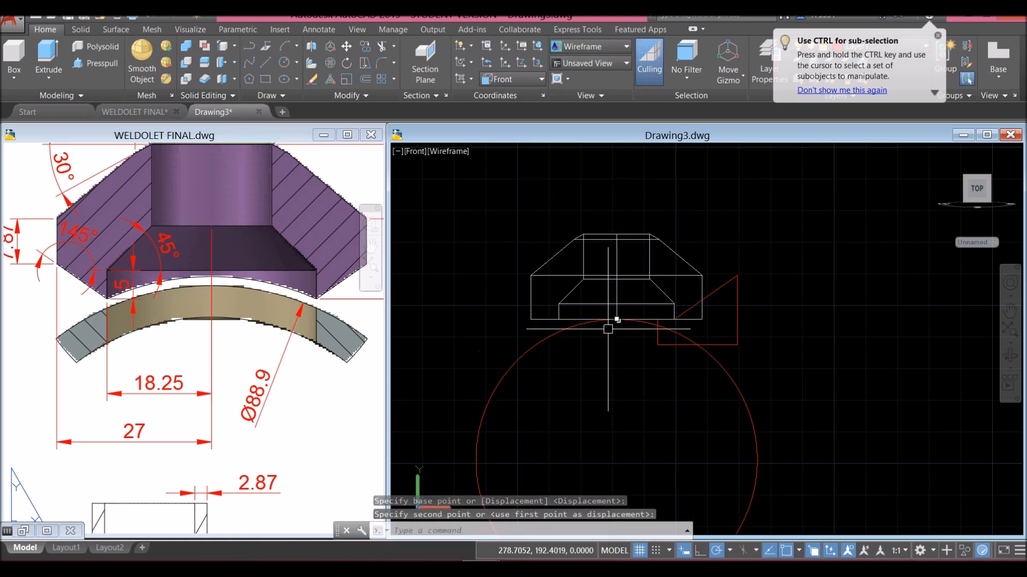
Draw a vertical line about 9 units long down from the bore's lower left corner, crossing the circle.
scroll(603, 329, up, 2)
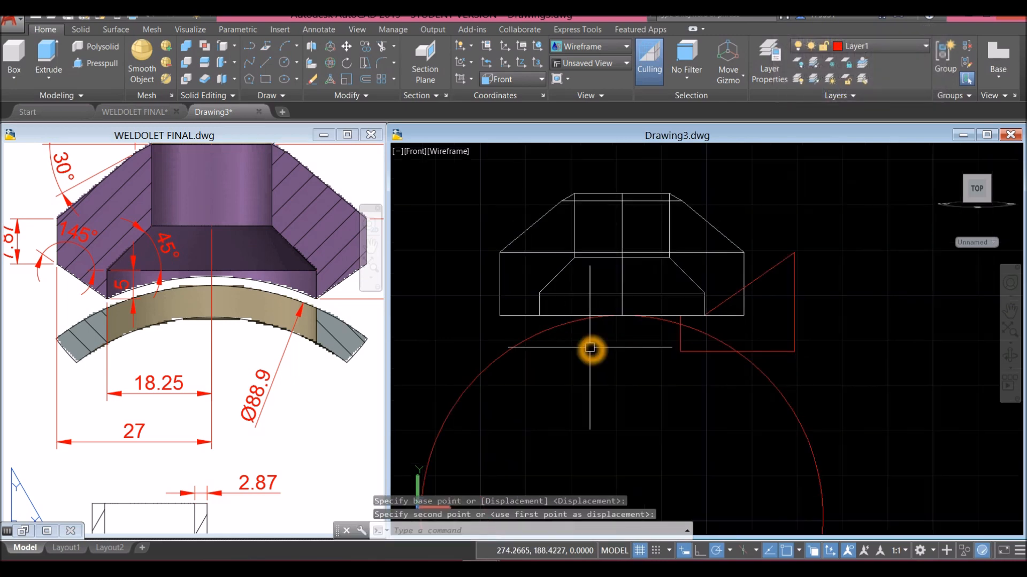
key(Return)
click(542, 320)
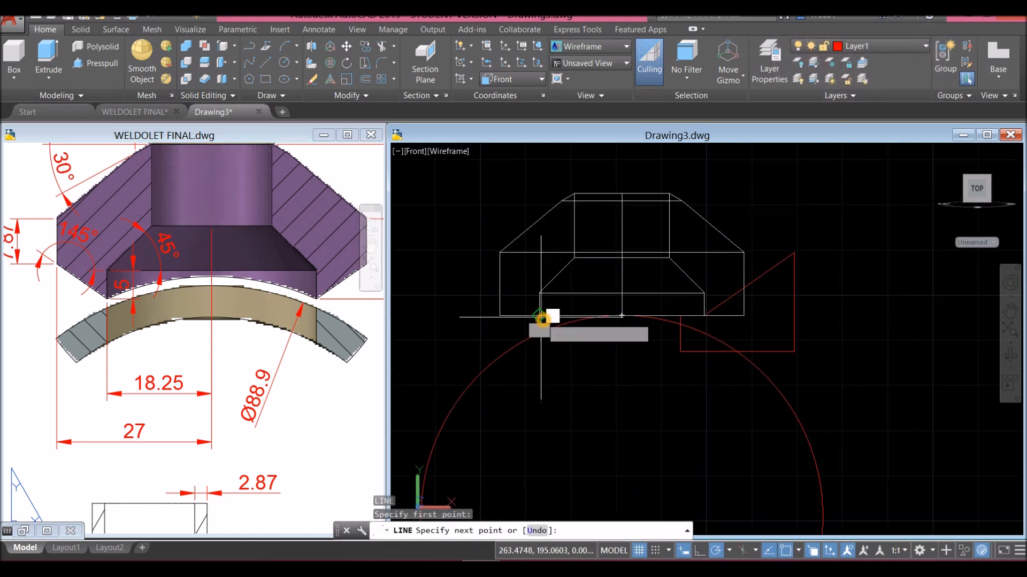
click(539, 356)
right_click(541, 348)
click(558, 352)
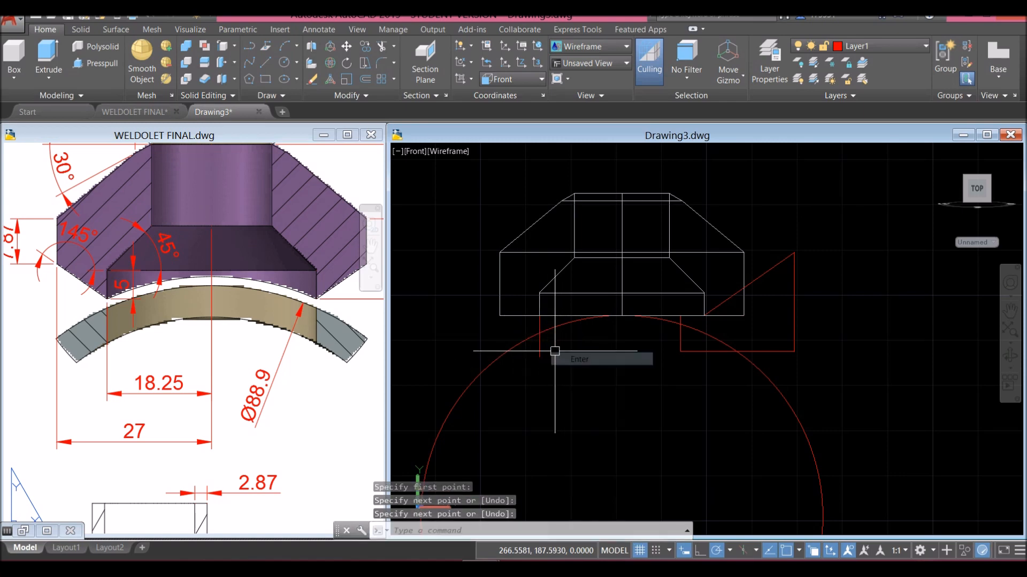
Move the circle straight up from its intersection with the vertical line to the bore's lower corner.
click(519, 343)
right_click(448, 263)
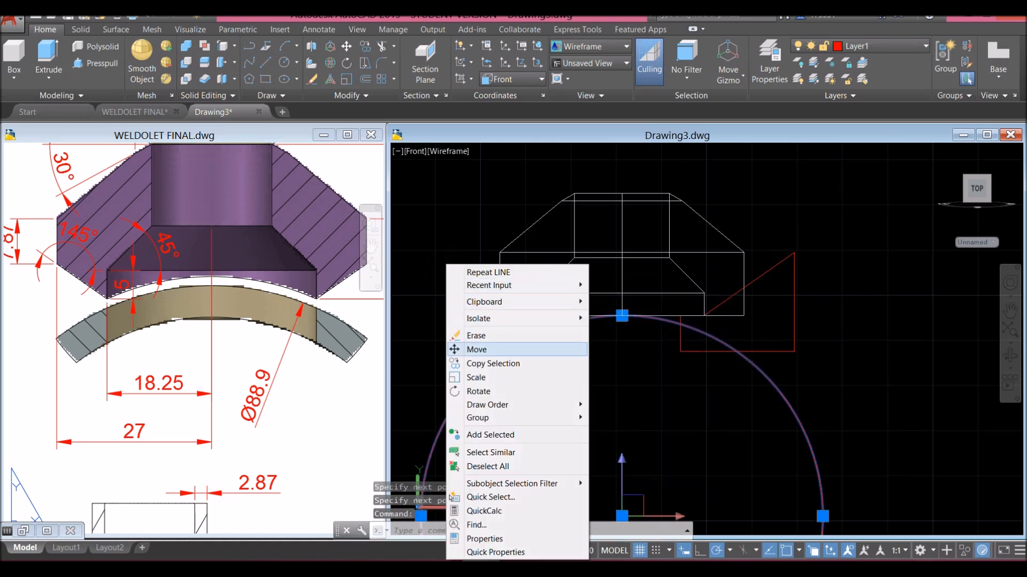
click(478, 349)
scroll(588, 347, up, 3)
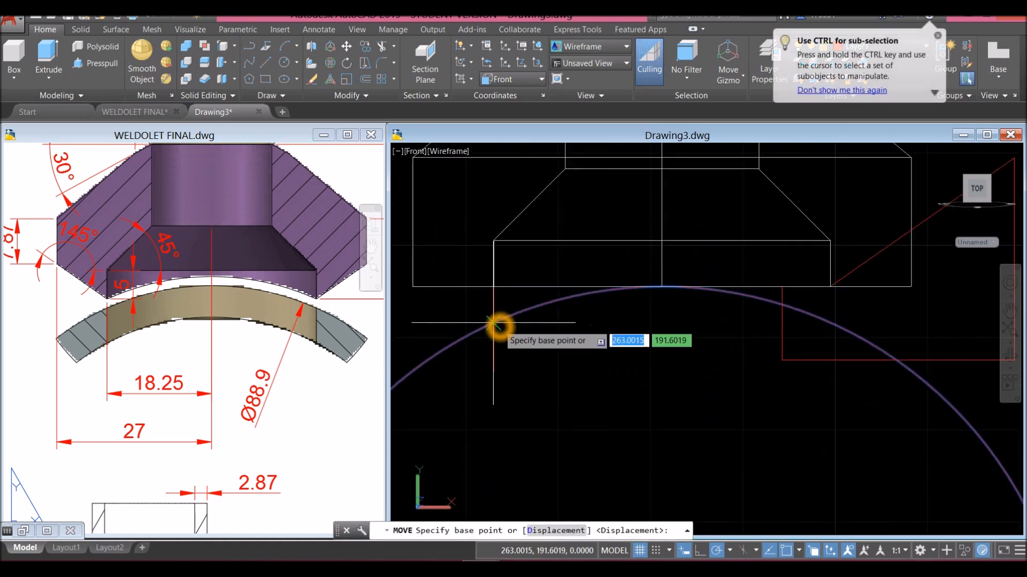
click(511, 313)
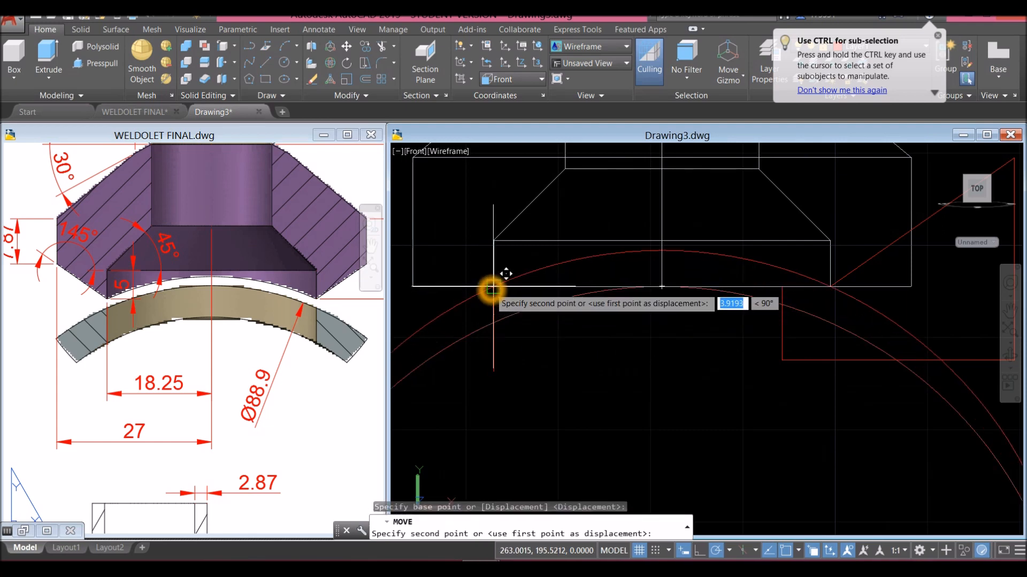
key(F8)
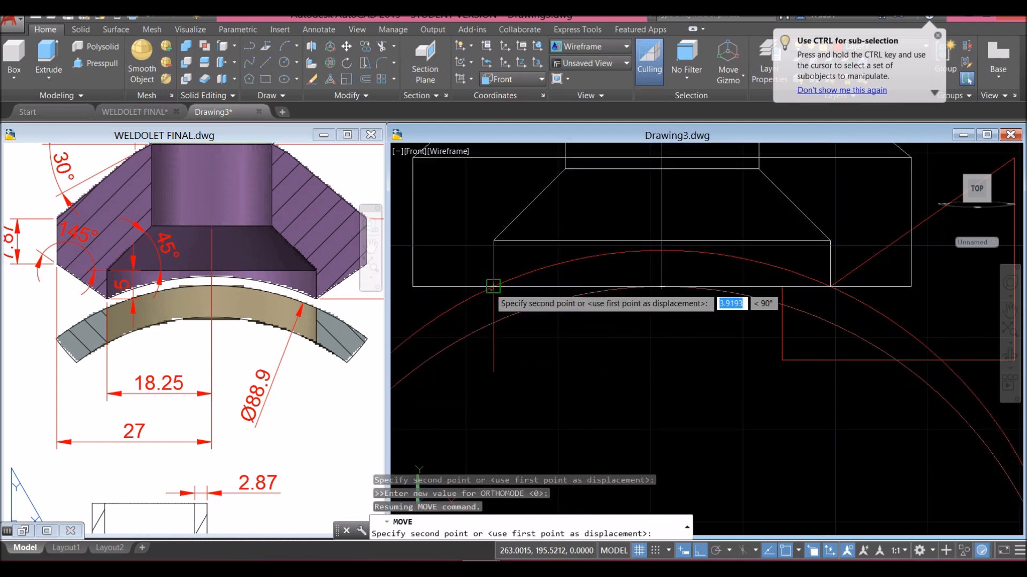
shift+right_click(489, 287)
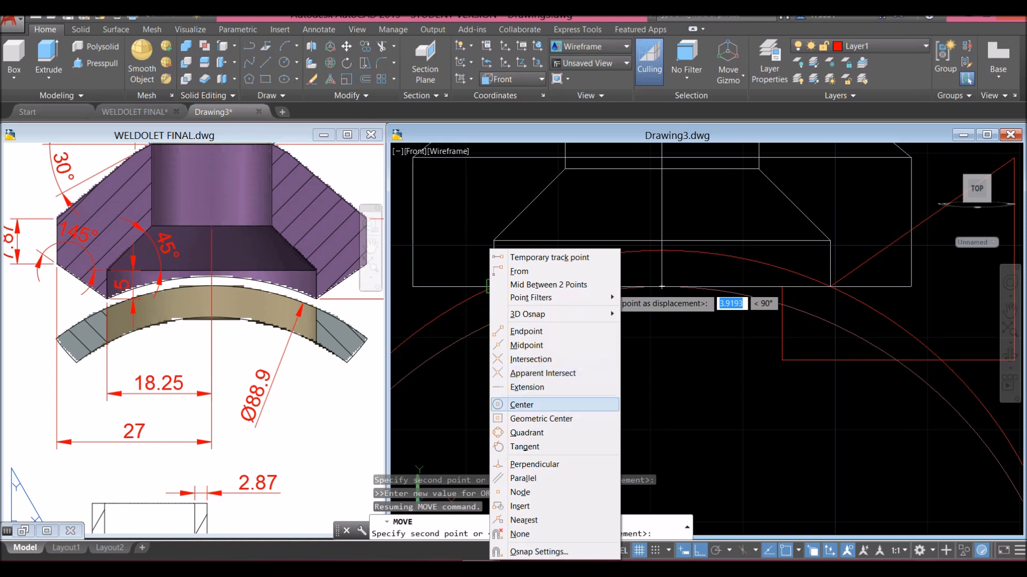
click(527, 432)
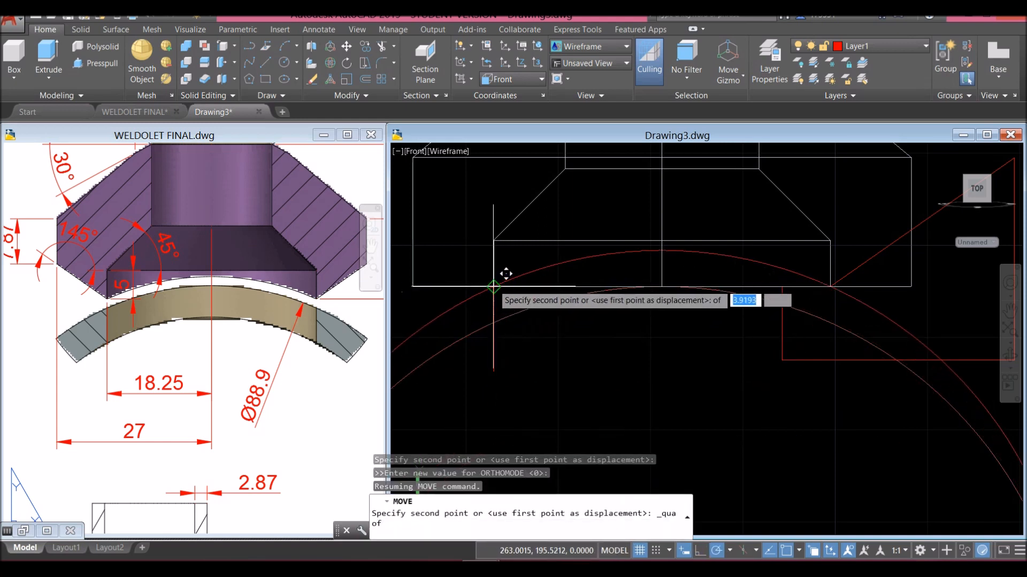
click(495, 288)
Extrude the 88.9 diameter circle along its axis into a long solid cylinder passing under the weldolet.
scroll(484, 318, down, 2)
shift+middle_drag(486, 316, 519, 343)
click(492, 341)
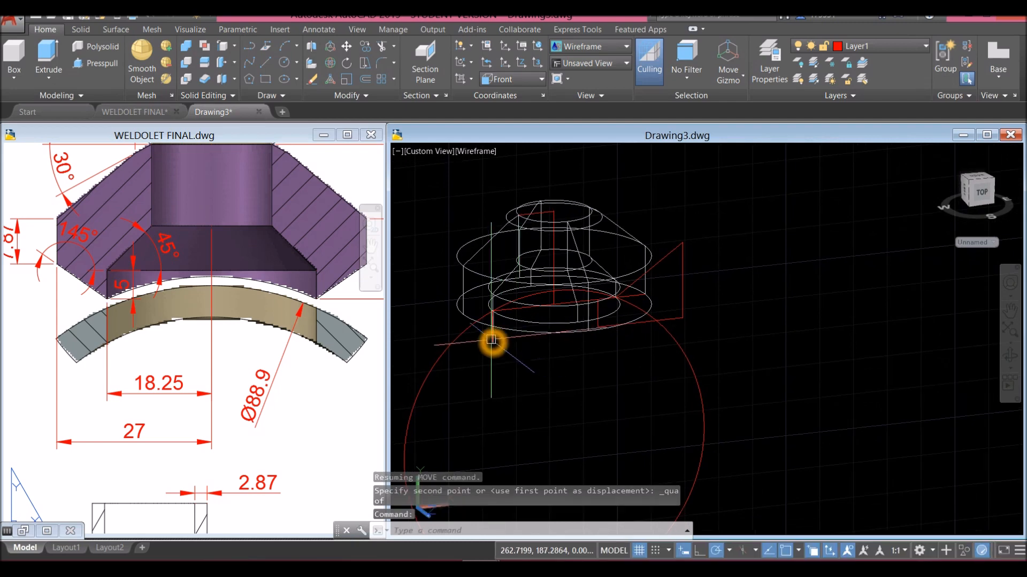
click(448, 356)
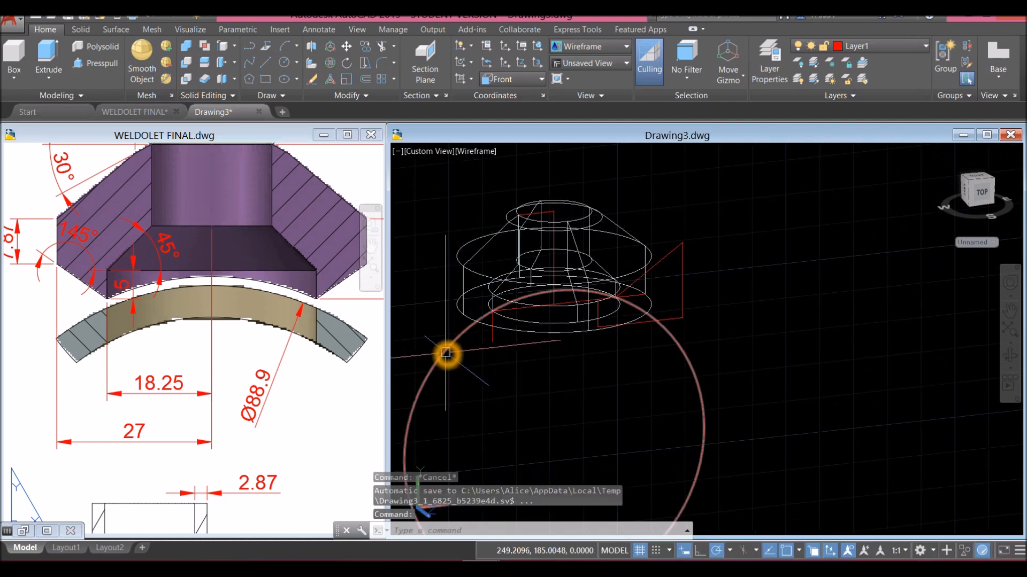
scroll(450, 338, down, 4)
middle_drag(449, 338, 529, 268)
scroll(529, 268, down, 1)
click(40, 53)
scroll(759, 257, down, 4)
middle_drag(761, 254, 643, 198)
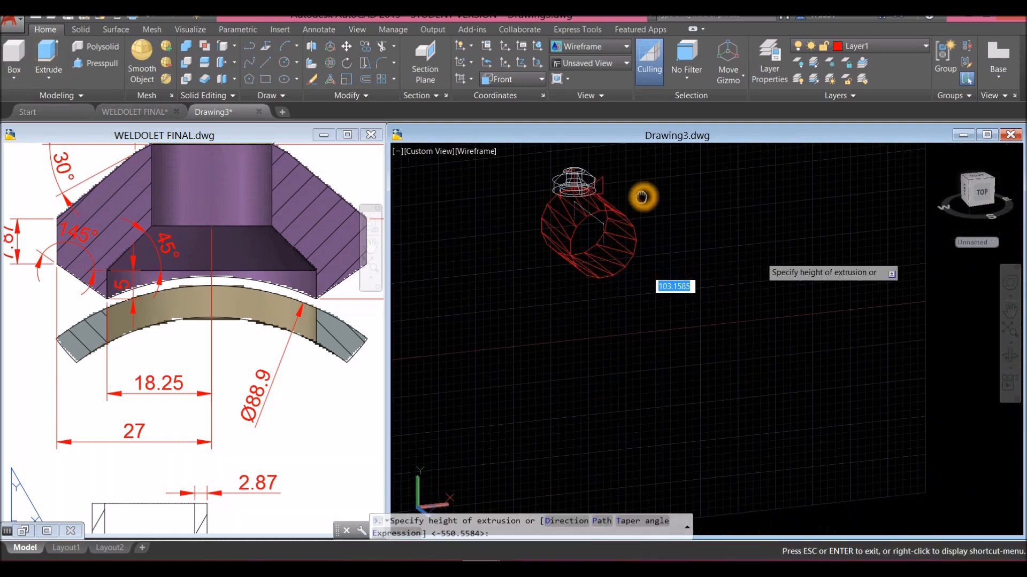
click(736, 254)
Move the cylinder back along the Z axis so that it extends past both sides of the weldolet.
shift+middle_drag(610, 252, 633, 256)
click(685, 253)
right_click(722, 188)
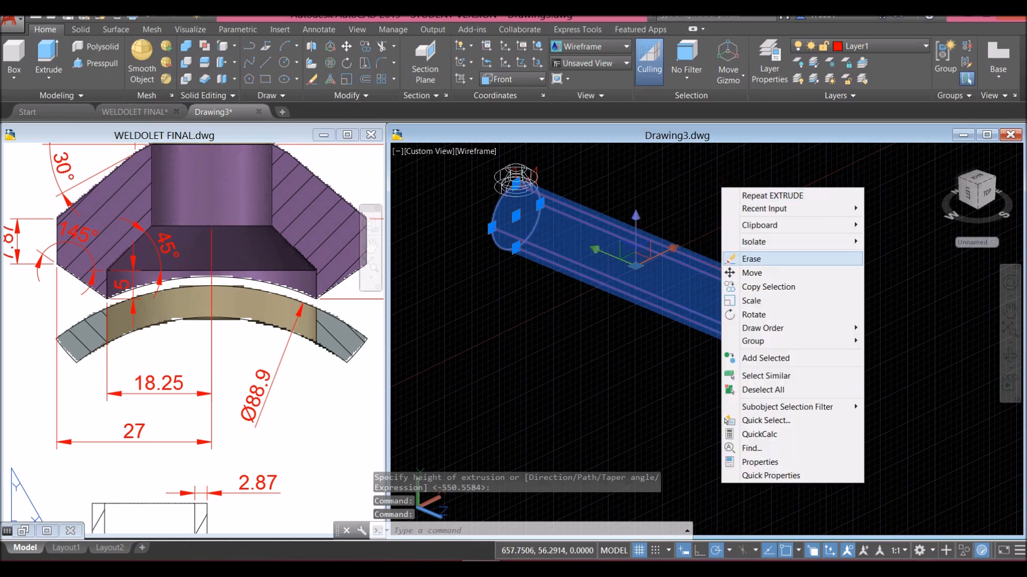
click(780, 279)
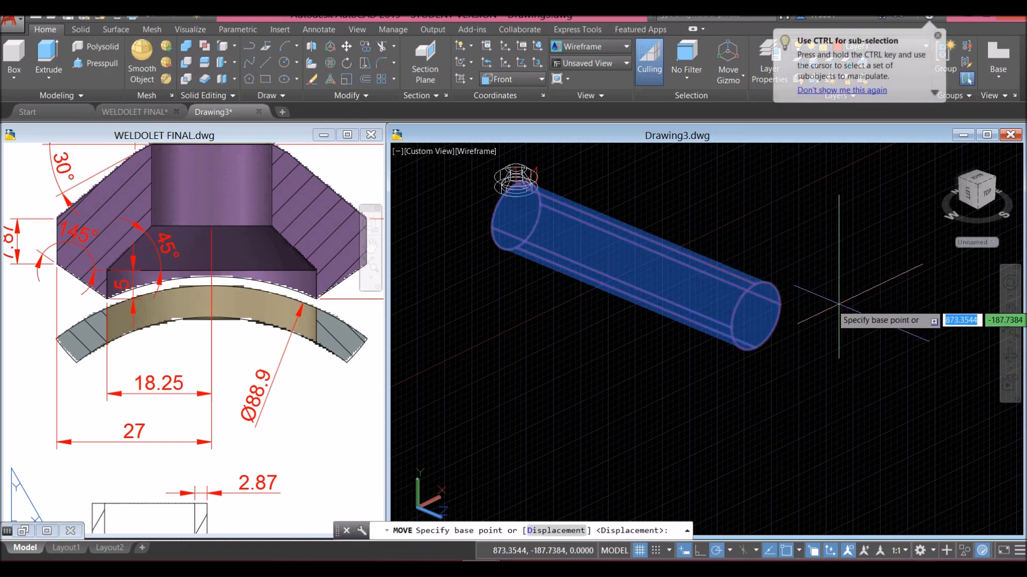
click(834, 299)
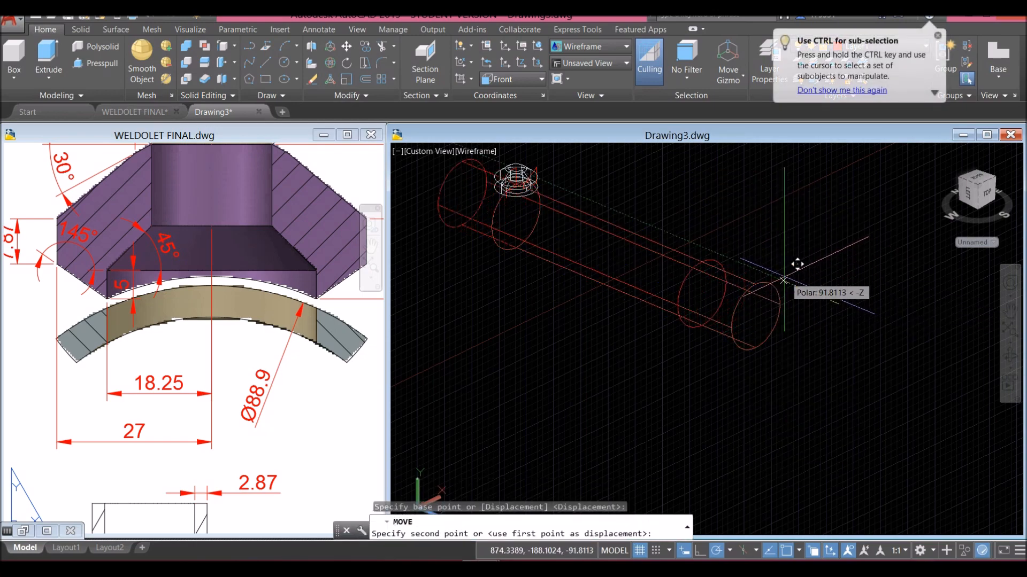
click(737, 258)
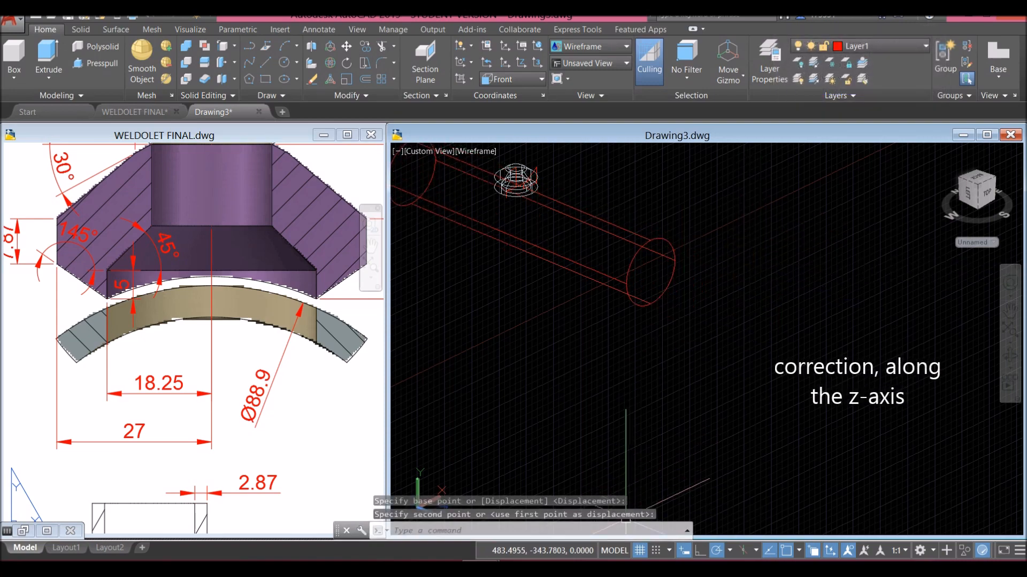
Turn the grid off and copy the cylinder in place, using the same point as base and second point.
key(F7)
middle_drag(550, 295, 607, 374)
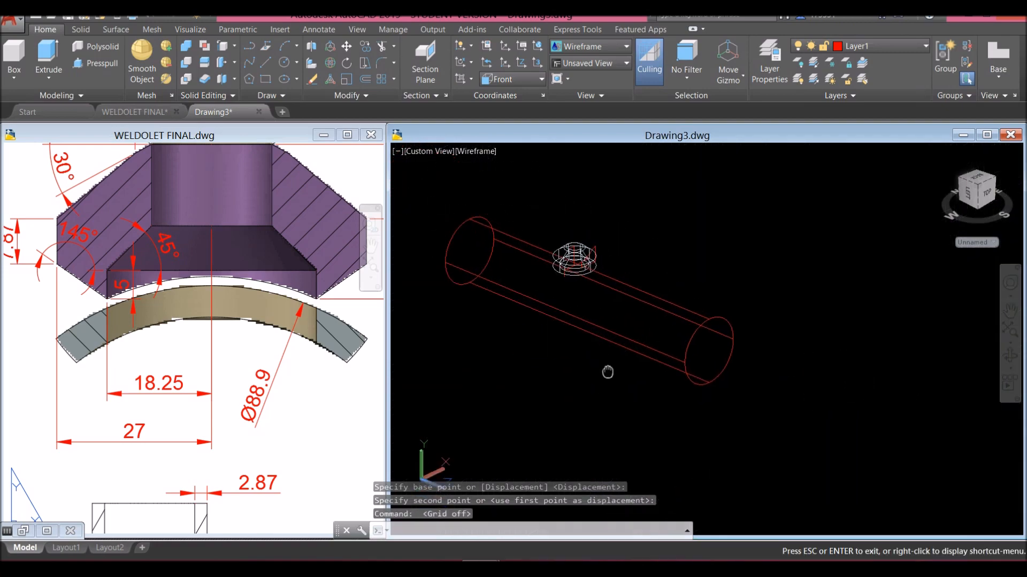
click(665, 314)
right_click(688, 219)
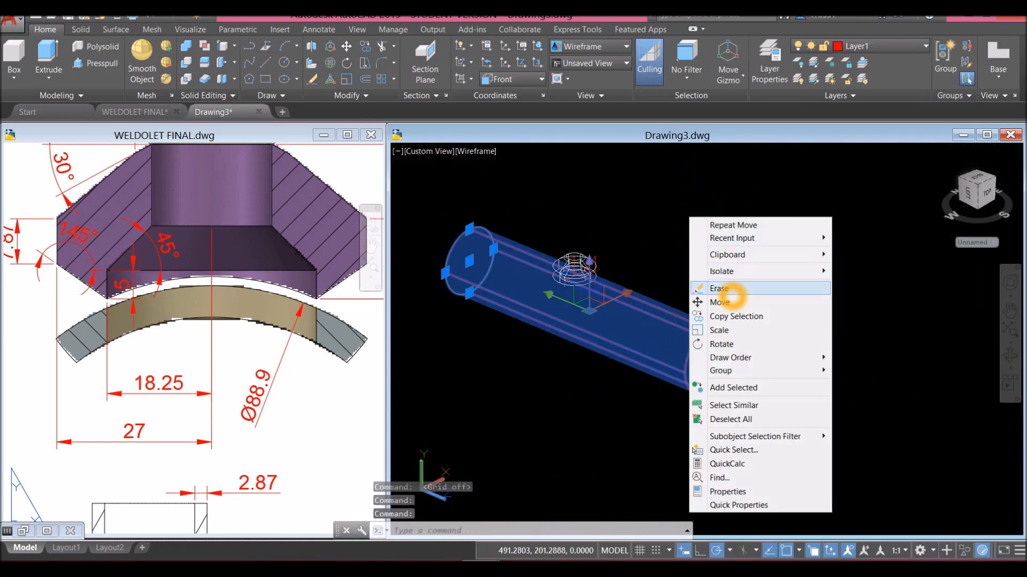
click(727, 316)
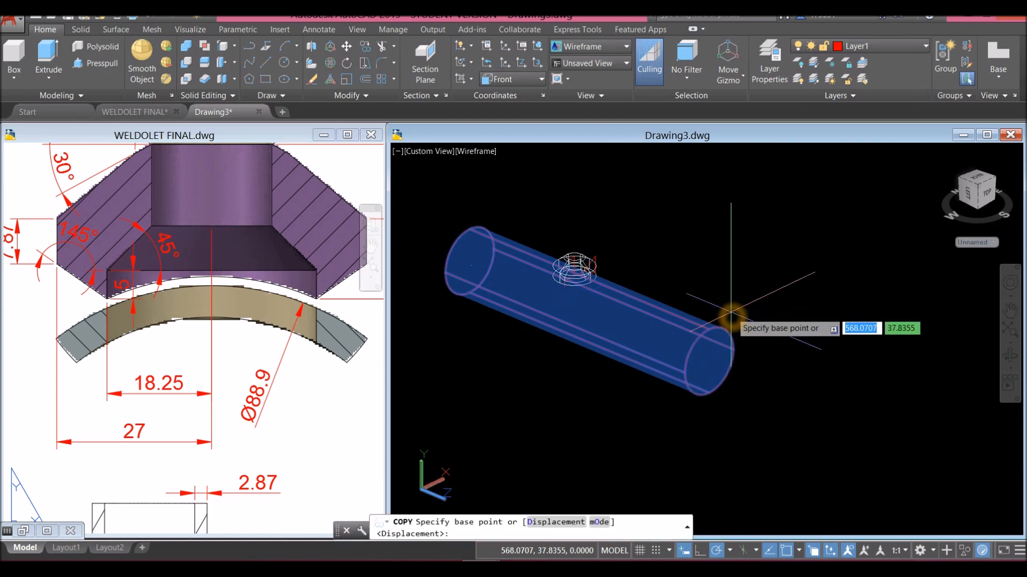
click(755, 274)
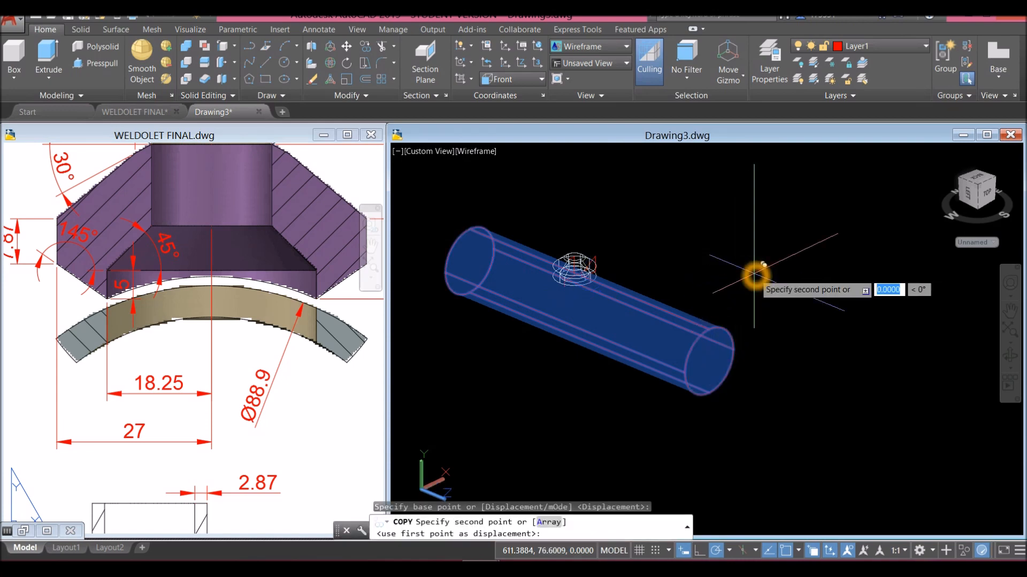
click(754, 273)
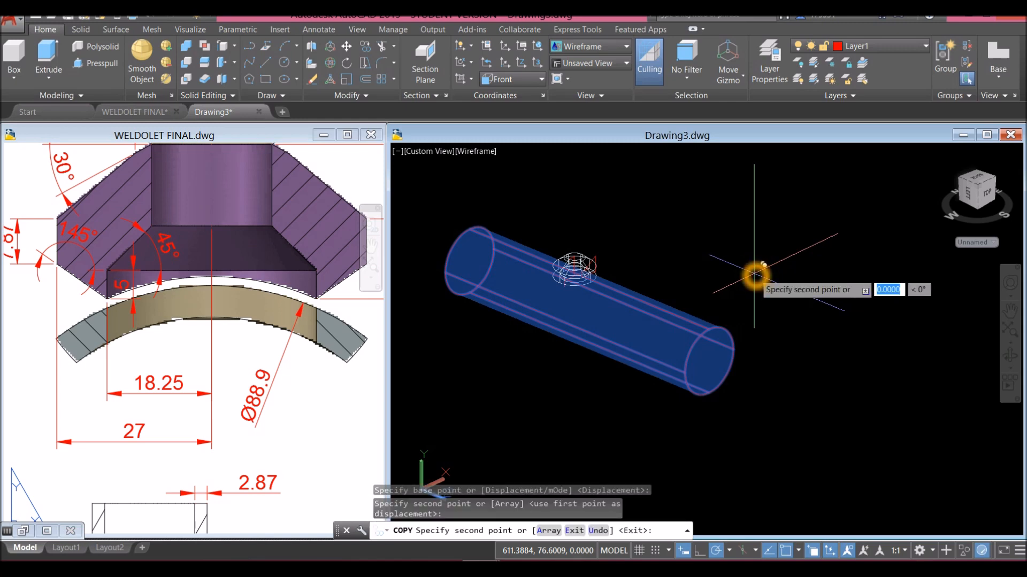
right_click(754, 274)
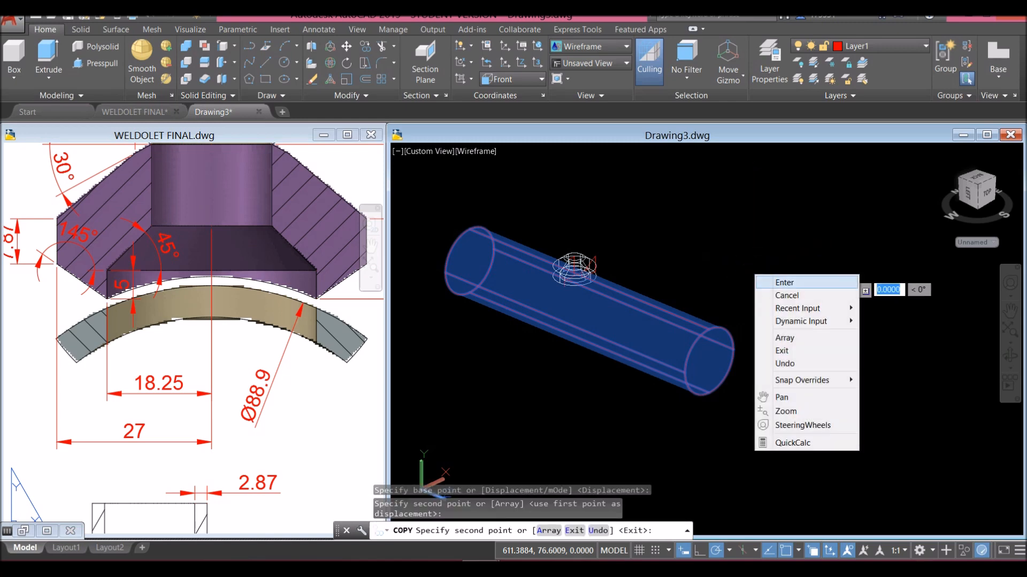
click(759, 282)
Hide one of the two overlapping cylinders.
click(653, 305)
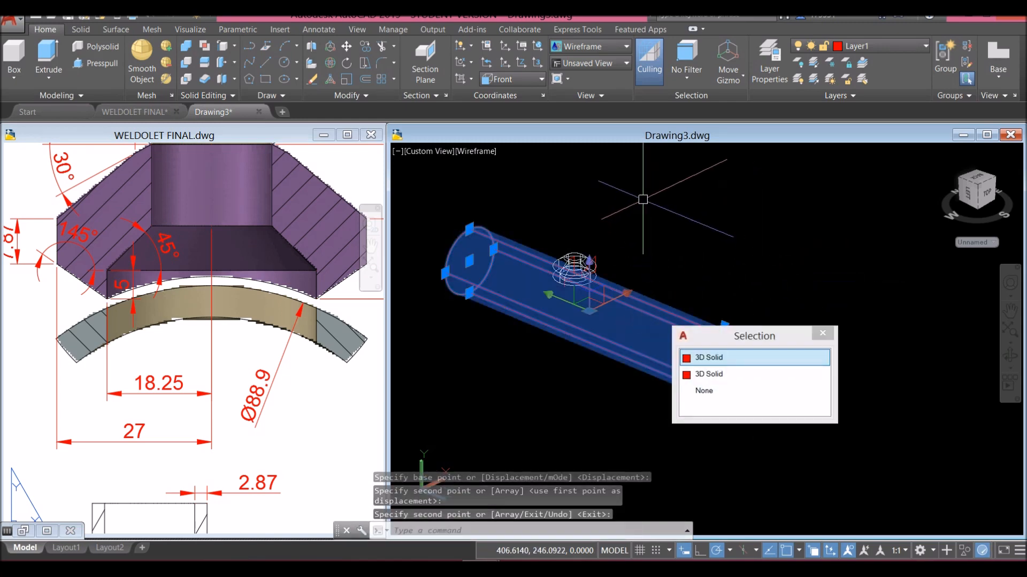
key(Escape)
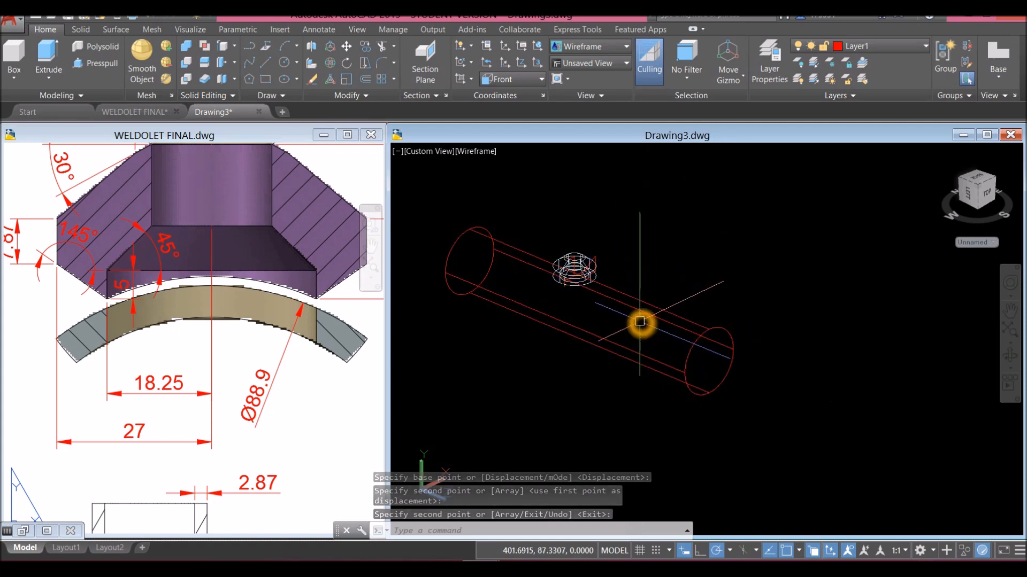
click(639, 320)
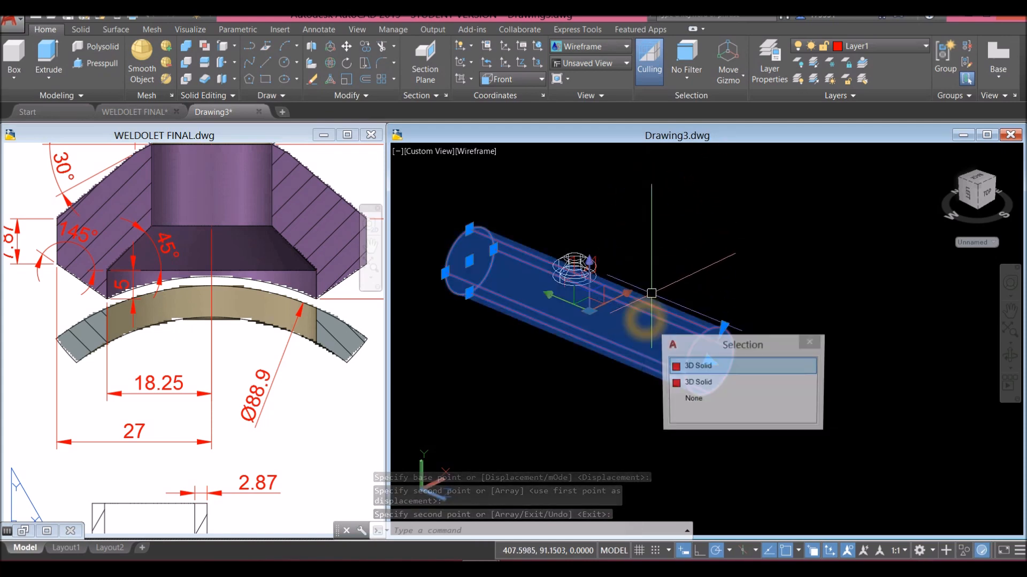
right_click(658, 205)
mouse_move(690, 259)
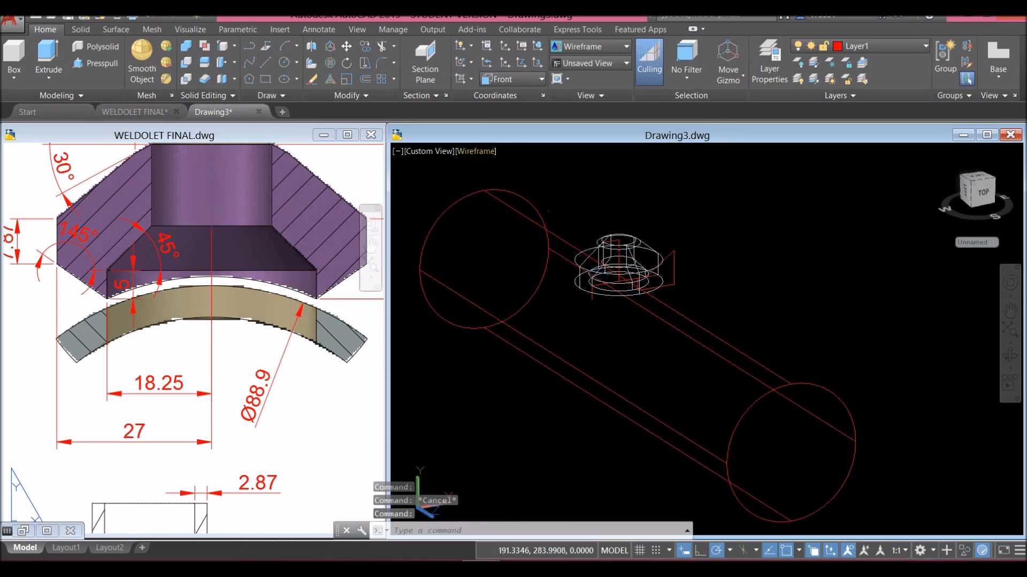
Switch to the Conceptual visual style and subtract the visible cylinder from the weldolet solid.
click(476, 152)
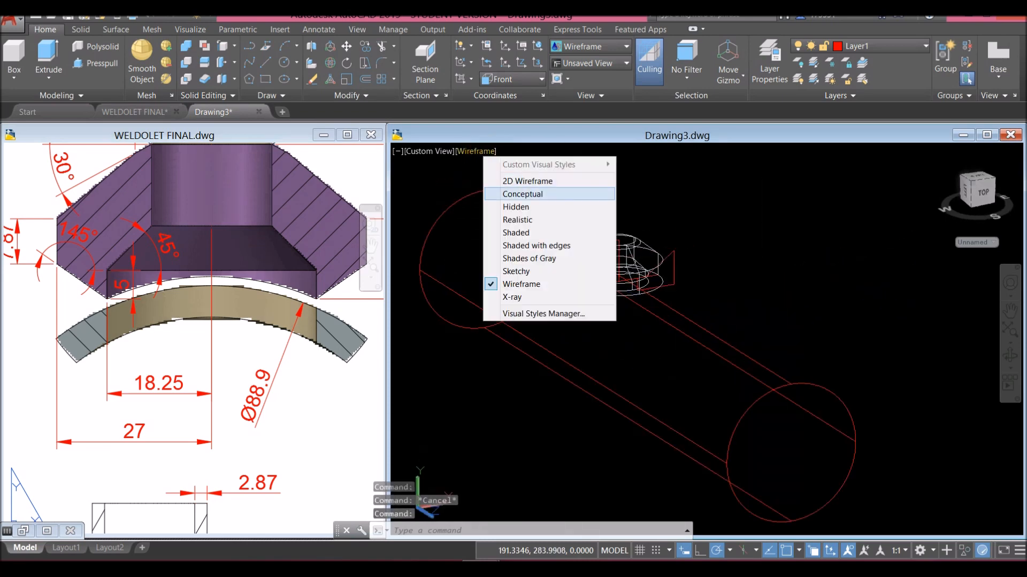
click(539, 194)
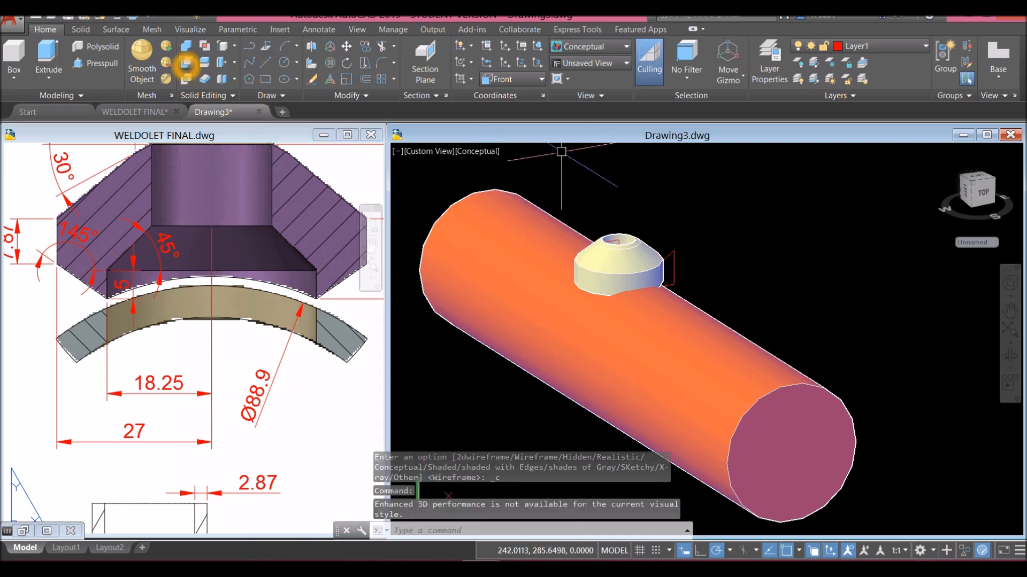
click(186, 63)
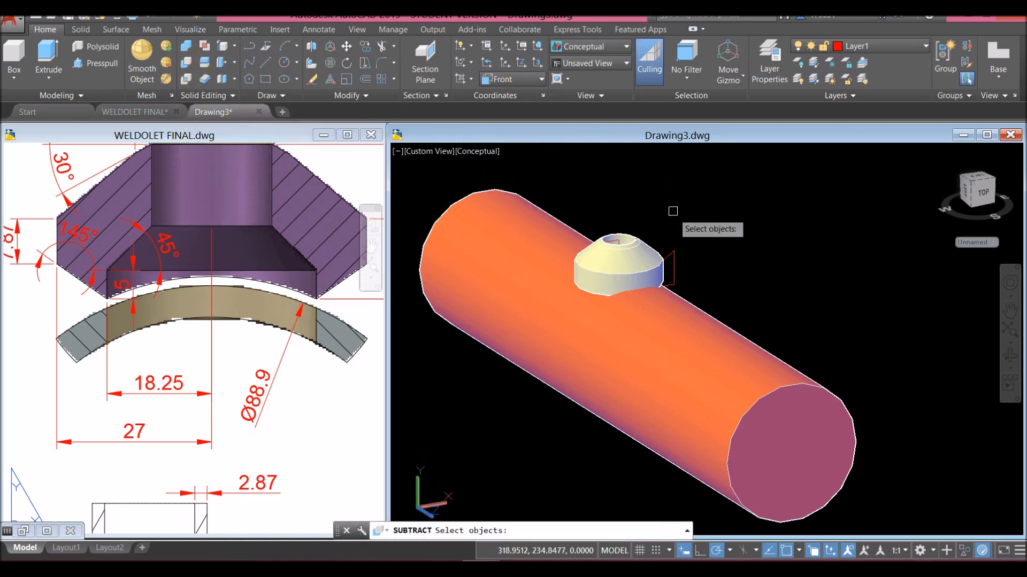
click(653, 256)
key(Return)
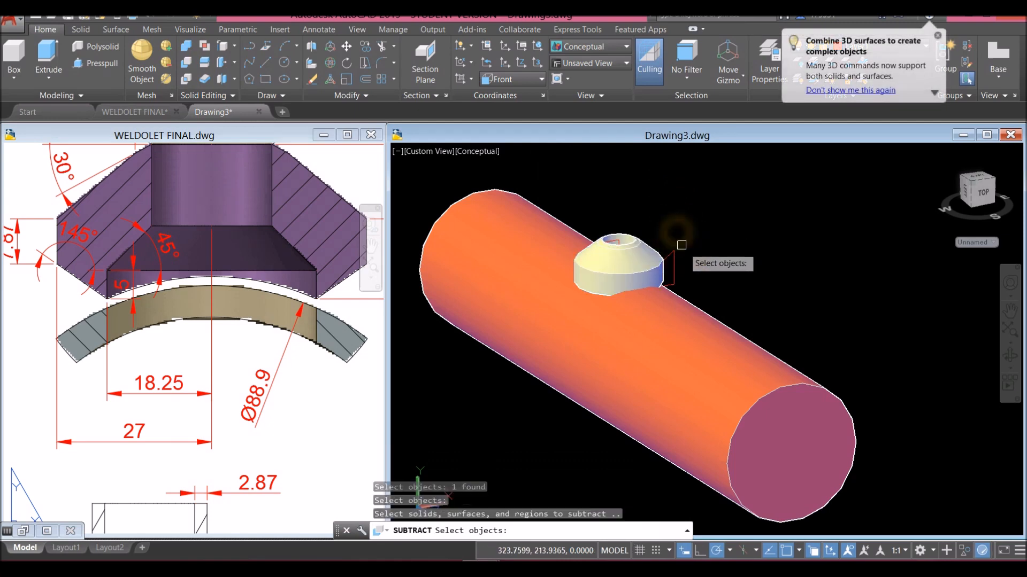
click(686, 294)
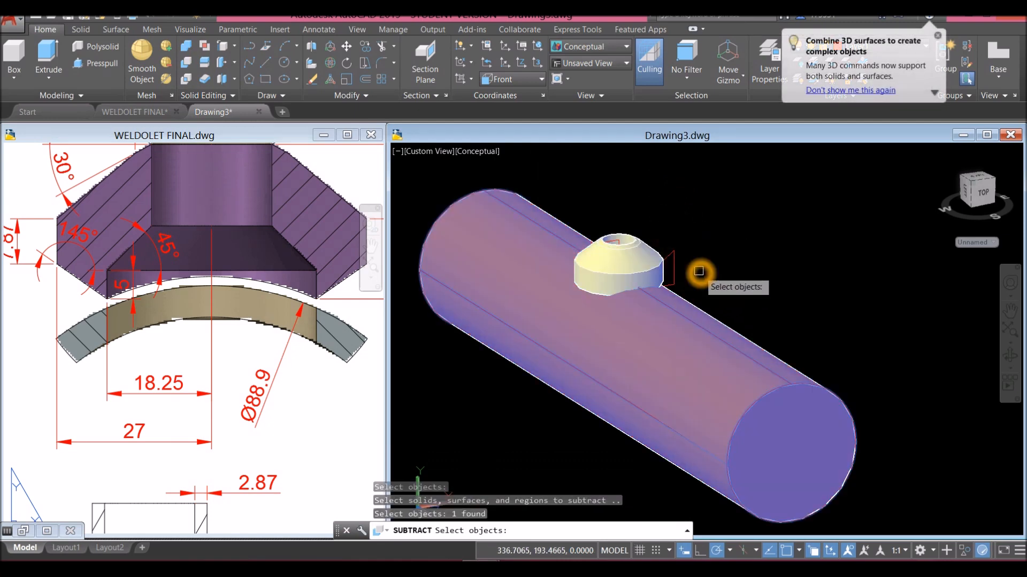
key(Return)
Copy the two curved edges of the bore's opening in place, with the vertical line's lower end as base and second point.
shift+middle_drag(683, 284, 642, 246)
scroll(614, 287, up, 8)
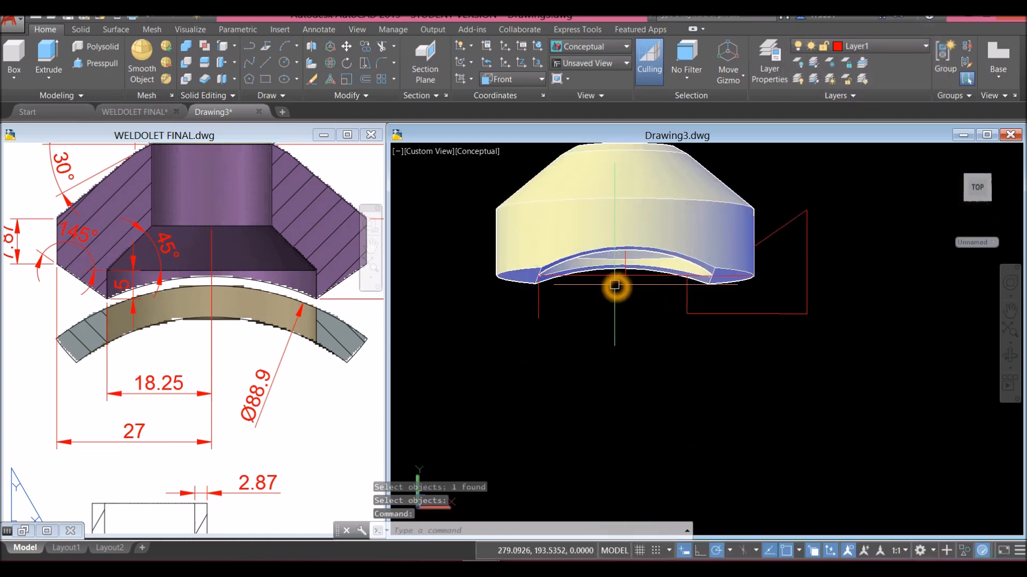
shift+middle_drag(615, 283, 606, 261)
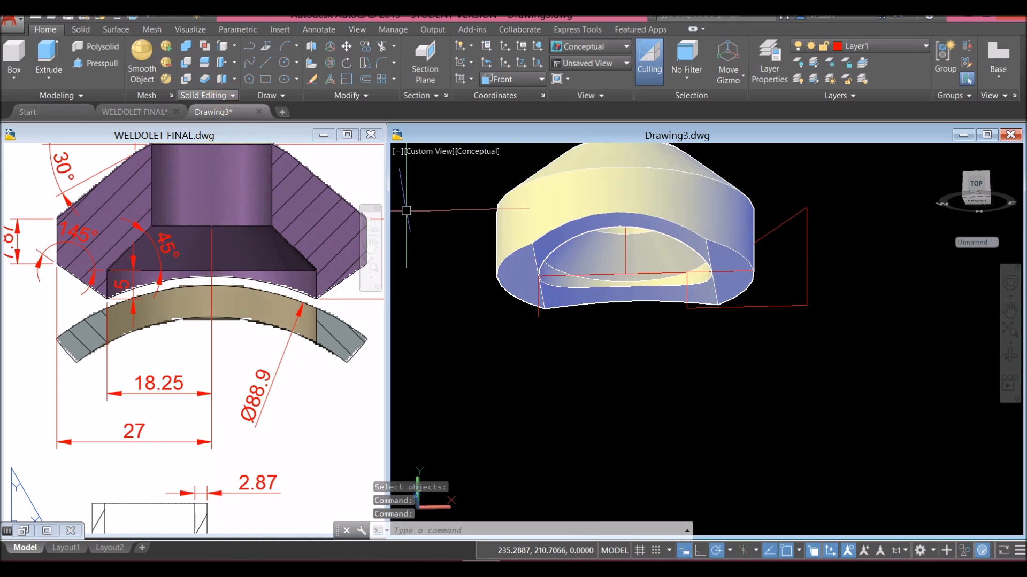
click(234, 47)
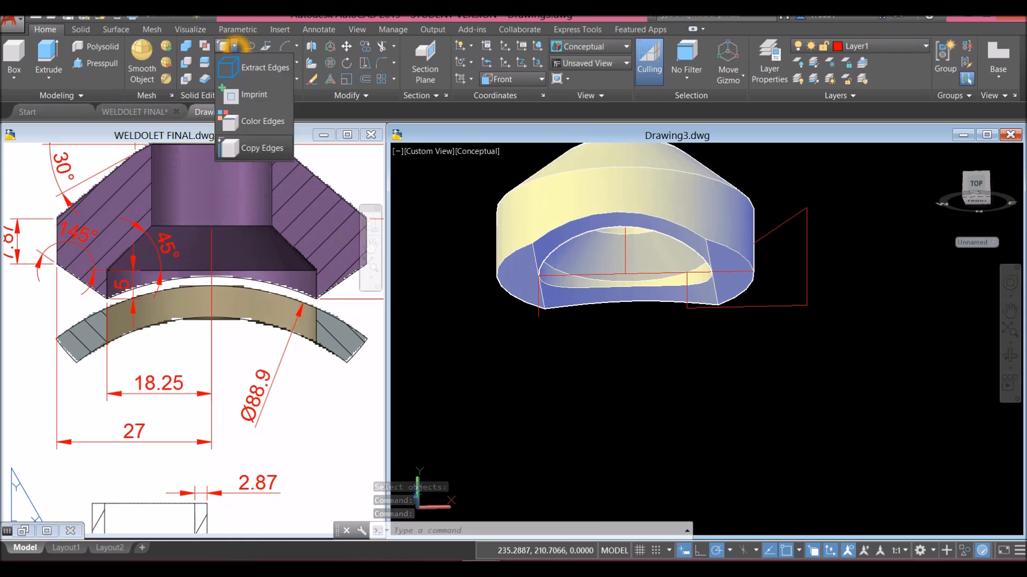
click(262, 148)
scroll(568, 261, up, 5)
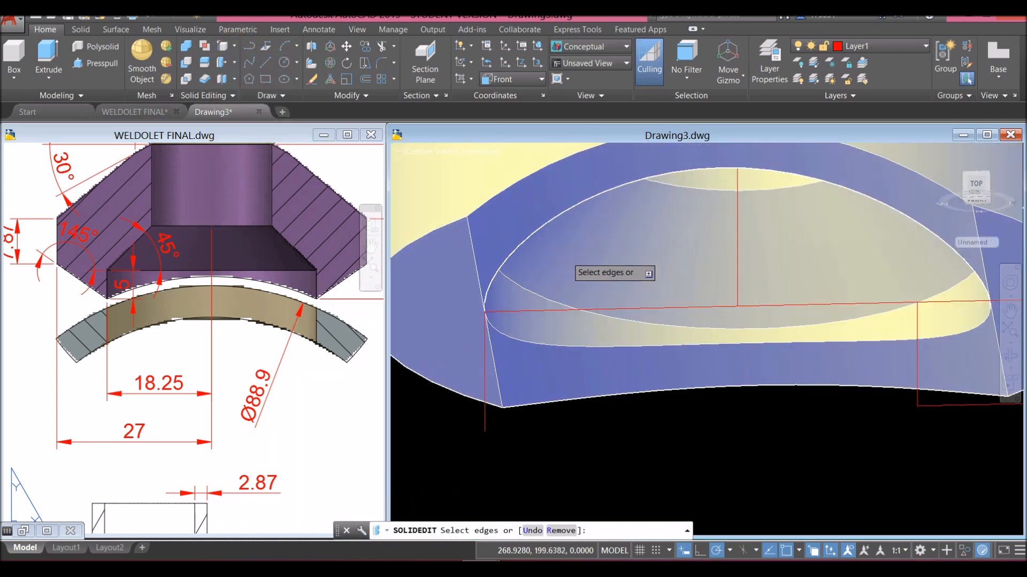
click(550, 225)
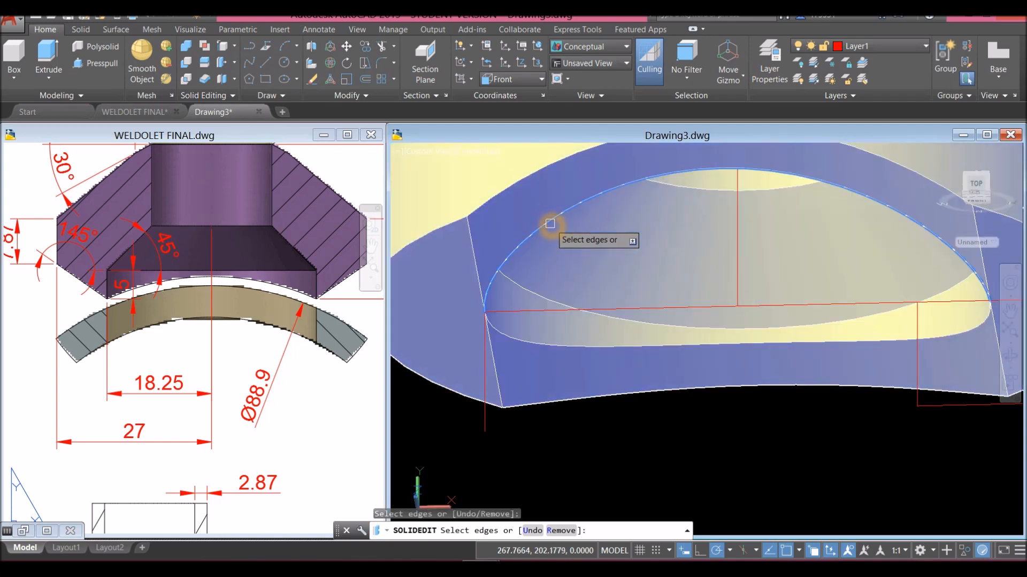
click(505, 332)
right_click(515, 333)
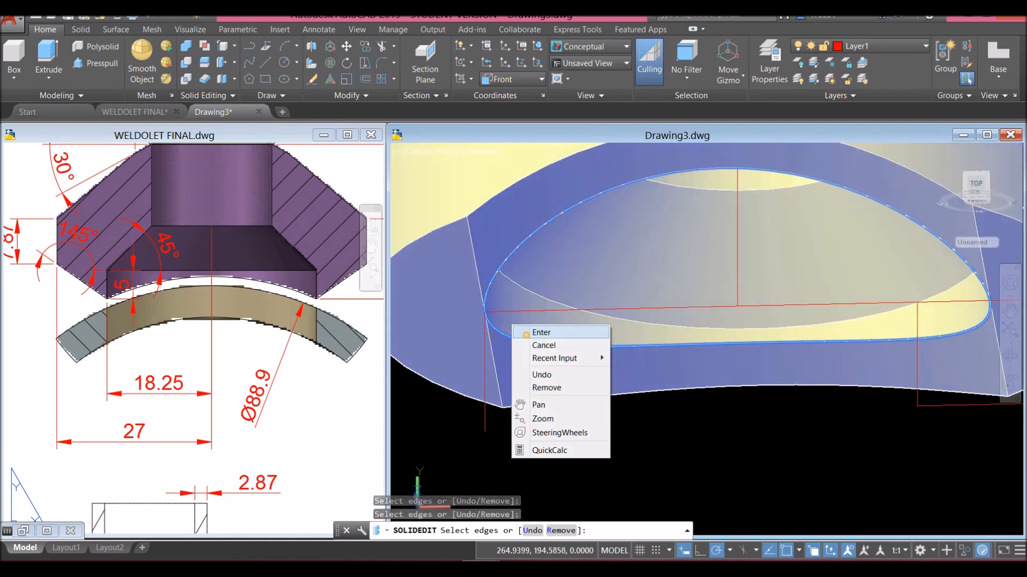
click(525, 333)
scroll(524, 337, down, 3)
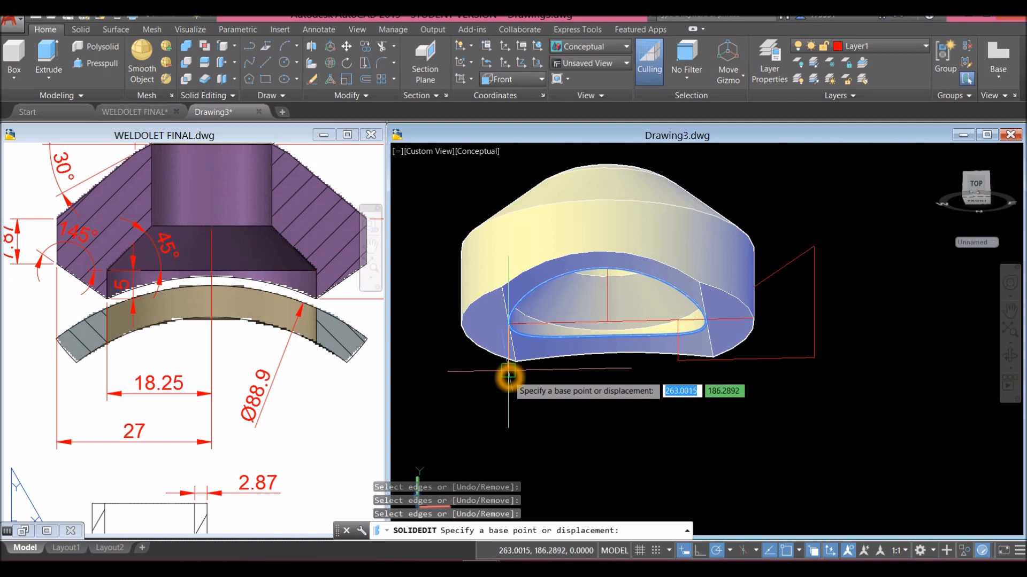
click(513, 398)
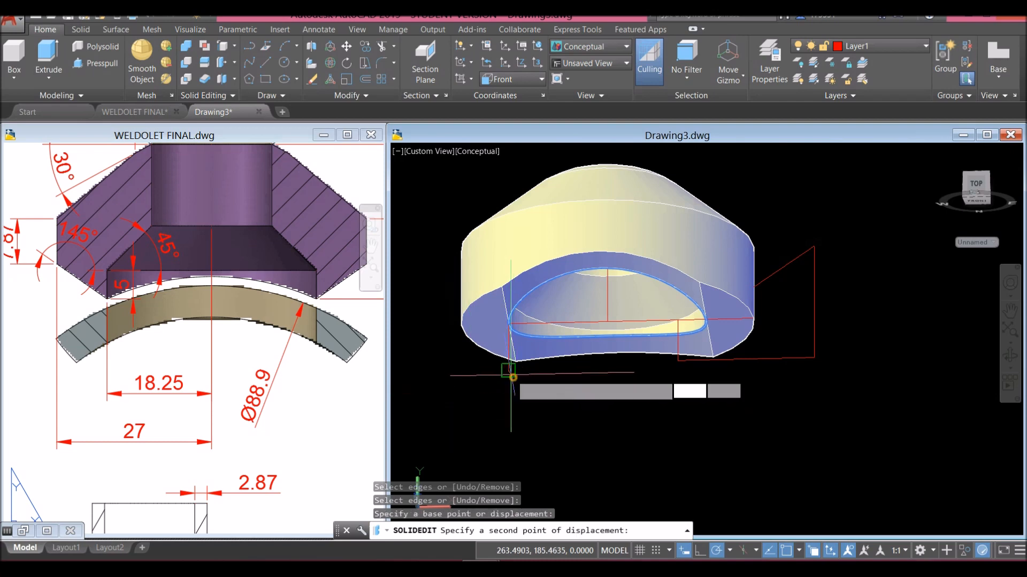
scroll(515, 393, up, 4)
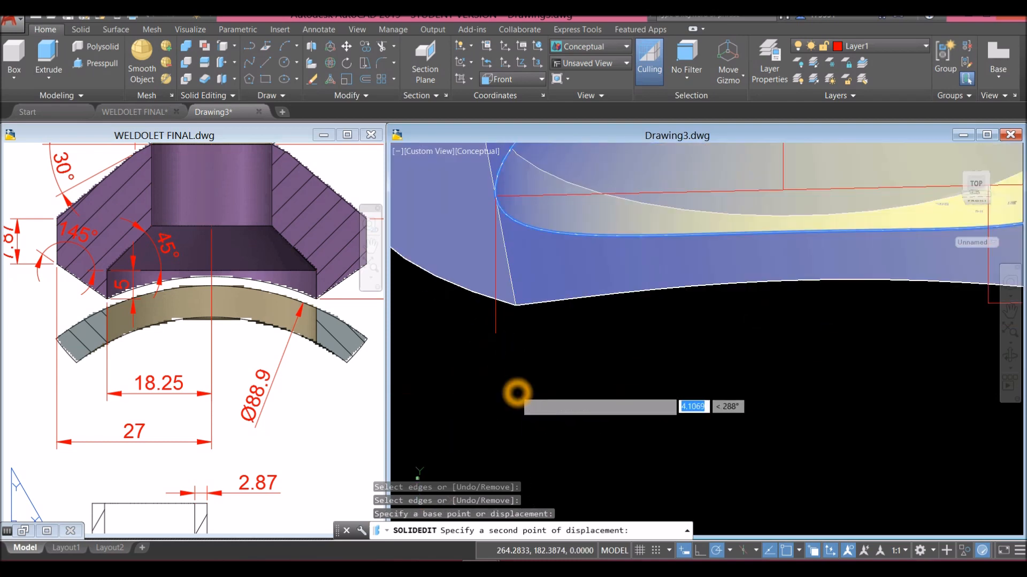
click(495, 332)
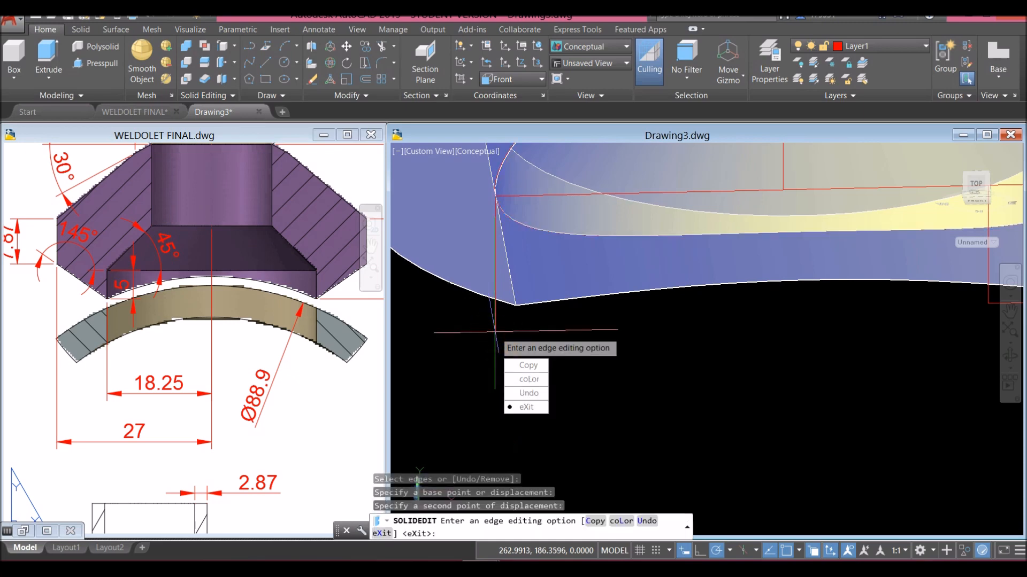
click(525, 410)
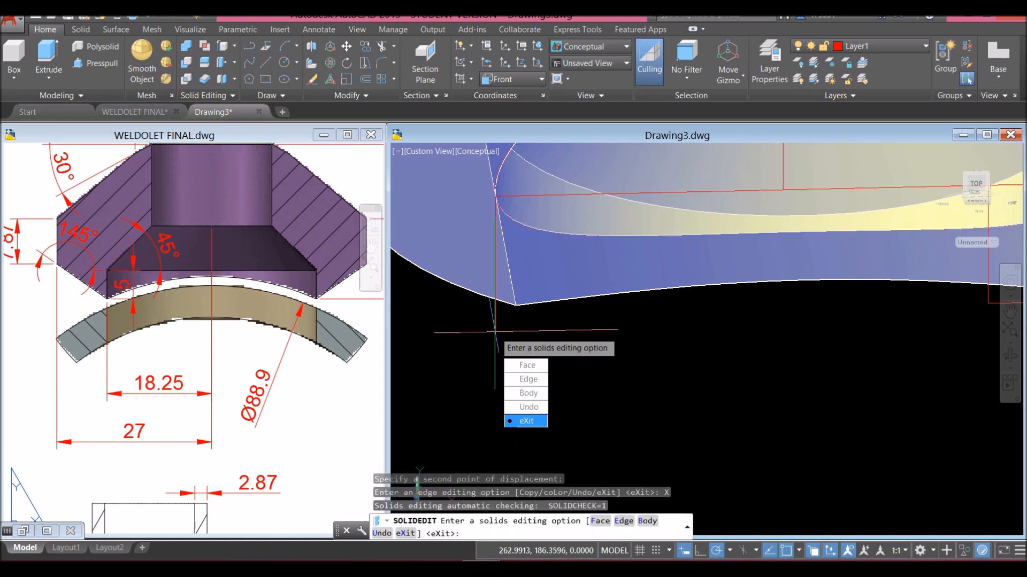
click(529, 422)
Hide the weldolet solid so only the copied edges and construction lines remain in view.
scroll(509, 271, down, 6)
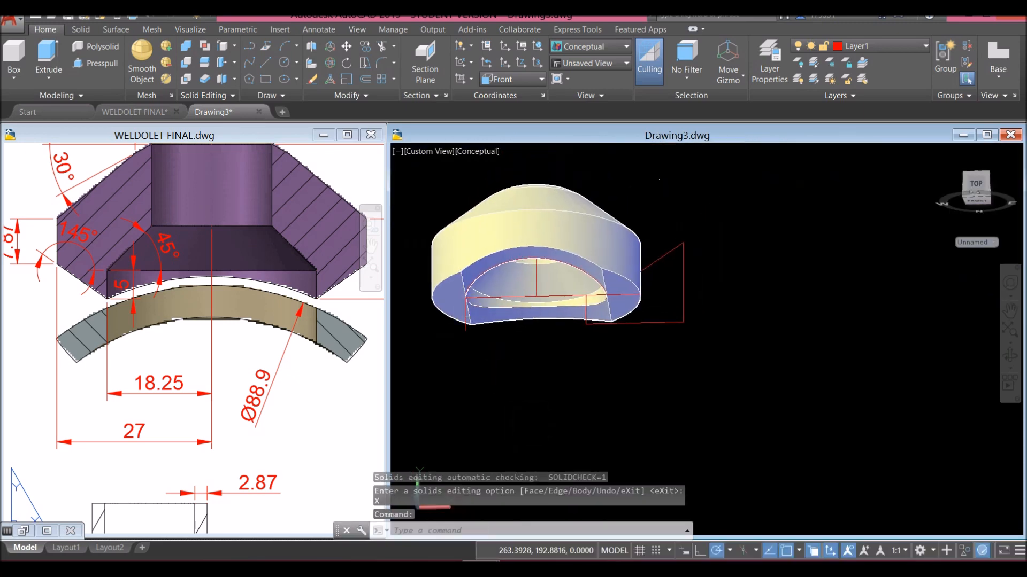
click(546, 209)
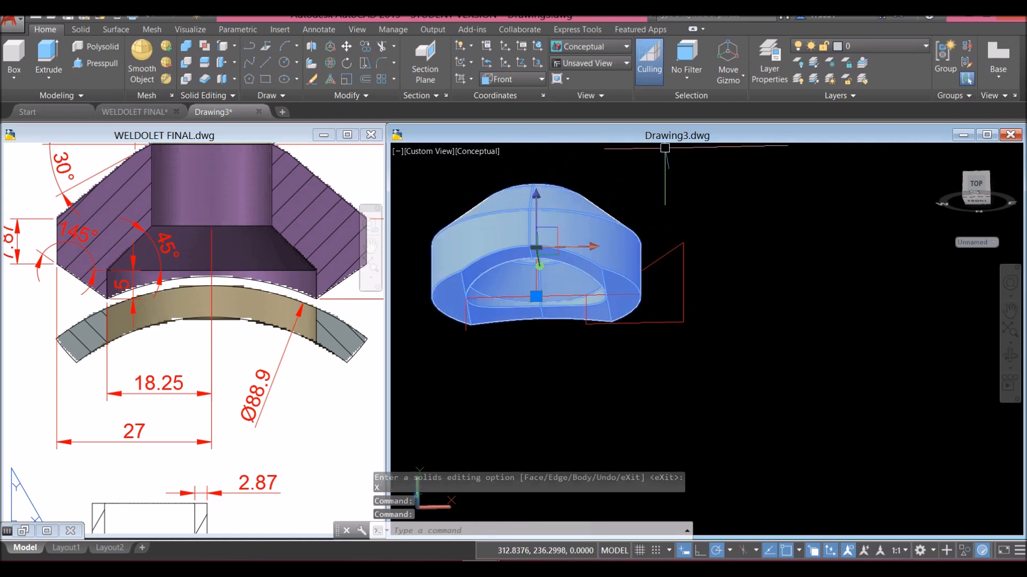
right_click(602, 175)
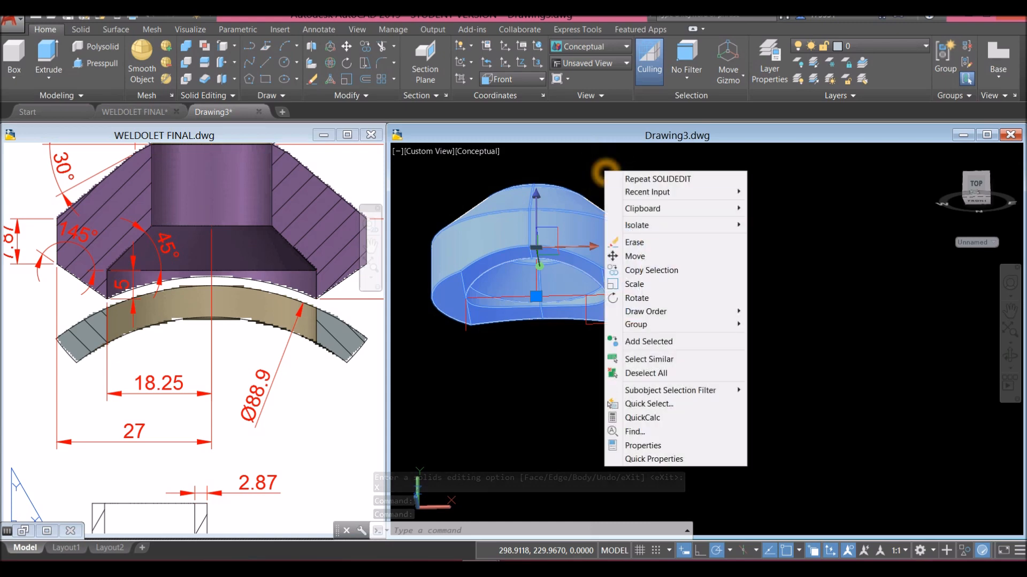
mouse_move(668, 225)
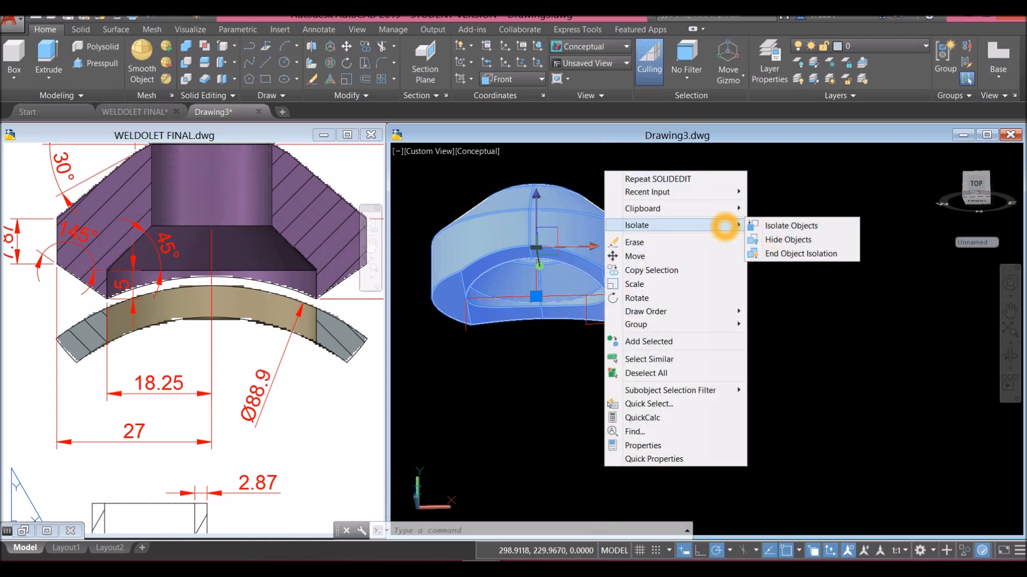
click(788, 239)
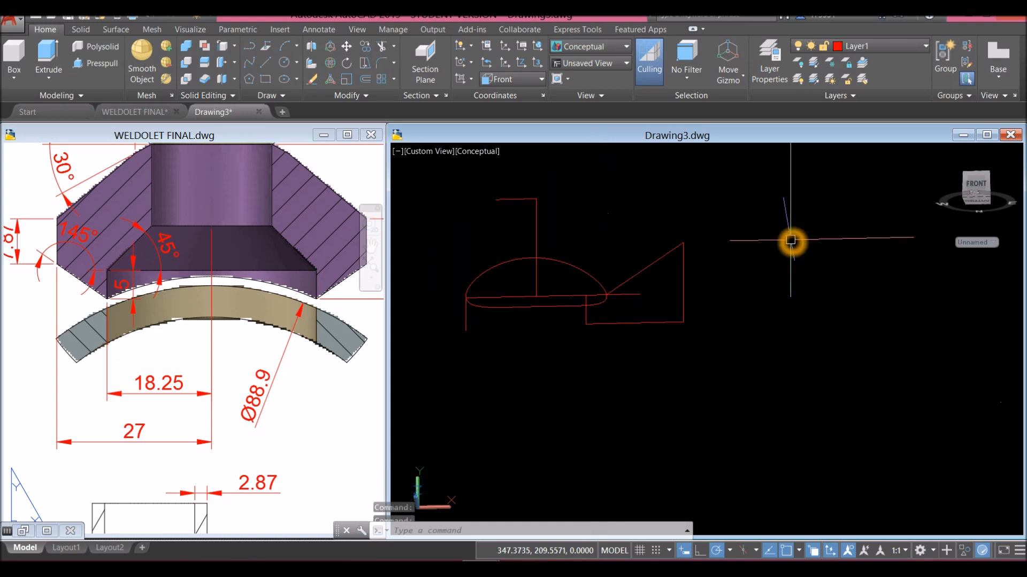
Erase the central vertical line with its short horizontal line at the top, and the short vertical line at the curve's left end.
shift+middle_drag(731, 249, 803, 258)
click(561, 230)
click(486, 174)
key(Delete)
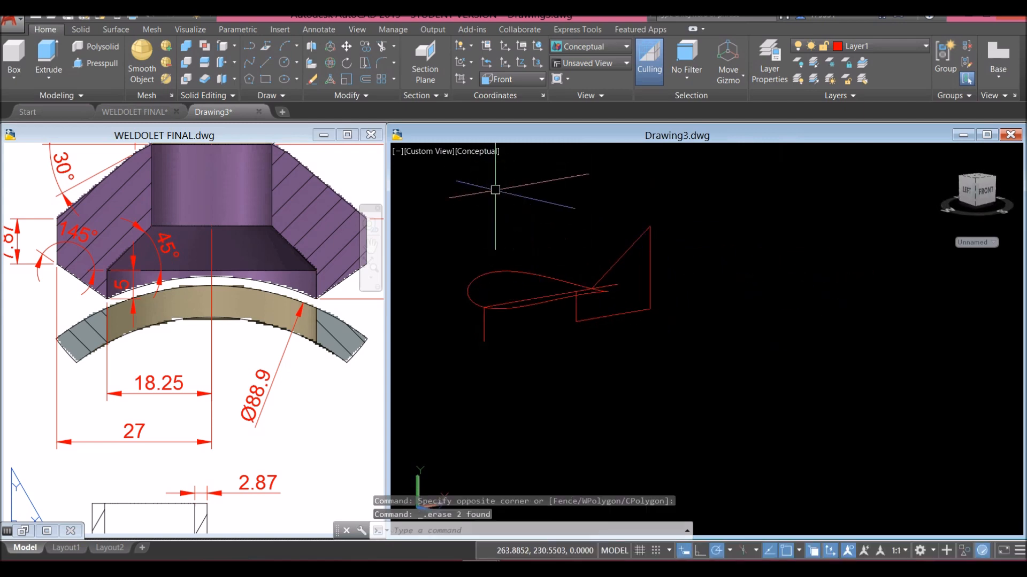
click(484, 336)
key(Delete)
Erase the straight construction lines spanning the copied edge loop, keeping the curved edges and the closed bevel profile.
scroll(555, 348, up, 2)
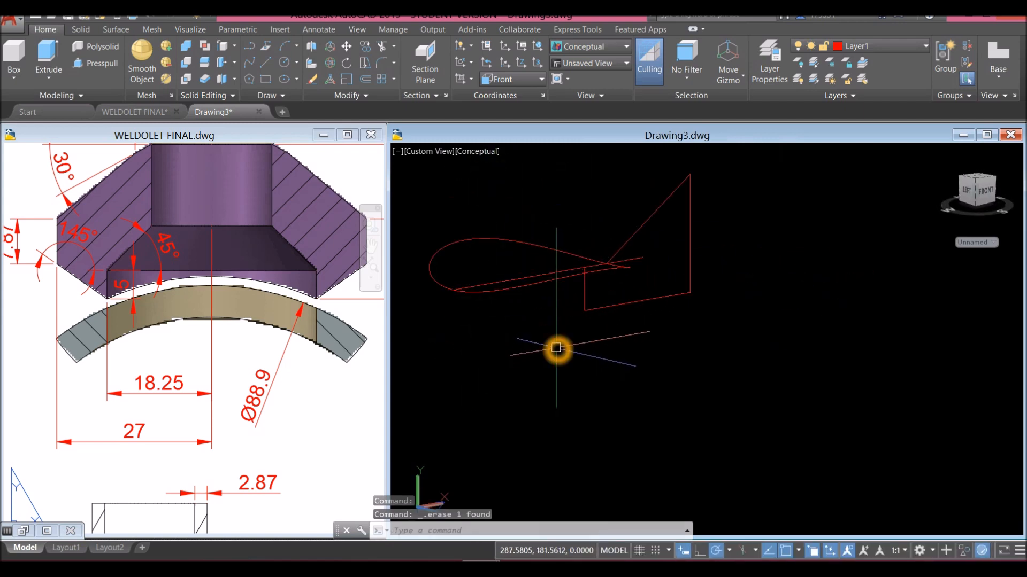
click(522, 276)
key(Delete)
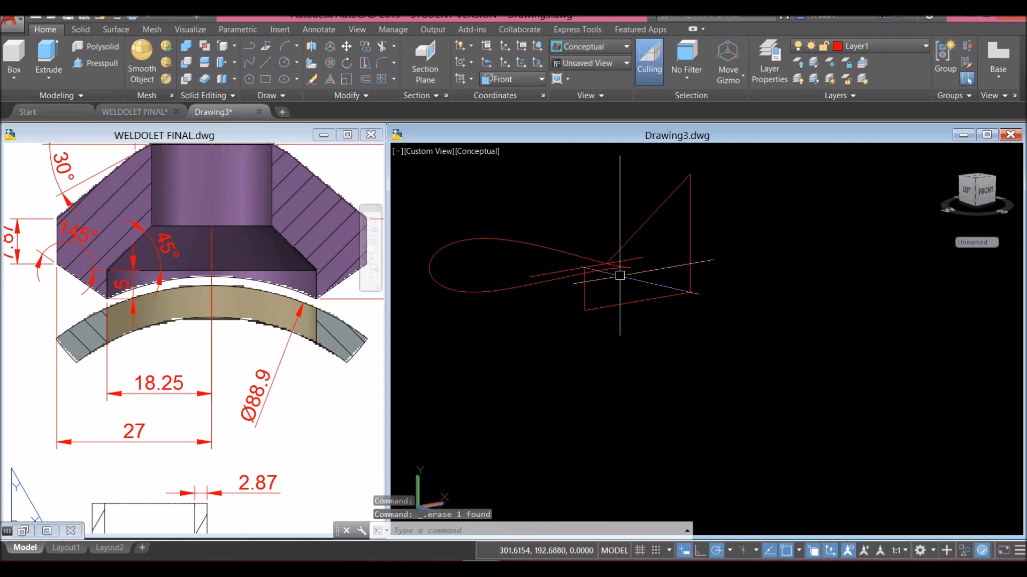
click(645, 259)
key(Delete)
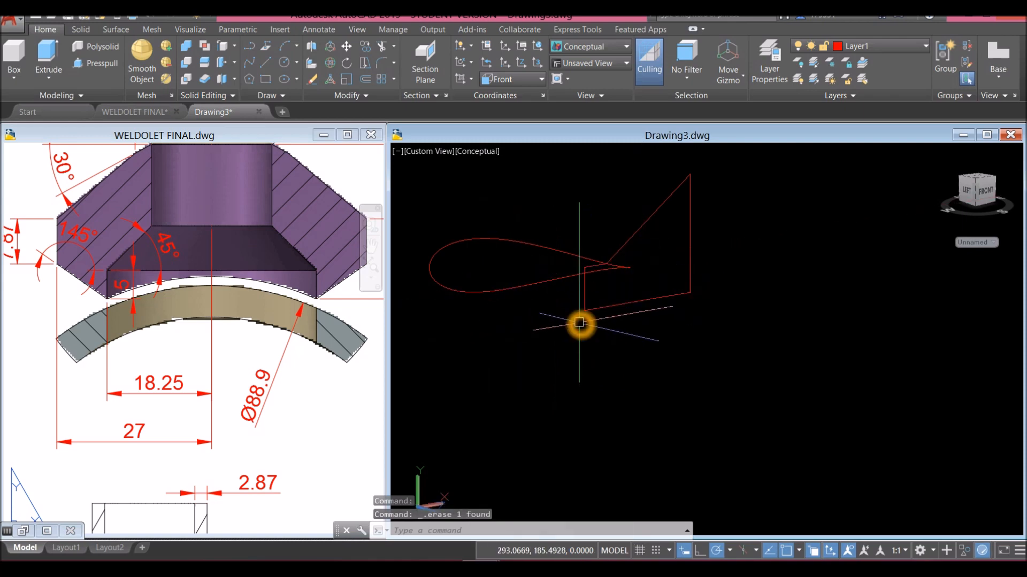
click(522, 288)
key(Delete)
shift+middle_drag(511, 343, 456, 313)
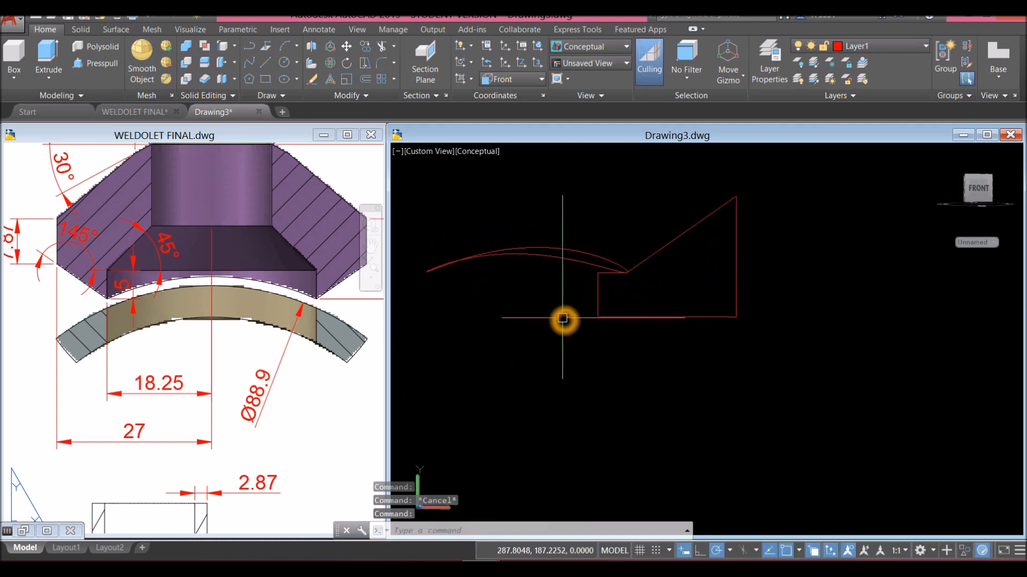
shift+middle_drag(562, 318, 597, 315)
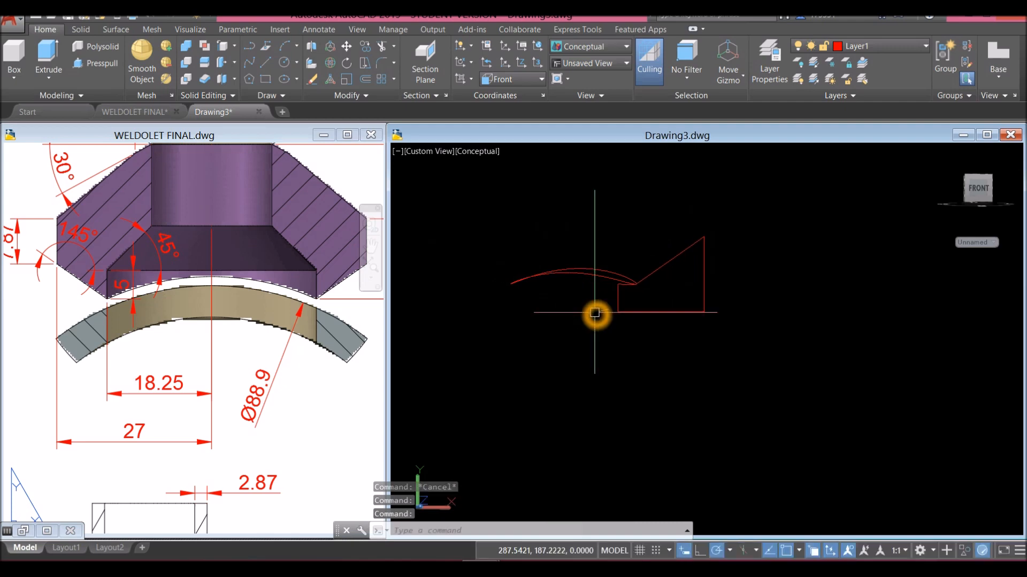
click(608, 308)
click(539, 289)
key(Escape)
Examine the weldolet's curved underside where it meets the pipe, in the reference drawing's ISO A3 Title Block layout and its 3D model.
click(232, 374)
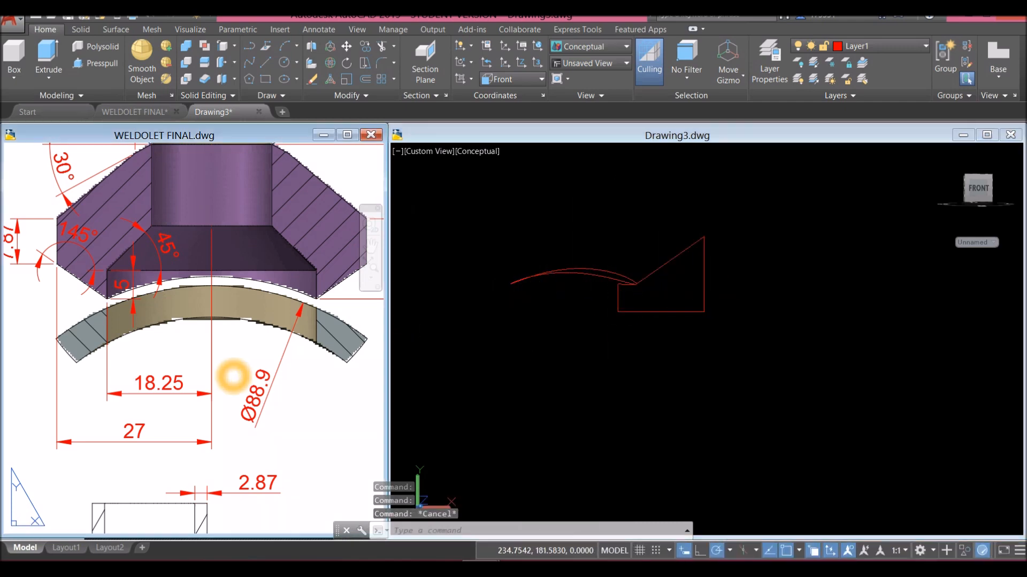
scroll(235, 361, down, 3)
mouse_move(239, 362)
middle_down()
mouse_move(262, 331)
mouse_move(355, 282)
middle_up()
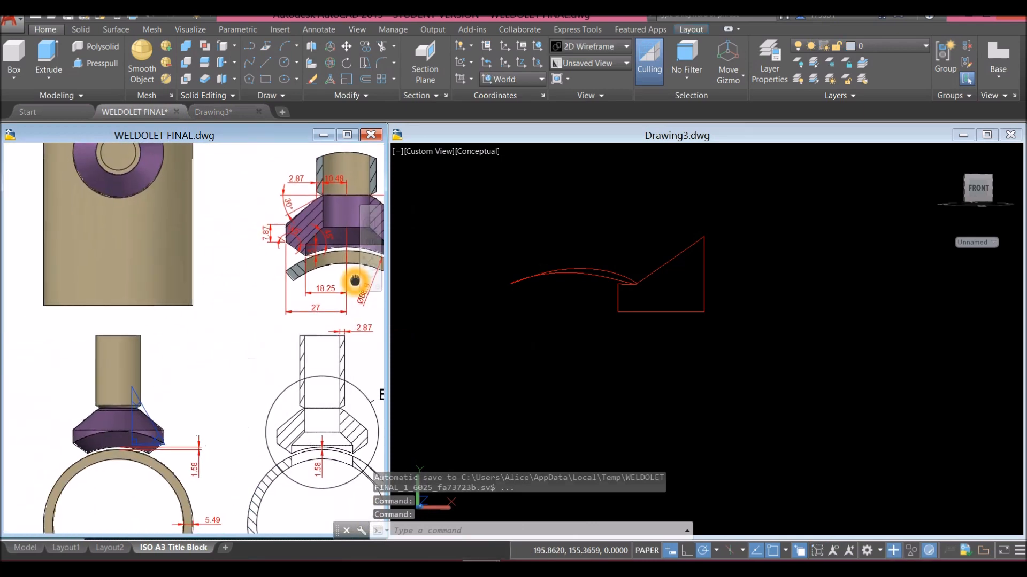
middle_drag(65, 440, 142, 369)
scroll(142, 369, up, 5)
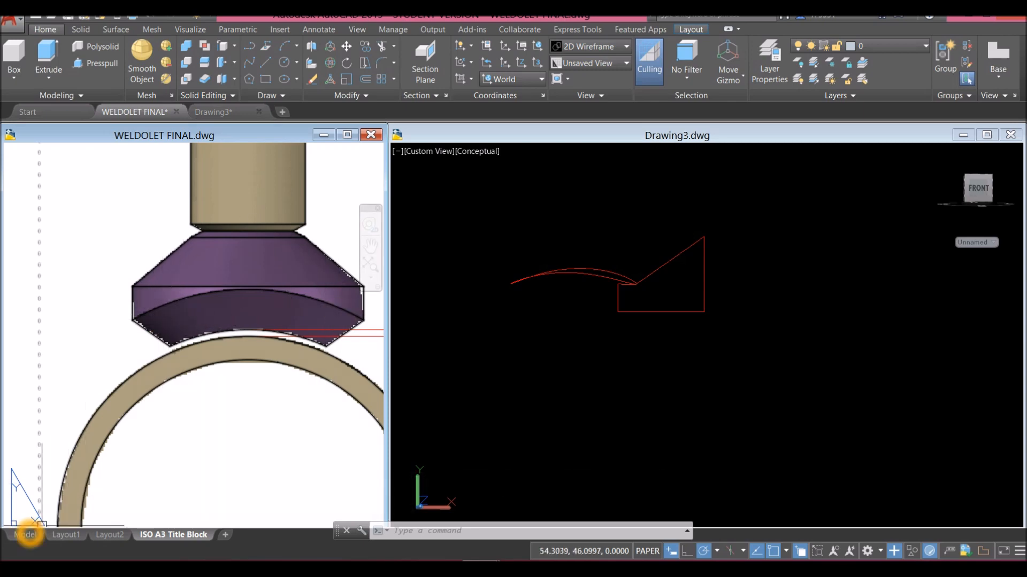
click(25, 535)
scroll(221, 342, up, 8)
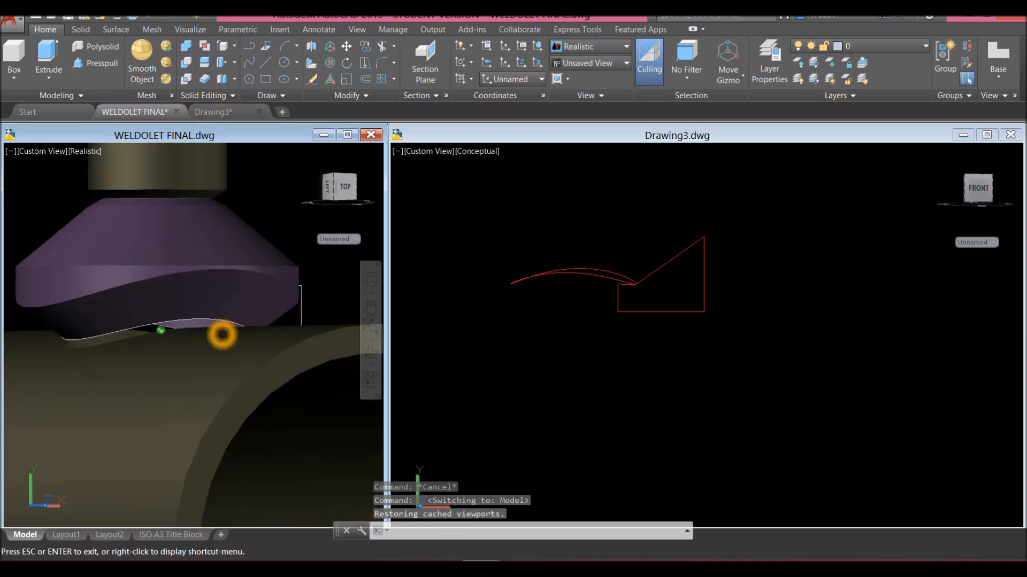
scroll(178, 321, up, 6)
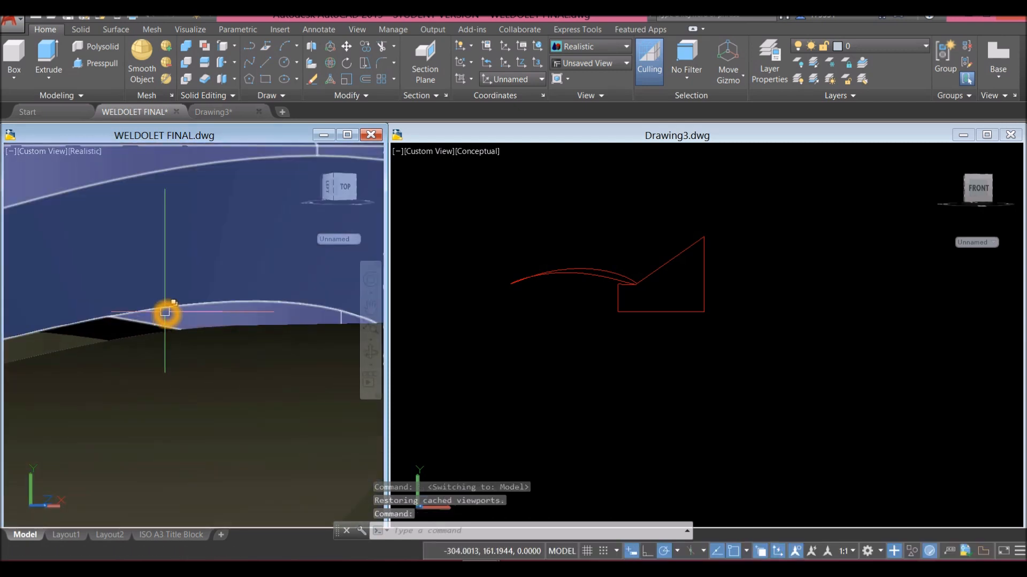
scroll(166, 309, down, 5)
click(167, 305)
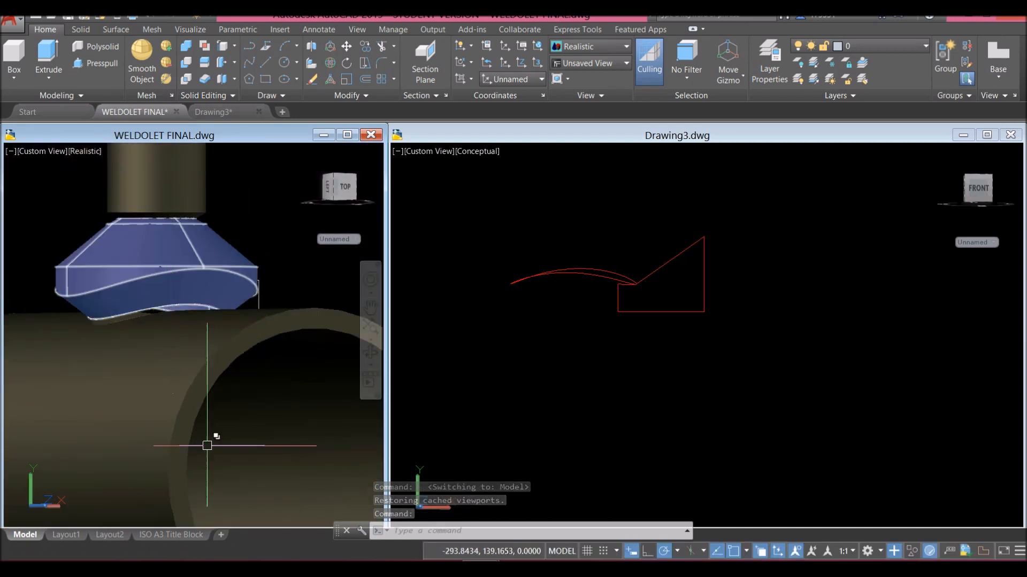
click(171, 535)
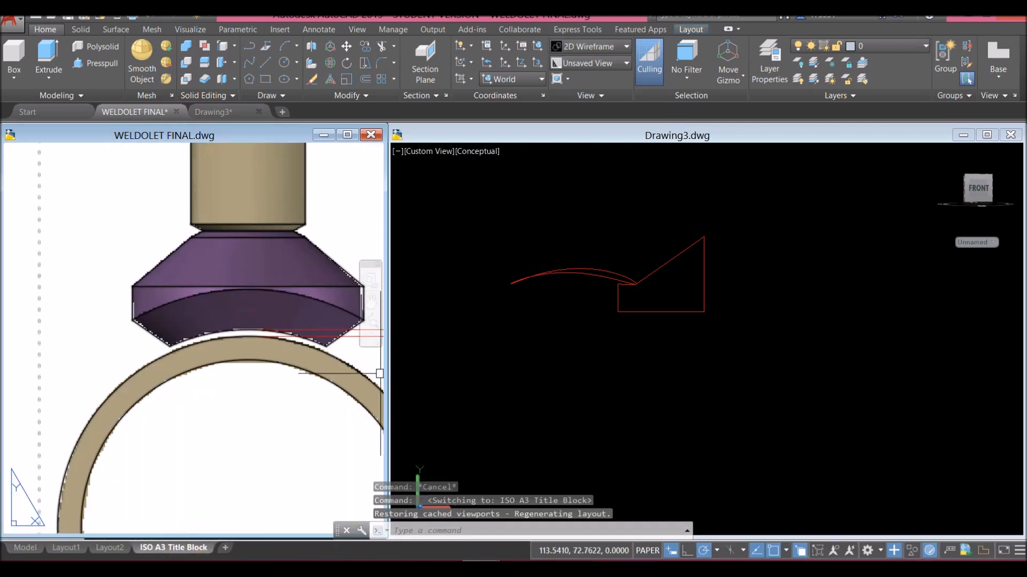
In Drawing3, join the two halves of the saddle-shaped closed curve into a single spline.
click(534, 344)
scroll(538, 299, up, 2)
shift+middle_drag(547, 287, 558, 325)
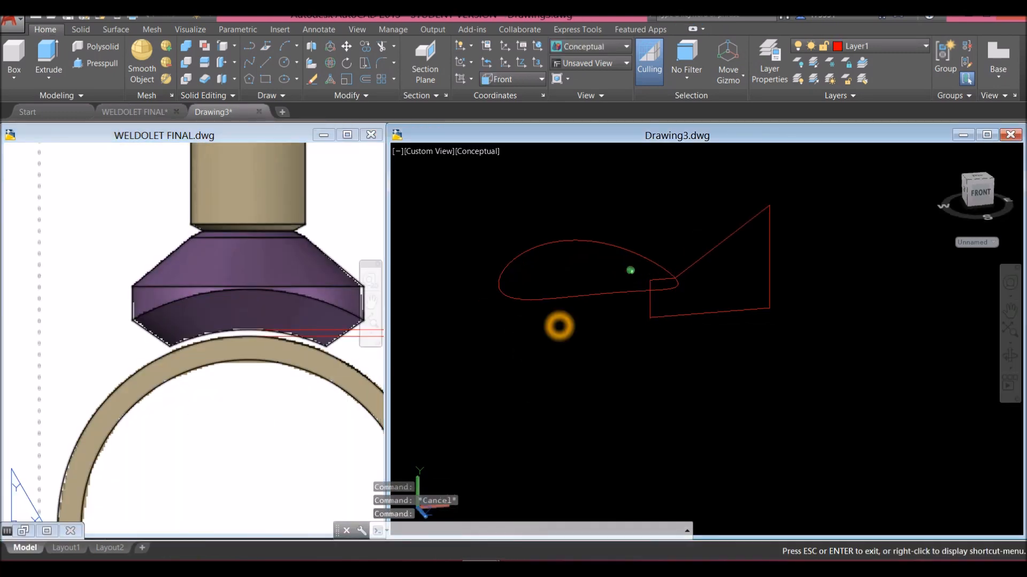
click(542, 300)
key(Escape)
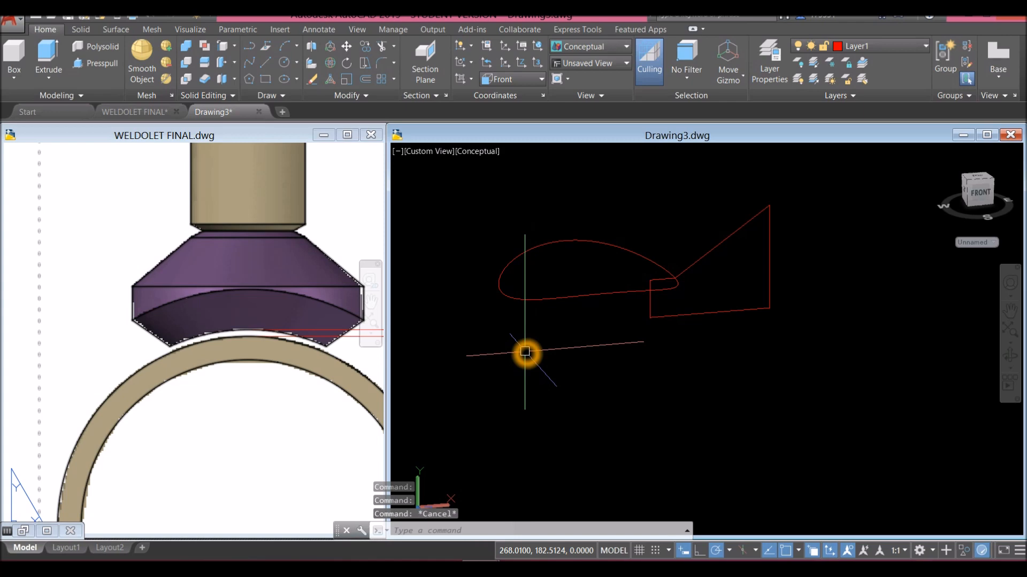
text(j)
key(Return)
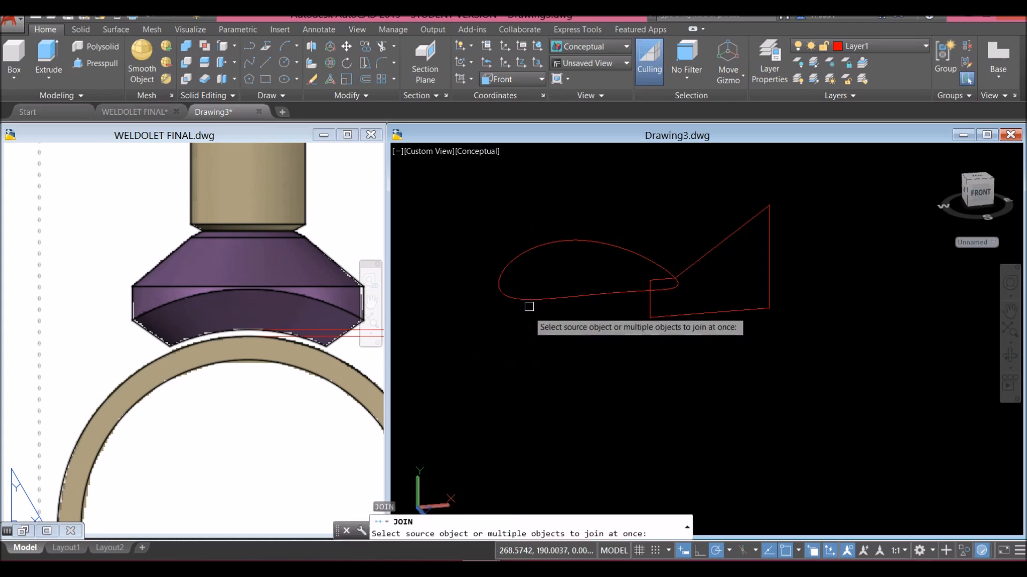
click(530, 303)
click(515, 266)
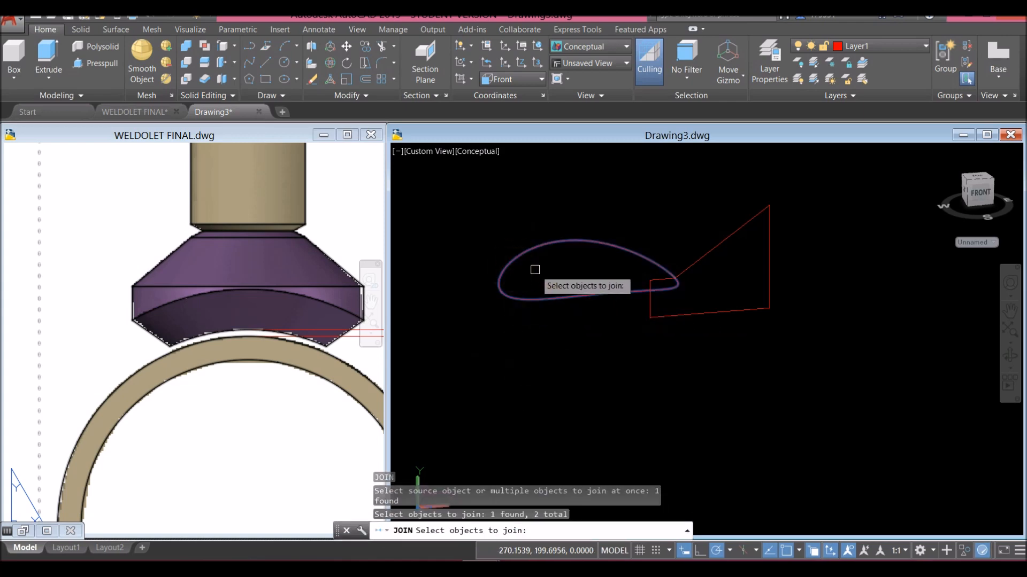
right_click(535, 270)
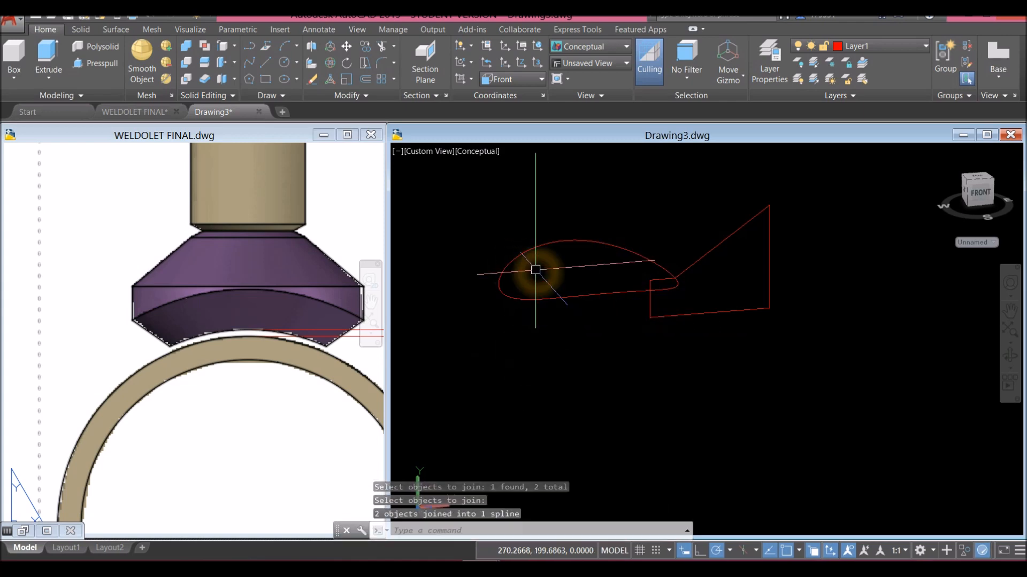
Set Drawing3's viewport to the Front view, keeping the curve and the closed profile in sight.
click(651, 307)
key(Escape)
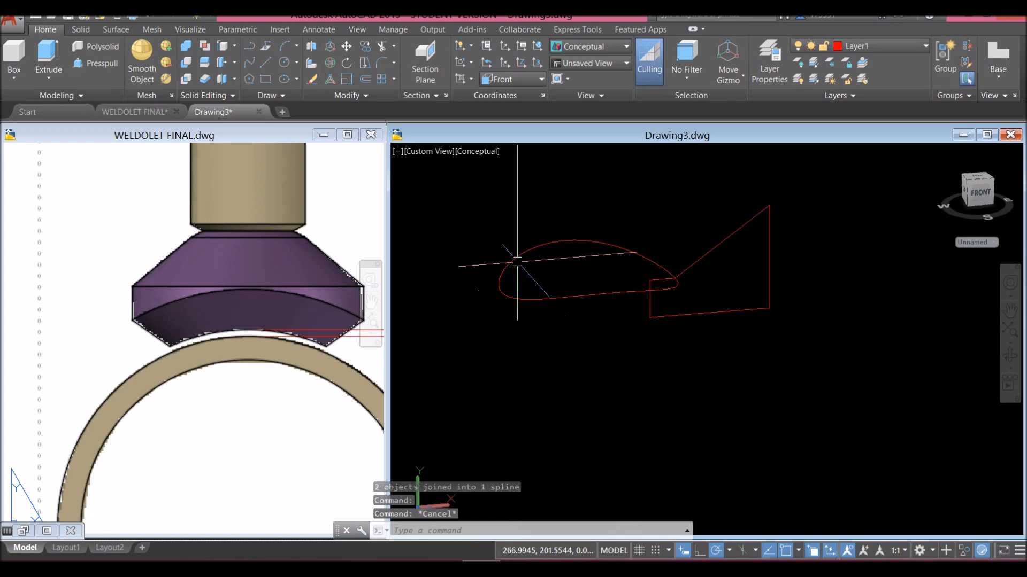
click(481, 271)
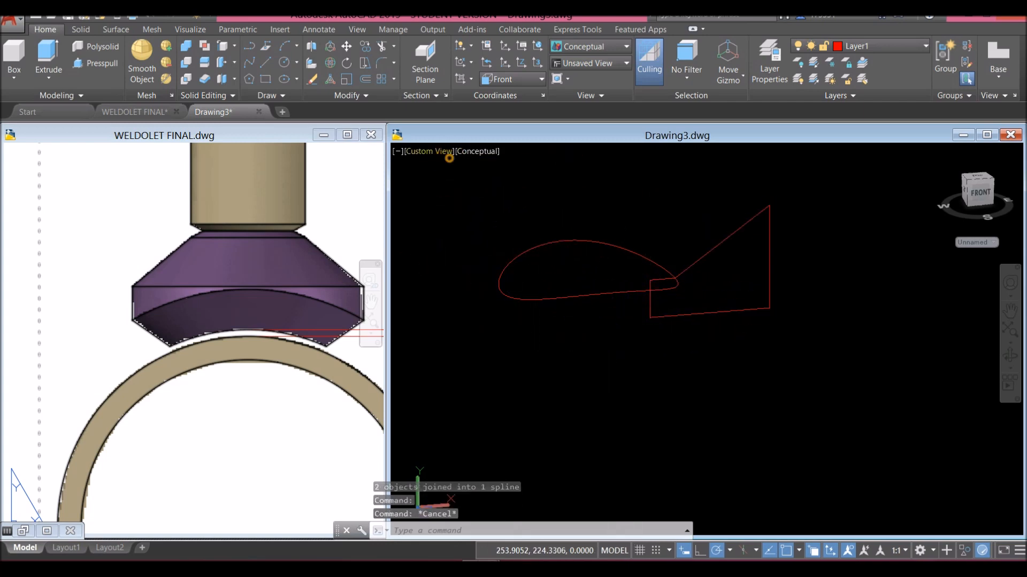
click(449, 155)
click(490, 233)
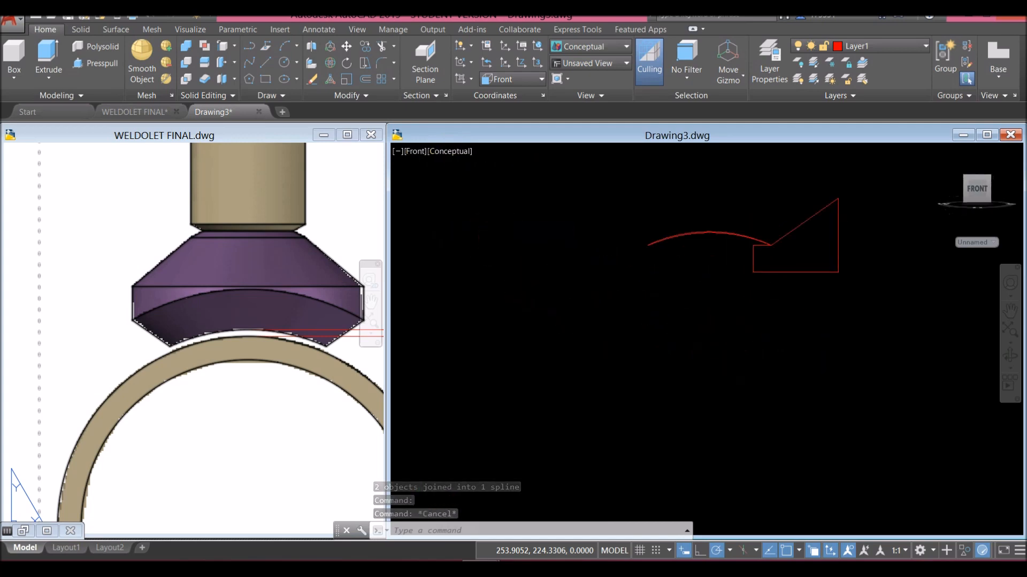
middle_drag(647, 273, 601, 307)
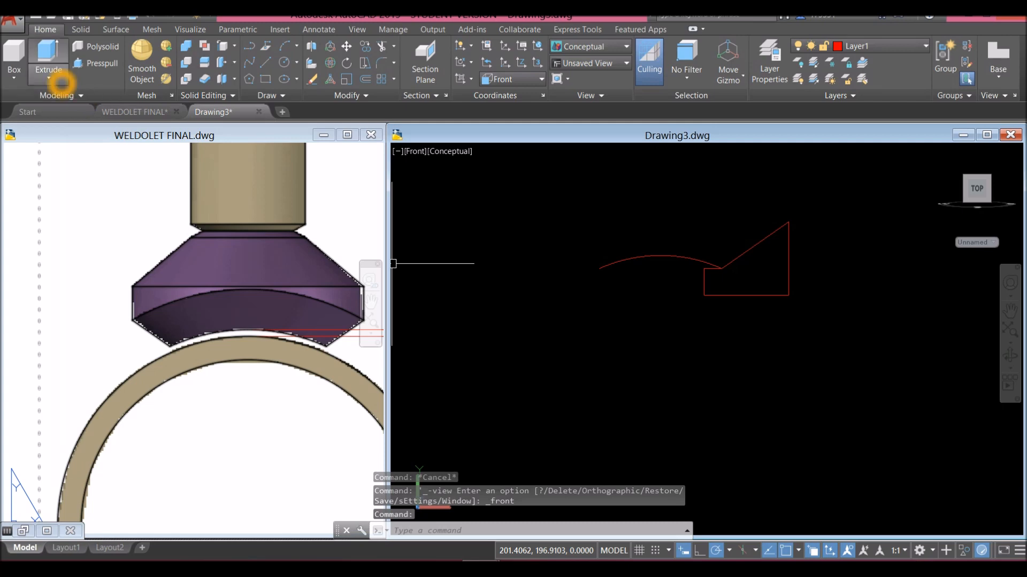
Start a Sweep of the closed red profile and set its alignment perpendicular to the path to No.
click(49, 79)
click(57, 181)
click(785, 289)
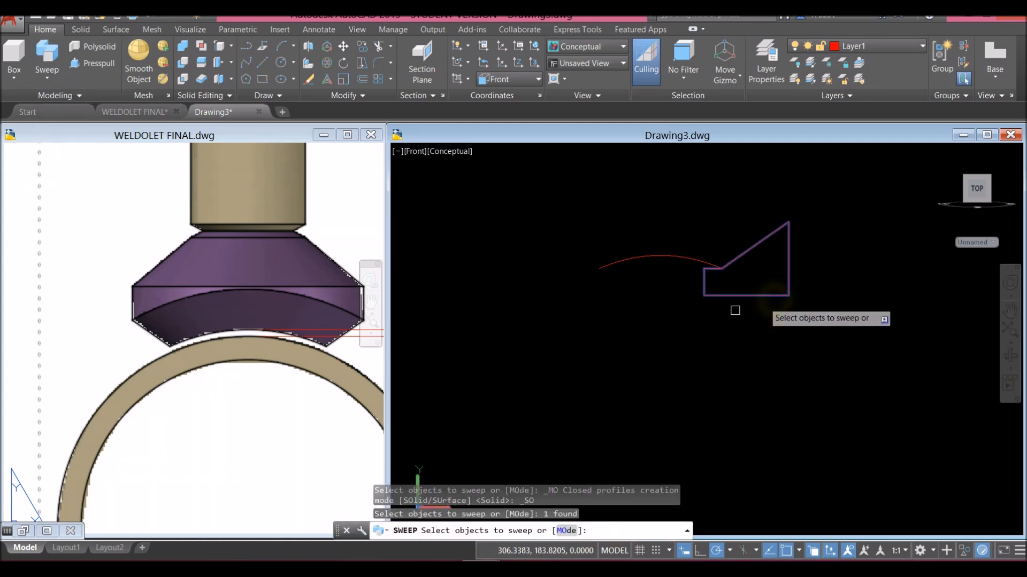
right_click(662, 309)
click(688, 319)
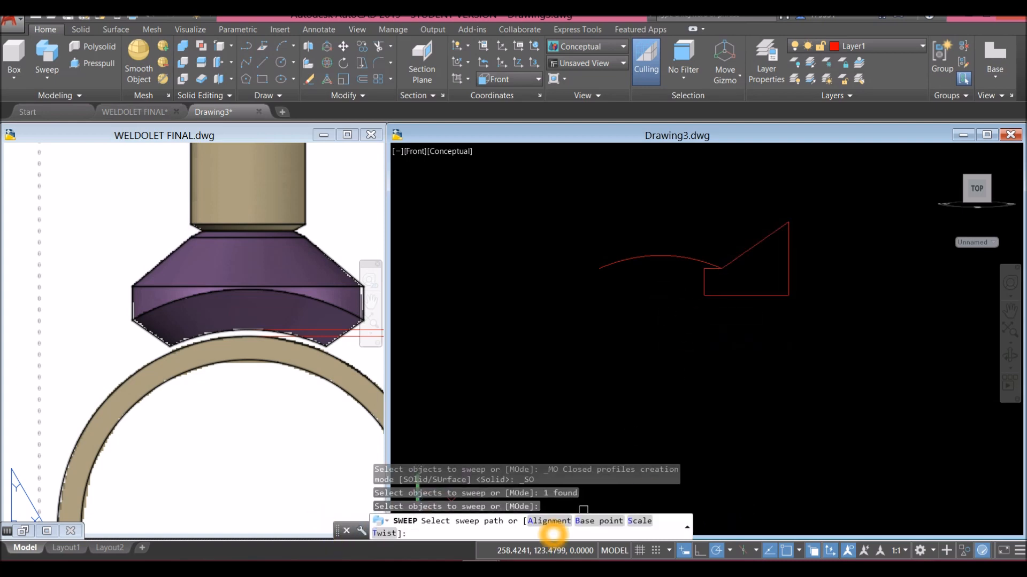
click(551, 521)
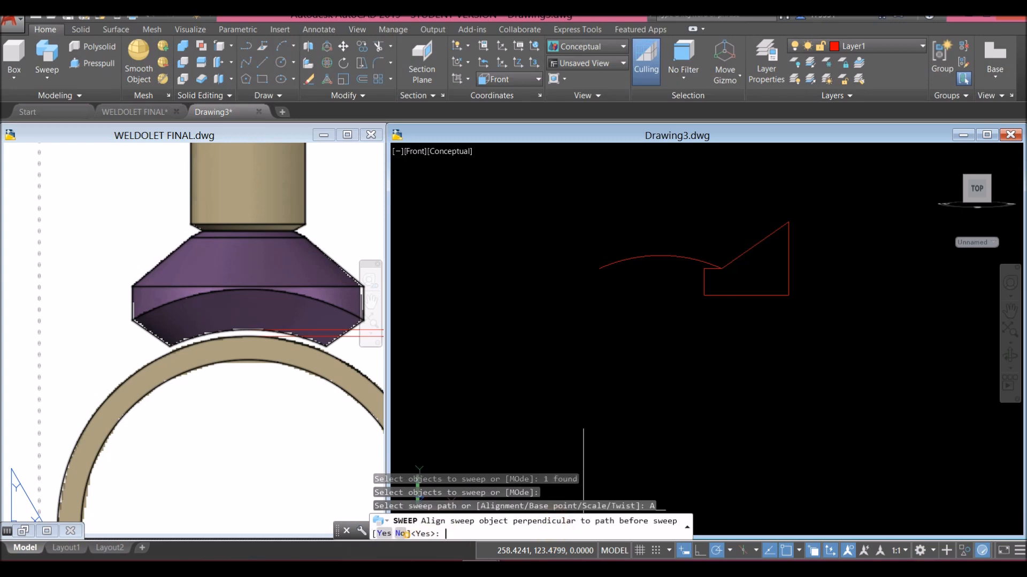
click(401, 533)
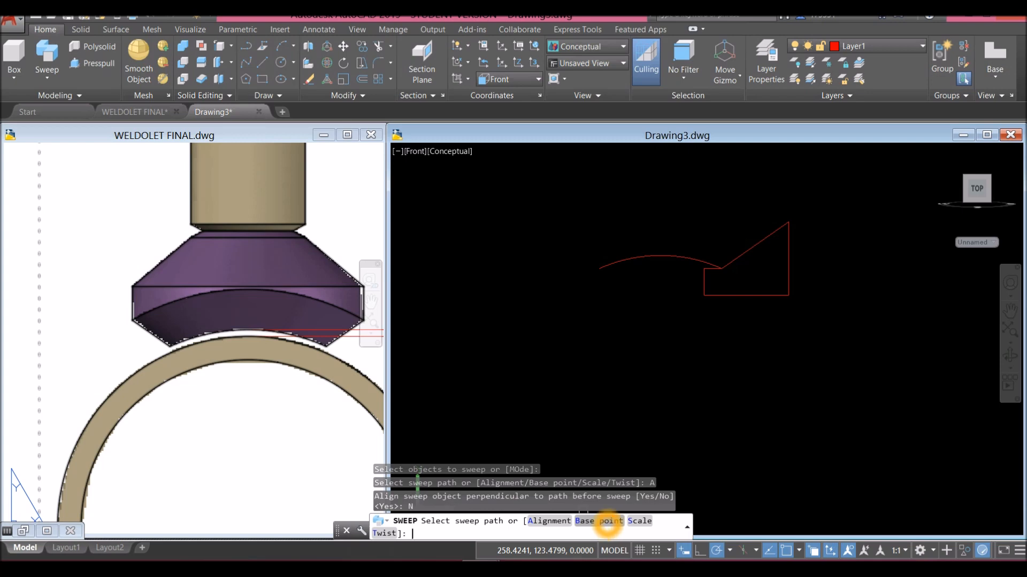
Set the sweep's base point at the profile vertex touching the curve and sweep the profile along the joined spline.
click(608, 521)
scroll(735, 274, up, 5)
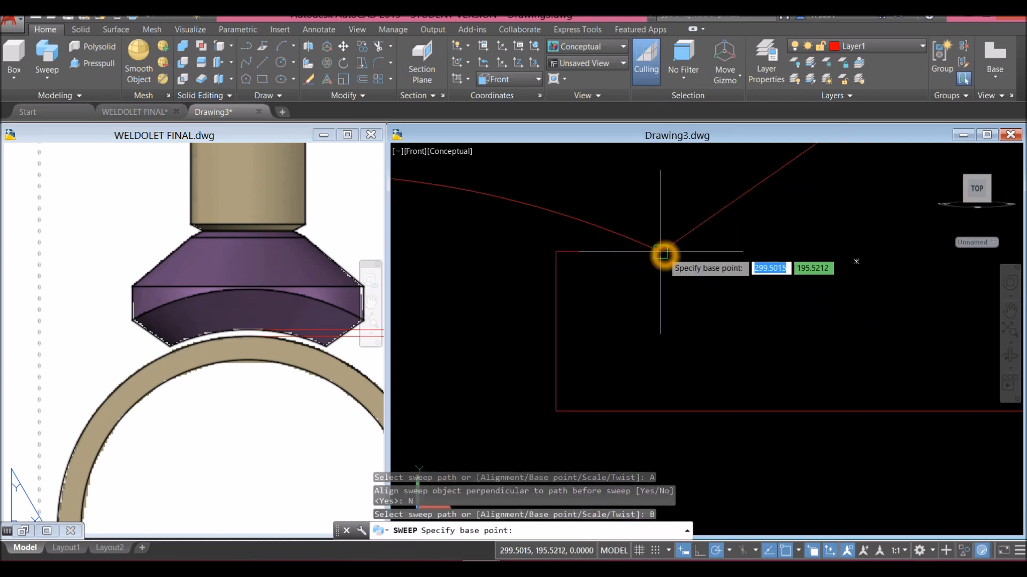
click(663, 254)
scroll(662, 261, down, 4)
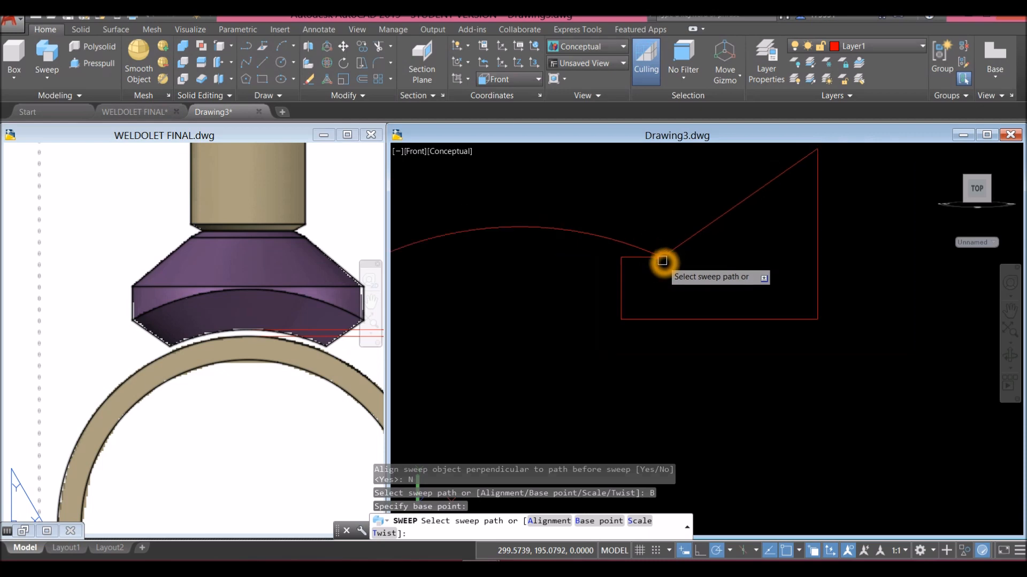
mouse_move(662, 272)
shift+middle_down()
mouse_move(693, 303)
mouse_move(658, 254)
shift+middle_up()
click(647, 245)
scroll(641, 301, down, 3)
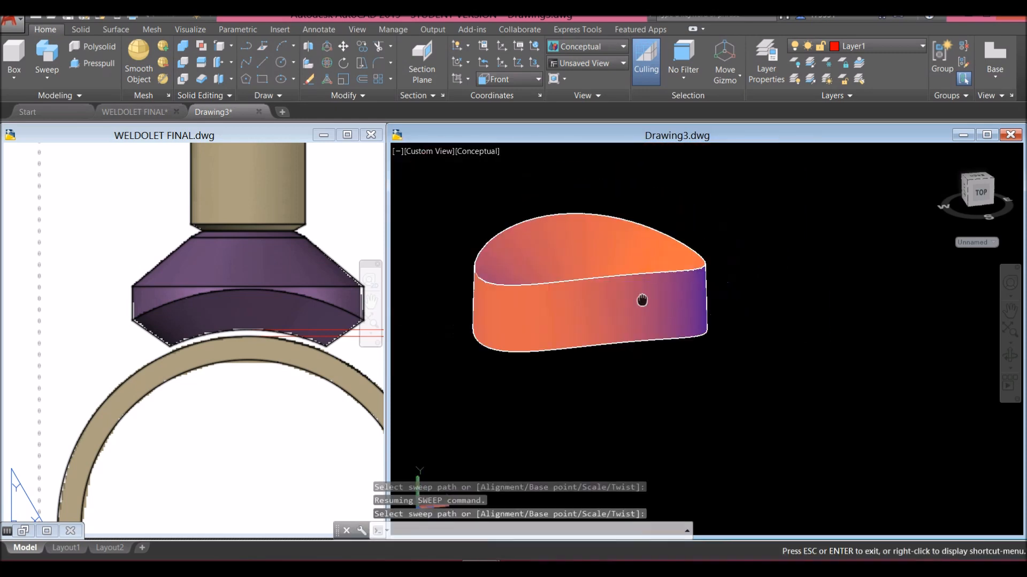
scroll(642, 301, up, 2)
shift+middle_drag(642, 296, 640, 332)
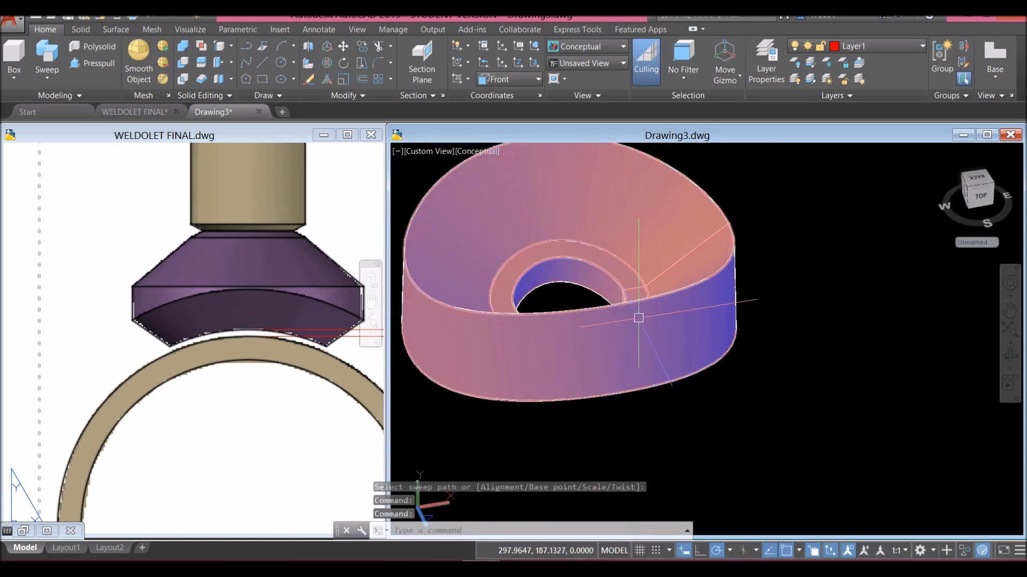
End the object isolation to bring back the pipe cylinder and the weldolet body around the swept solid.
click(638, 317)
key(Escape)
middle_drag(729, 205, 669, 247)
right_click(667, 203)
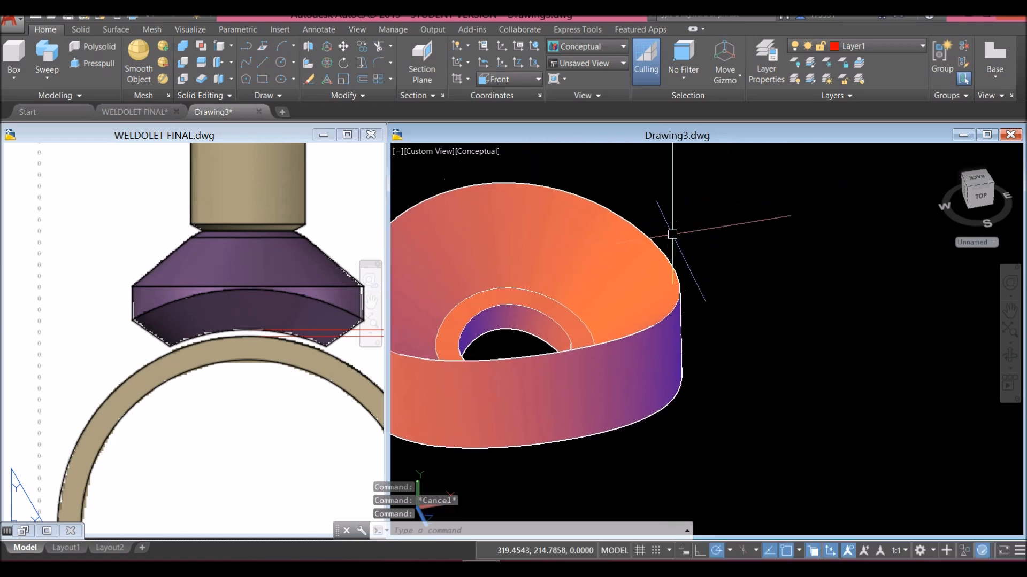
click(649, 195)
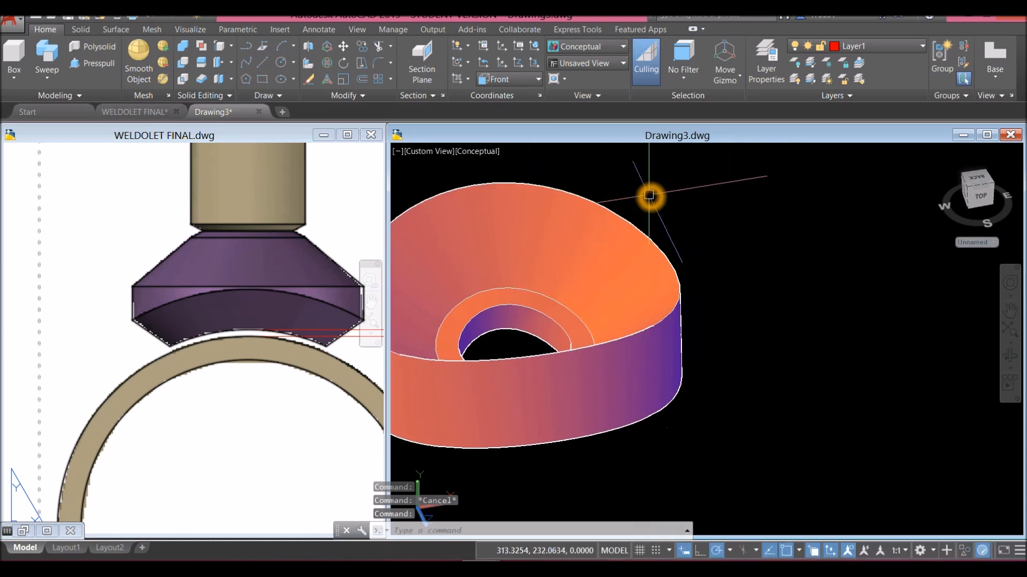
right_click(721, 176)
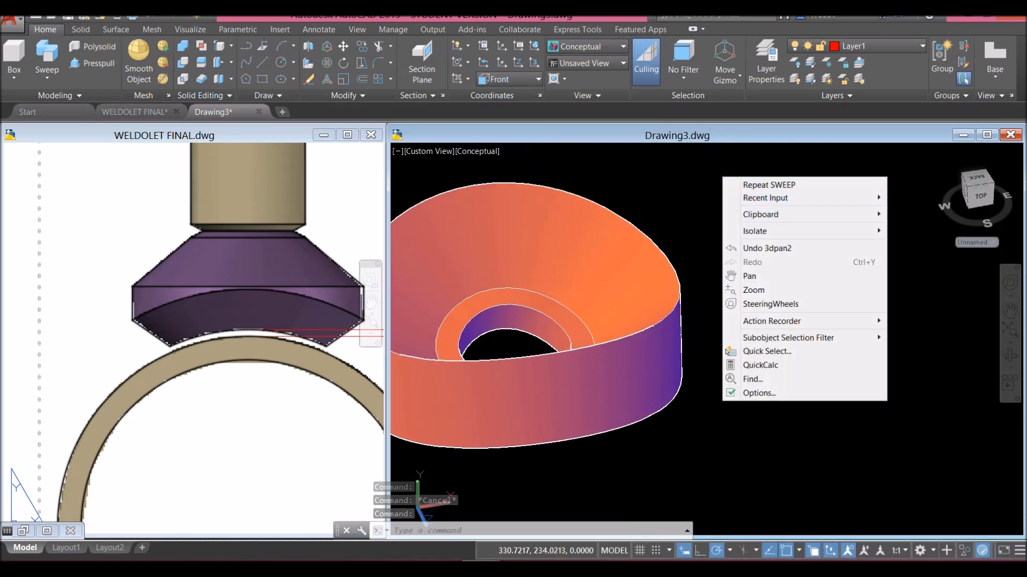
mouse_move(754, 231)
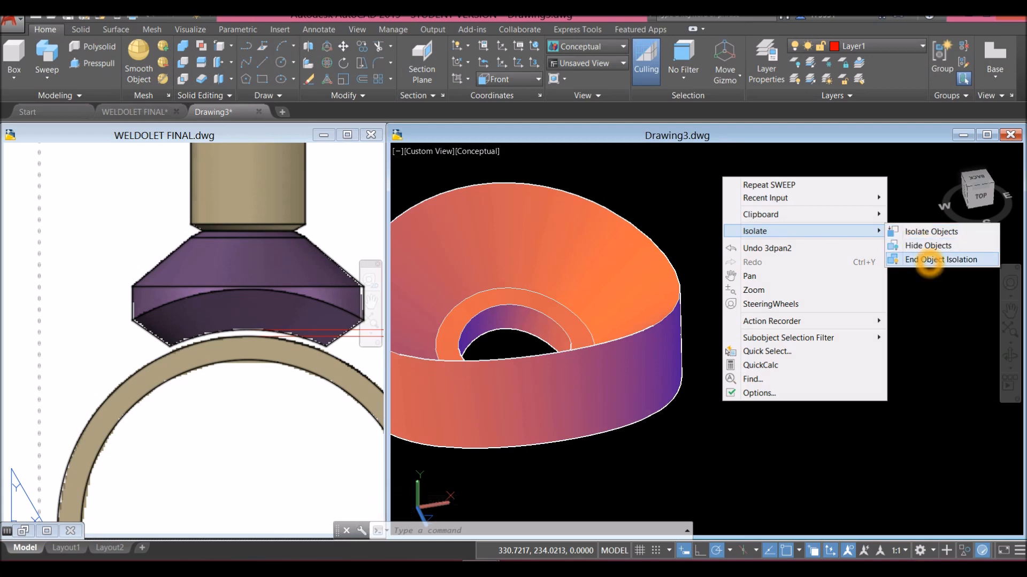
click(940, 259)
scroll(757, 283, down, 6)
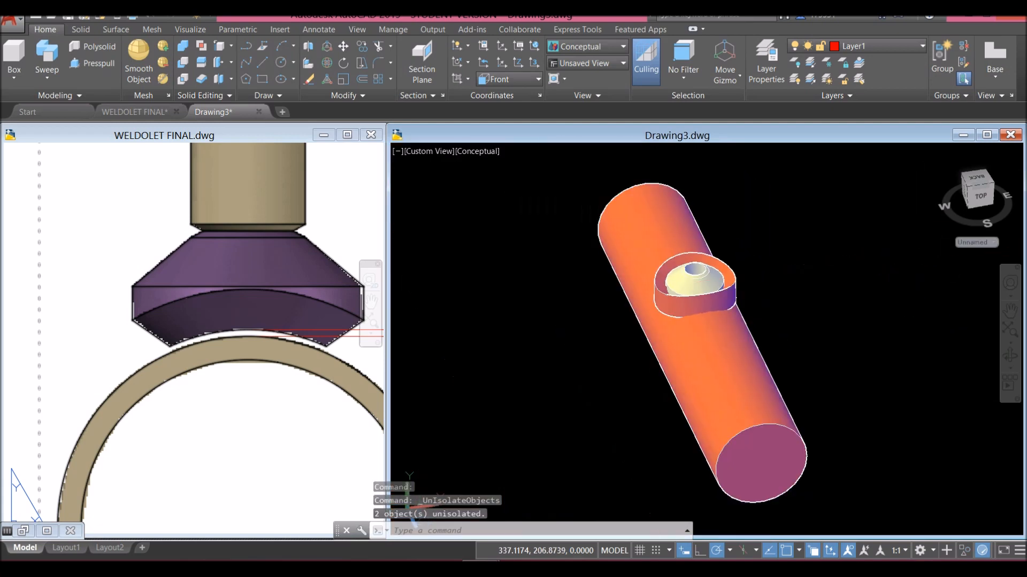
Hide the long pipe cylinder, leaving only the weldolet body and the swept ring displayed.
click(663, 312)
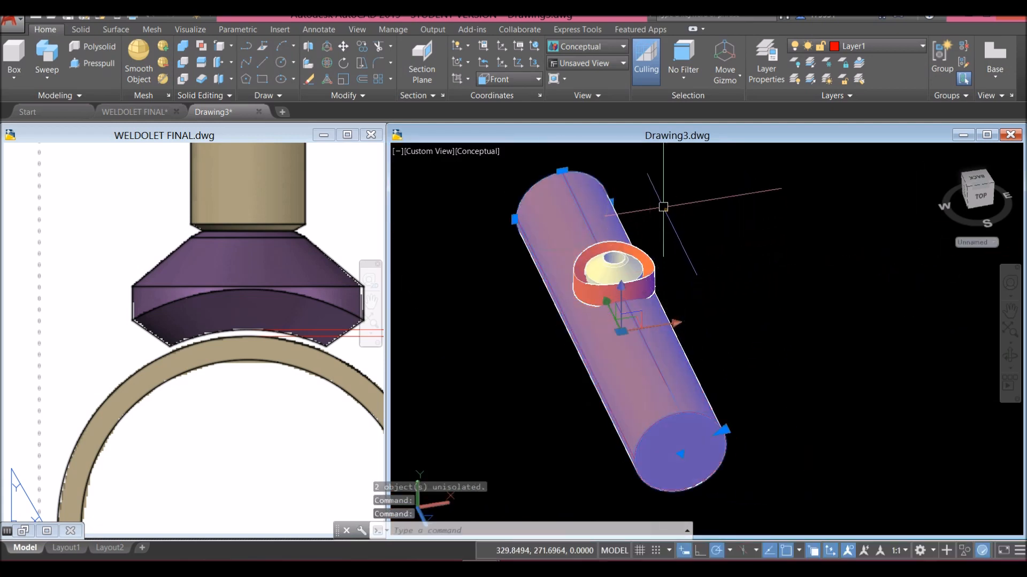
right_click(663, 207)
mouse_move(808, 263)
click(848, 277)
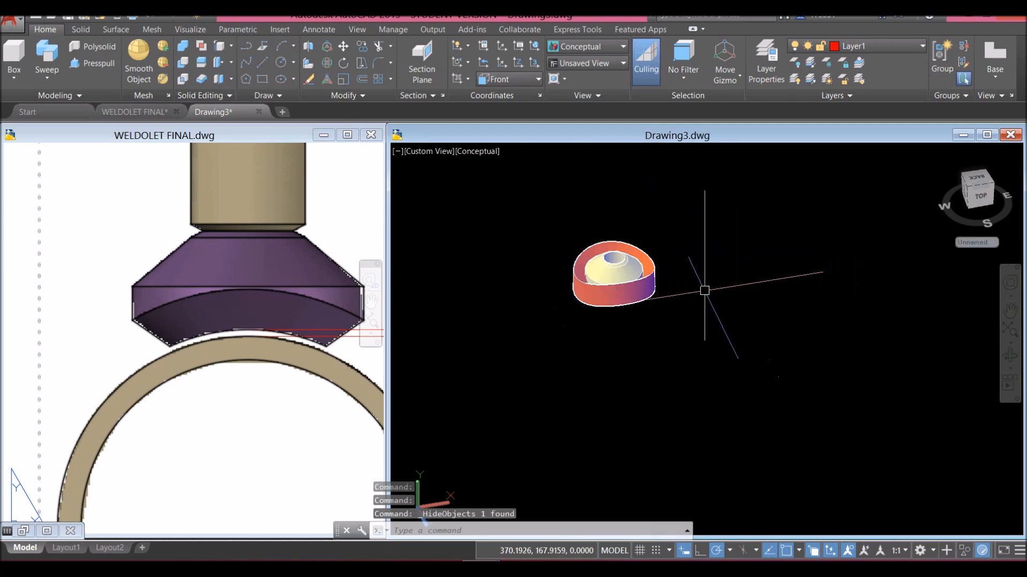
scroll(665, 265, up, 3)
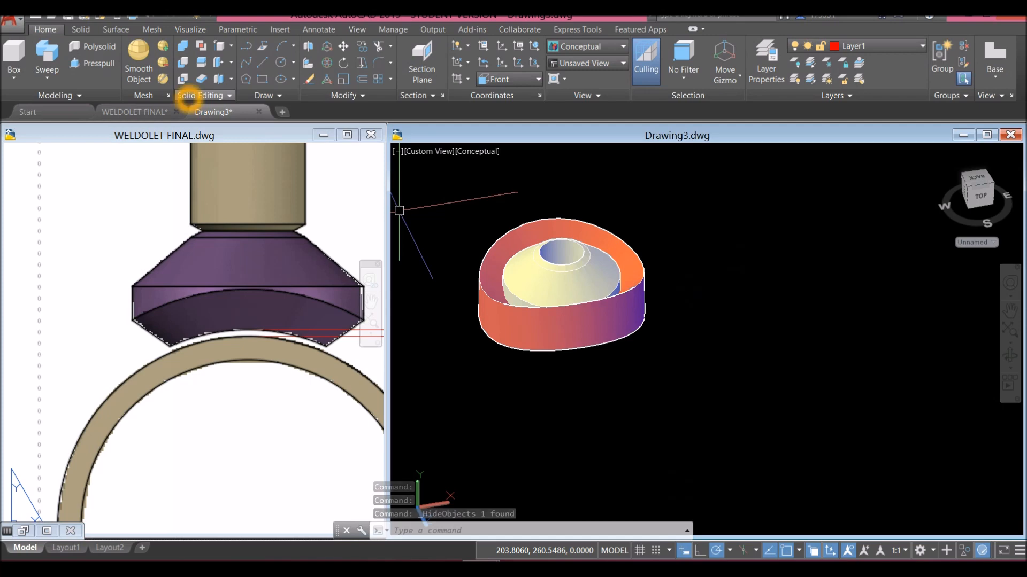
Subtract the swept ring solid from the weldolet body.
click(182, 63)
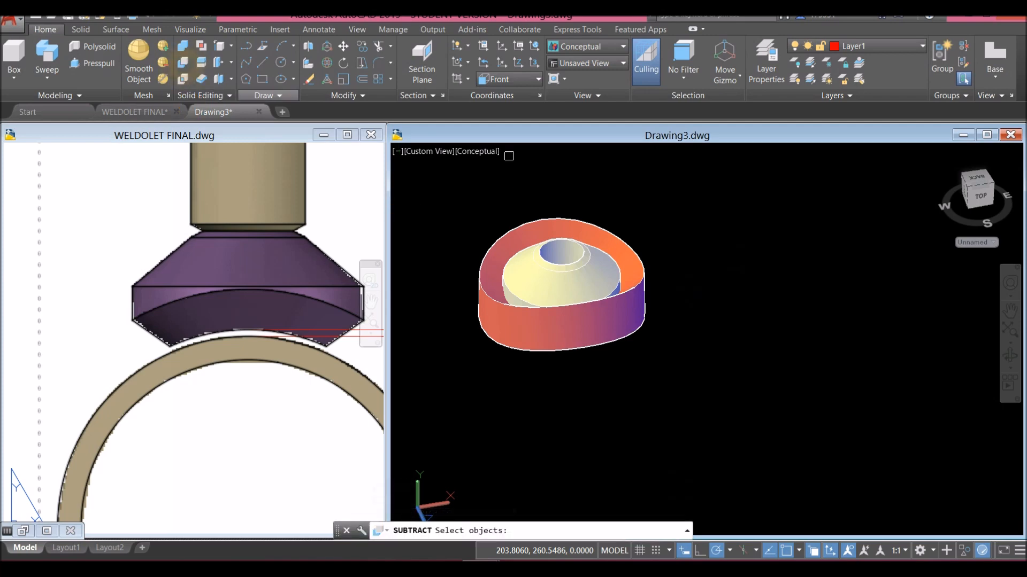
click(575, 266)
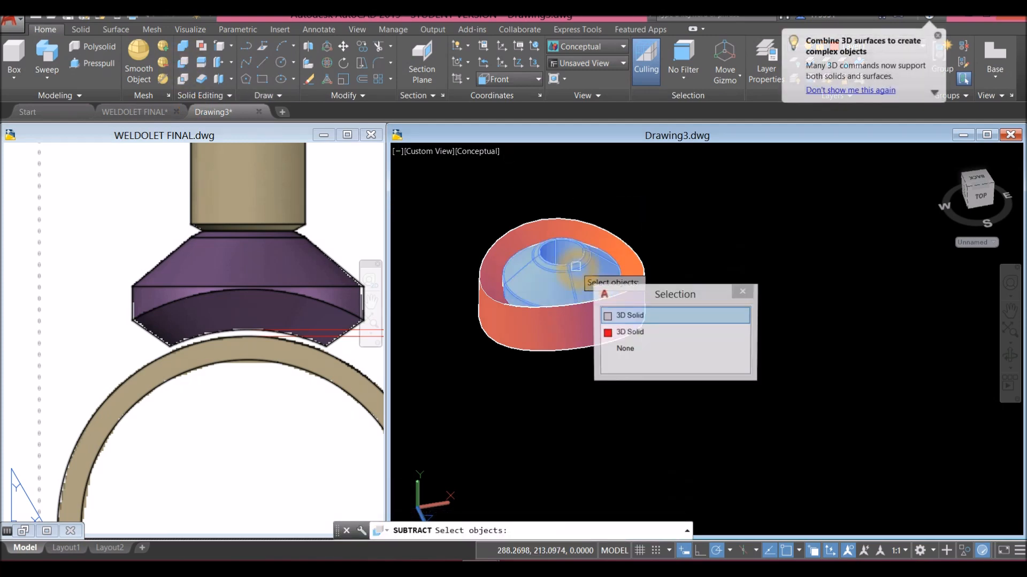
right_click(619, 210)
right_click(620, 209)
click(627, 243)
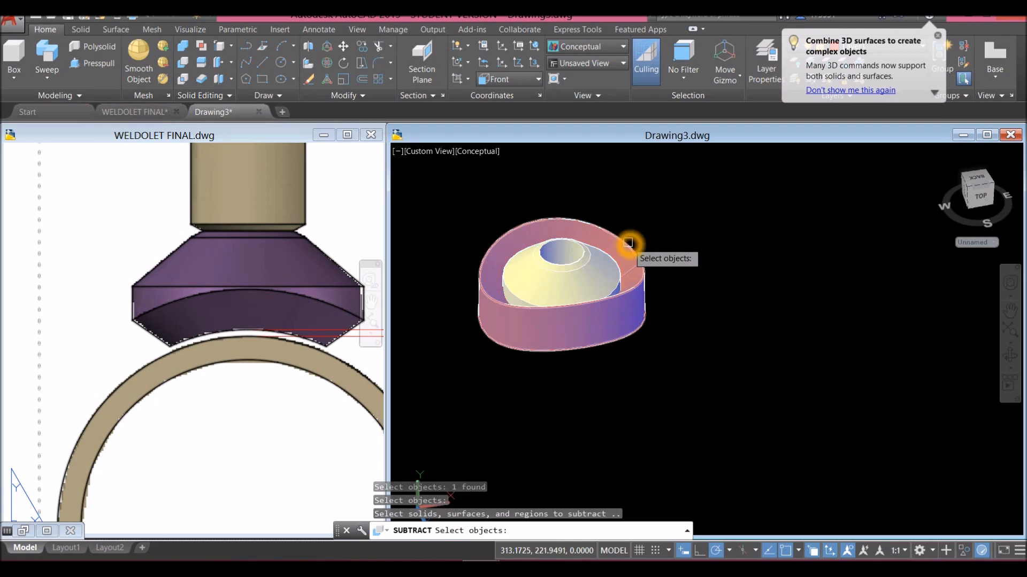
click(628, 242)
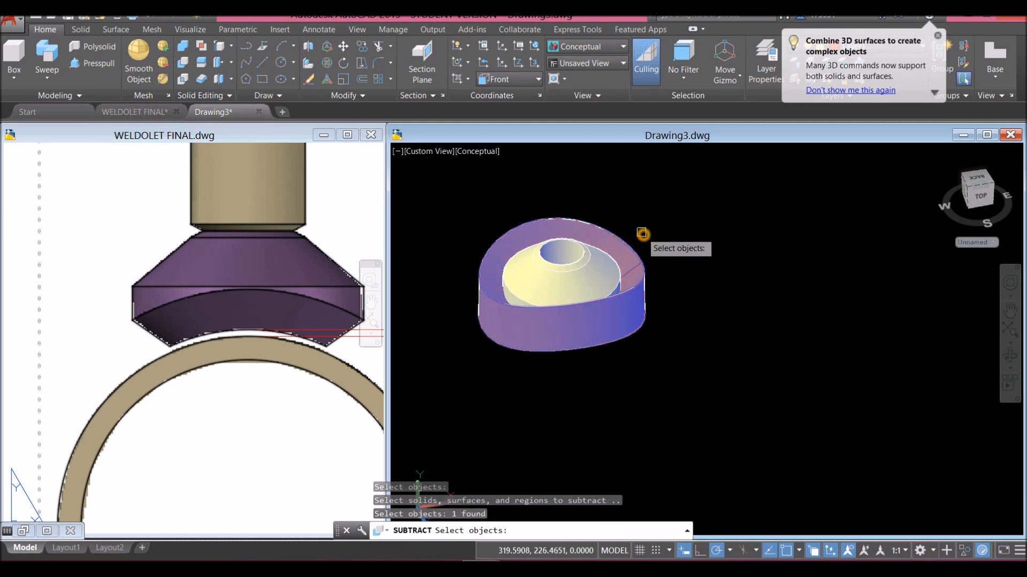
right_click(644, 234)
Copy the circular edge inside the weldolet's underside opening in place, using the same point as base and second displacement point.
mouse_move(631, 275)
middle_down()
mouse_move(644, 218)
mouse_move(627, 265)
mouse_move(648, 256)
mouse_move(661, 193)
middle_up()
scroll(585, 275, up, 8)
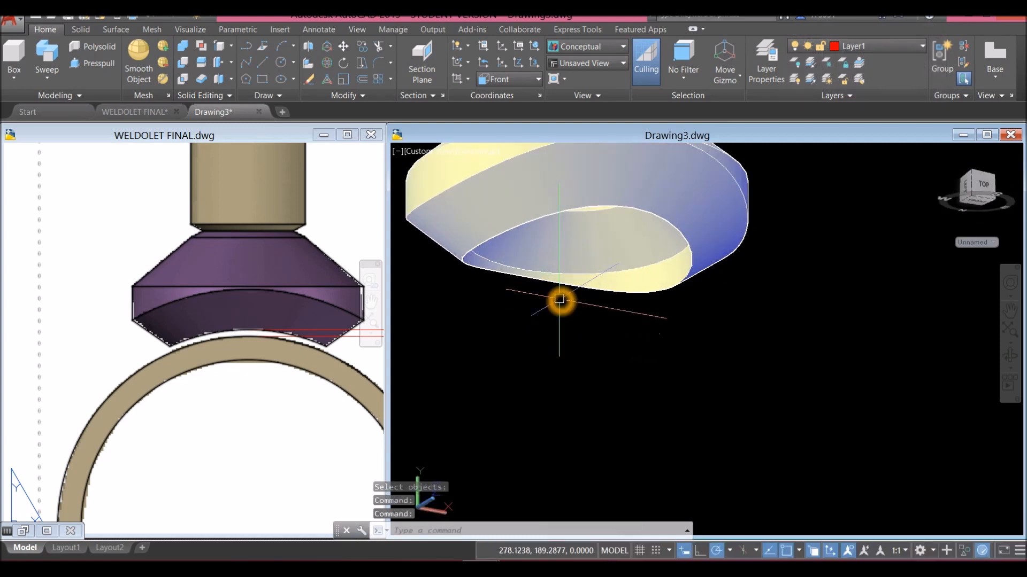
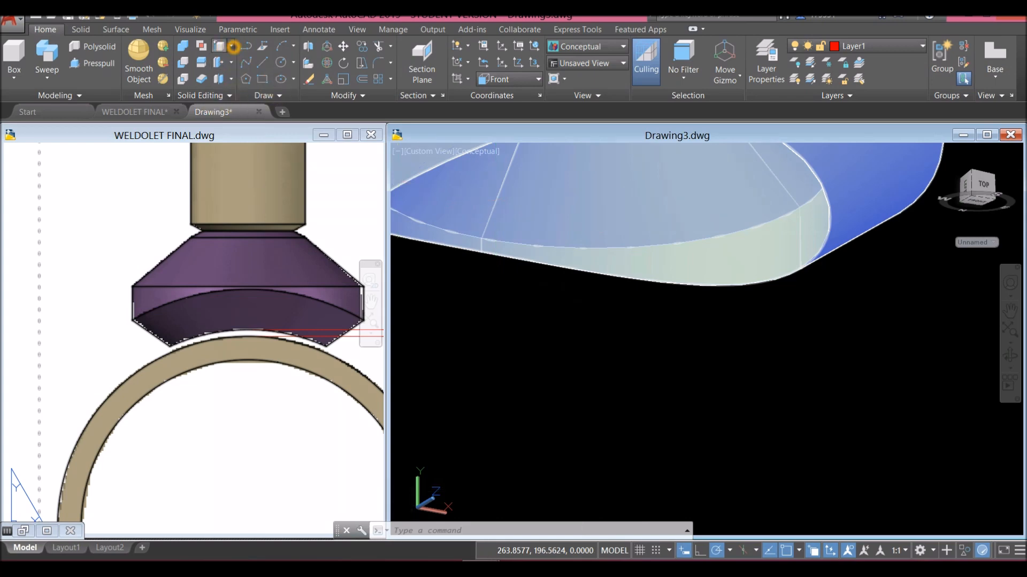
click(232, 47)
click(246, 151)
click(666, 249)
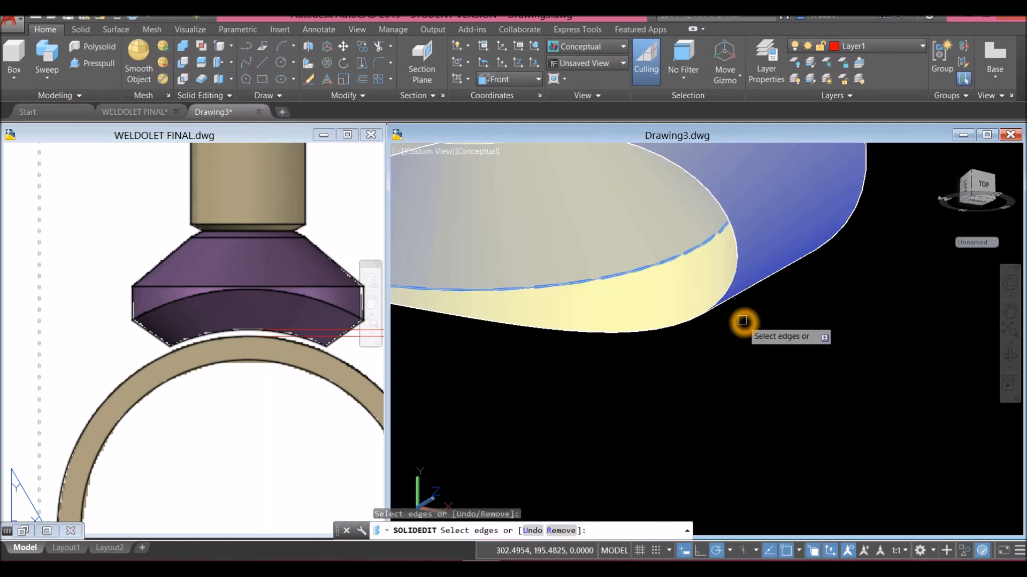
right_click(742, 321)
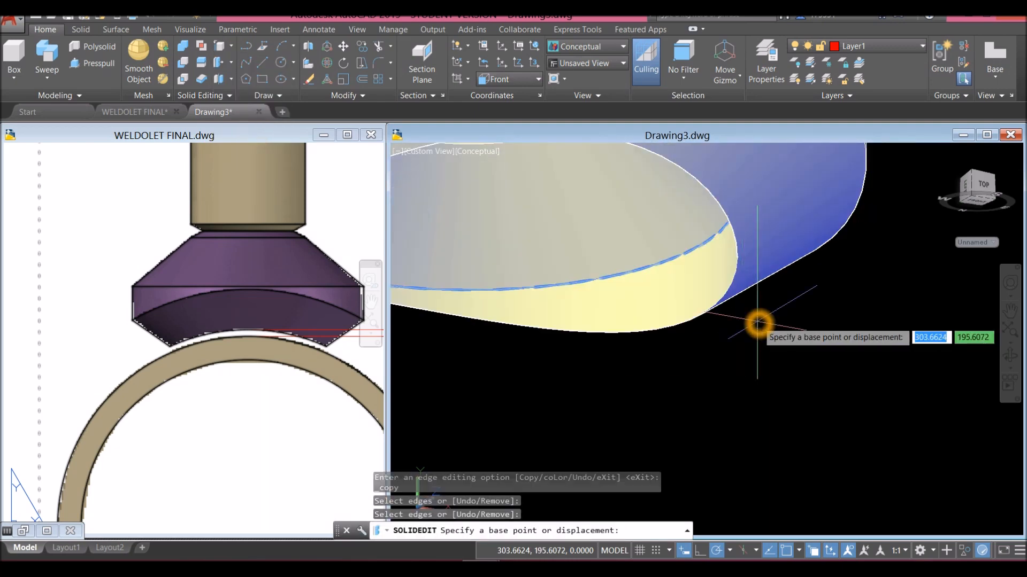
scroll(759, 322, down, 3)
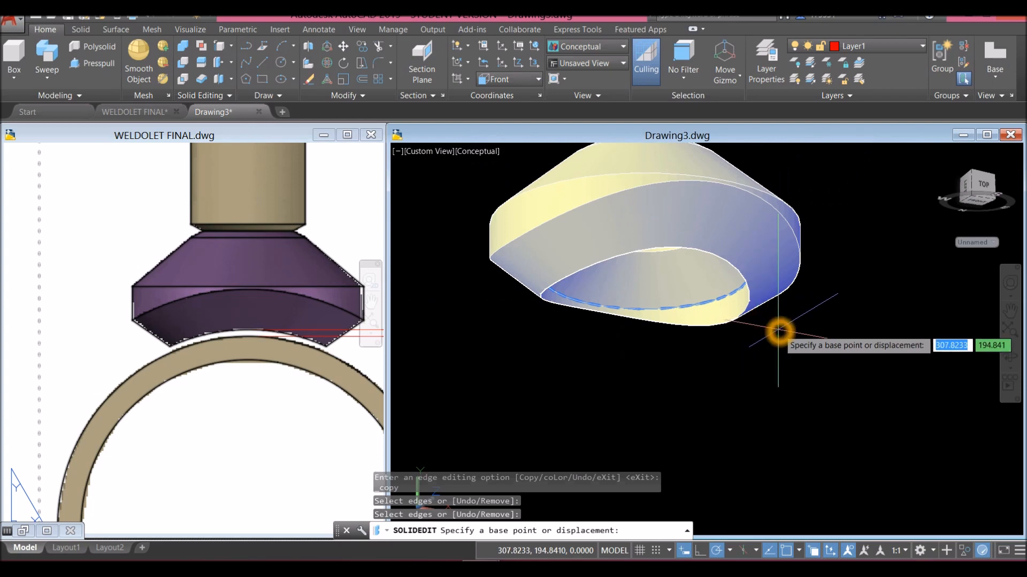
click(778, 332)
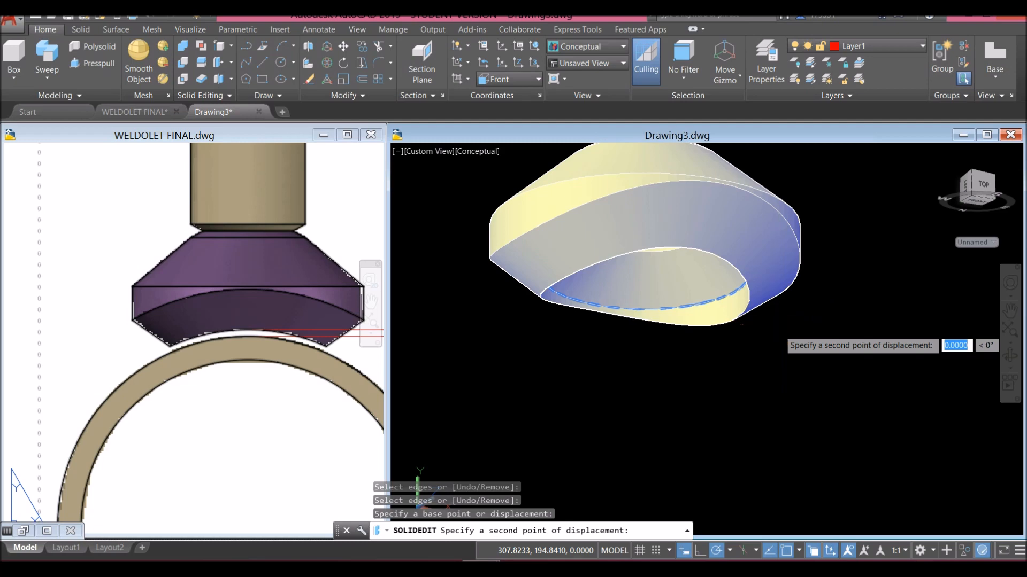
click(778, 331)
click(809, 404)
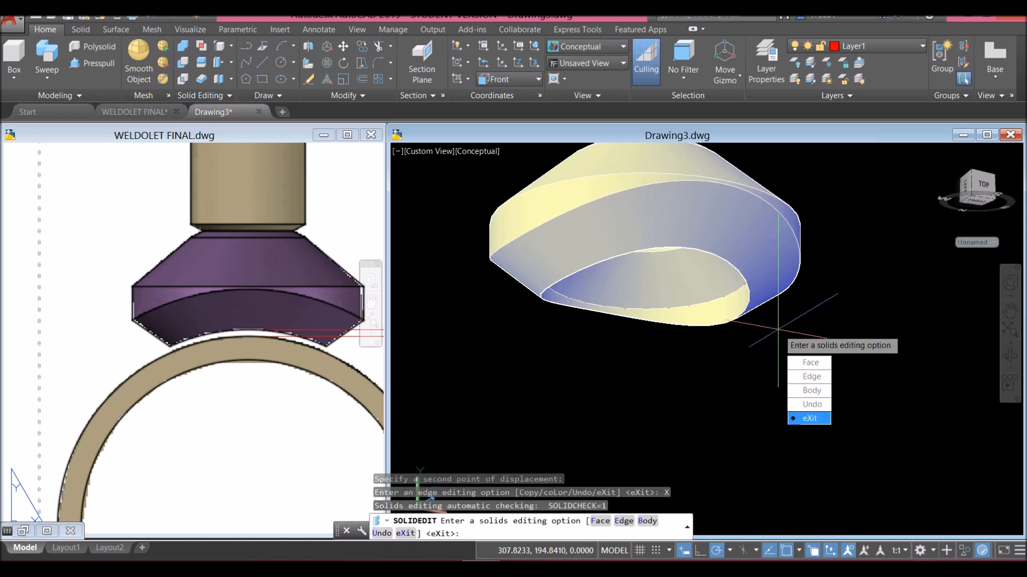
click(812, 425)
Extrude the copied circle 30 units downward from the weldolet's underside as a solid cylinder.
click(698, 277)
click(704, 294)
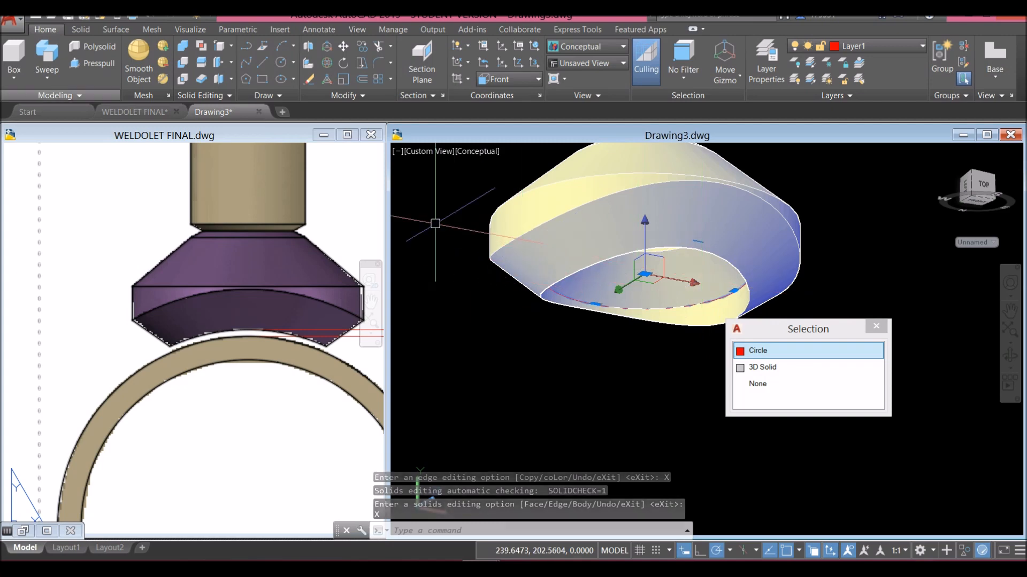
click(53, 75)
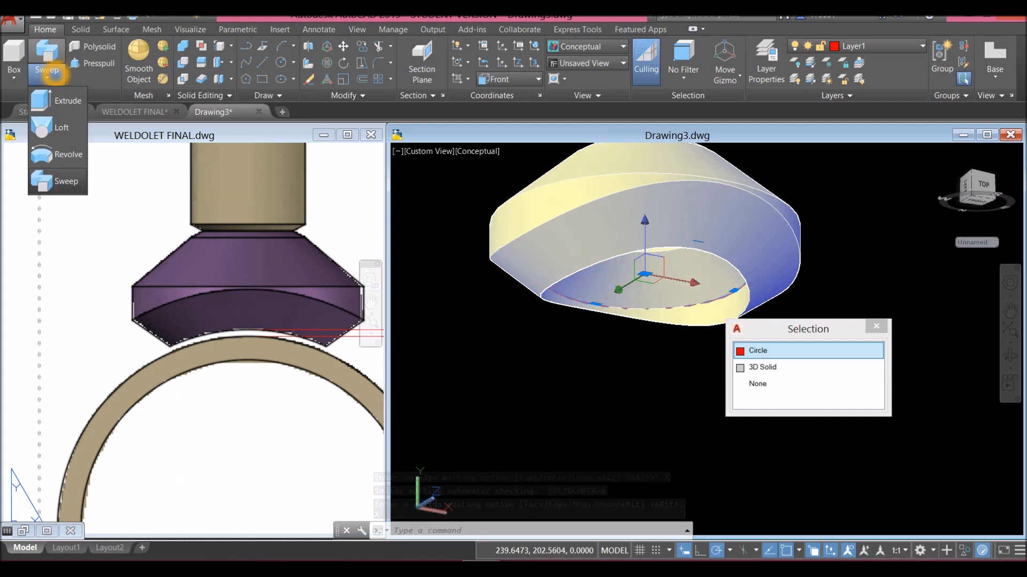
click(47, 78)
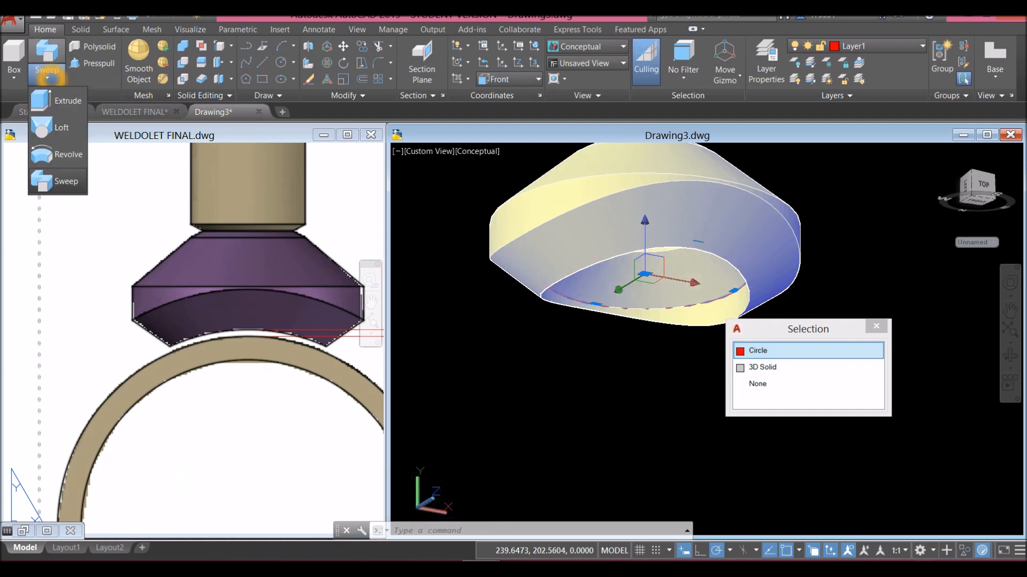
click(61, 103)
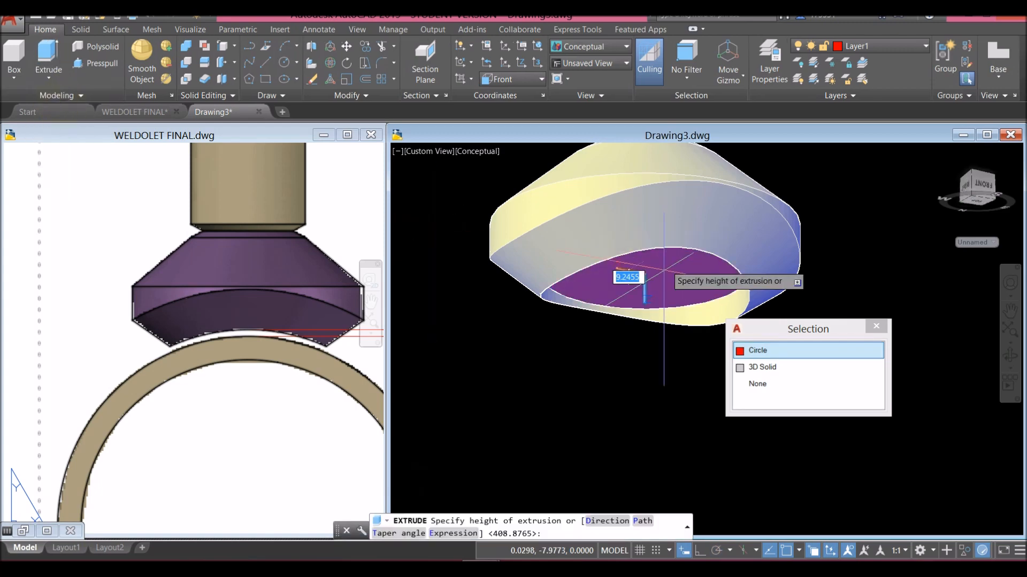
scroll(626, 373, down, 2)
middle_drag(625, 373, 598, 320)
scroll(598, 323, down, 2)
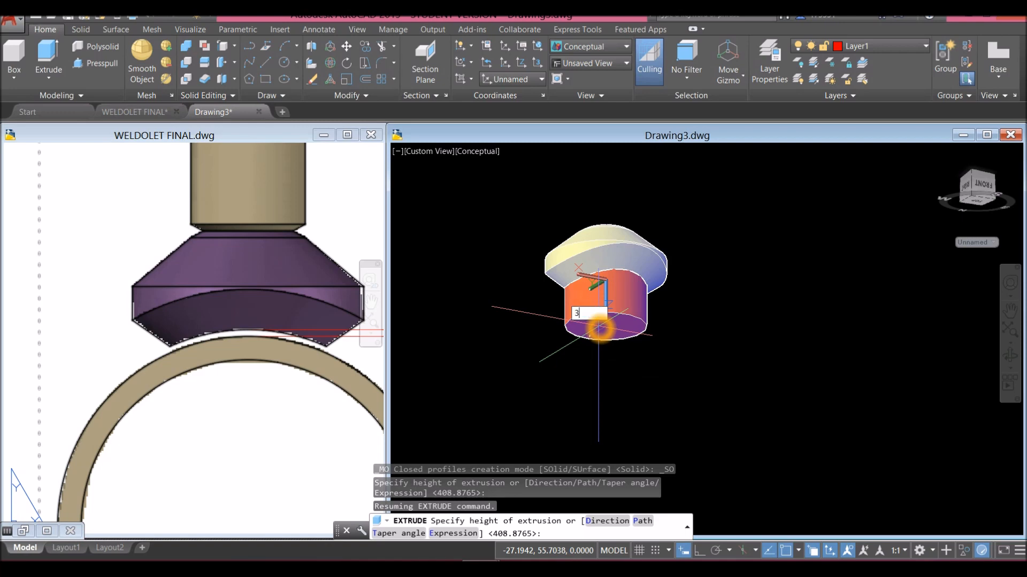
text(30)
key(Return)
End the object isolation to bring back the hidden pipe cylinder.
right_click(655, 207)
mouse_move(721, 260)
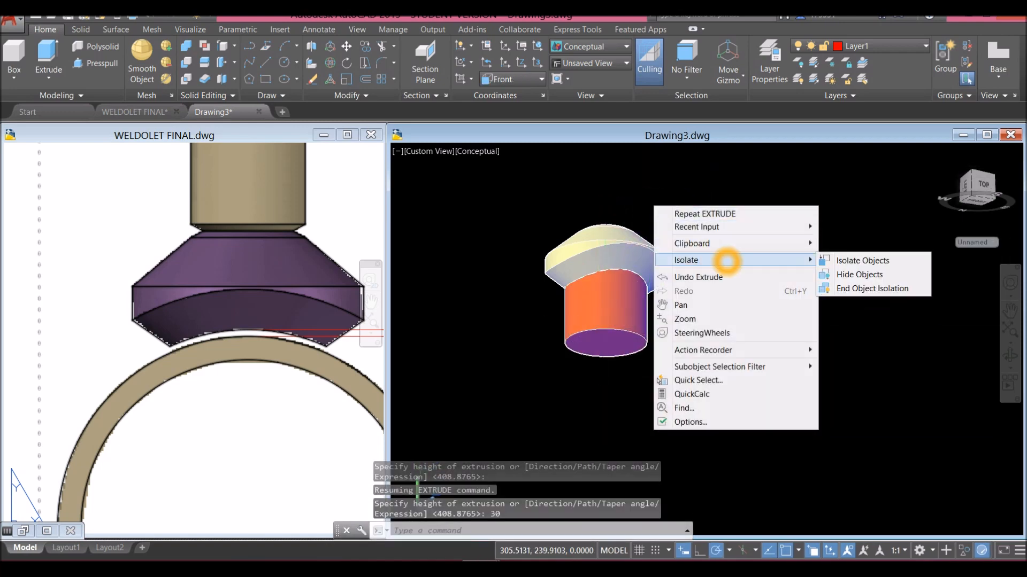
click(733, 172)
click(775, 189)
click(776, 186)
right_click(776, 185)
click(809, 240)
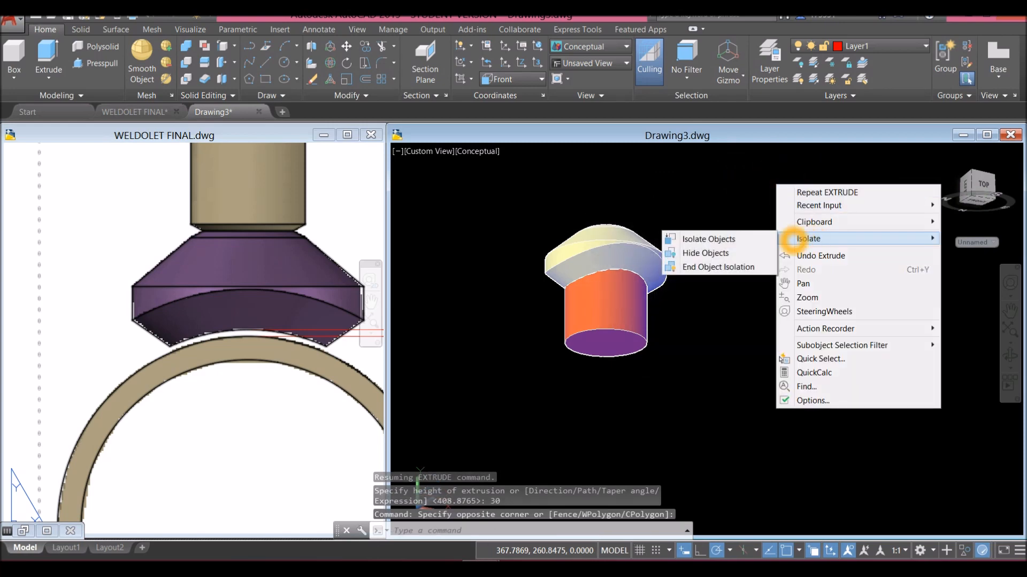
click(715, 267)
shift+middle_drag(710, 263, 685, 298)
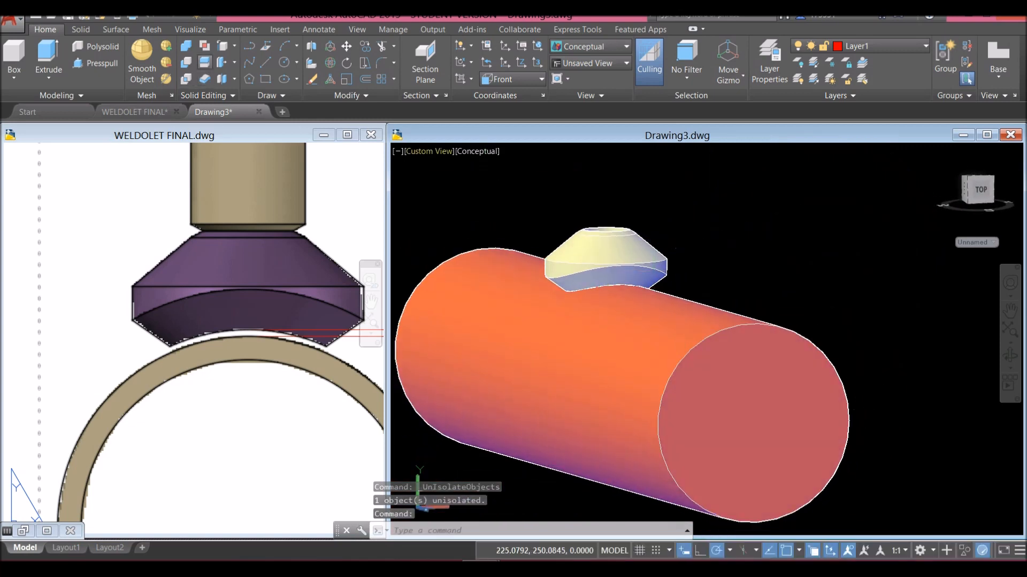
click(225, 53)
scroll(586, 206, down, 2)
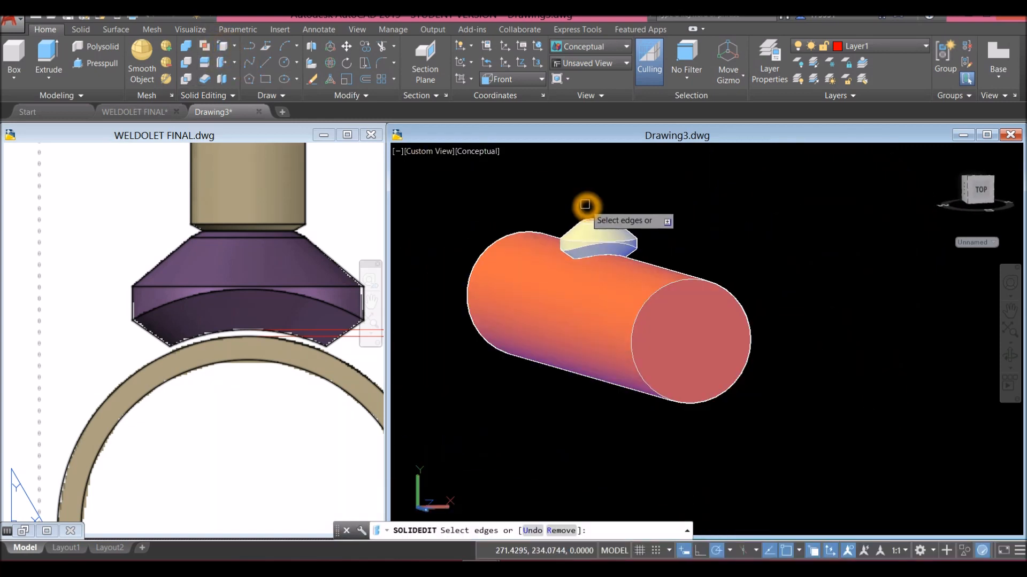
key(Escape)
Examine the reducing weldolet seated on the pipe from several distances and angles.
scroll(586, 204, down, 4)
scroll(628, 284, up, 3)
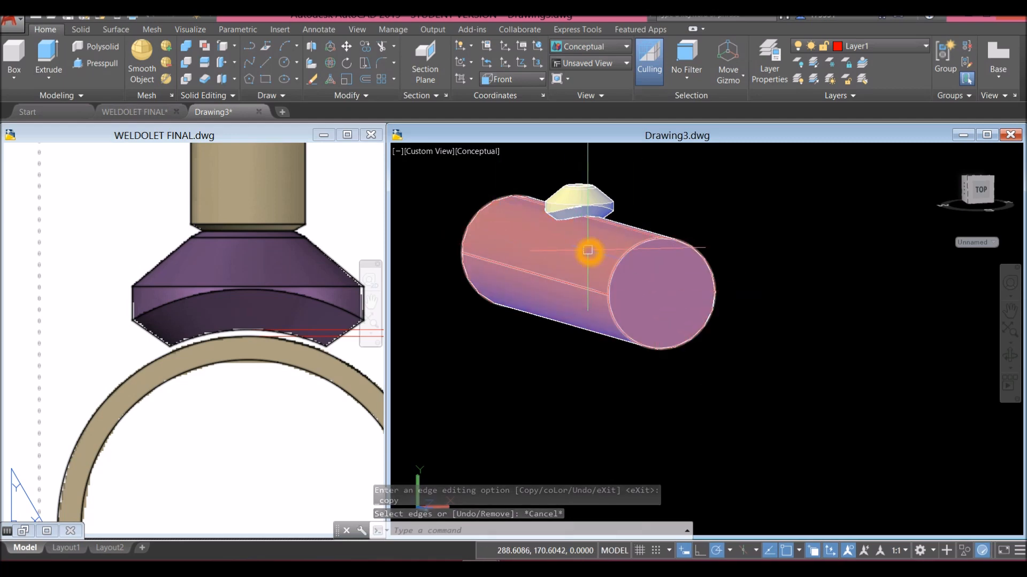
shift+middle_drag(588, 250, 620, 270)
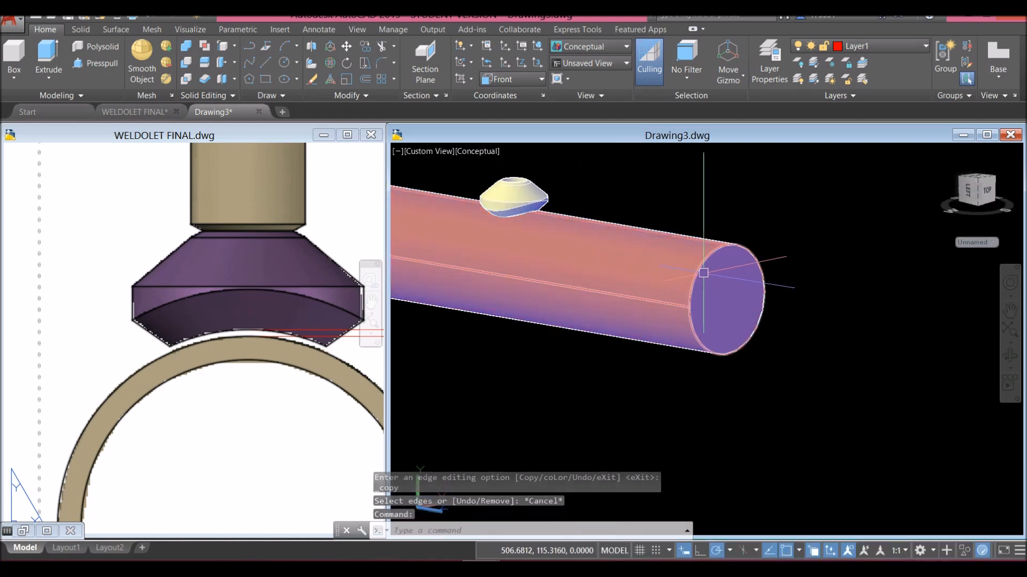
scroll(702, 284, down, 3)
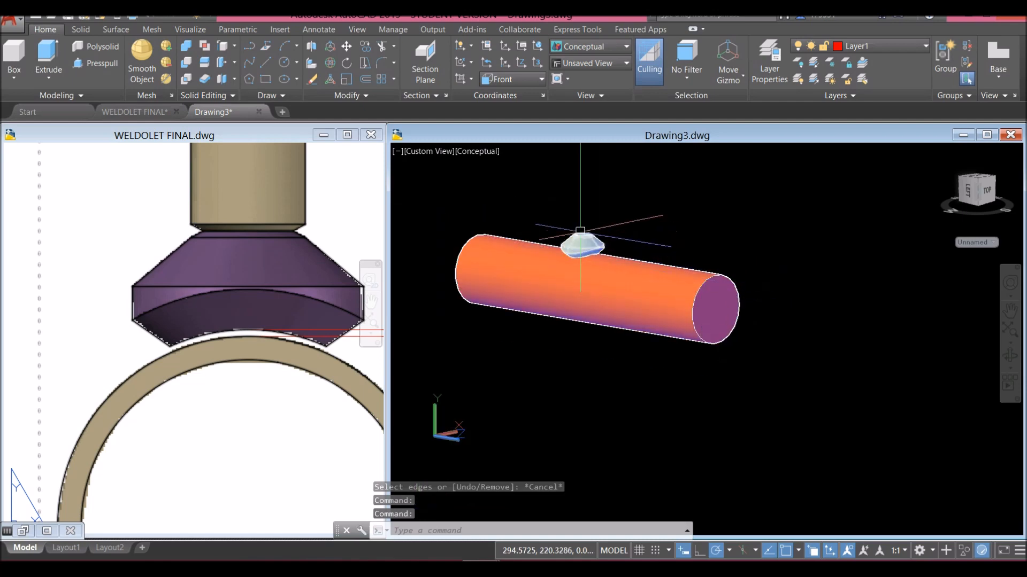
scroll(580, 231, up, 3)
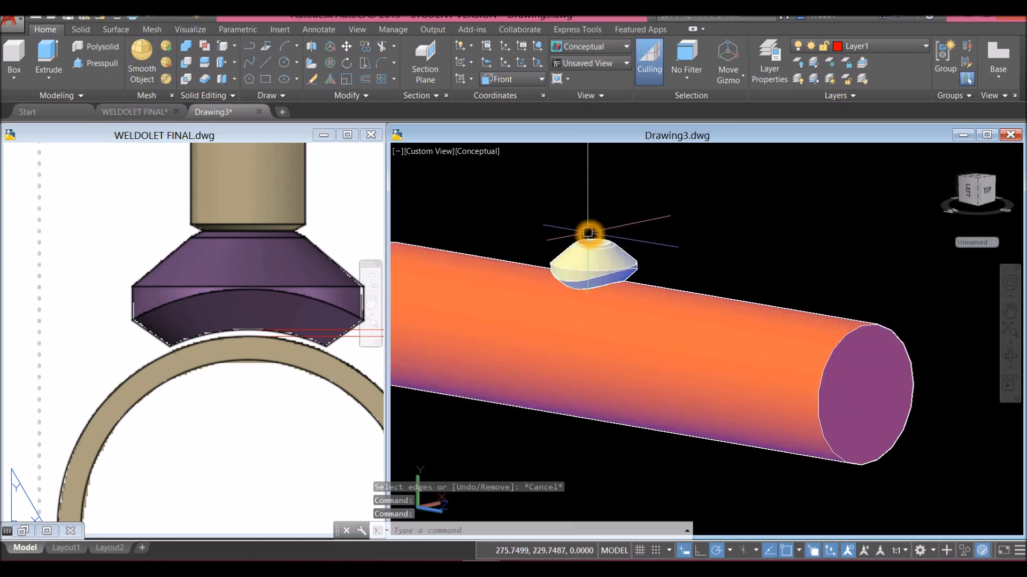
scroll(578, 214, down, 3)
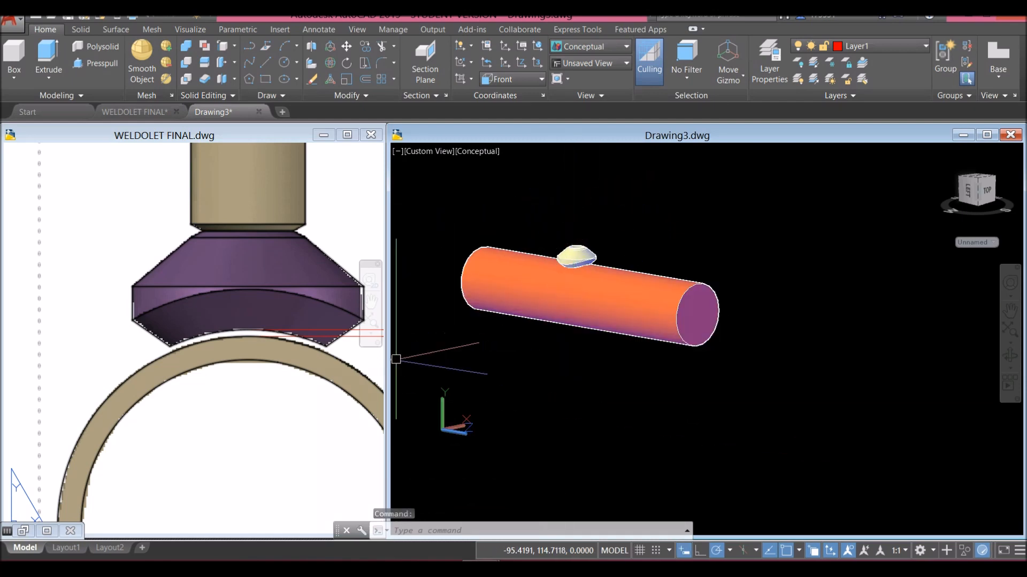
scroll(573, 241, up, 5)
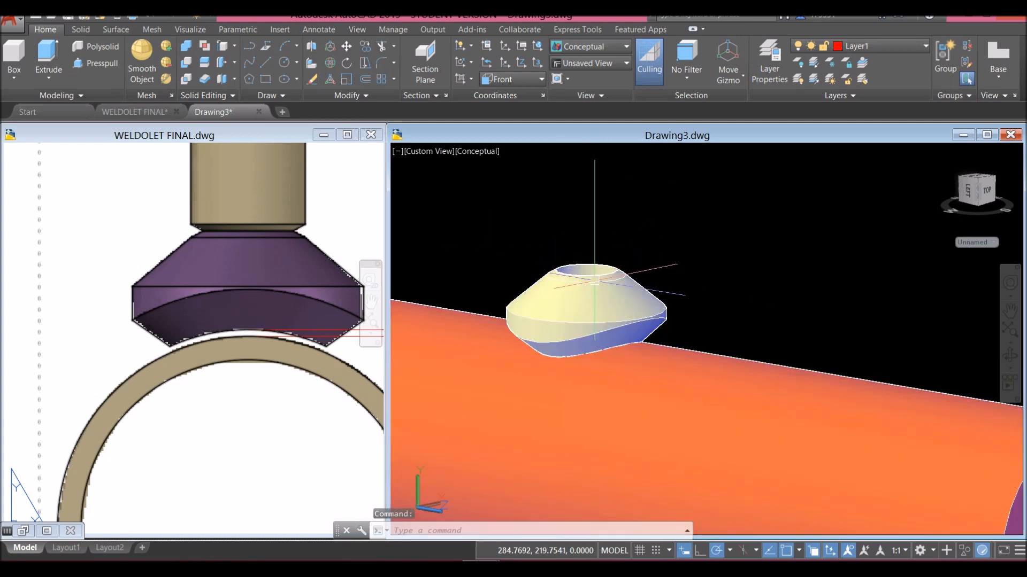
click(595, 279)
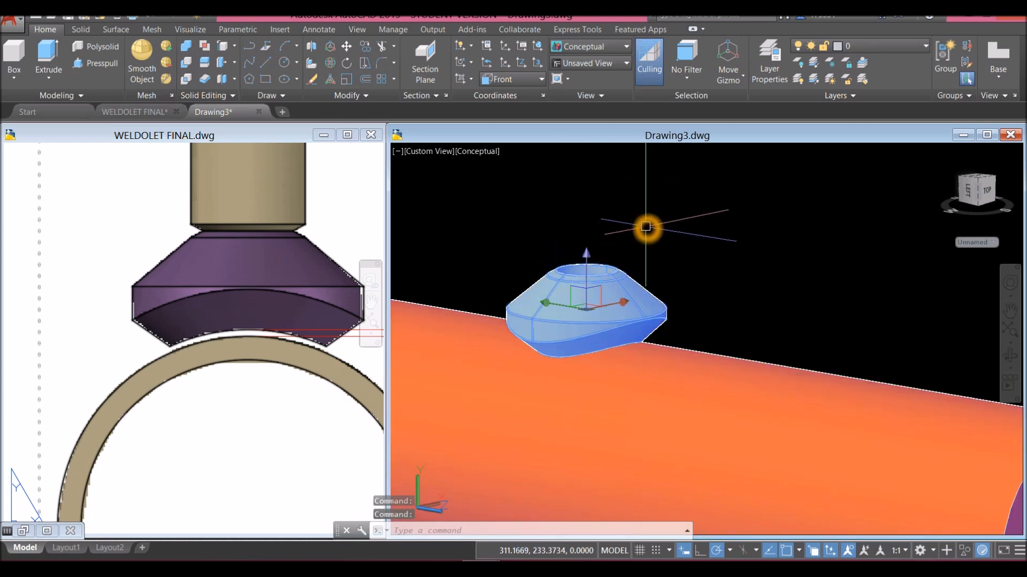
key(Escape)
scroll(644, 229, down, 3)
scroll(643, 229, up, 3)
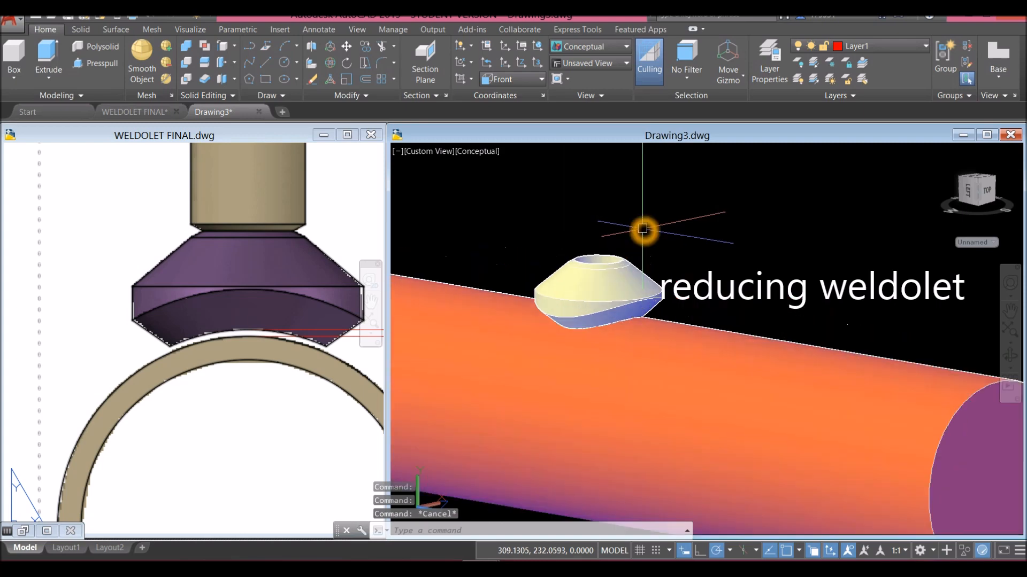
click(627, 276)
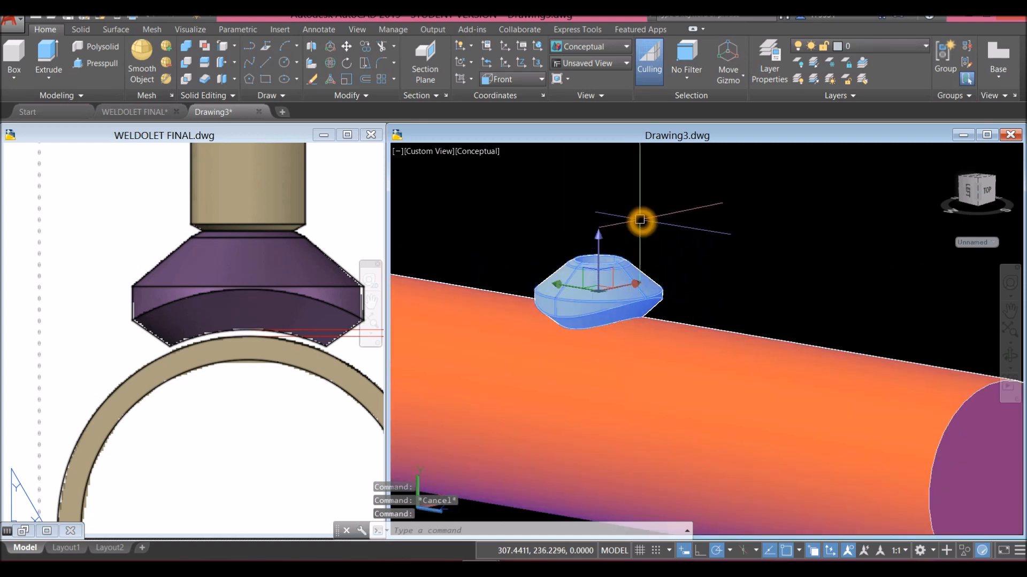
key(Escape)
scroll(640, 220, down, 2)
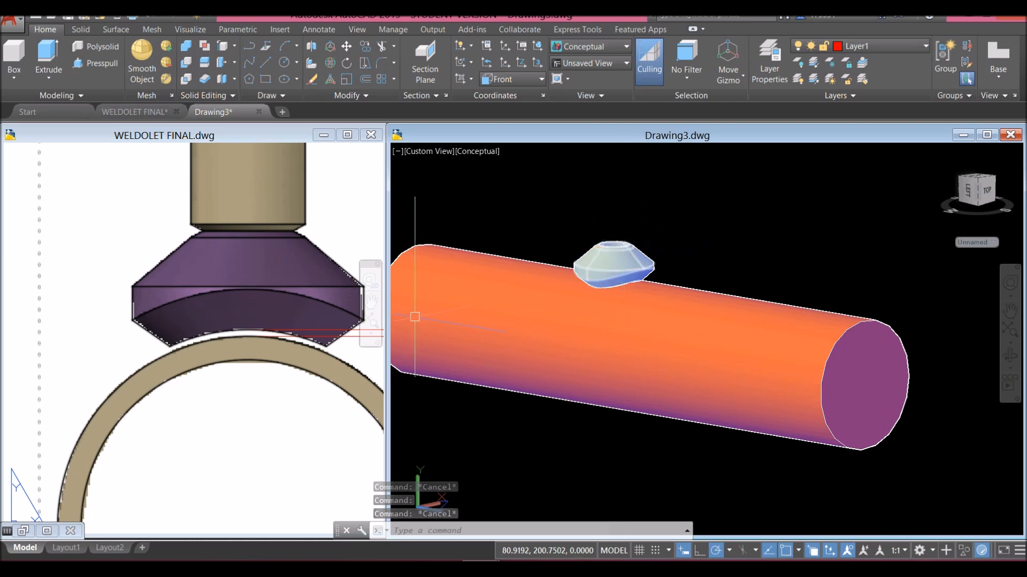
Check the pipe wall thickness and weld gap dimensions in WELDOLET FINAL.dwg and return to Drawing3.dwg.
click(253, 398)
scroll(255, 384, down, 2)
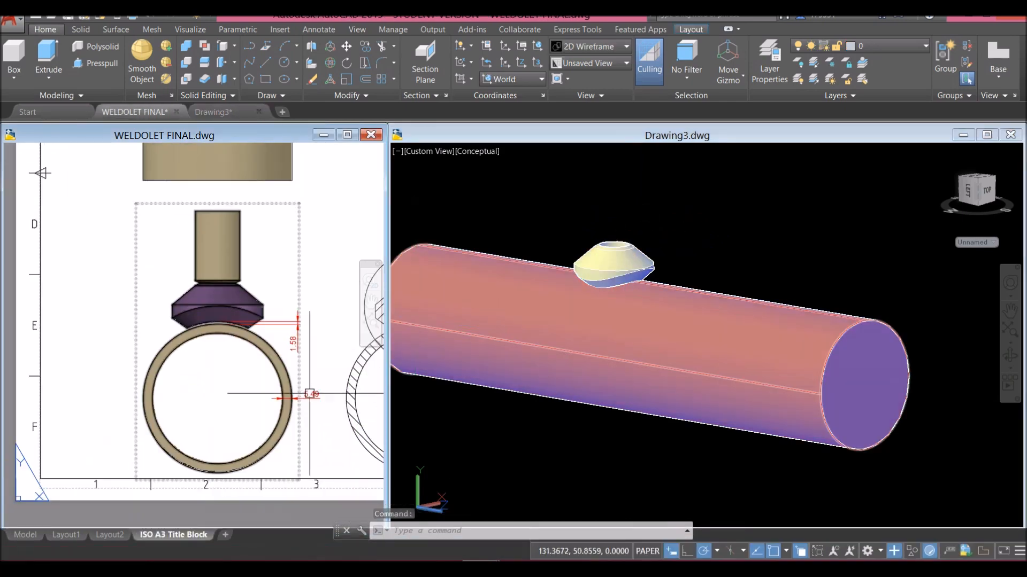
scroll(310, 401, up, 4)
click(737, 218)
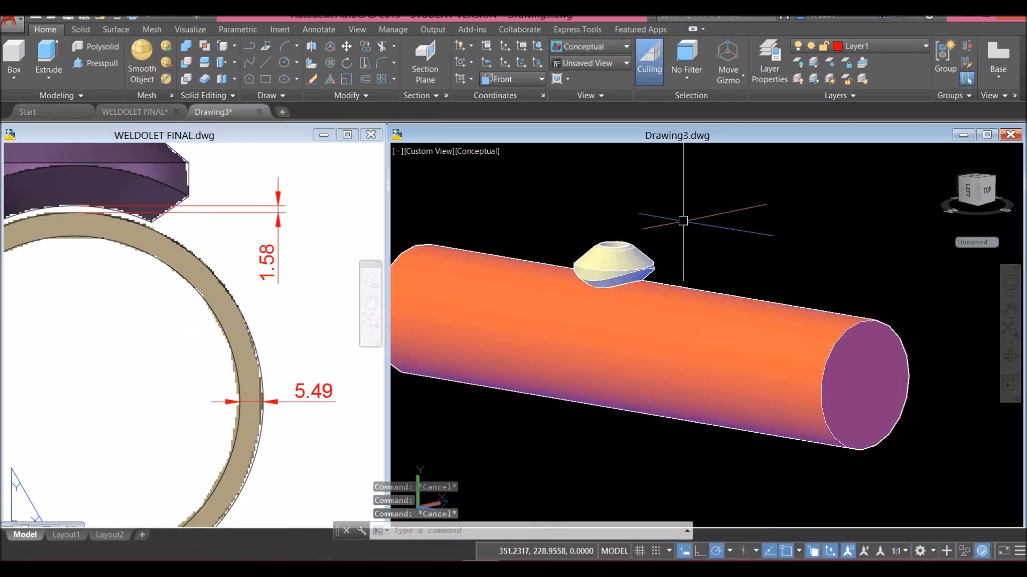
Copy the circular edge of the pipe's open end in place, using the end face's centre as base and second point.
click(222, 46)
middle_drag(864, 291, 738, 280)
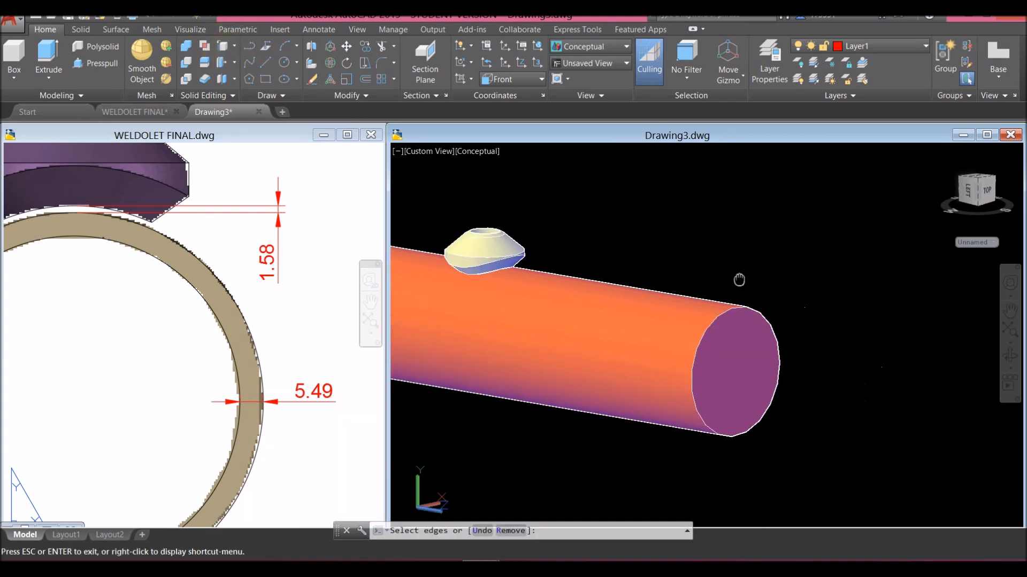
scroll(731, 334, up, 4)
click(697, 289)
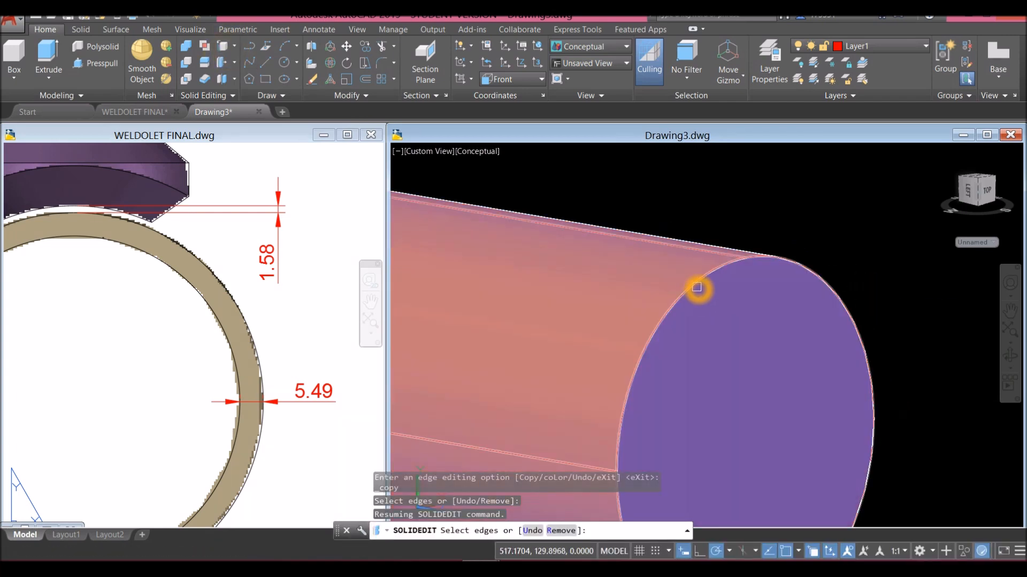
right_click(772, 239)
click(797, 241)
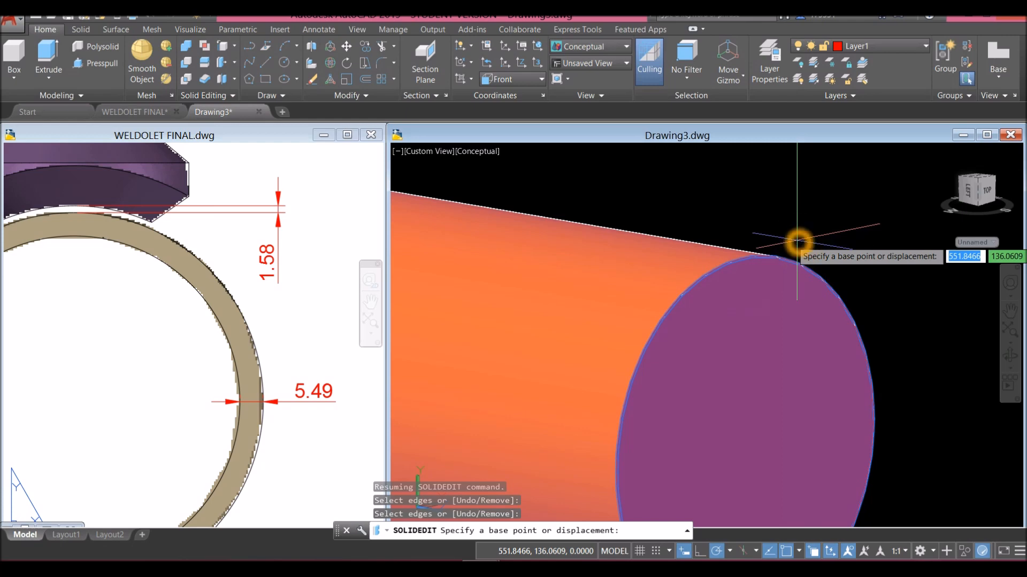
scroll(791, 268, down, 3)
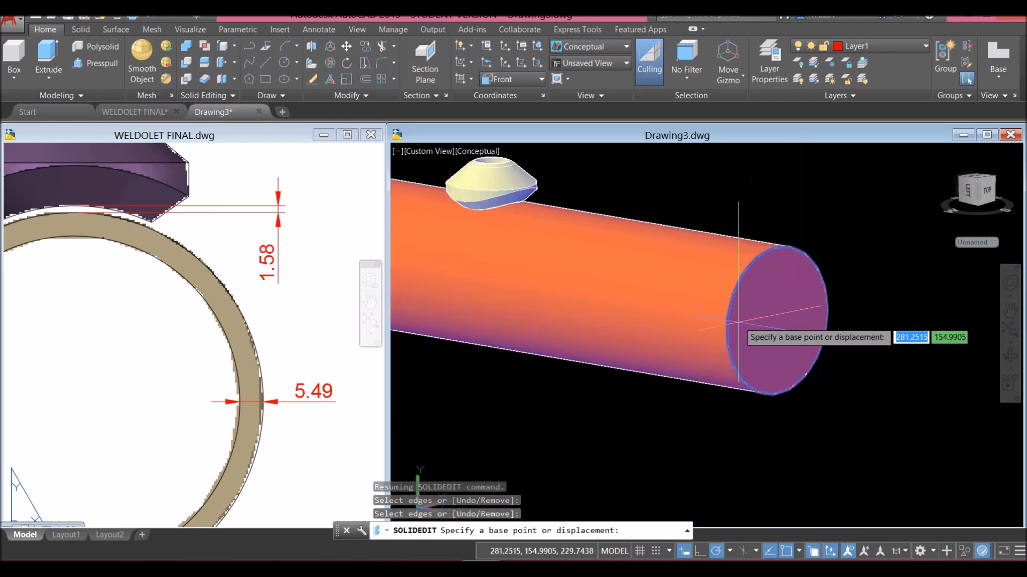
click(777, 320)
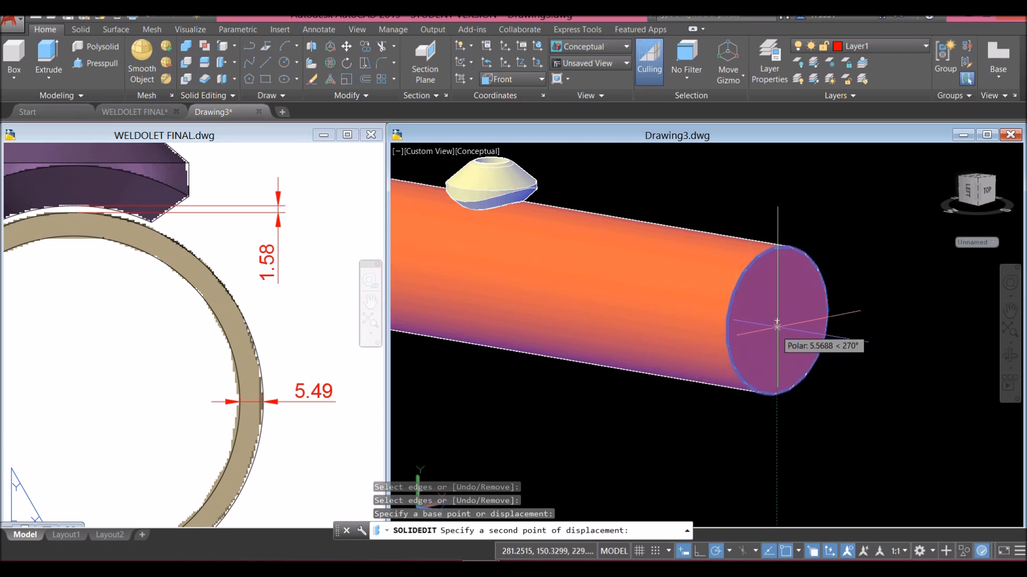
click(779, 325)
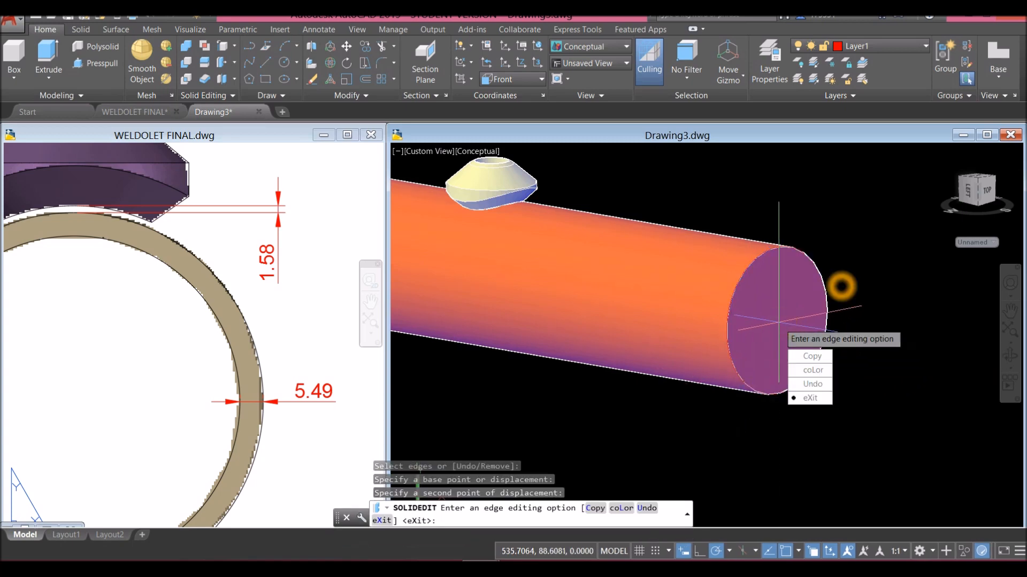
key(Return)
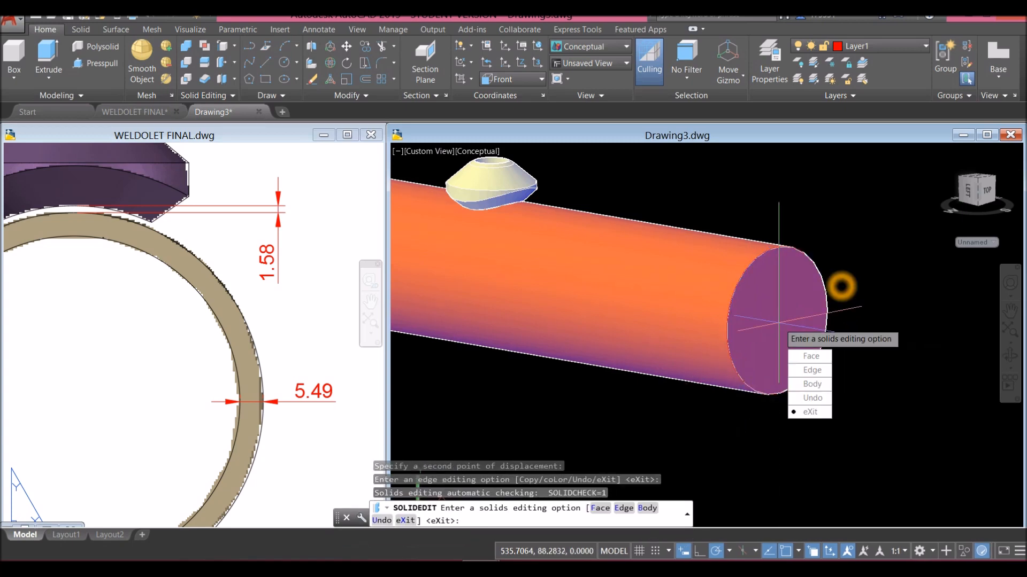
key(Return)
click(775, 247)
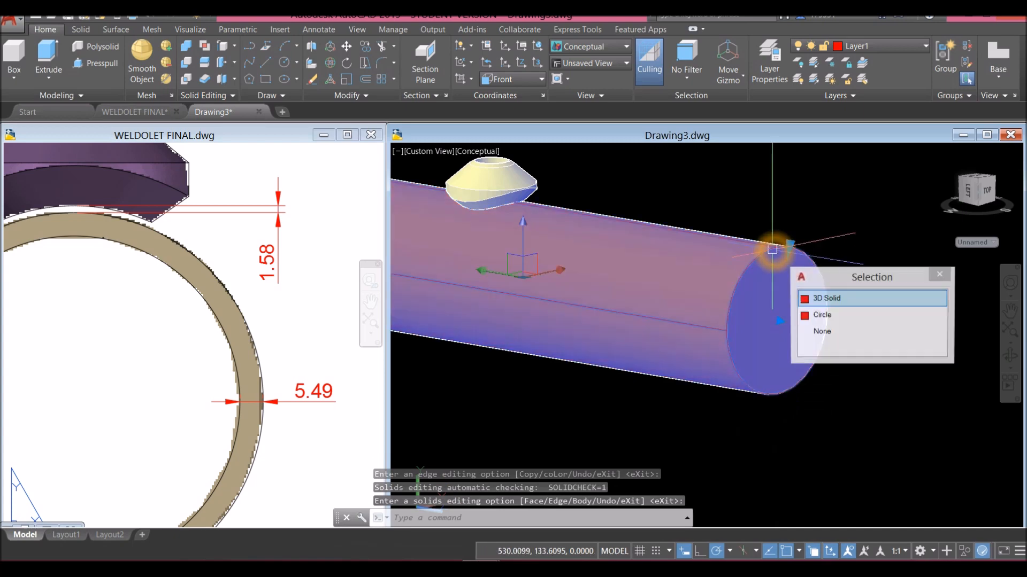
click(848, 323)
key(Escape)
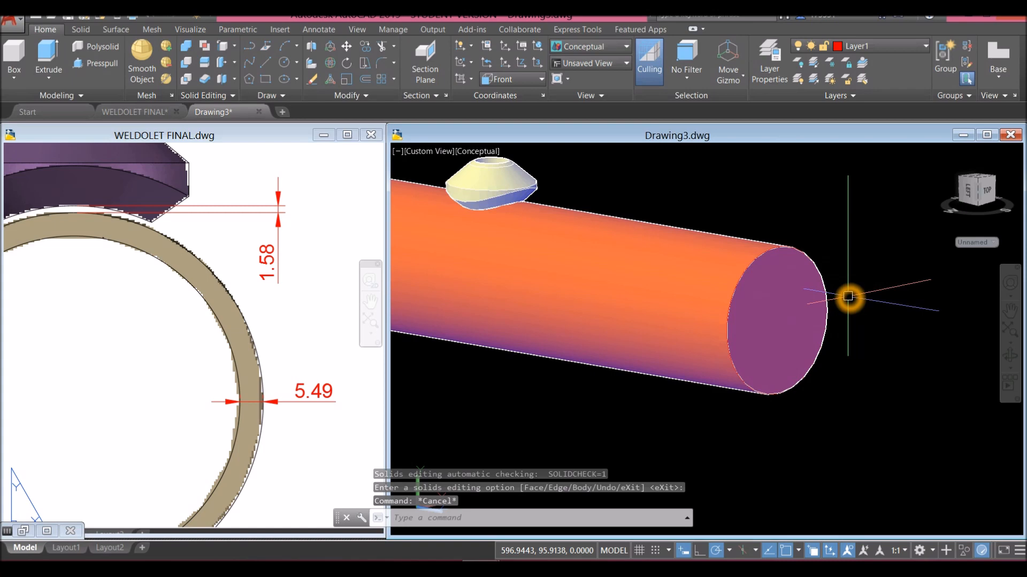
Offset the copied circle on the pipe's end face inward by 5.49.
key(Return)
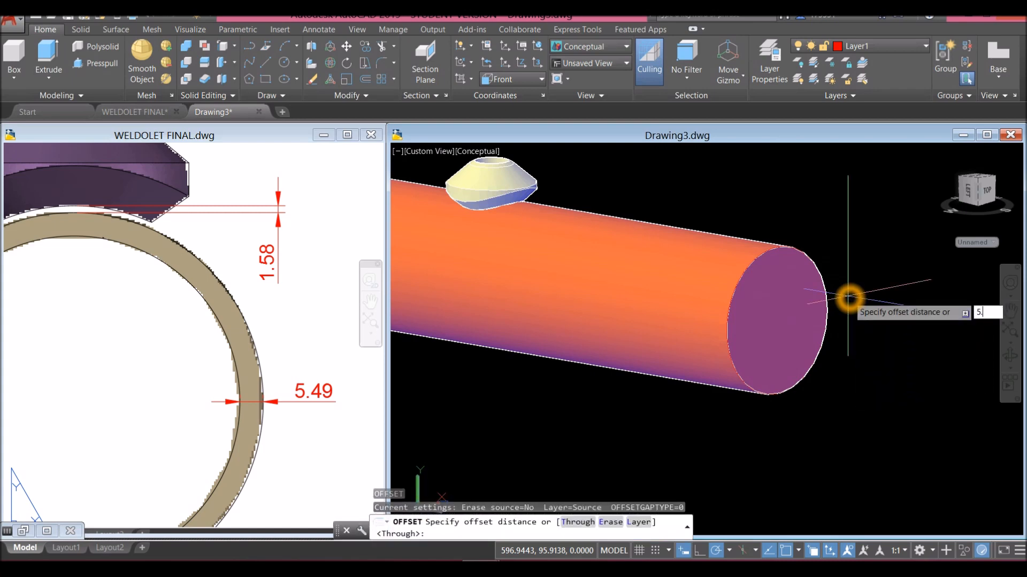
key(Return)
click(825, 283)
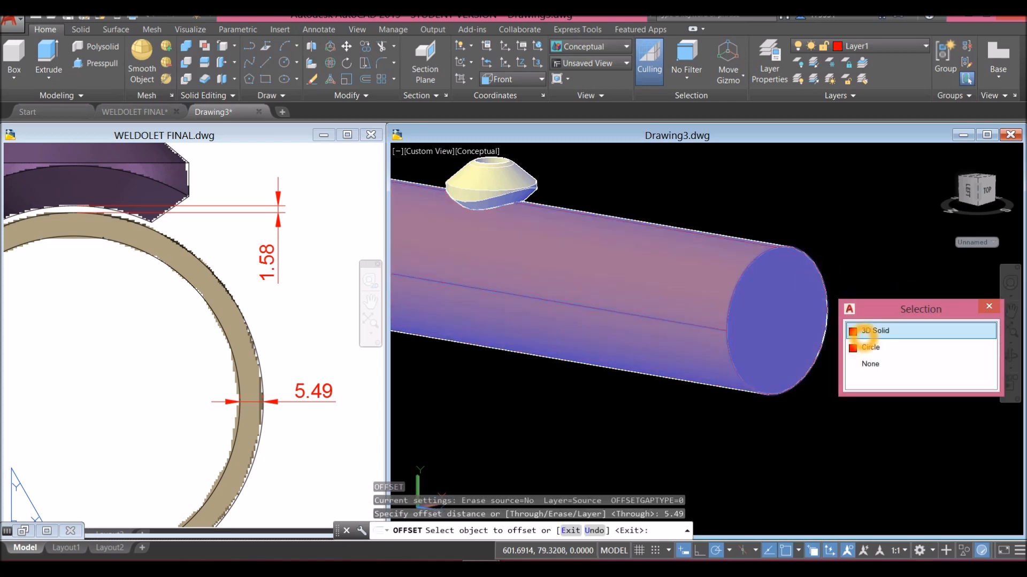
click(870, 347)
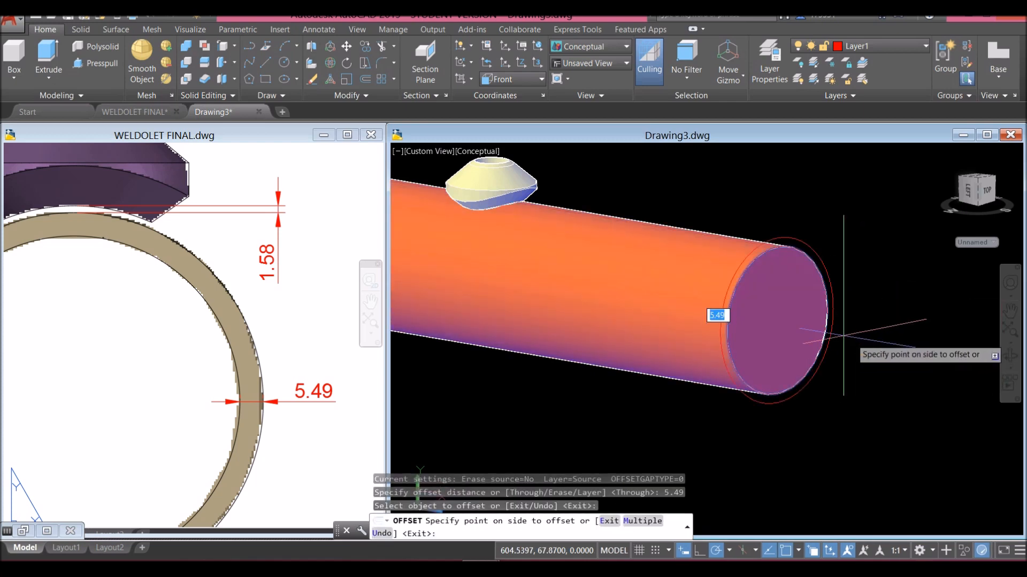
click(788, 317)
right_click(793, 291)
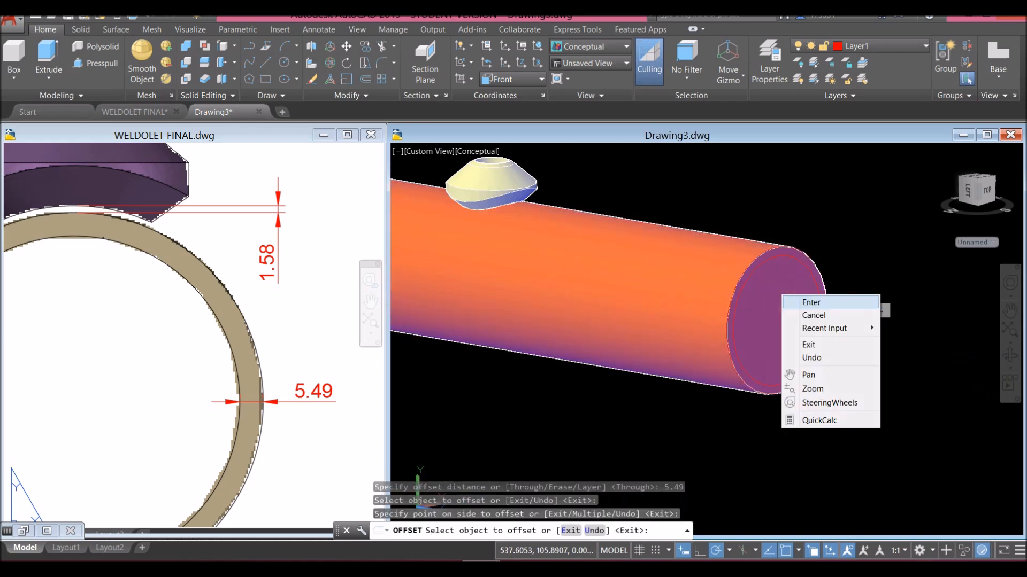
click(810, 300)
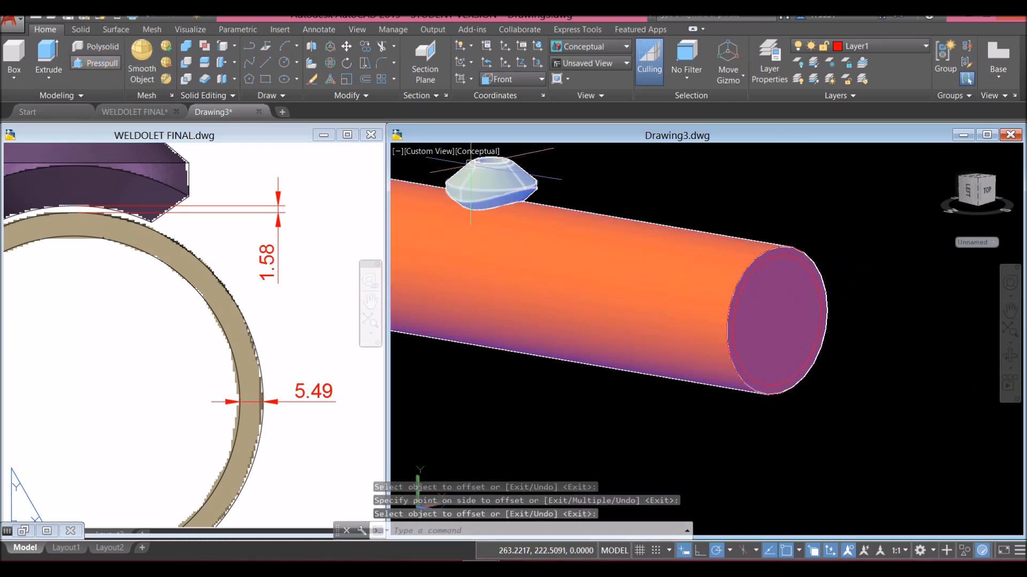
Hollow out the pipe by Presspulling the area inside the offset circle back past the pipe's far end.
click(95, 63)
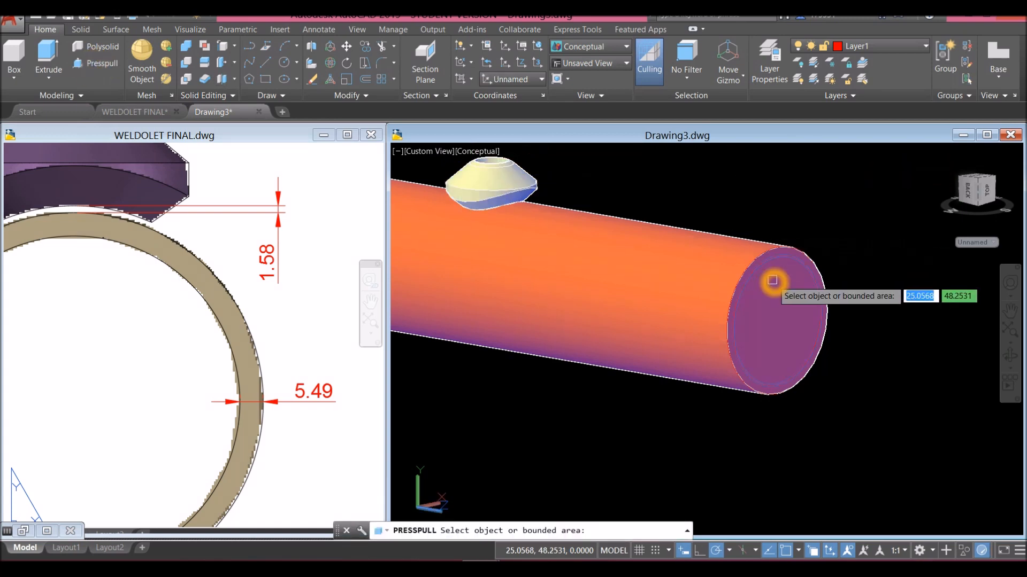
scroll(774, 274, up, 3)
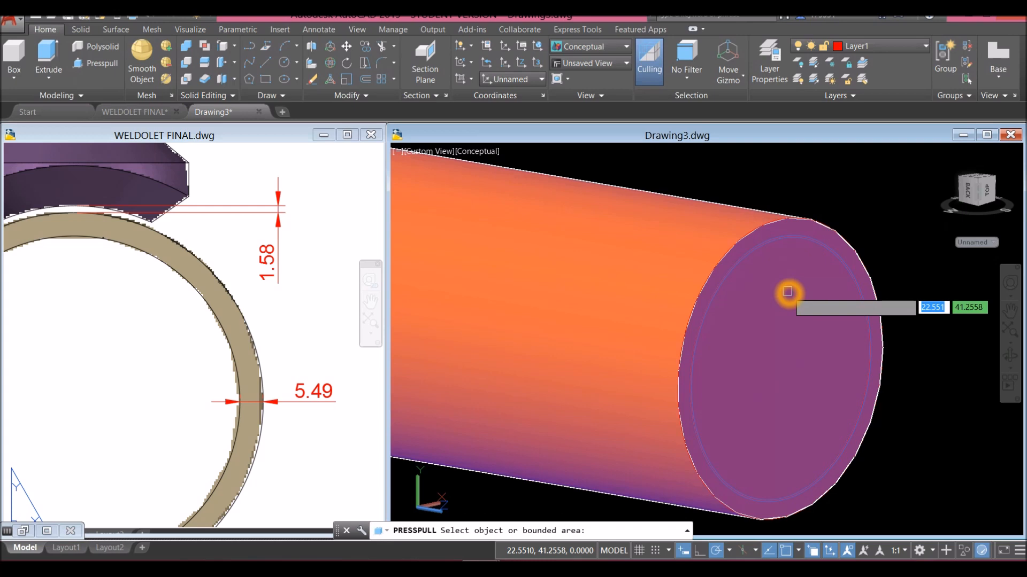
click(788, 292)
scroll(788, 291, down, 4)
scroll(791, 289, up, 2)
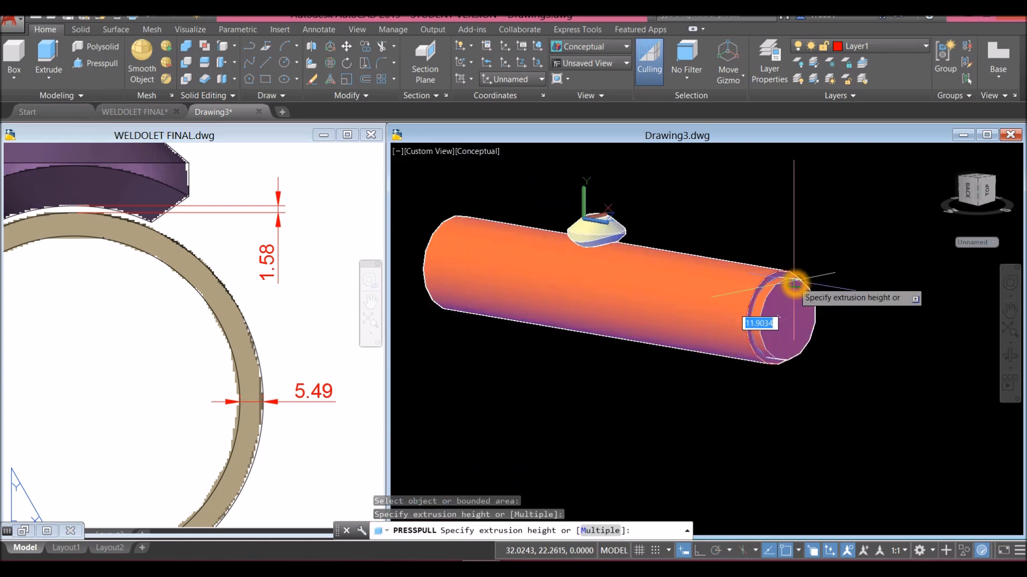
scroll(706, 286, down, 3)
middle_drag(706, 287, 779, 293)
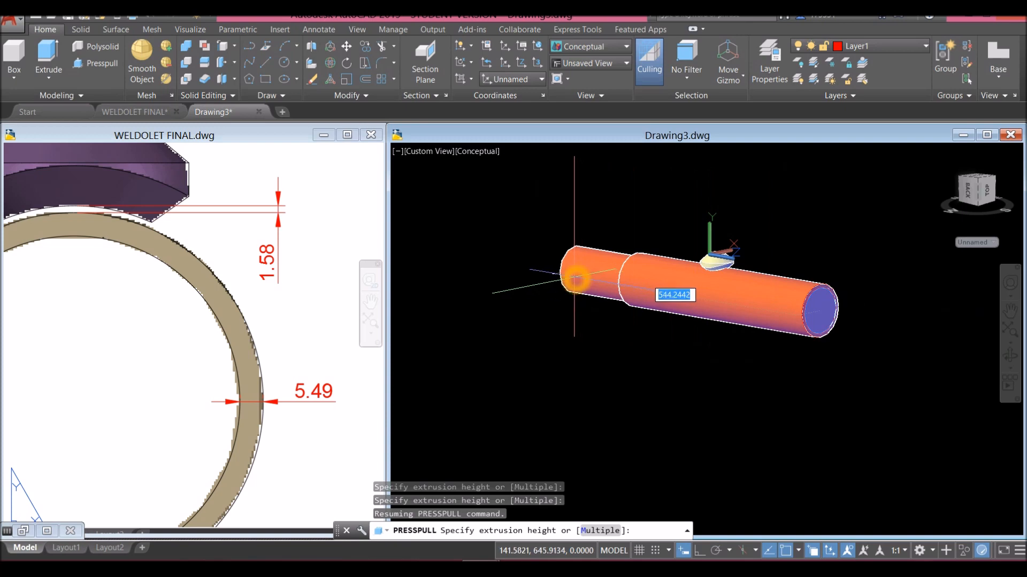
click(575, 279)
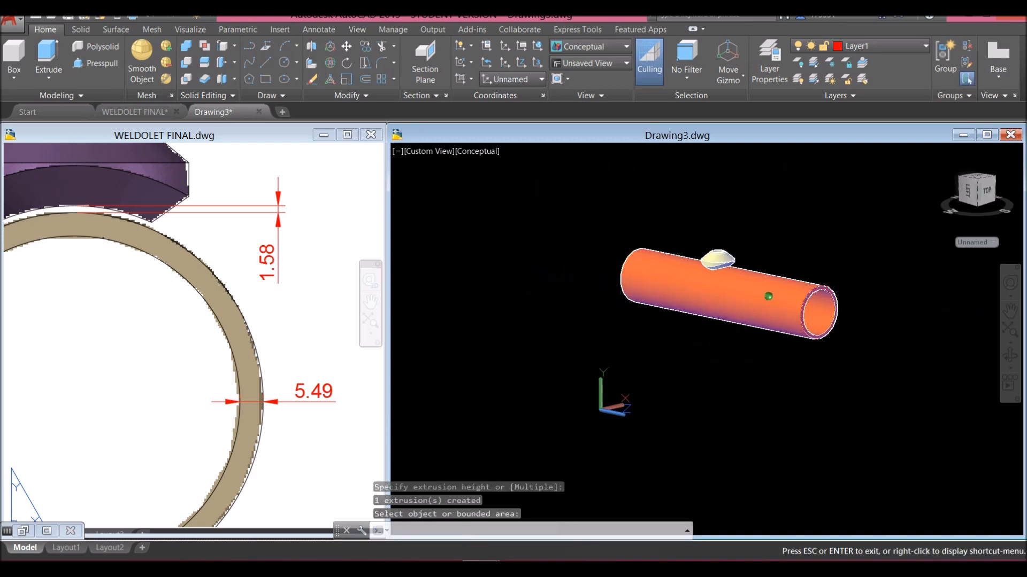
shift+middle_drag(576, 279, 498, 253)
key(Return)
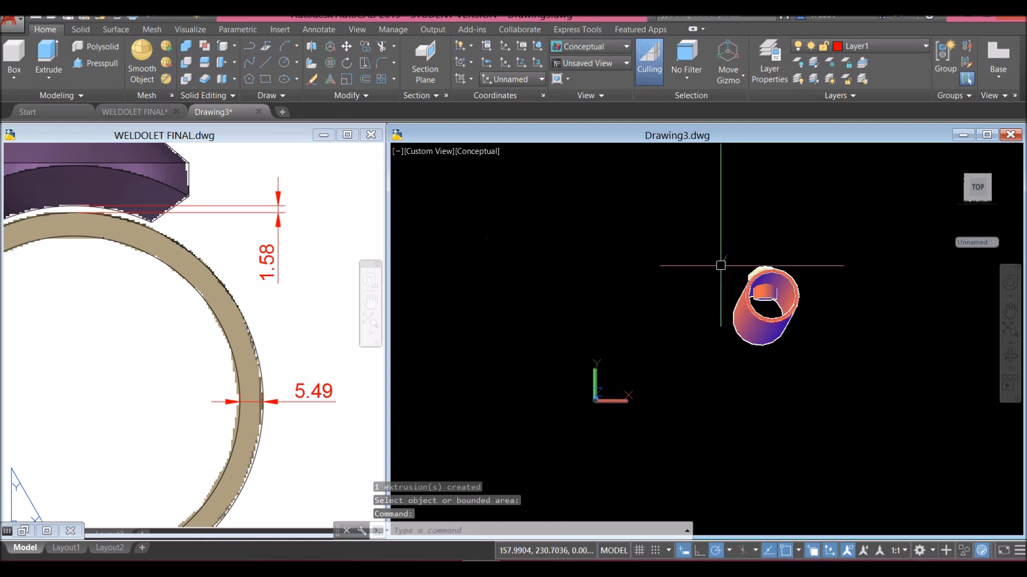
Subtract the bore cylinder beneath the weldolet from the hollow pipe.
scroll(772, 287, up, 8)
middle_drag(772, 297, 670, 250)
click(641, 287)
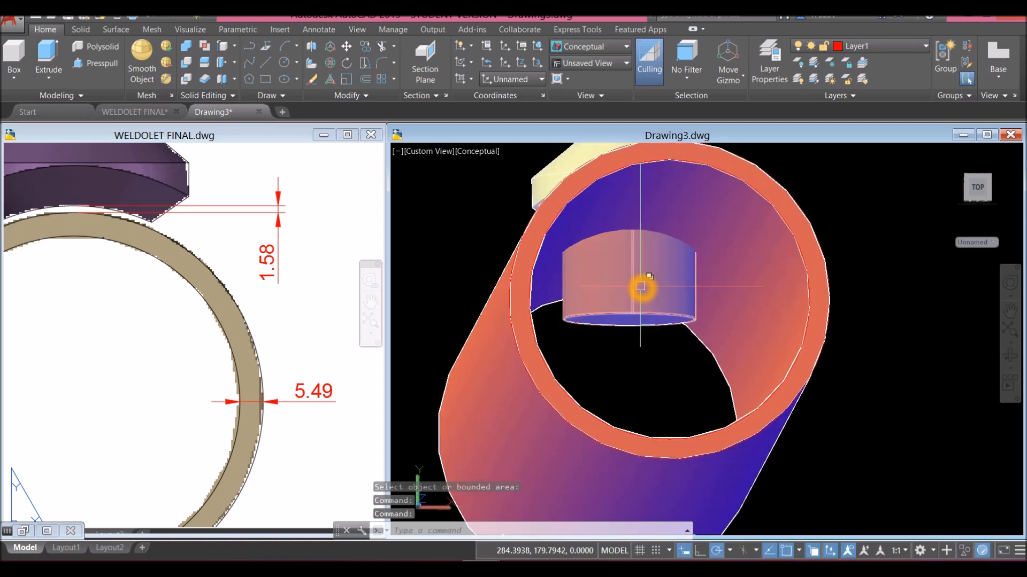
click(611, 336)
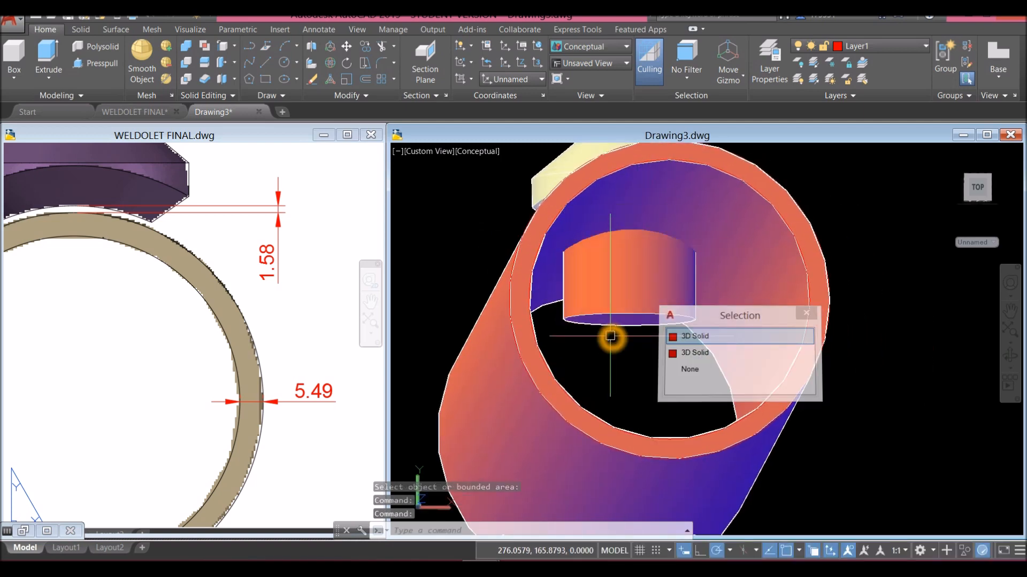
scroll(611, 336, down, 4)
mouse_move(612, 336)
shift+middle_down()
mouse_move(636, 350)
mouse_move(604, 326)
shift+middle_up()
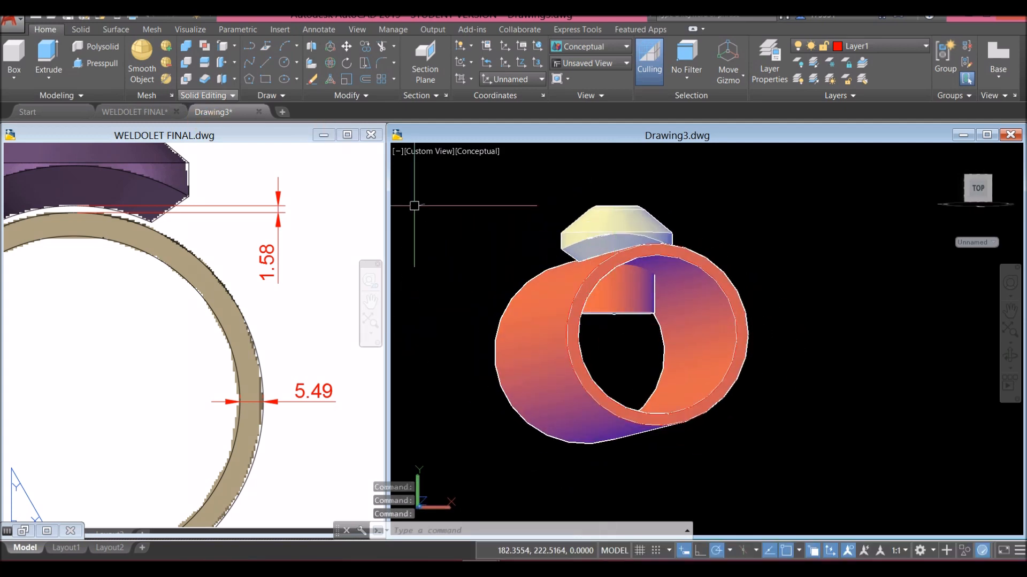
click(187, 60)
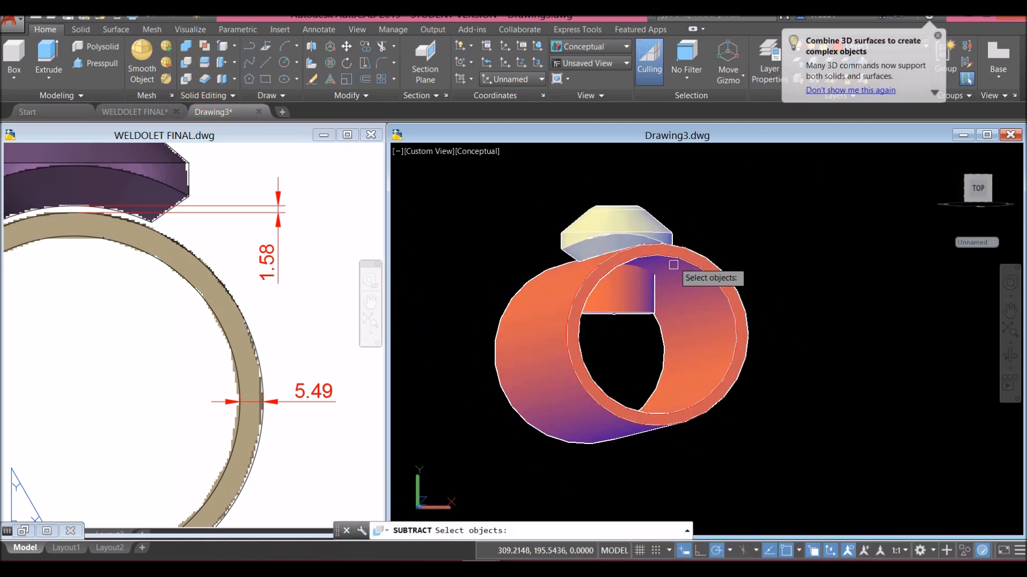
scroll(685, 236, up, 5)
click(686, 249)
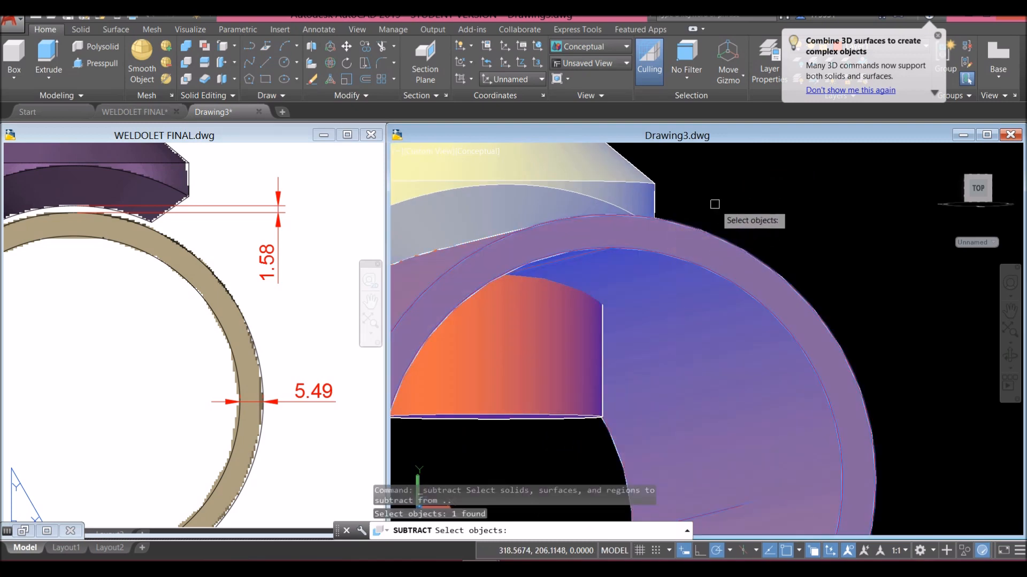
key(Return)
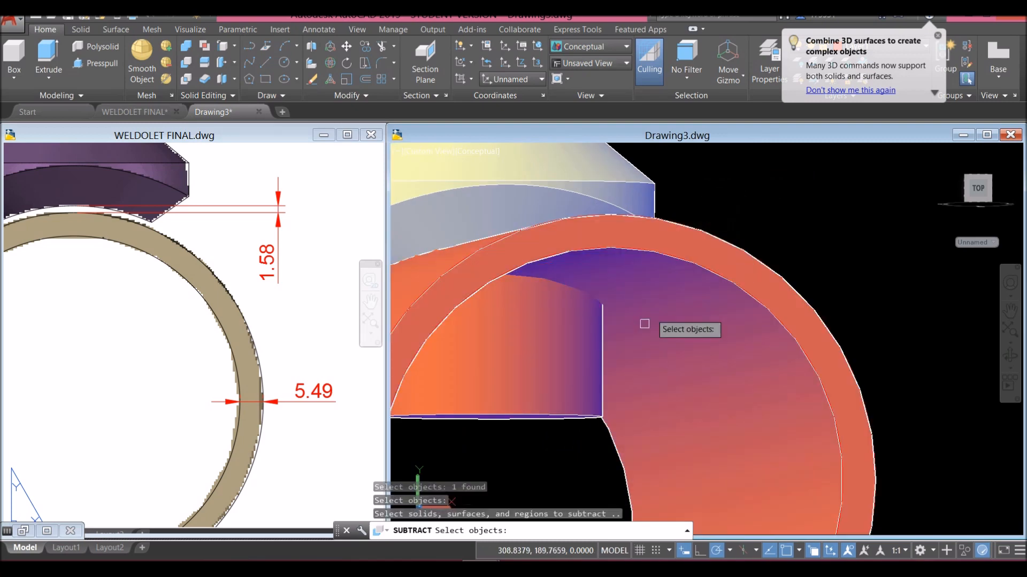
click(581, 374)
scroll(656, 269, down, 5)
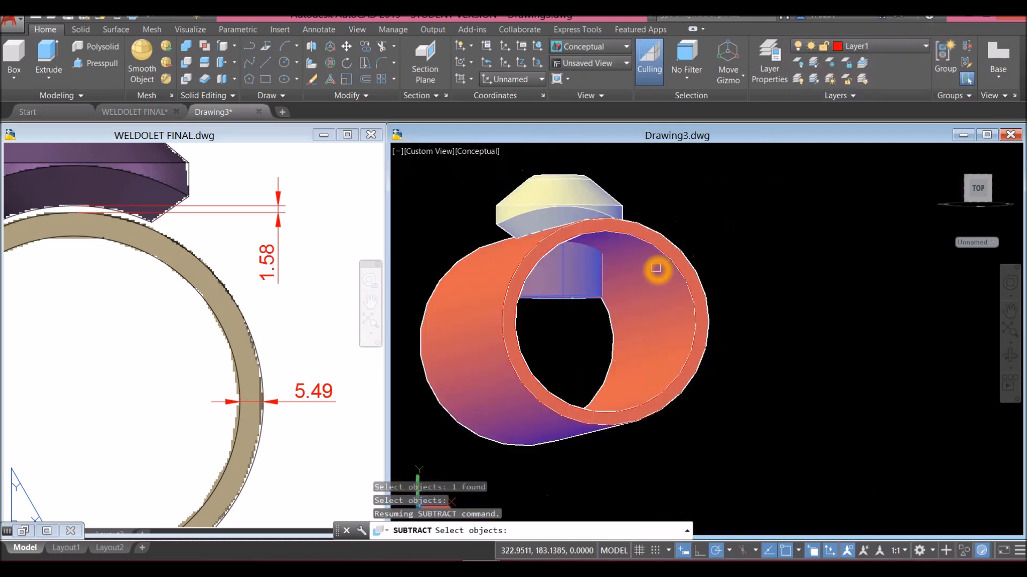
right_click(708, 219)
Copy the inner and outer circular edges of the weldolet's top face in place, using their centre as base point.
shift+middle_drag(710, 222, 693, 195)
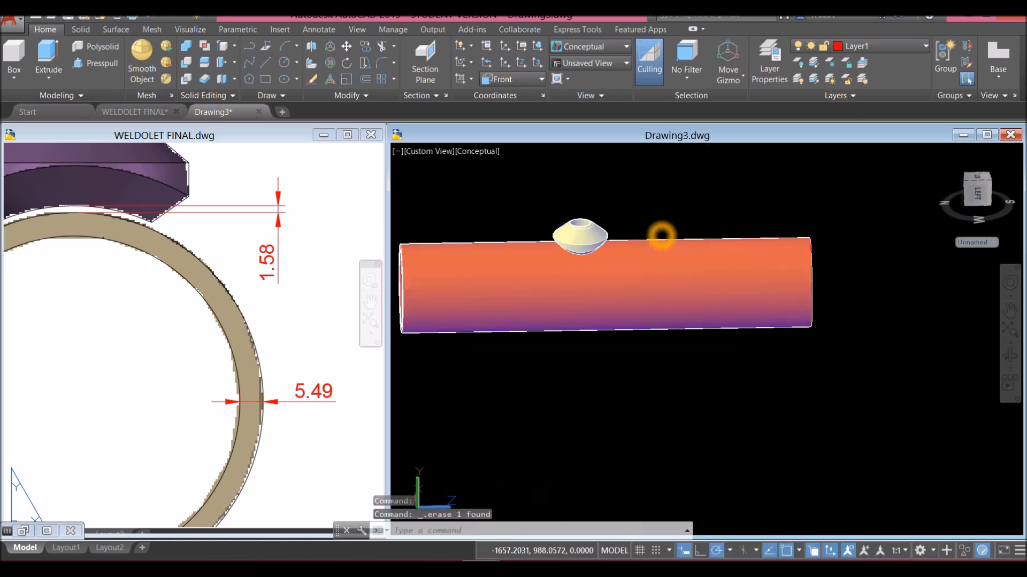
shift+middle_drag(662, 233, 655, 241)
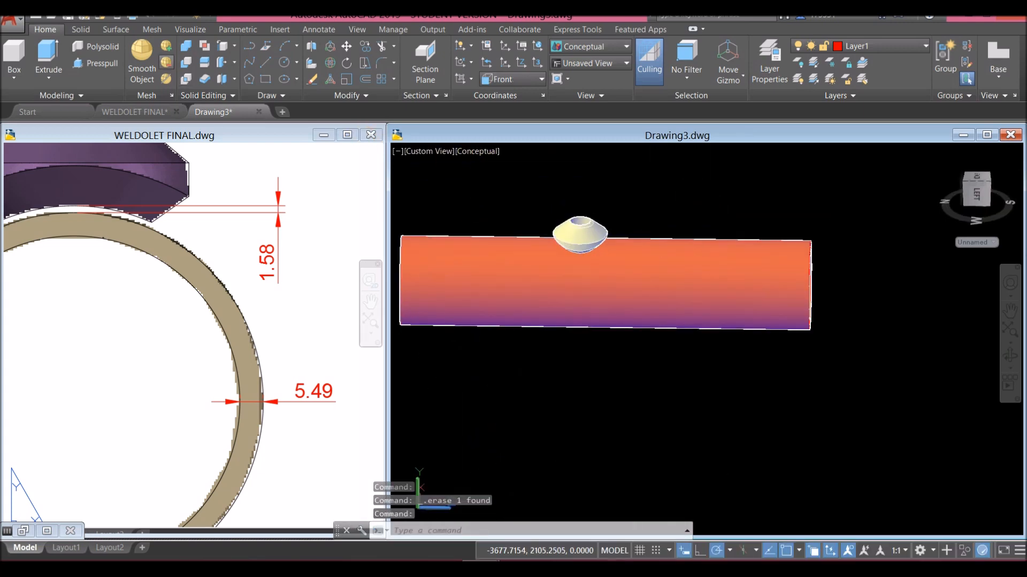
click(235, 46)
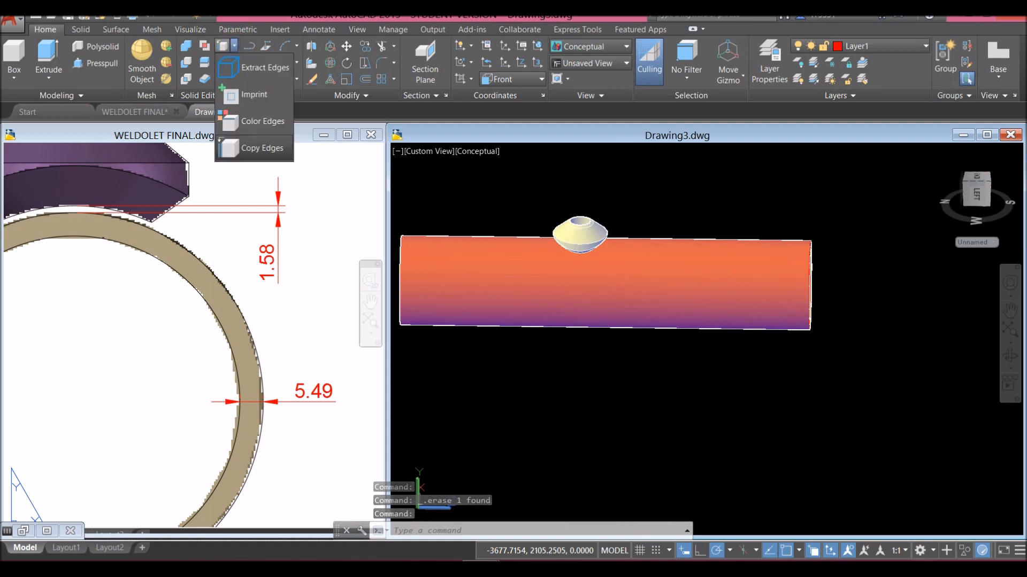
click(254, 149)
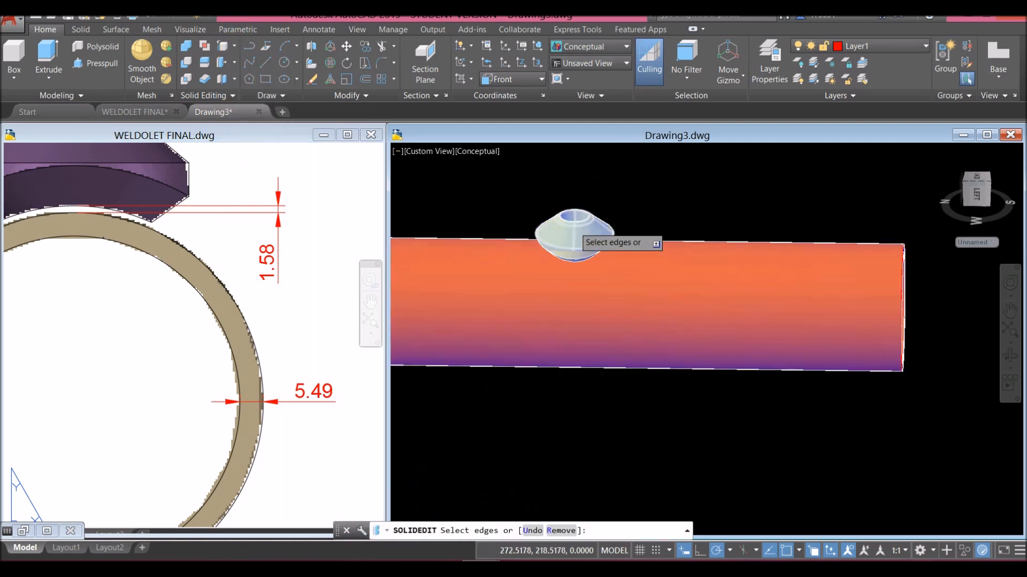
scroll(575, 216, up, 8)
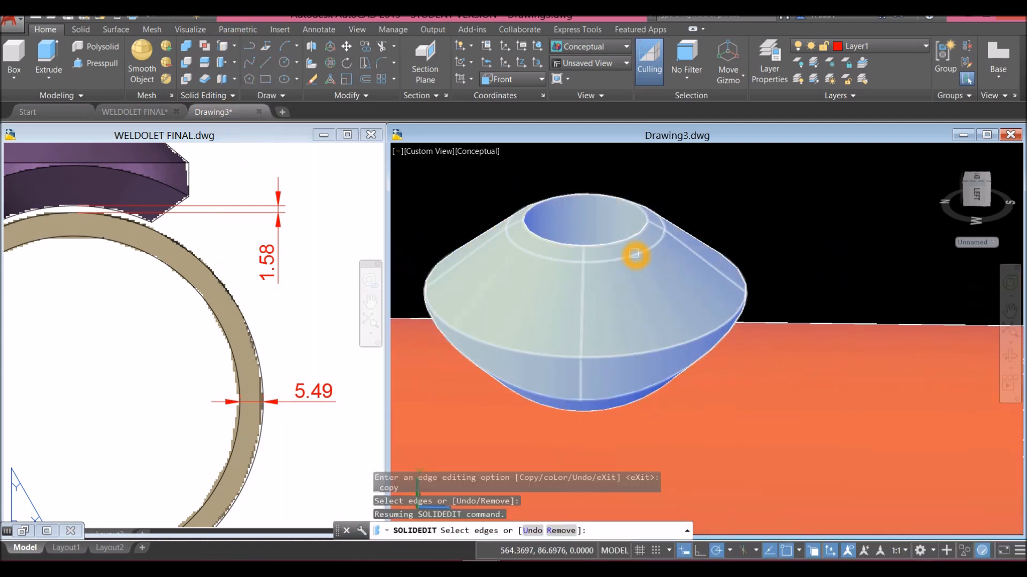
click(634, 254)
click(632, 242)
right_click(714, 182)
click(722, 187)
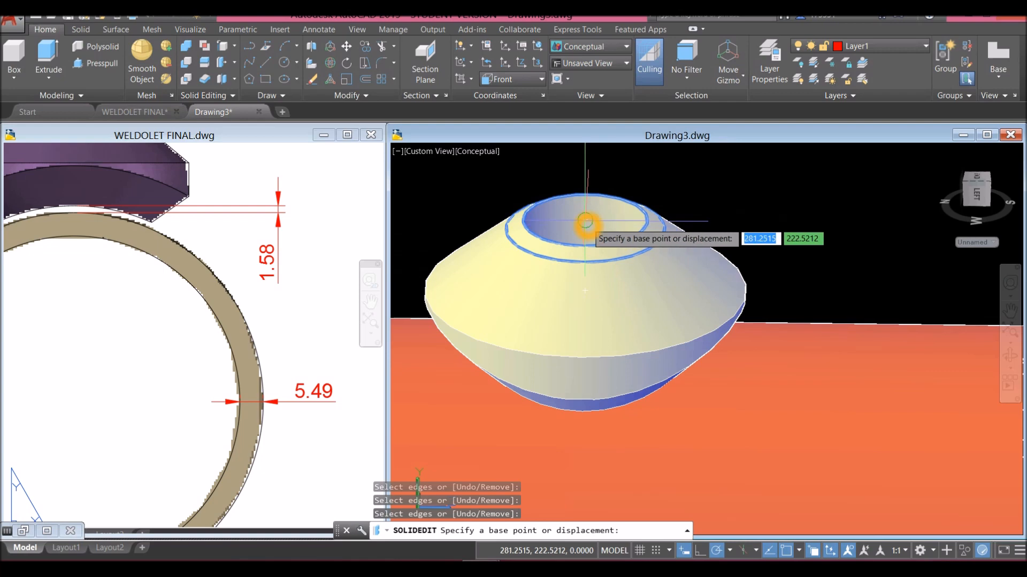
click(582, 236)
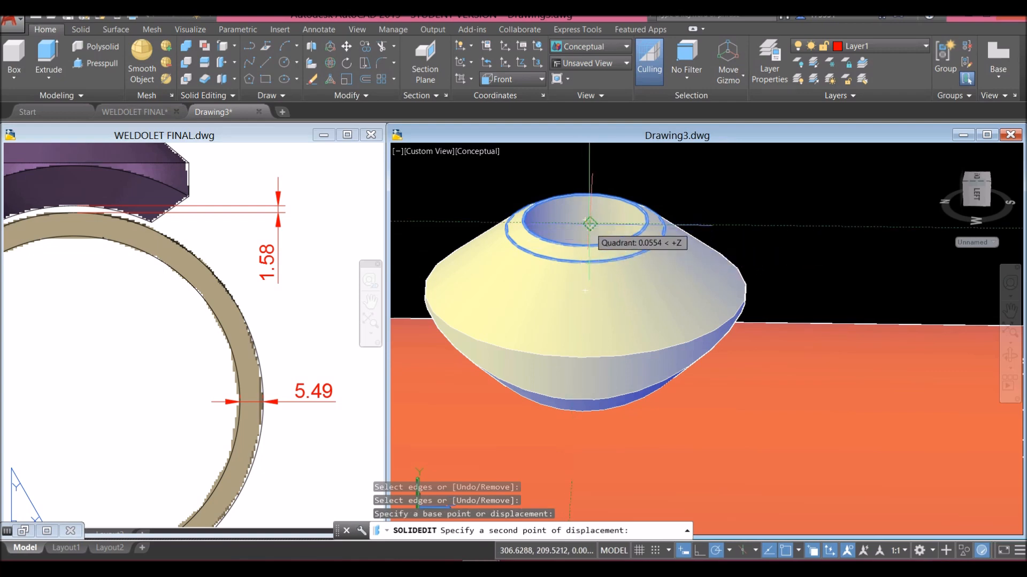
click(588, 221)
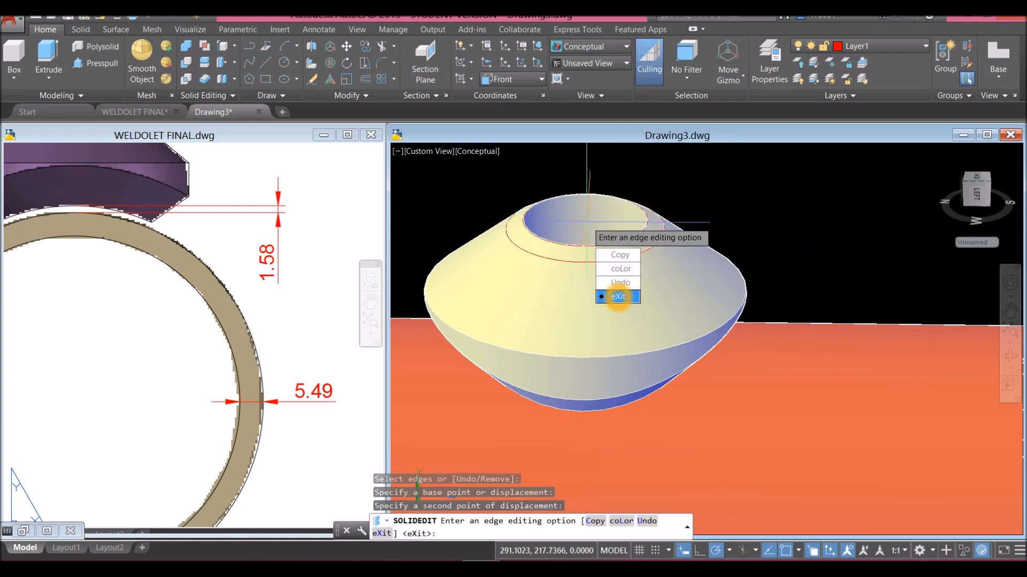
Finish the edge copy and show the model in the Front view with the Wireframe visual style.
click(619, 297)
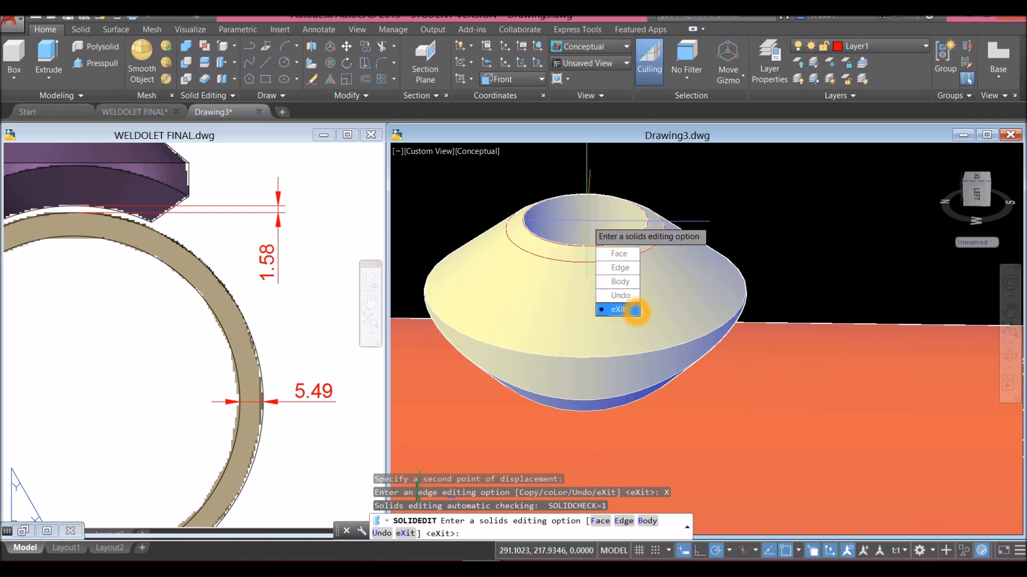
click(635, 310)
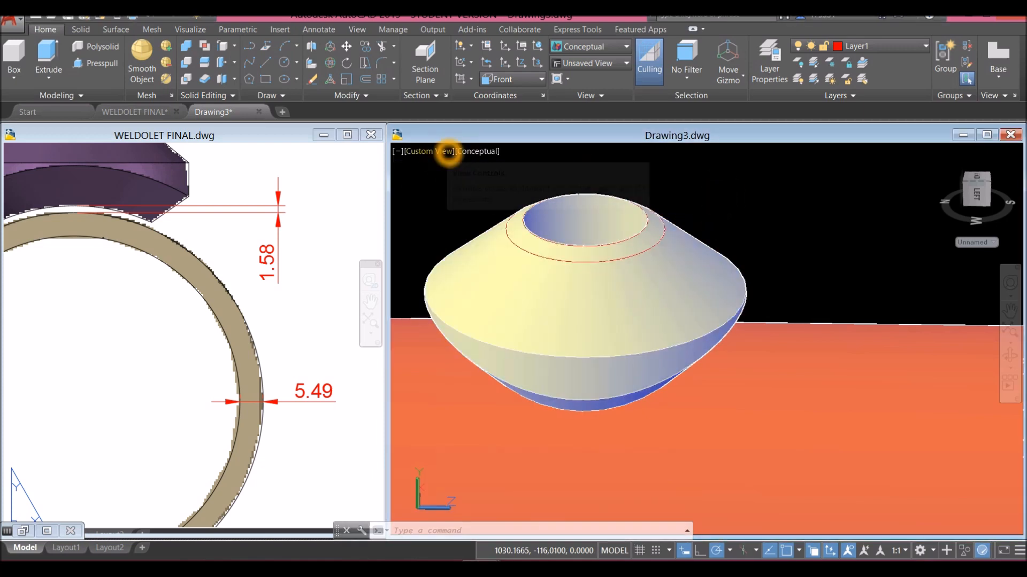
click(447, 151)
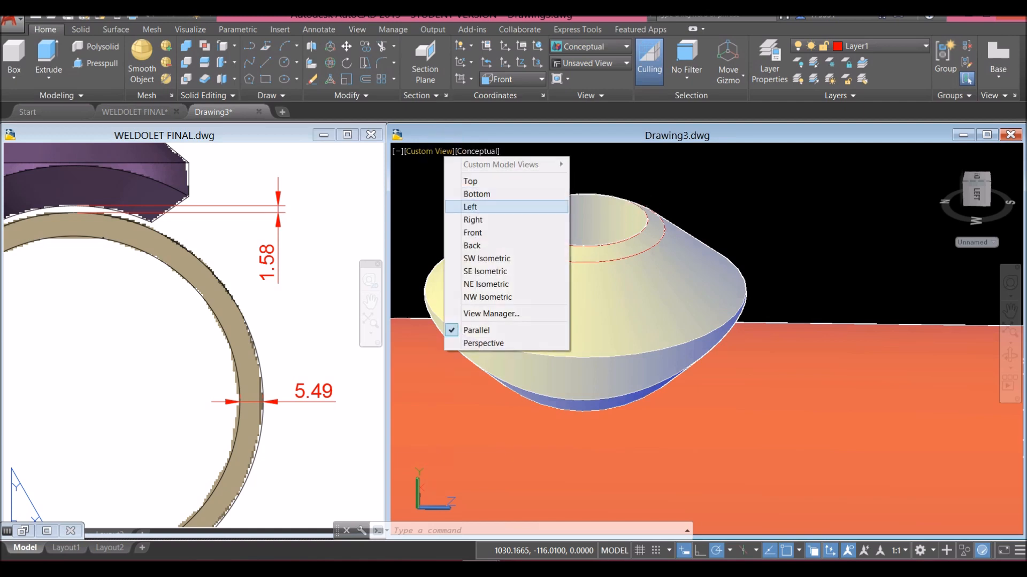
click(473, 232)
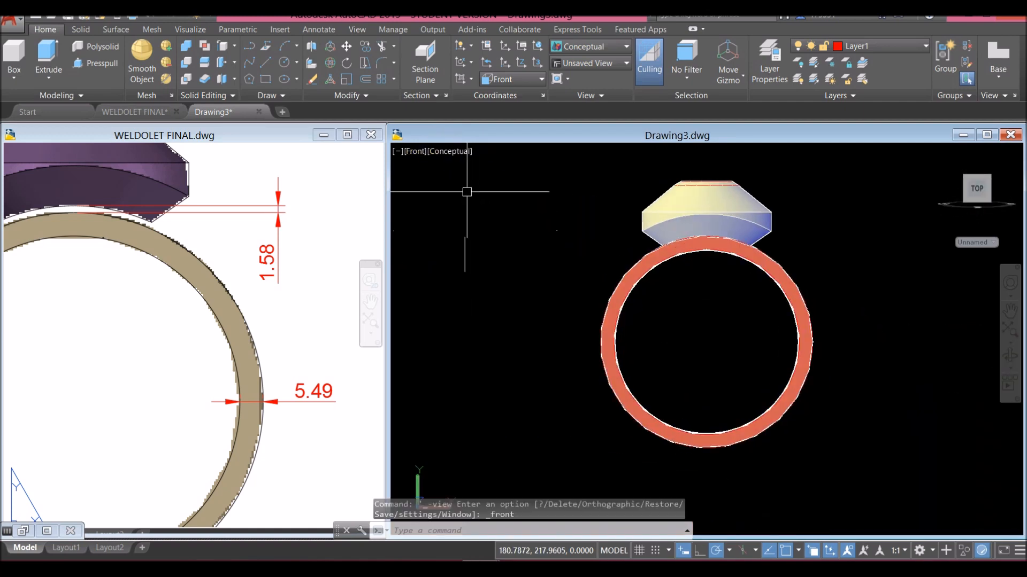
click(449, 152)
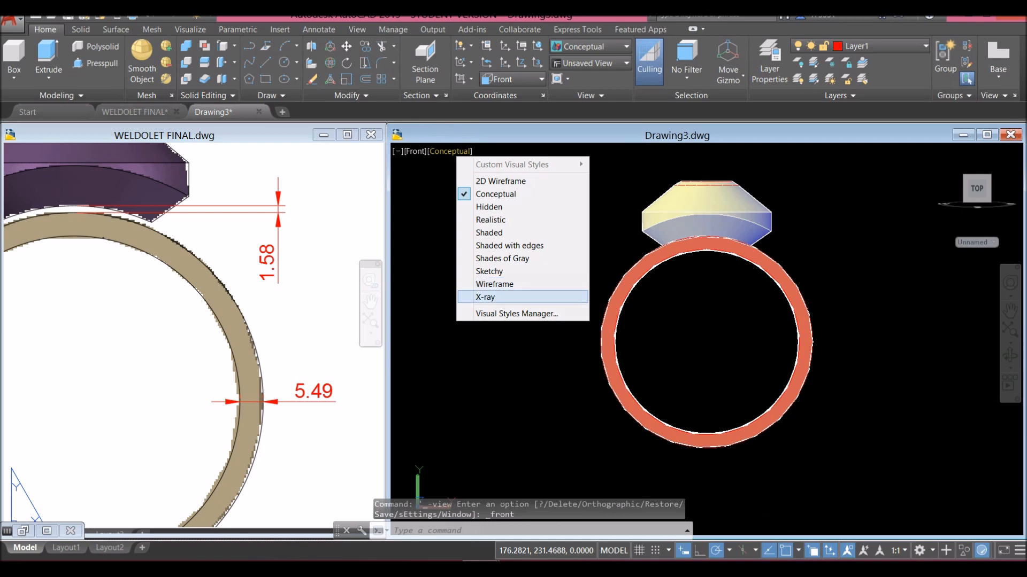
click(495, 284)
scroll(707, 200, up, 5)
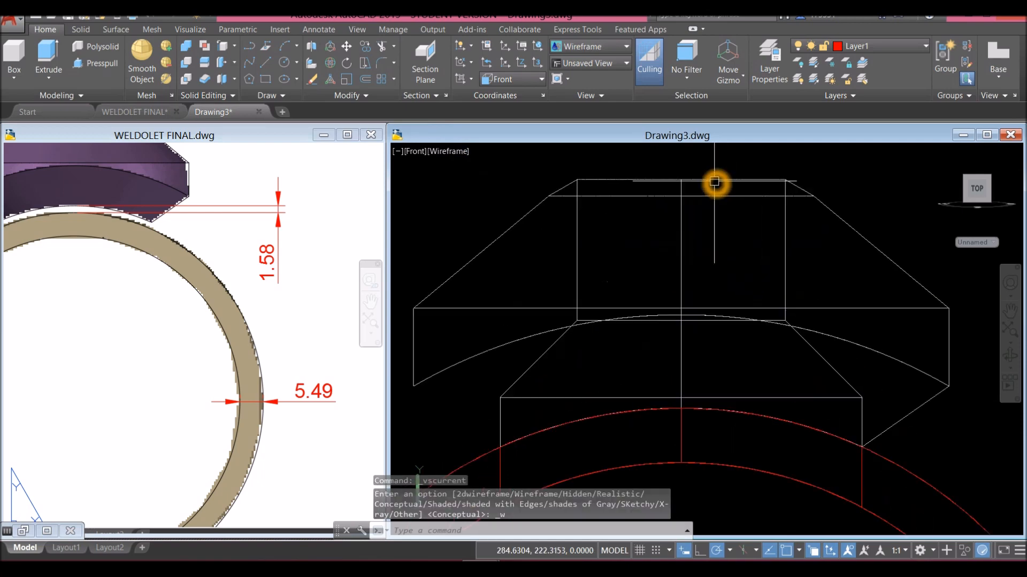
click(706, 200)
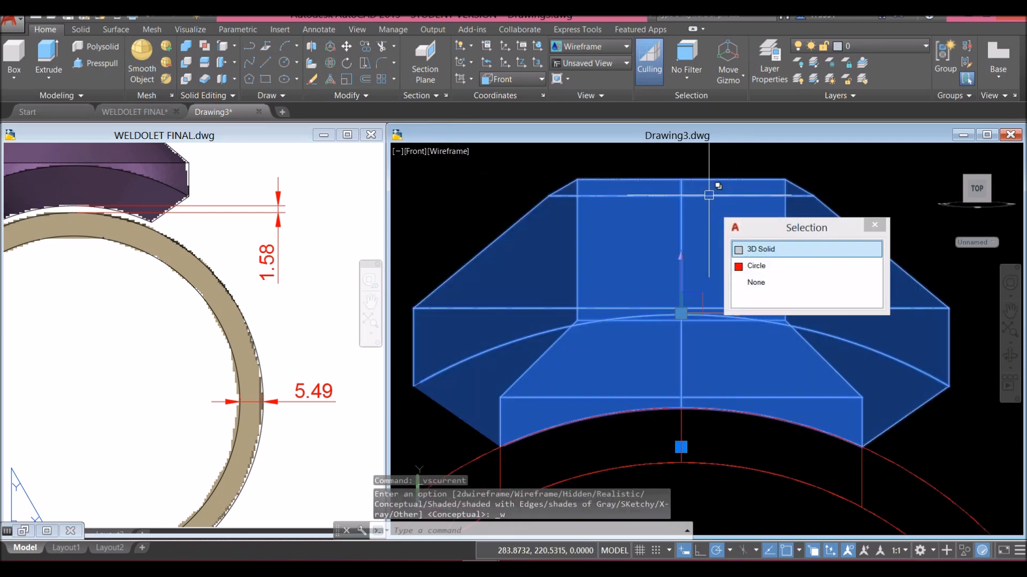
click(715, 172)
click(715, 197)
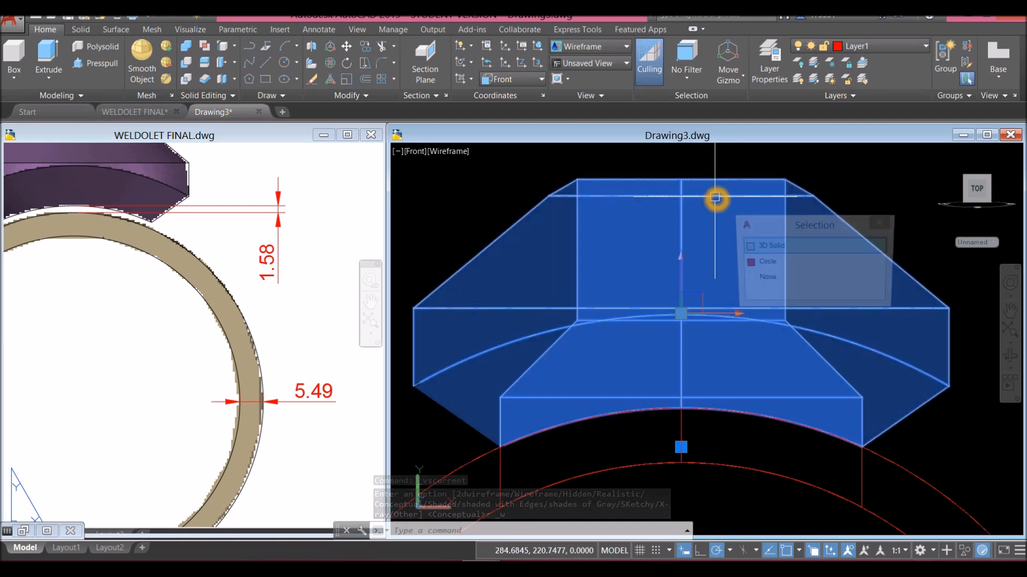
click(758, 262)
key(Delete)
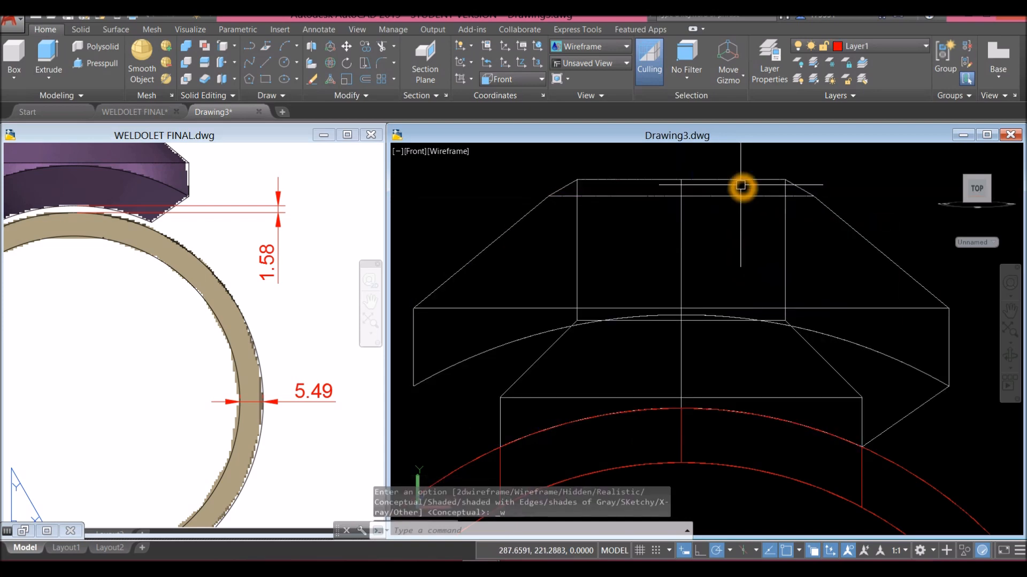
click(741, 186)
key(Escape)
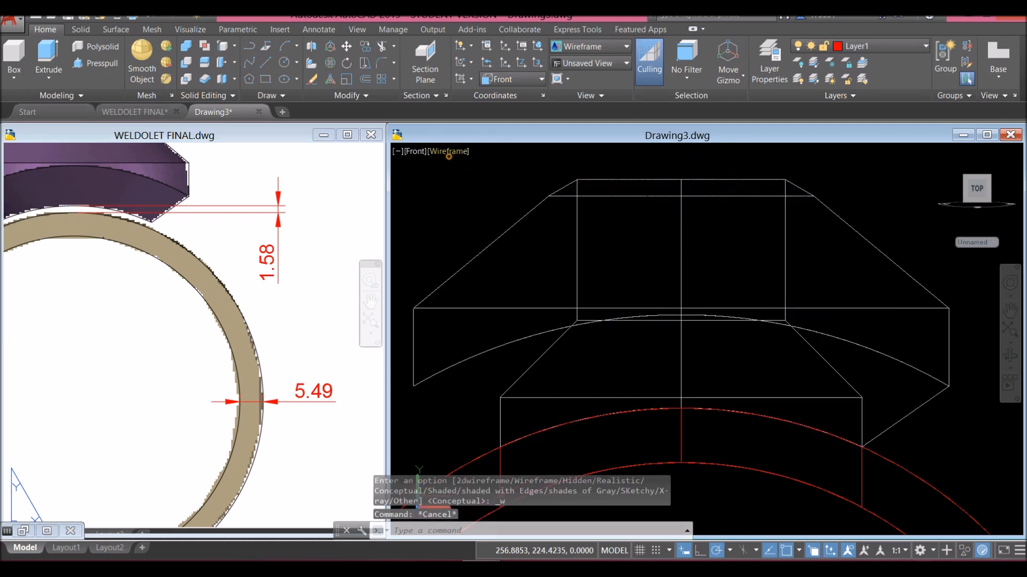
In 2D Wireframe style, mirror the copied outer circle upward about the weldolet's top edge line, erasing the source circle.
click(448, 153)
click(468, 182)
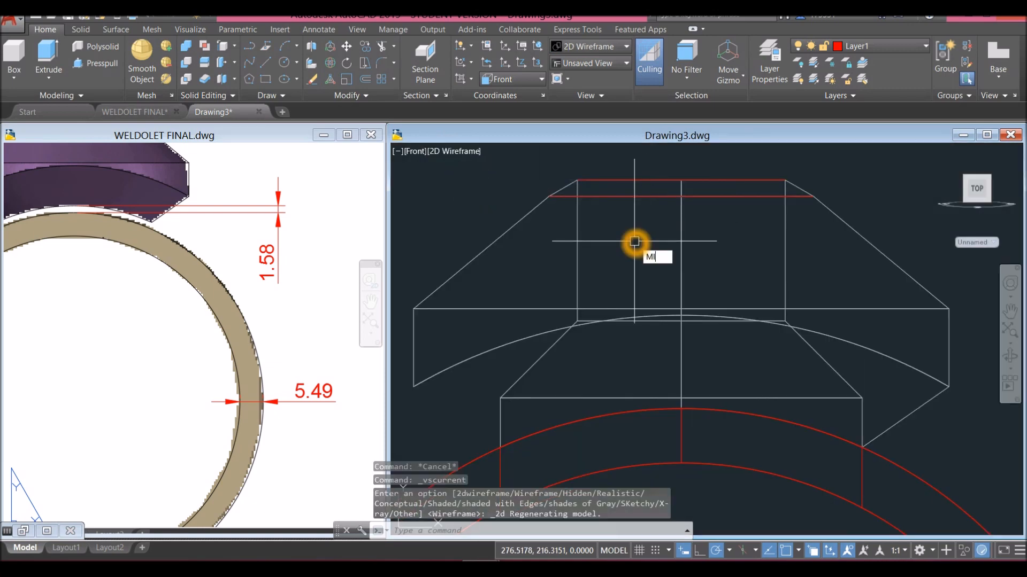
key(Return)
click(622, 198)
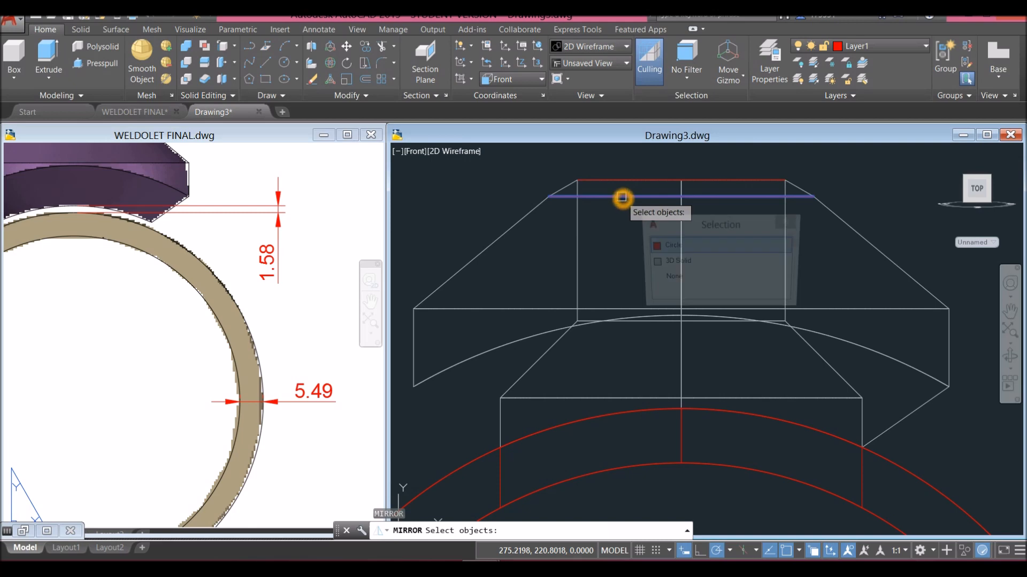
click(622, 182)
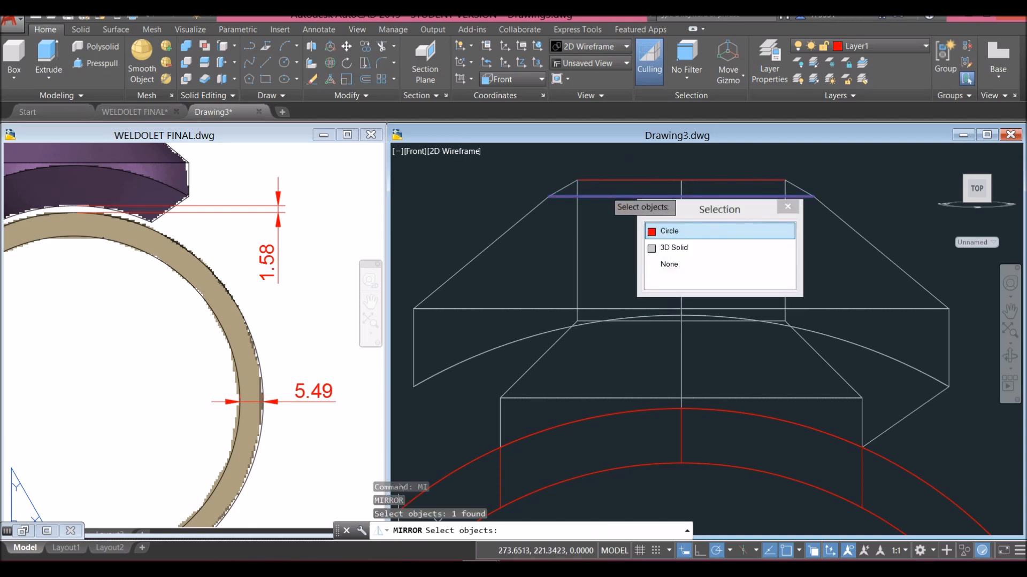
middle_drag(606, 191, 539, 231)
key(Return)
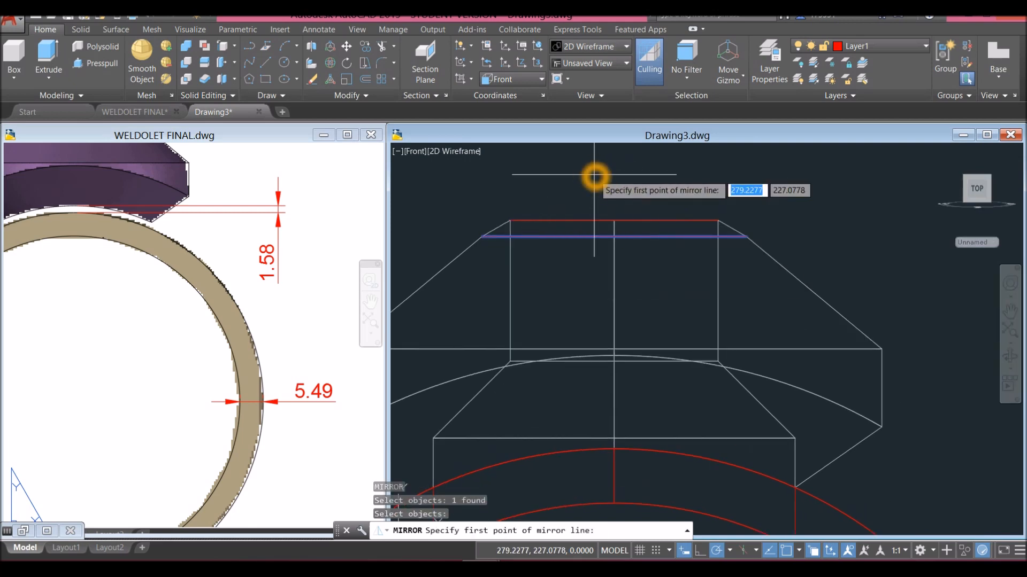
click(721, 219)
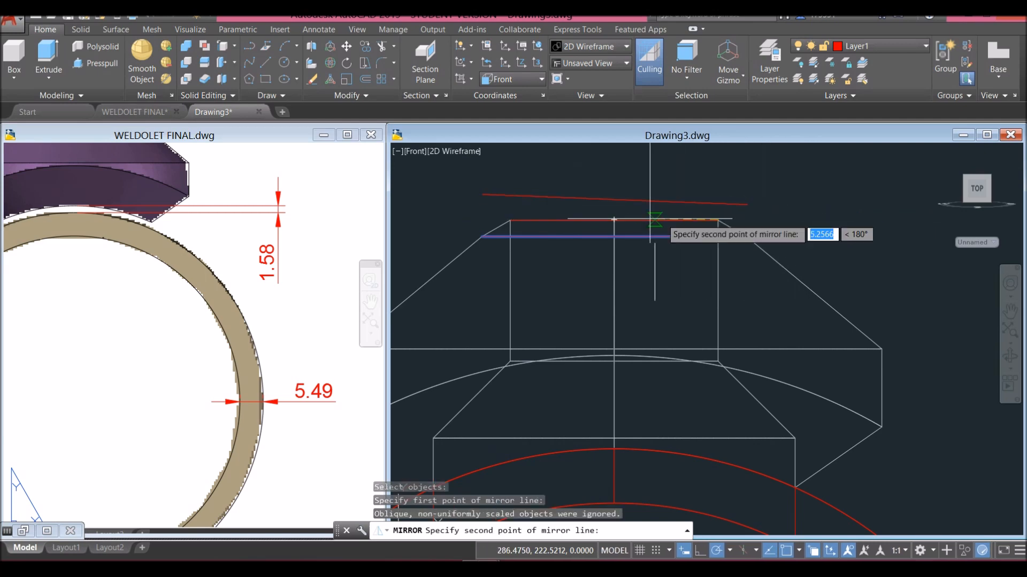
click(737, 220)
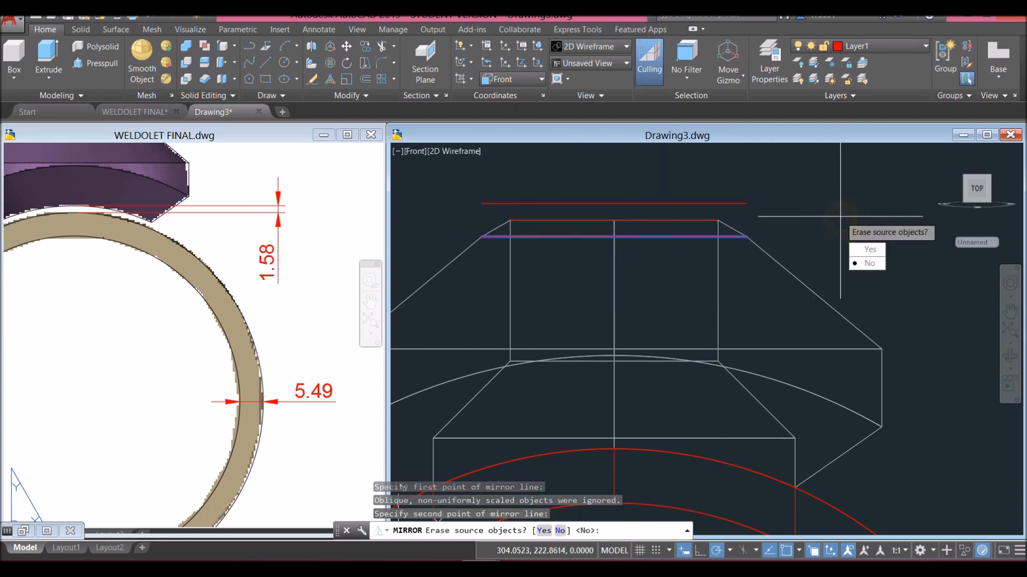
click(870, 250)
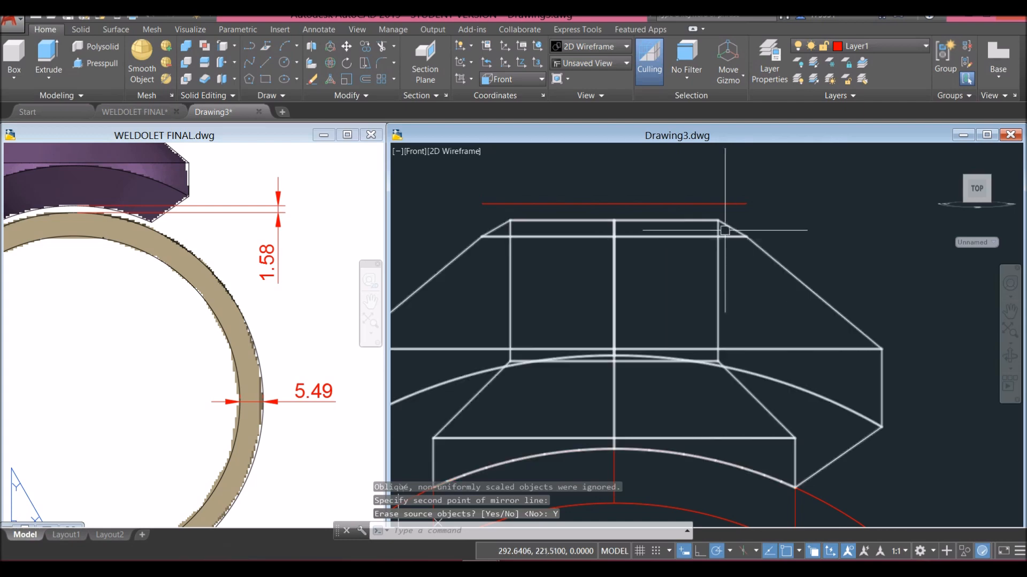
click(564, 228)
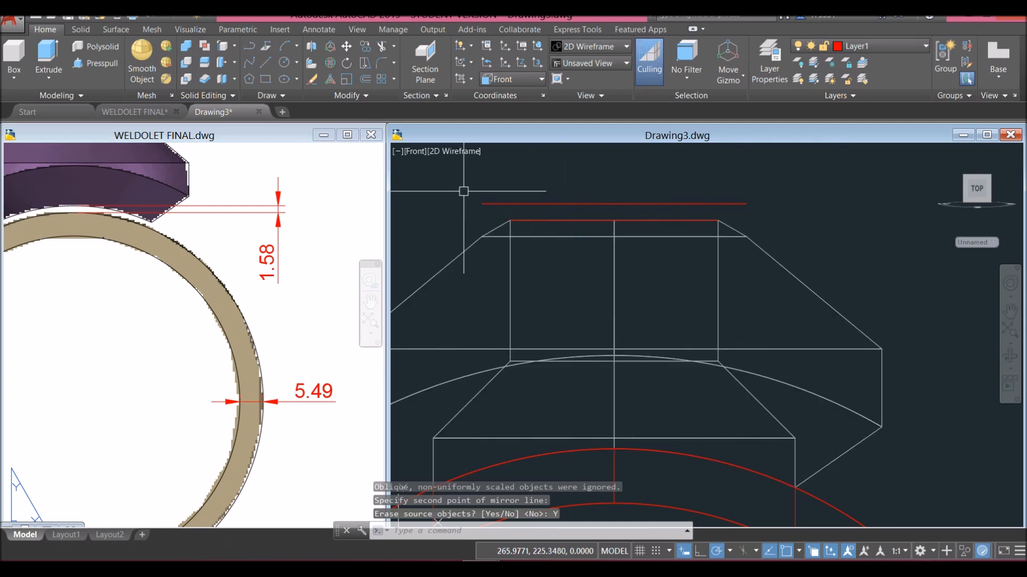
Loft a solid from the mirrored outer circle to the inner circle on the weldolet's top and display it in Conceptual style.
shift+middle_drag(573, 223, 614, 213)
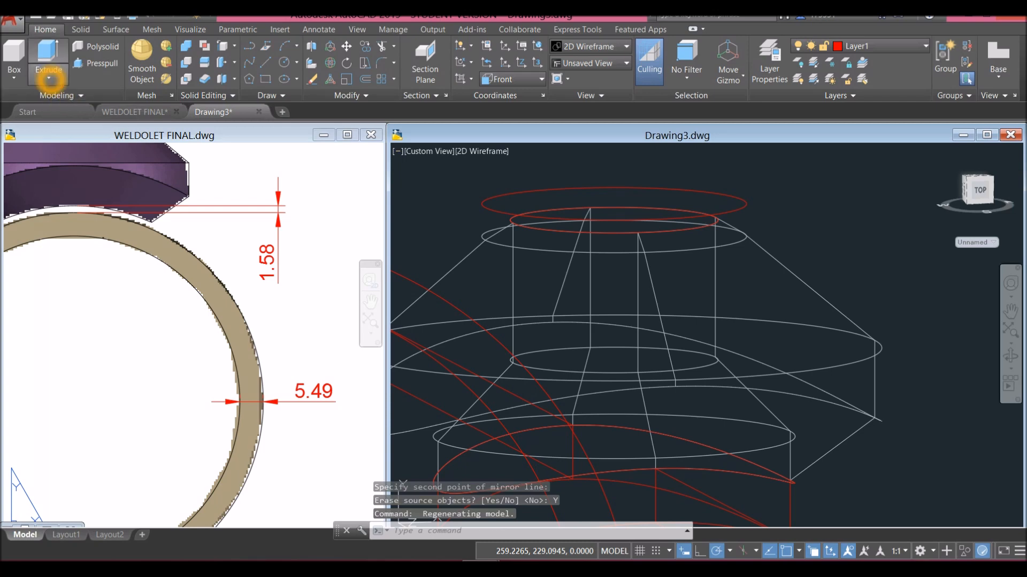
click(48, 79)
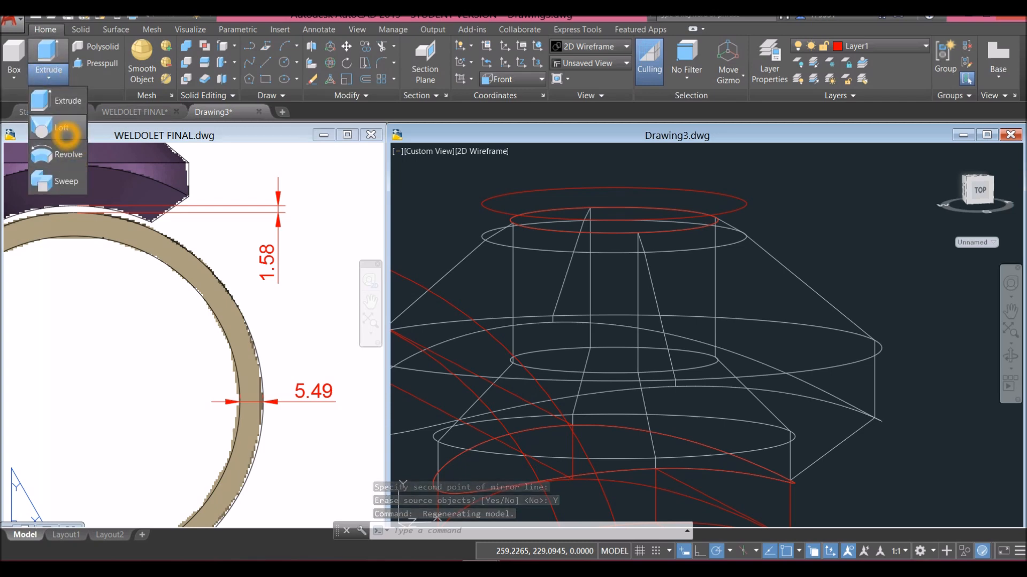
click(60, 128)
click(490, 209)
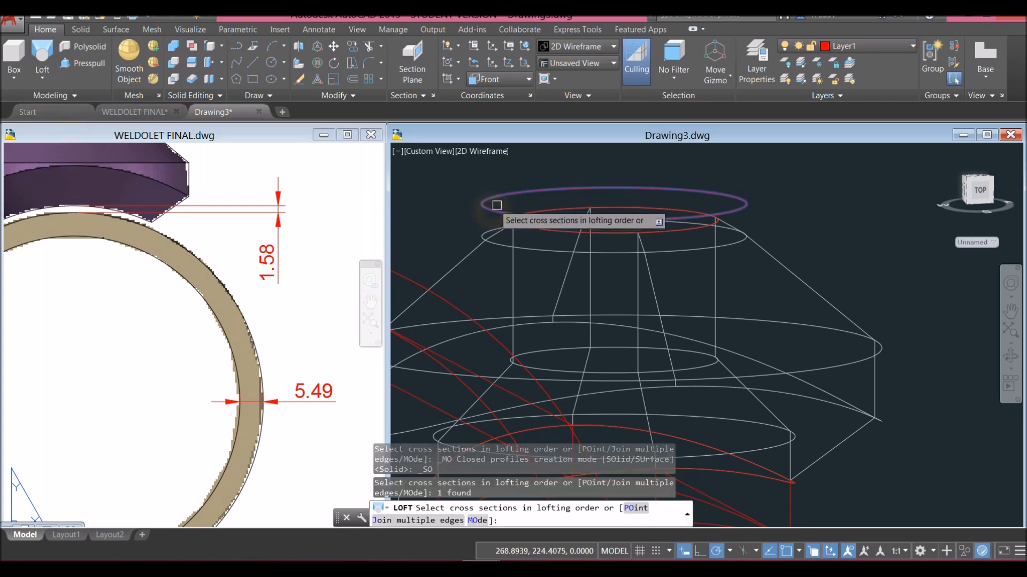
click(529, 230)
right_click(792, 195)
click(811, 204)
right_click(807, 202)
click(830, 209)
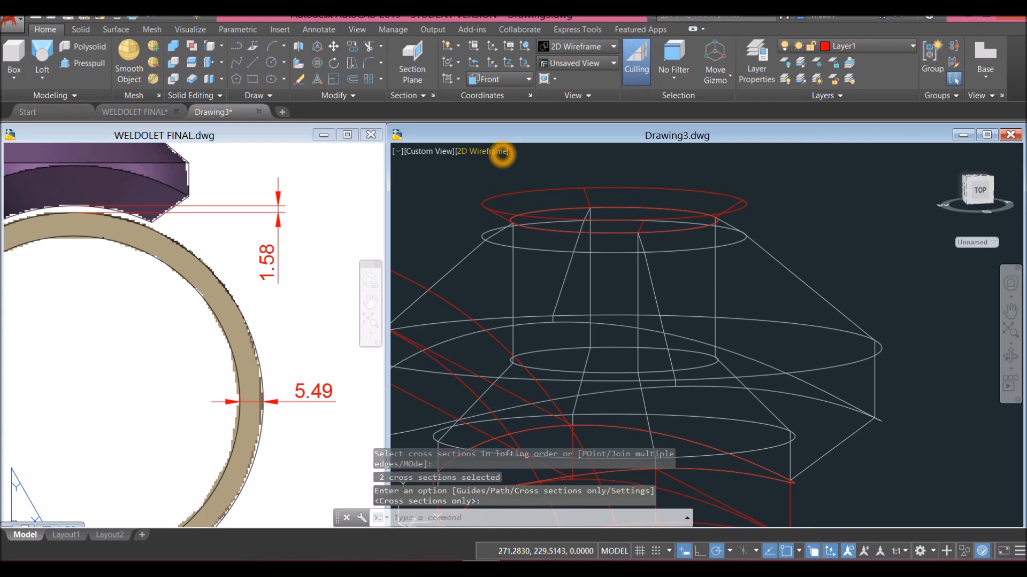
click(502, 152)
click(541, 194)
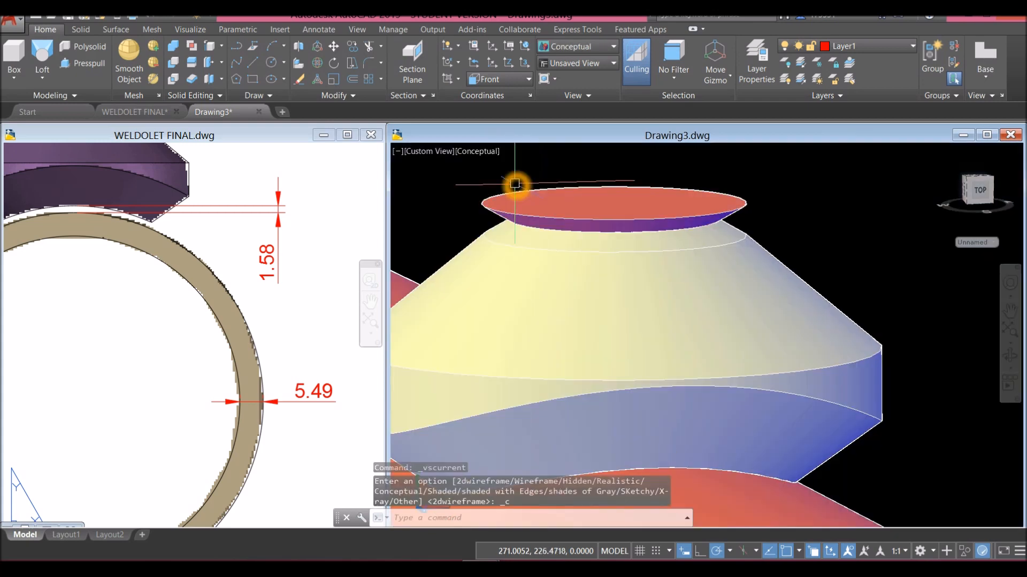
Presspull the top face of the lofted solid upward by about 80 to form the vertical branch pipe.
scroll(582, 199, down, 5)
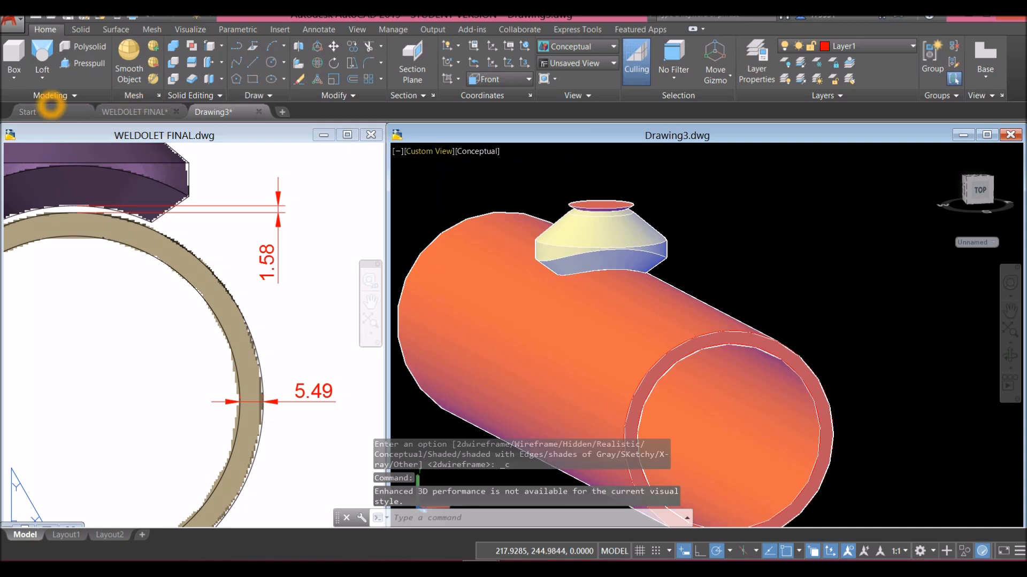
click(83, 63)
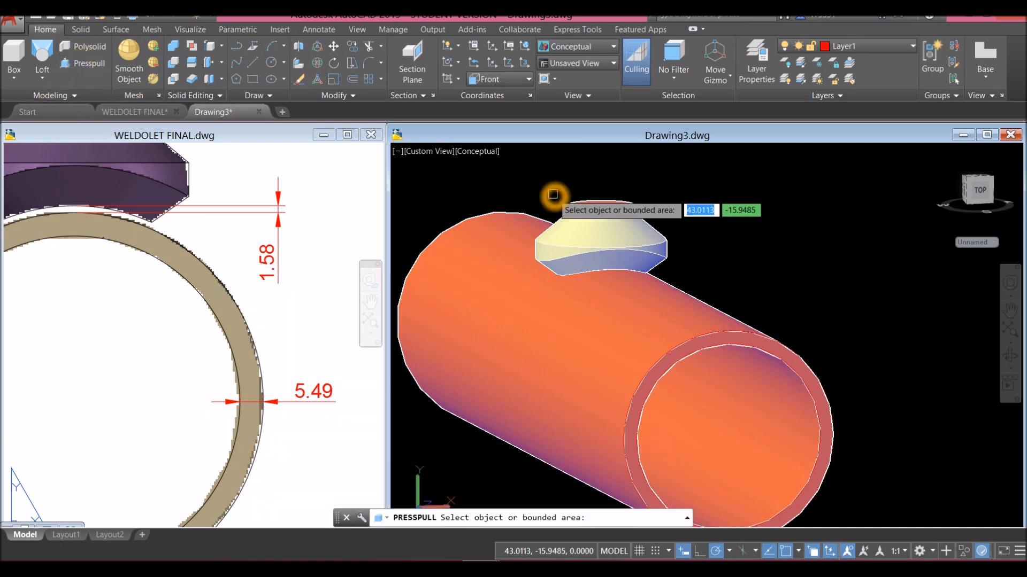
scroll(602, 176, up, 5)
click(596, 304)
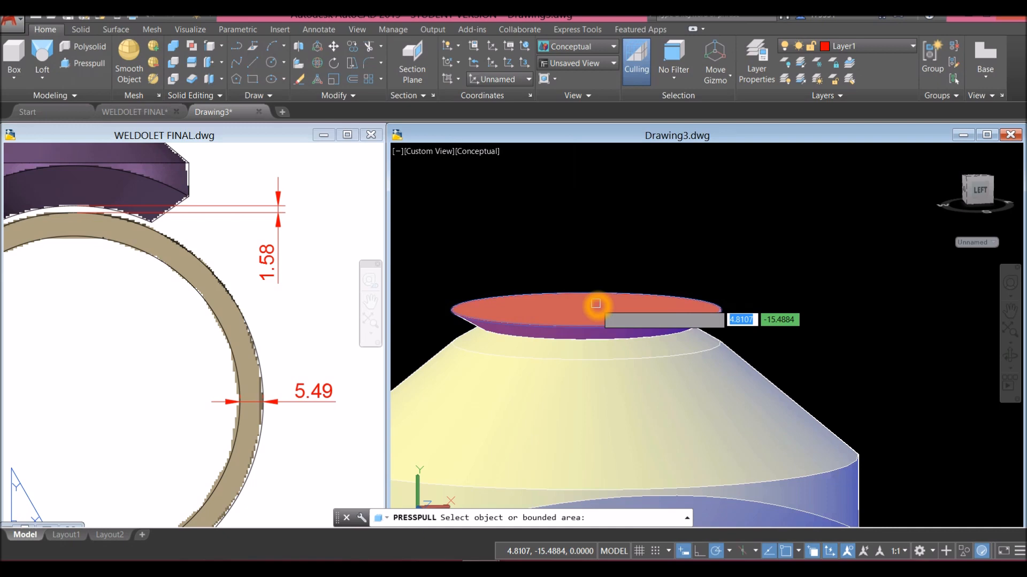
scroll(597, 265, down, 5)
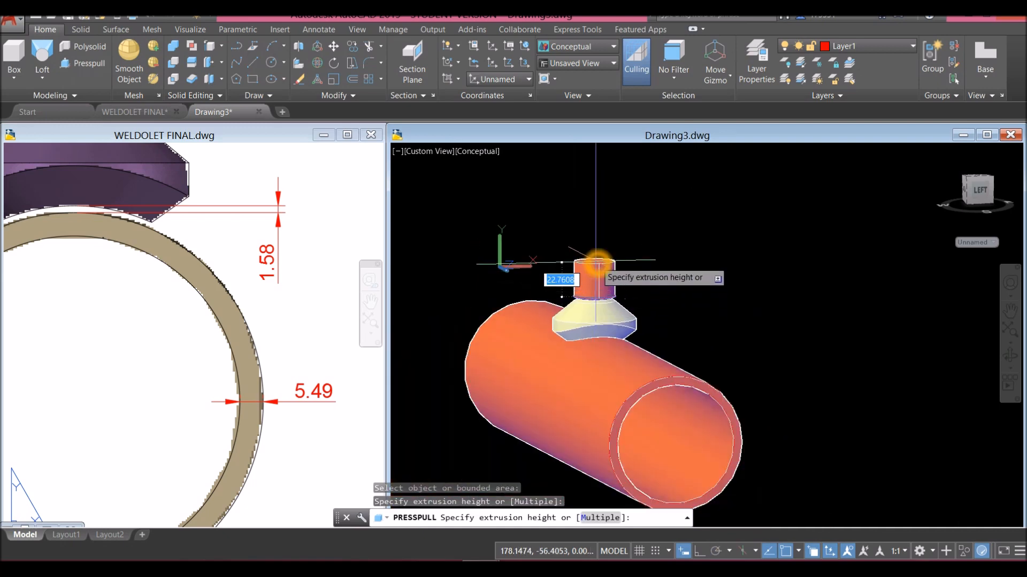
middle_drag(600, 201, 585, 218)
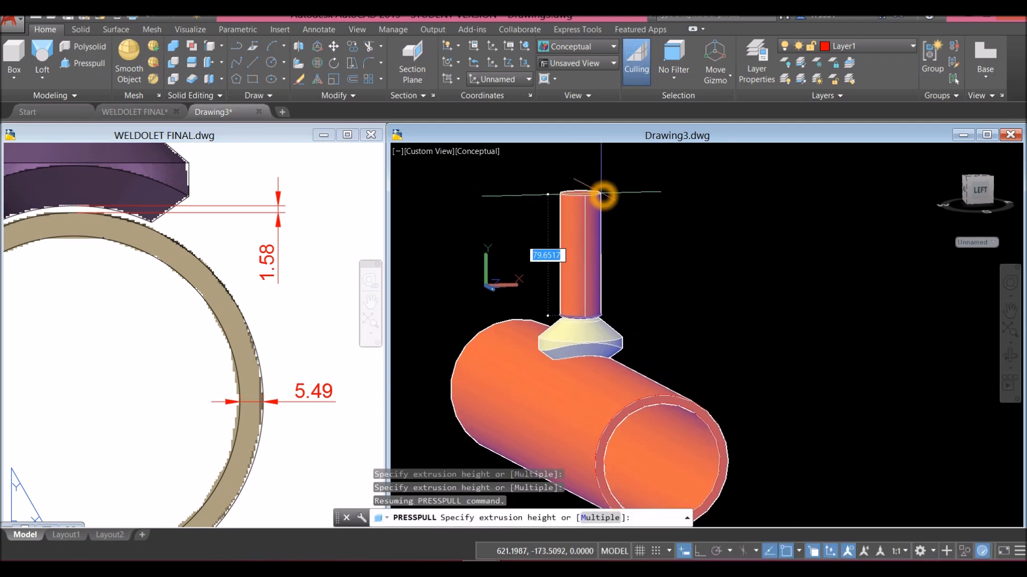
click(602, 196)
key(Return)
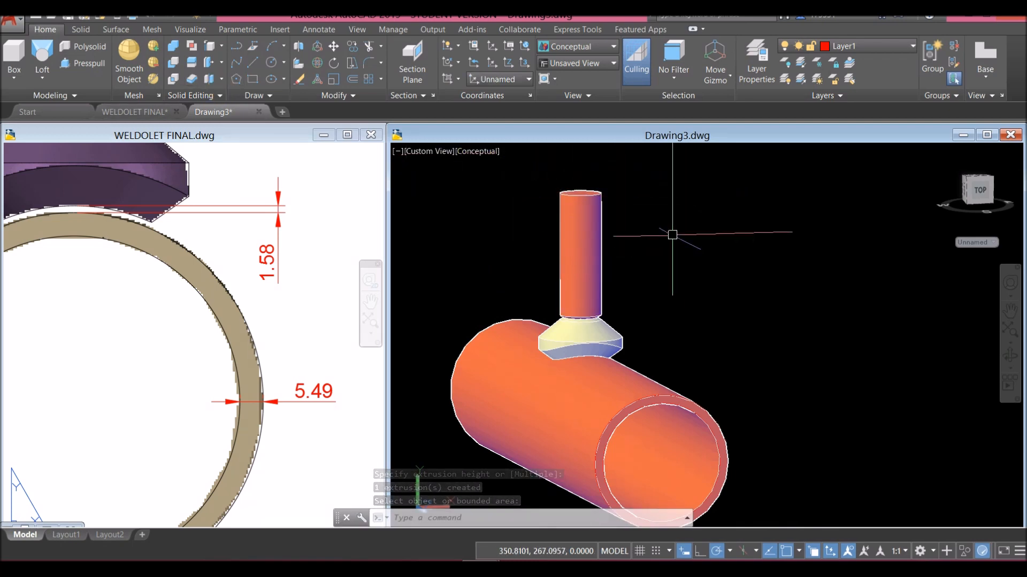
Copy the circular top edge of the vertical branch pipe in place, using its centre as base point.
scroll(592, 183, up, 6)
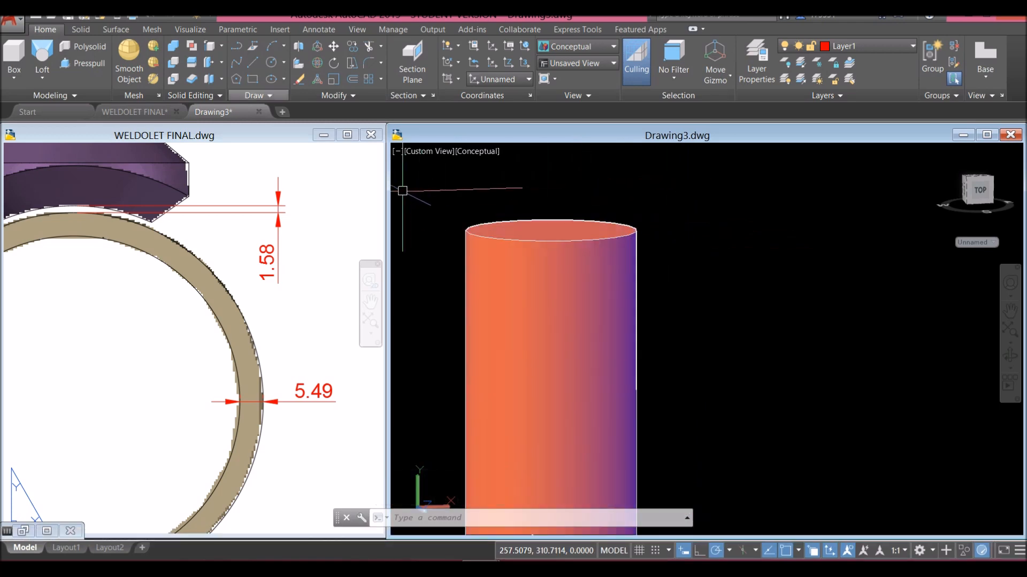
click(225, 46)
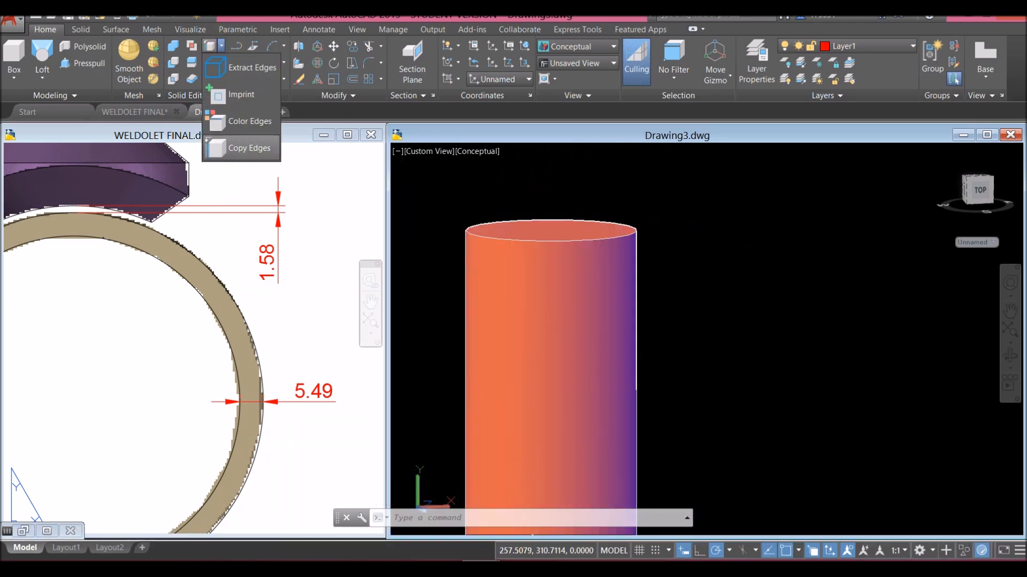
click(251, 147)
scroll(650, 216, up, 2)
click(600, 231)
right_click(620, 208)
click(625, 214)
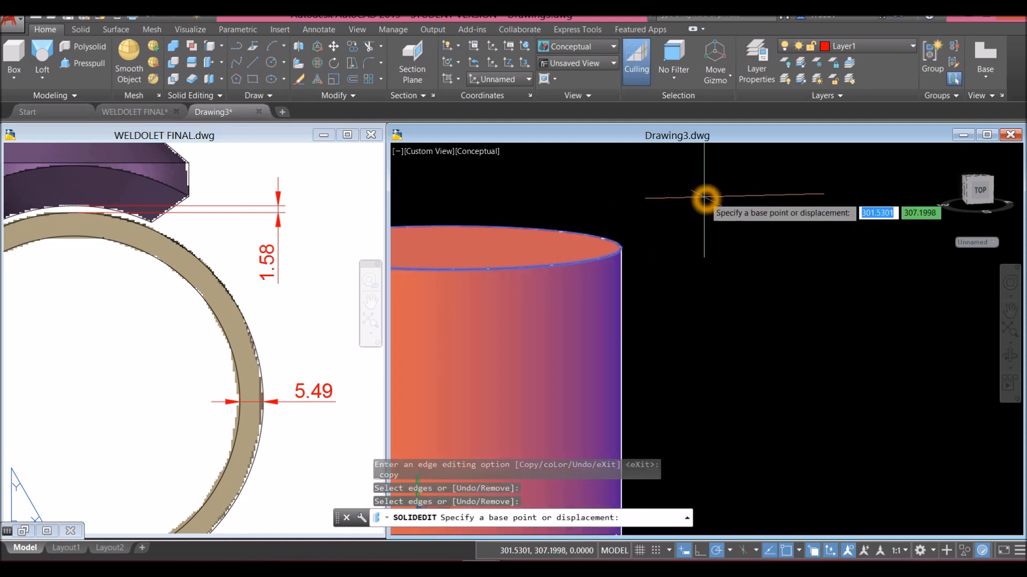
click(452, 252)
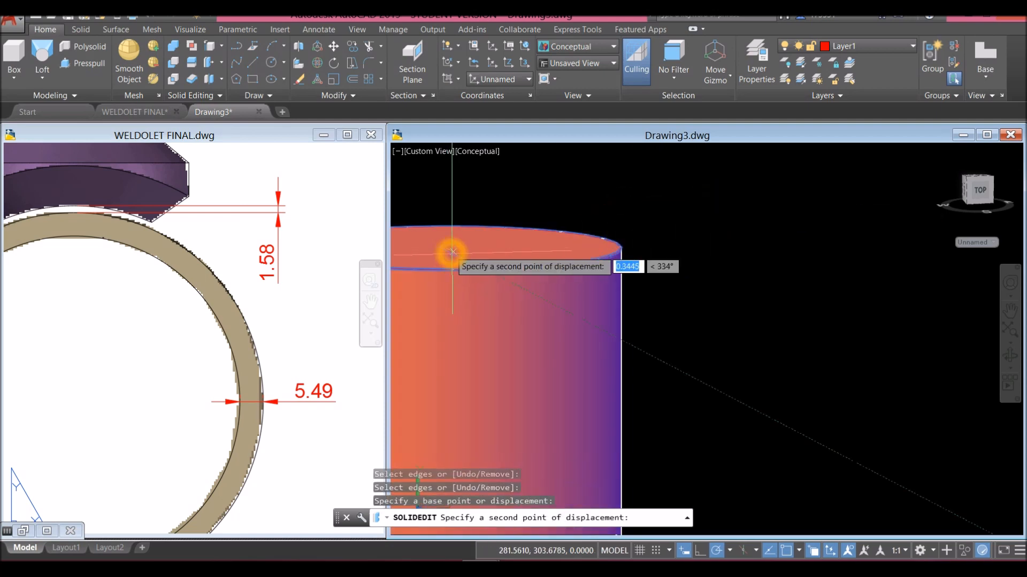
click(446, 249)
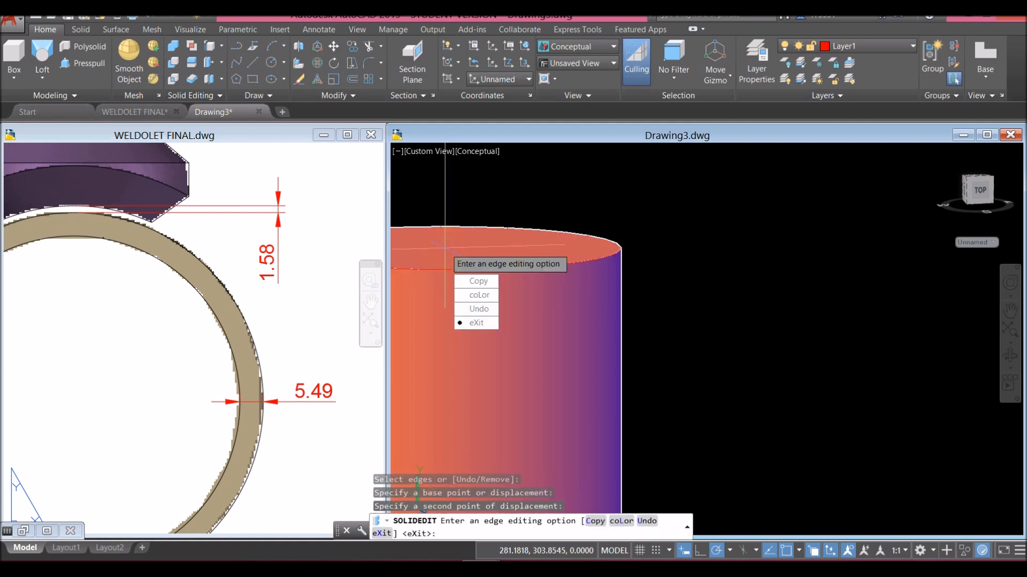
click(480, 323)
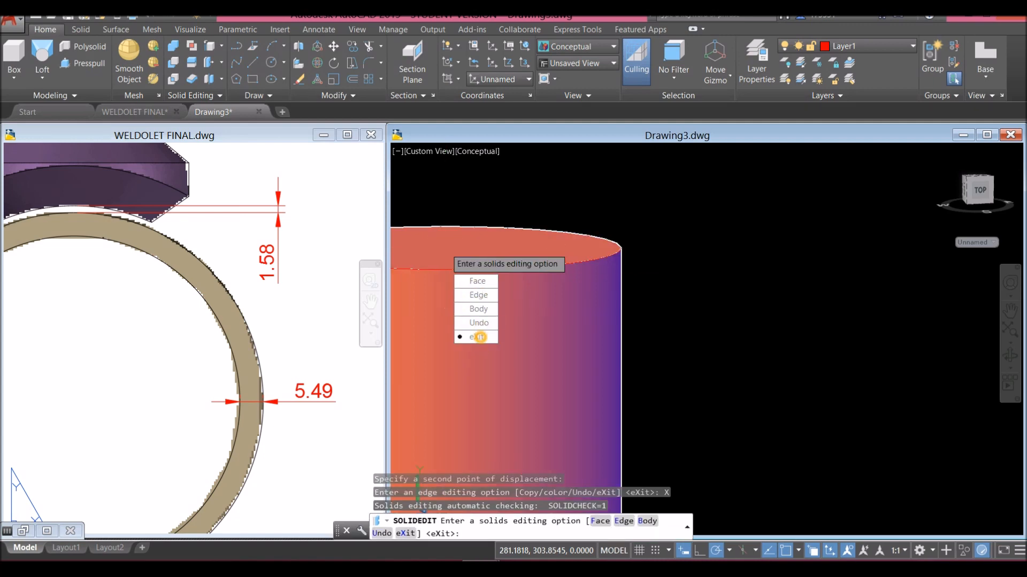
Offset the copied circle on top of the branch pipe inward by 2.87, the branch wall thickness in the WELDOLET FINAL drawing.
click(479, 337)
click(247, 236)
scroll(246, 234, down, 5)
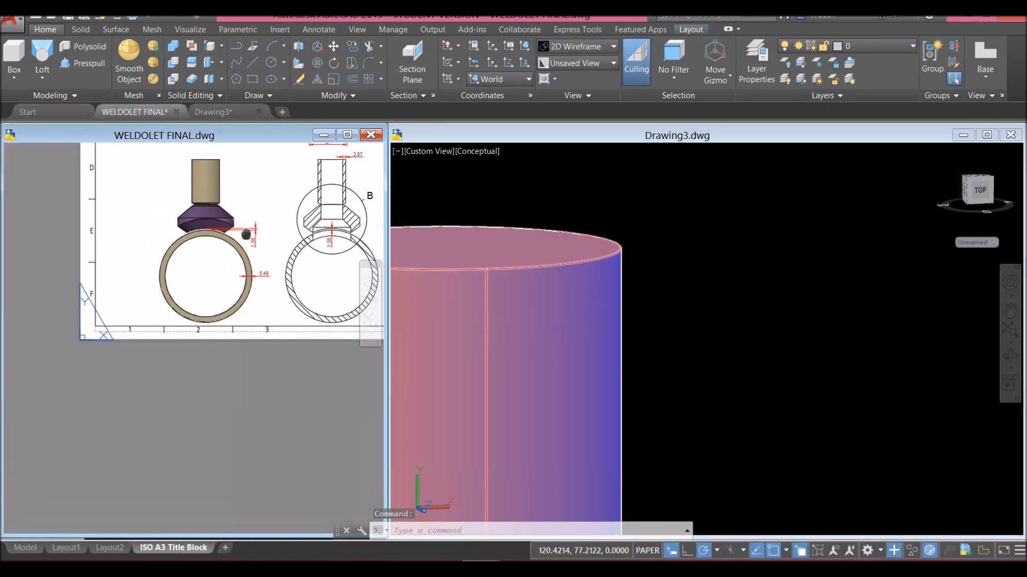
scroll(246, 234, down, 2)
middle_drag(246, 234, 176, 267)
scroll(245, 211, up, 8)
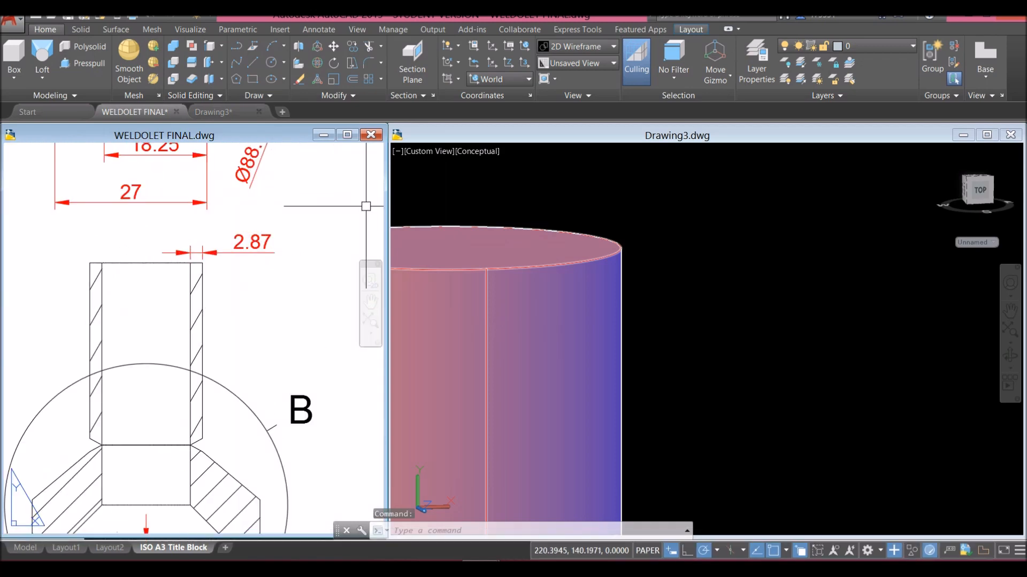
click(522, 181)
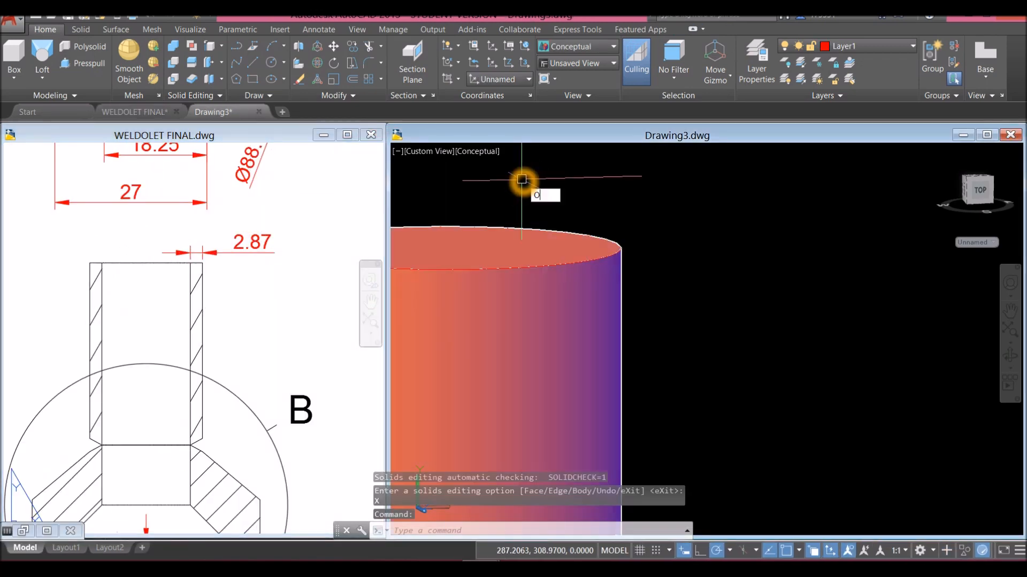
key(Return)
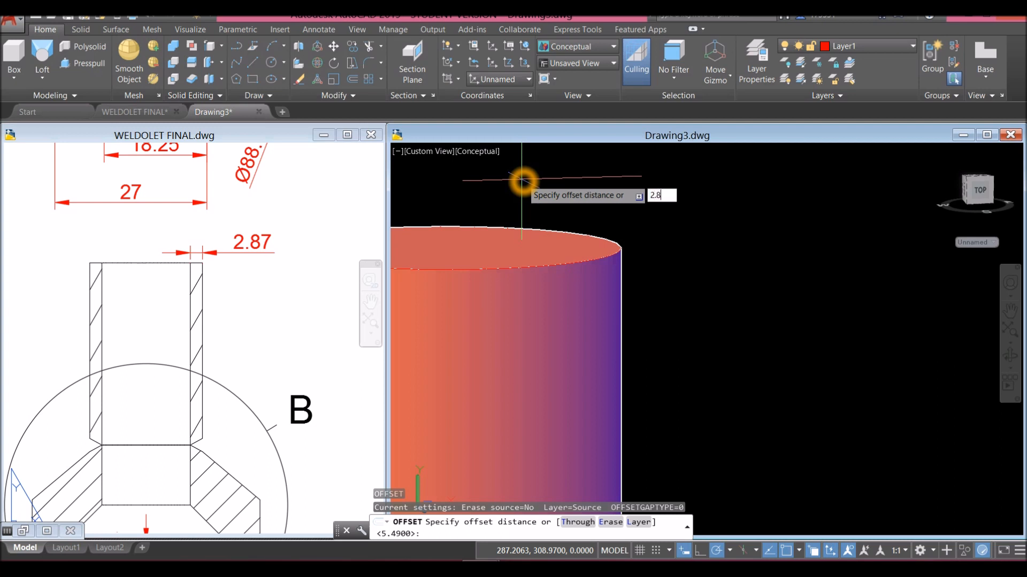
key(Return)
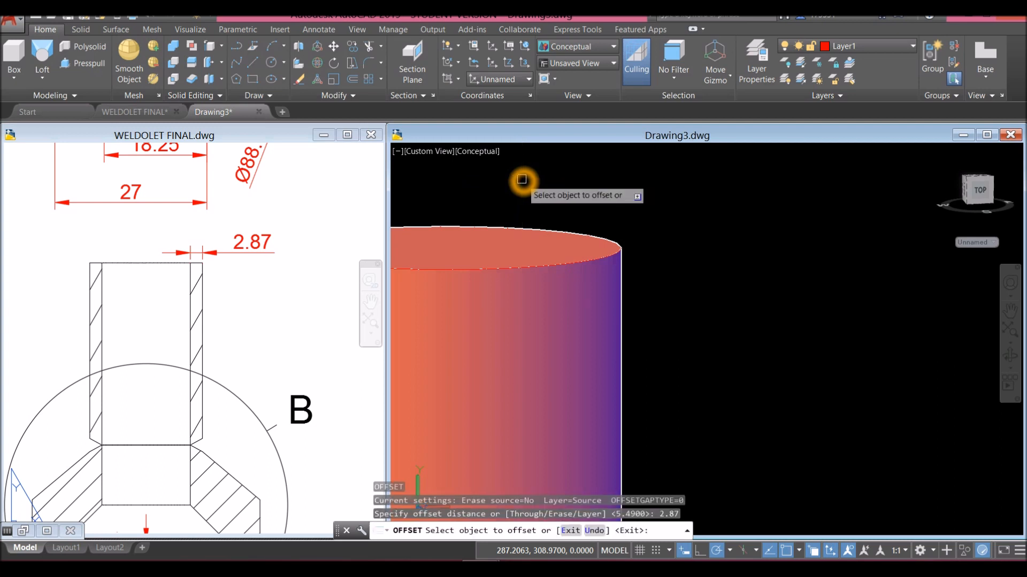
click(542, 227)
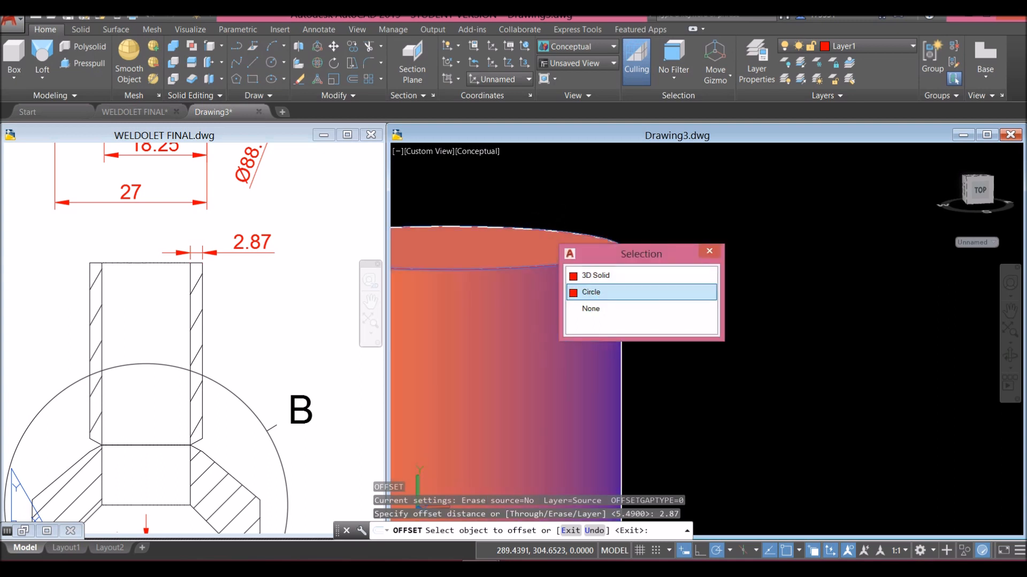
click(587, 297)
click(498, 250)
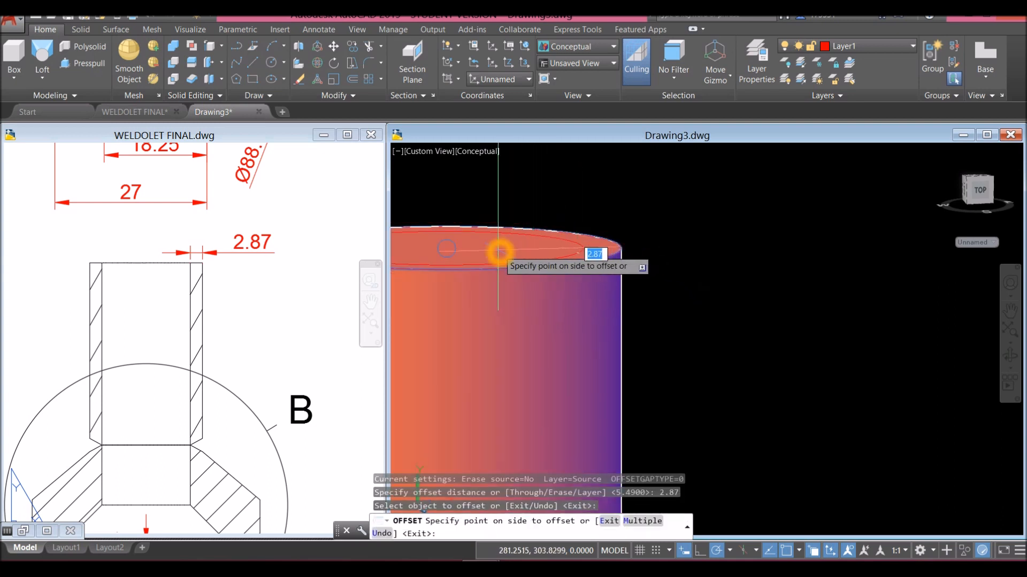
right_click(543, 192)
click(556, 196)
Presspull the area inside the offset circle downward by about 135, through the branch pipe and weldolet into the hollow main pipe.
scroll(556, 196, down, 6)
shift+middle_drag(556, 196, 556, 228)
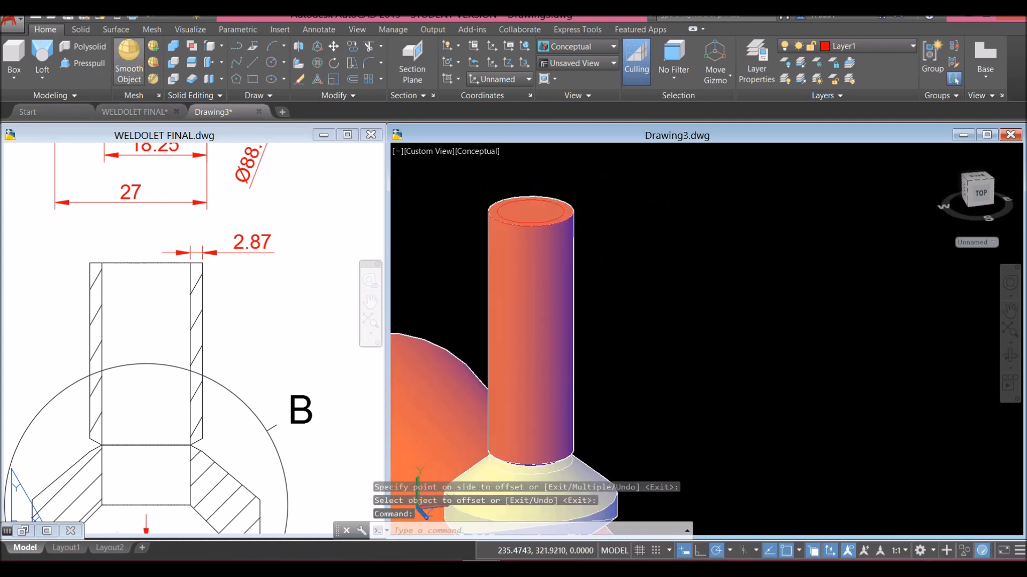
click(81, 63)
scroll(584, 187, up, 3)
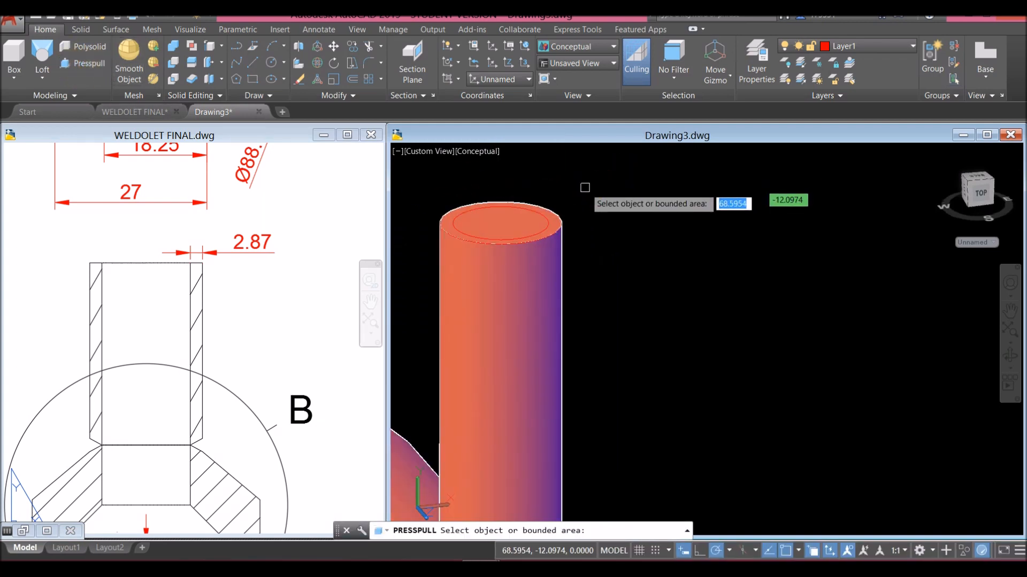
click(506, 220)
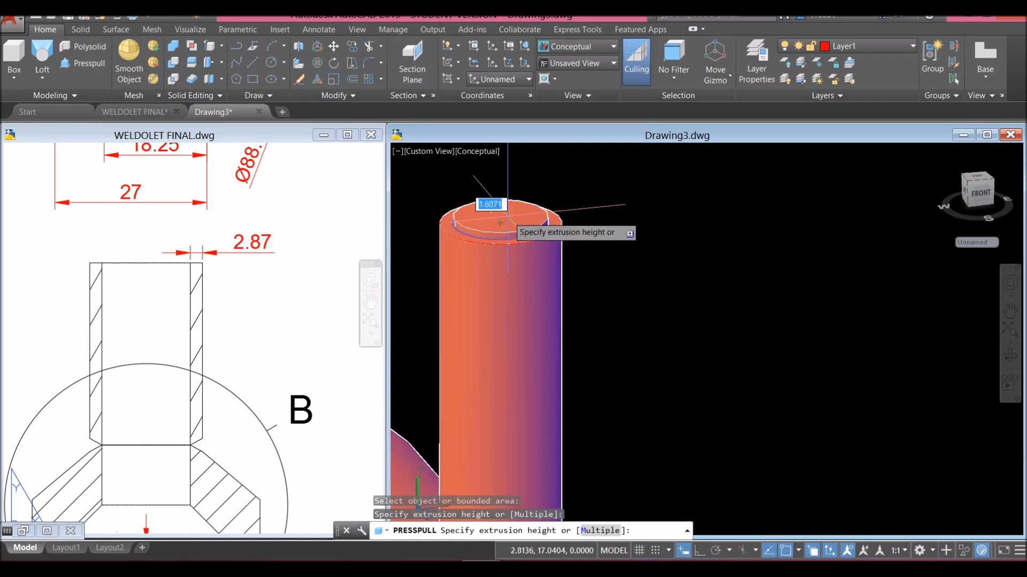
scroll(503, 214, down, 5)
scroll(520, 261, down, 5)
scroll(537, 308, up, 7)
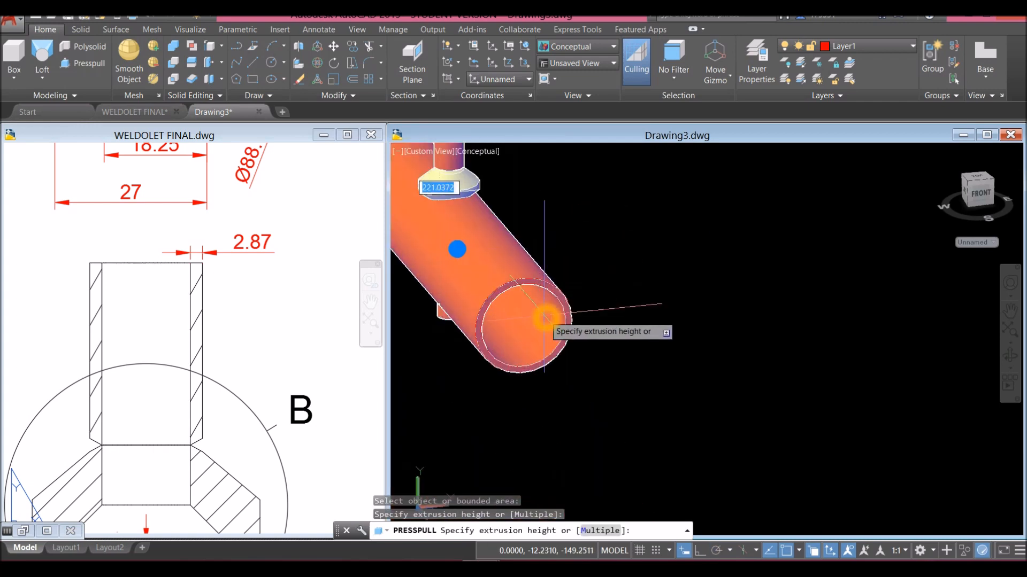
shift+middle_drag(547, 320, 532, 272)
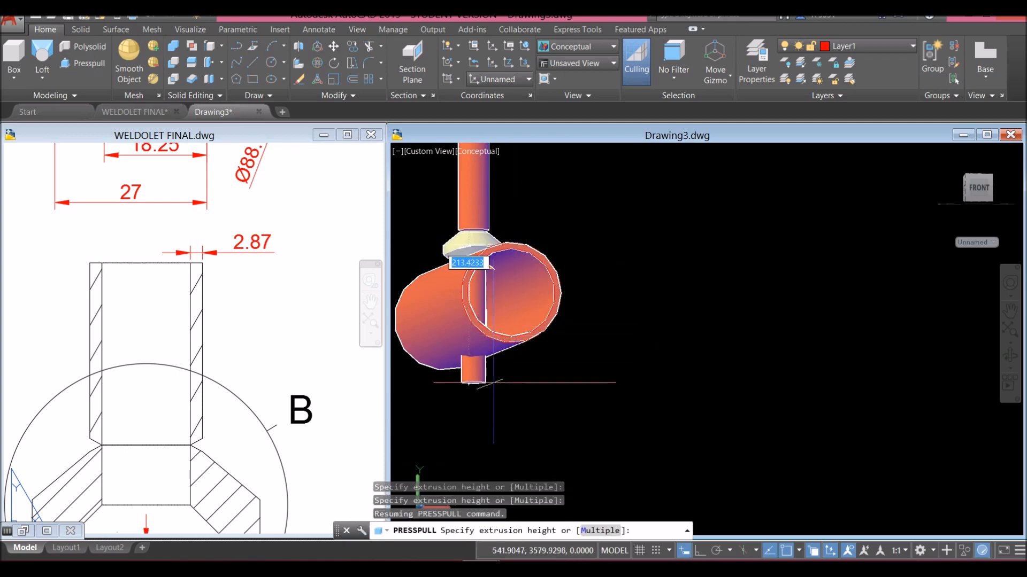
scroll(467, 384, up, 3)
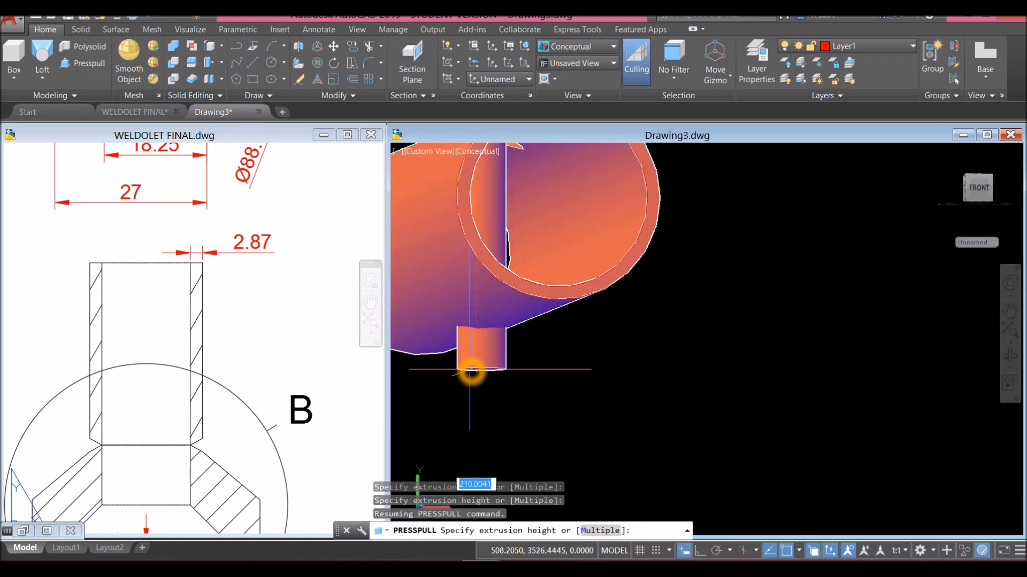
scroll(471, 370, down, 2)
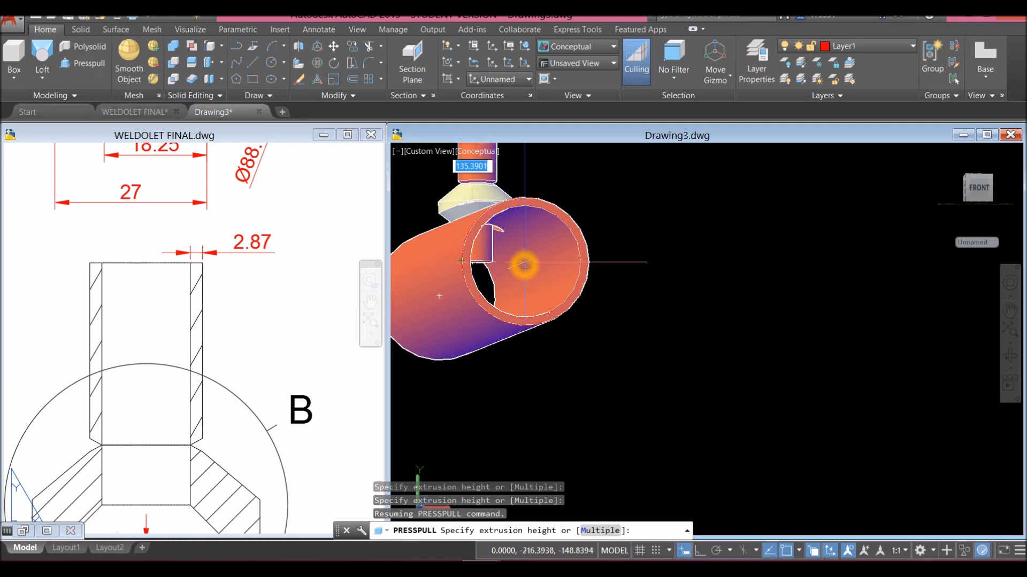
click(524, 263)
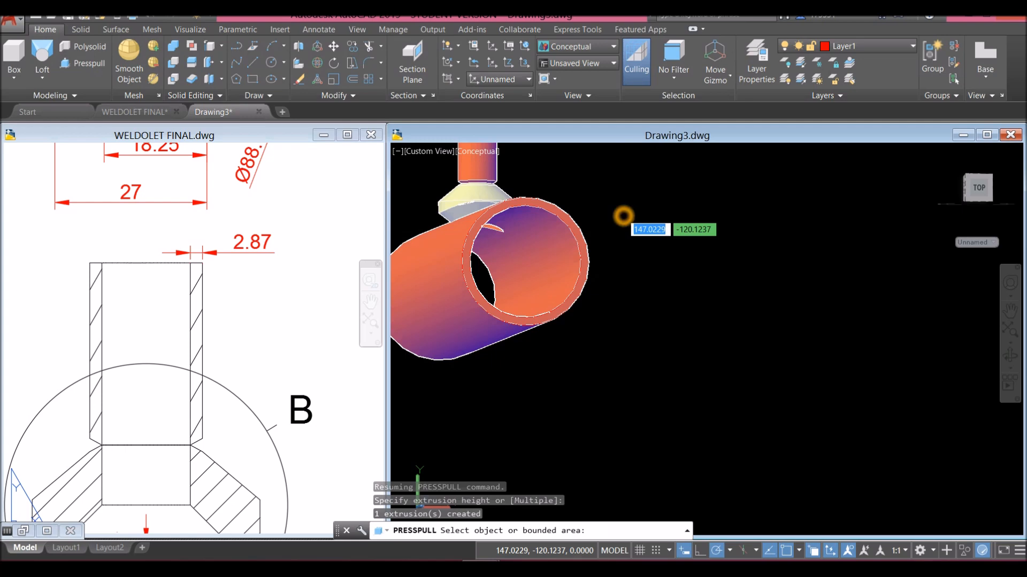
right_click(623, 216)
In the Front view, place a vertical section plane through the branch pipe's centre, running from above it to below the main pipe.
shift+middle_click(605, 232)
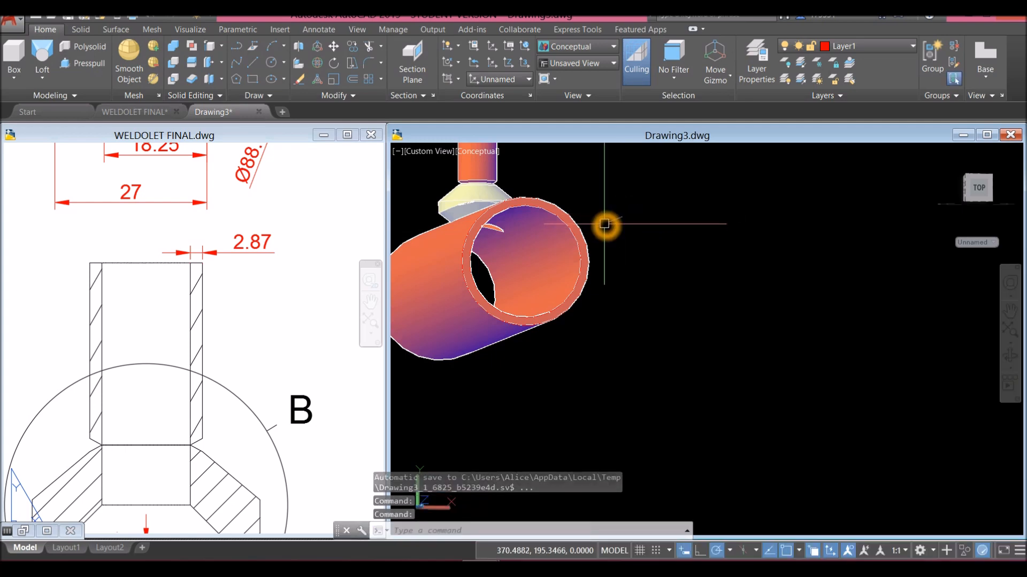
shift+middle_drag(605, 226, 616, 277)
scroll(591, 236, down, 3)
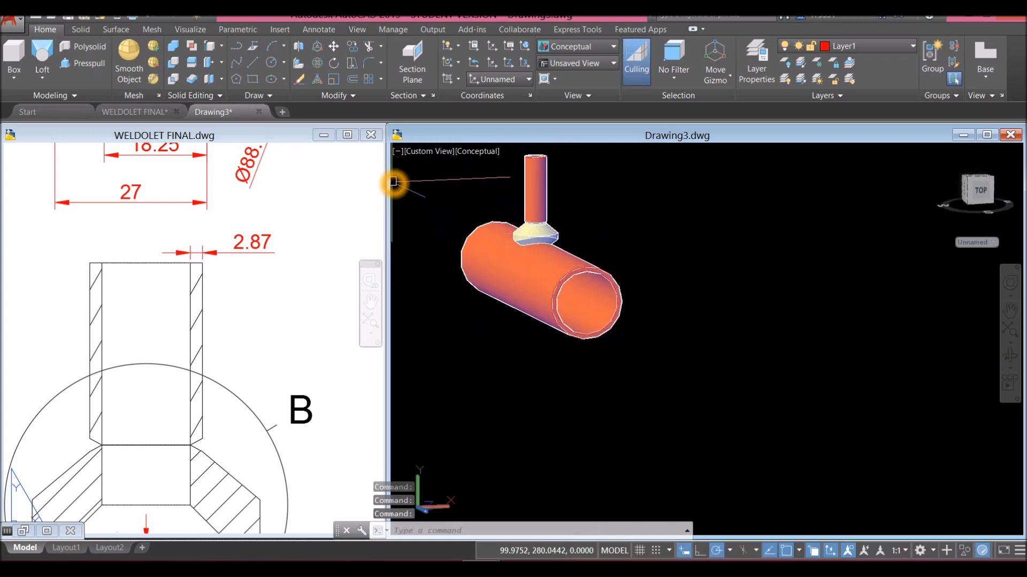
click(422, 152)
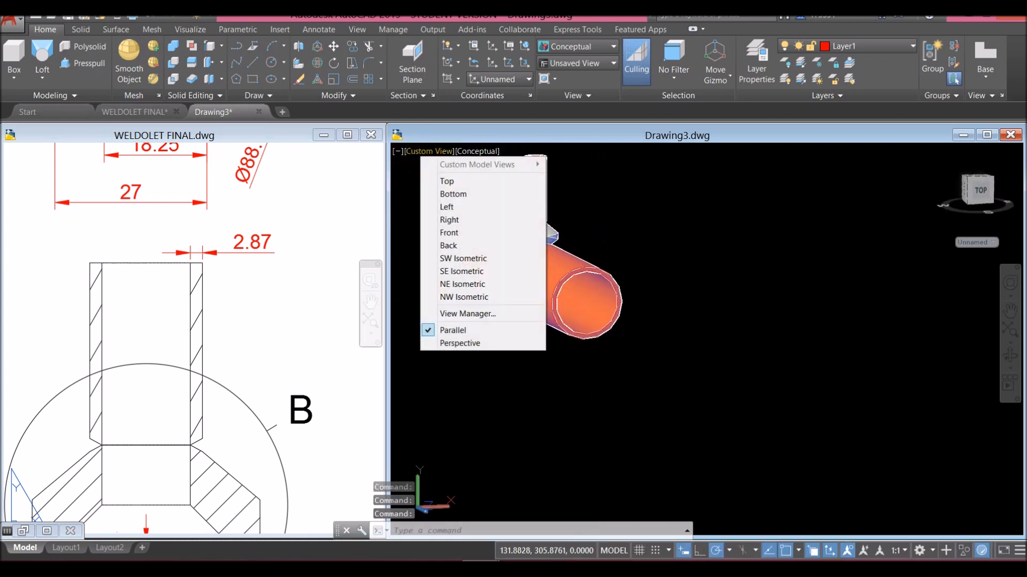
click(450, 232)
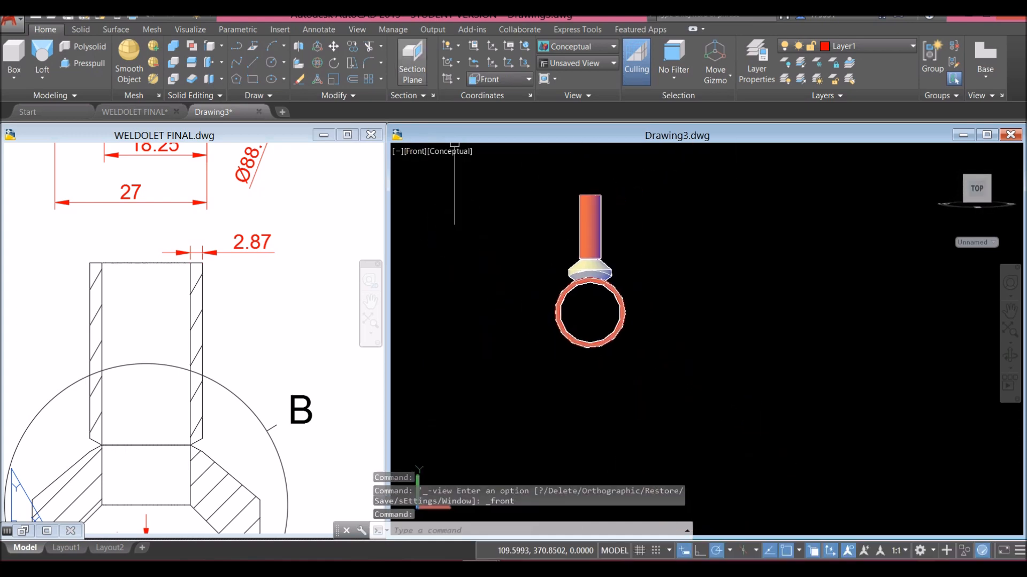
click(413, 57)
scroll(591, 176, up, 3)
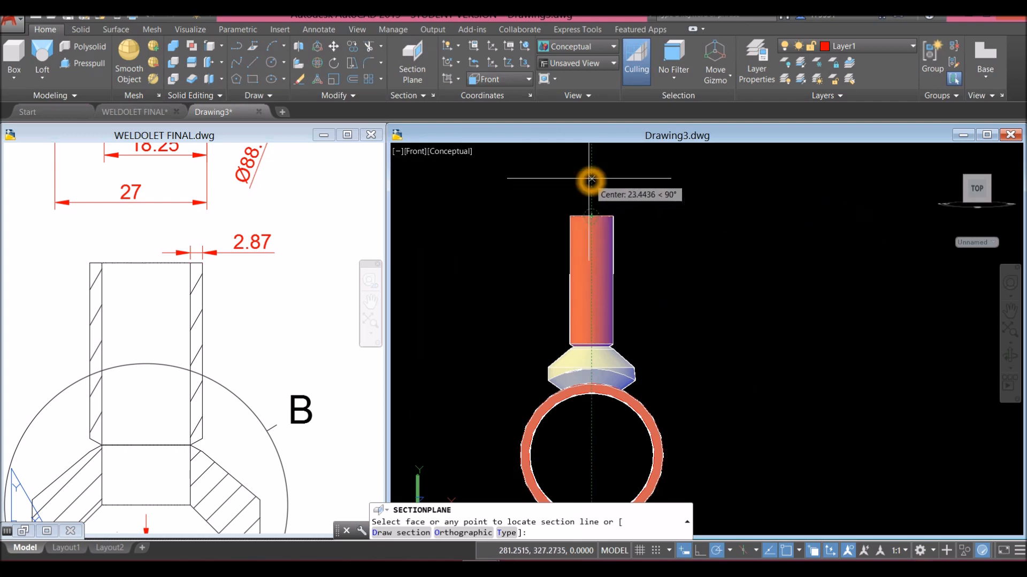
click(591, 173)
scroll(593, 179, down, 3)
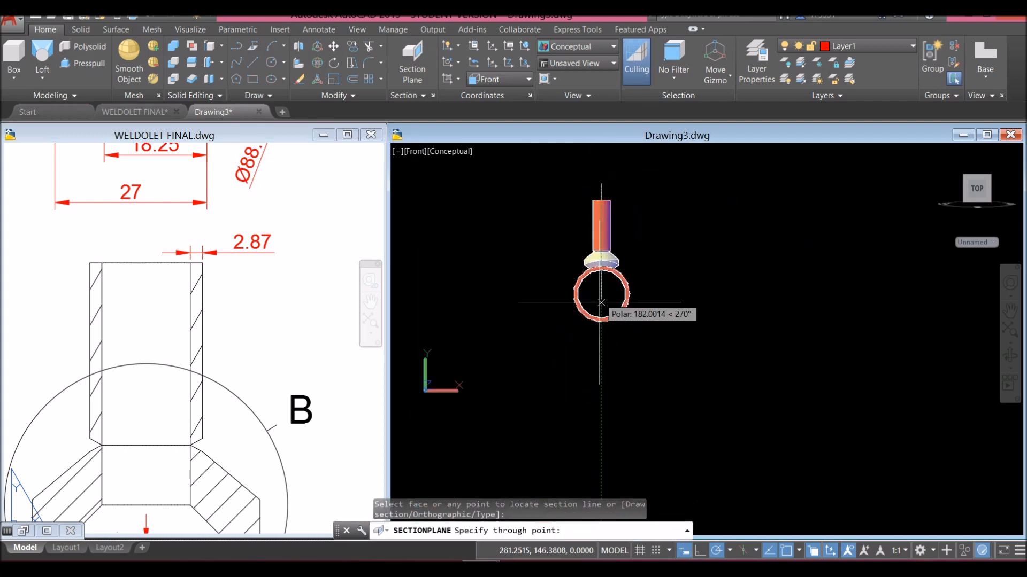
click(602, 349)
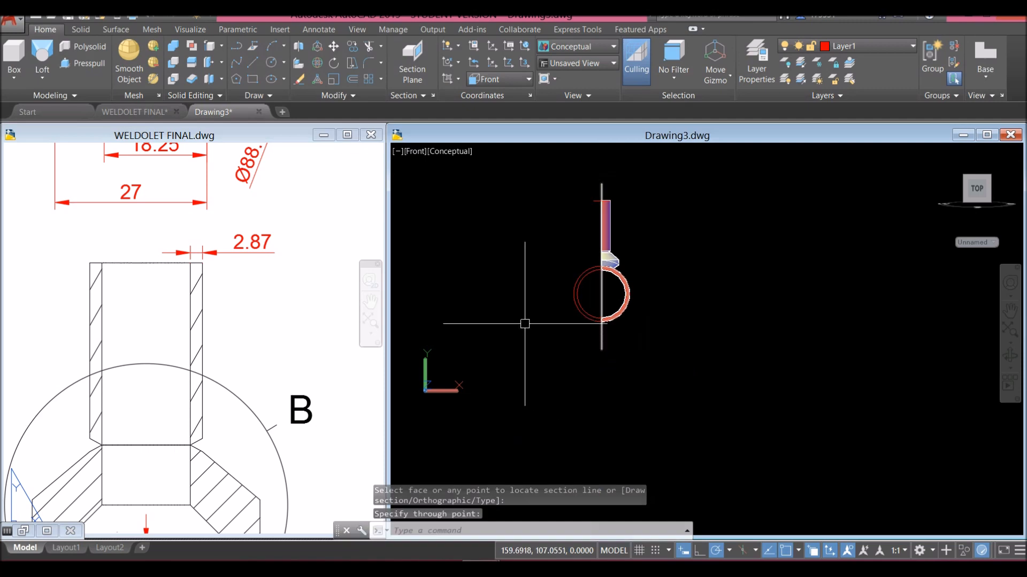
Examine the sectioned assembly from the cut side, checking the bore through the branch pipe, weldolet and main pipe.
shift+middle_drag(522, 312, 708, 310)
scroll(576, 274, up, 6)
shift+middle_drag(623, 246, 546, 257)
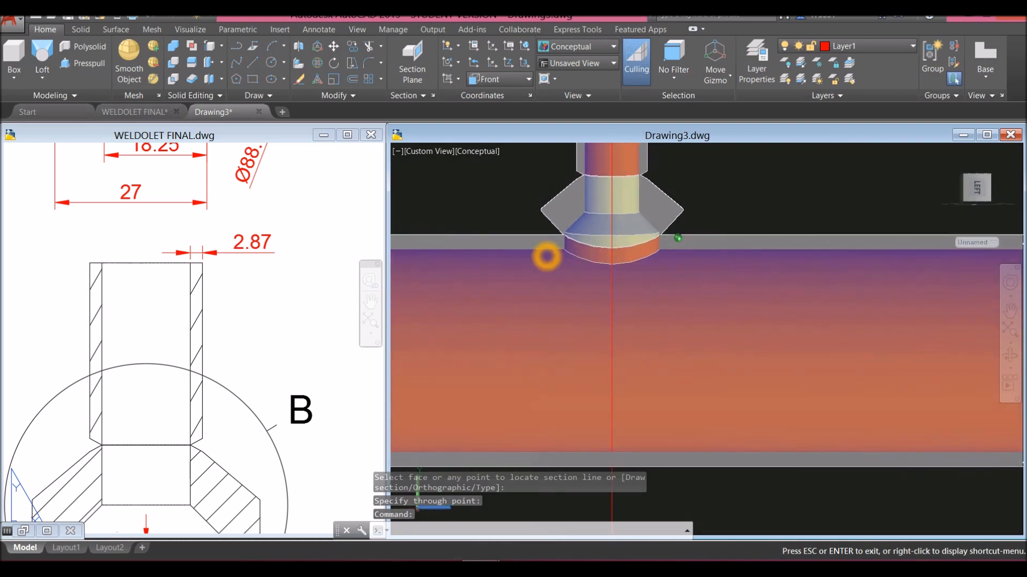
click(651, 159)
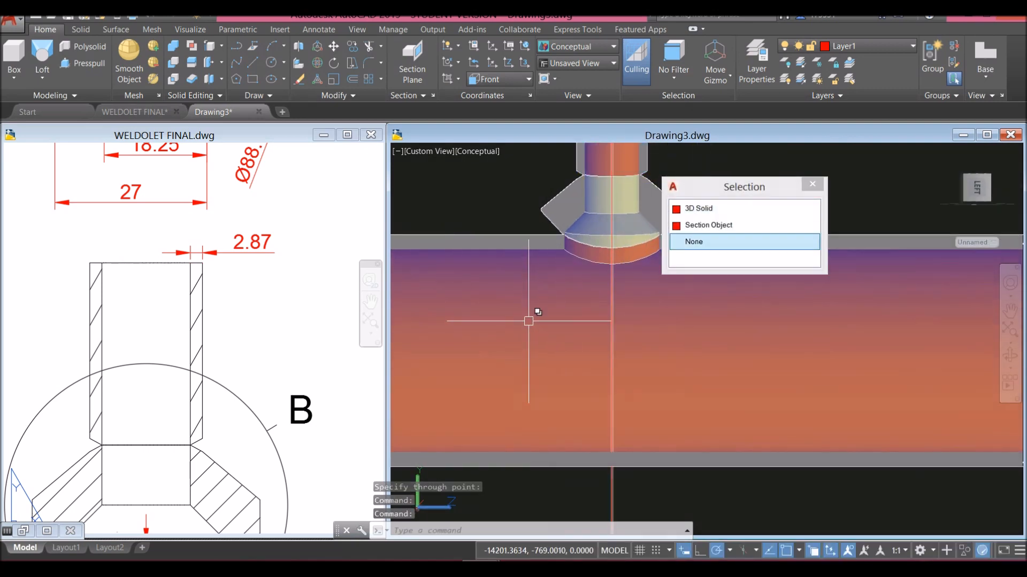
click(503, 245)
click(507, 230)
key(Escape)
middle_drag(508, 230, 534, 280)
click(537, 258)
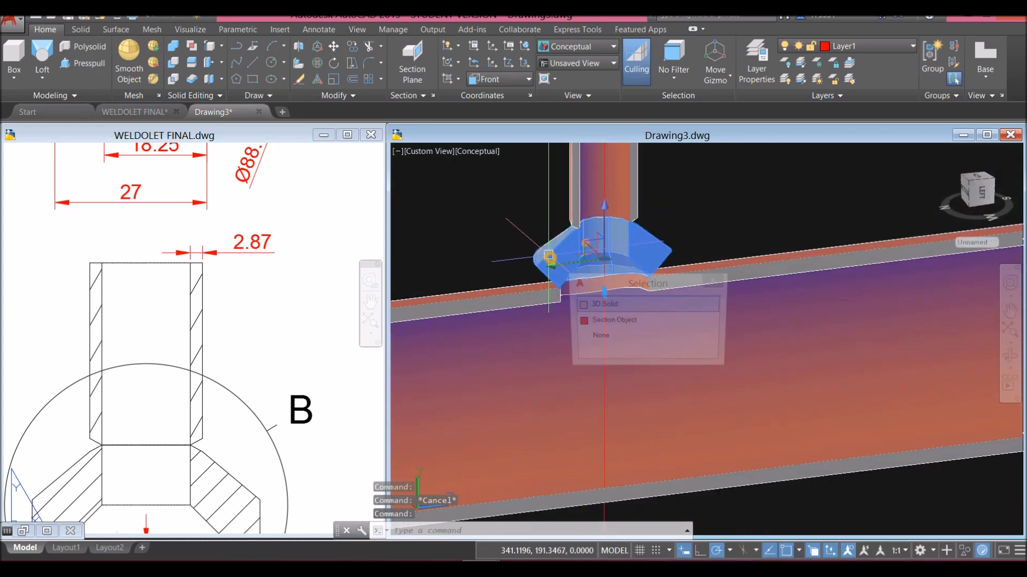
key(Escape)
Inspect the section closely at the bevelled joint between branch pipe and weldolet and where the weldolet meets the main pipe.
scroll(619, 278, up, 3)
shift+middle_drag(618, 278, 714, 276)
middle_drag(550, 259, 536, 373)
scroll(663, 266, up, 5)
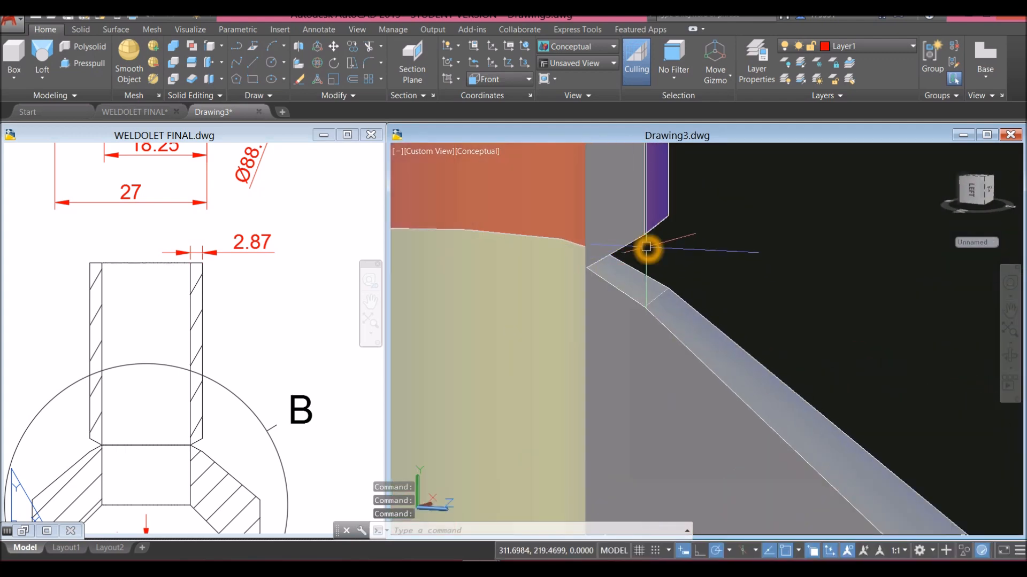
scroll(664, 239, down, 2)
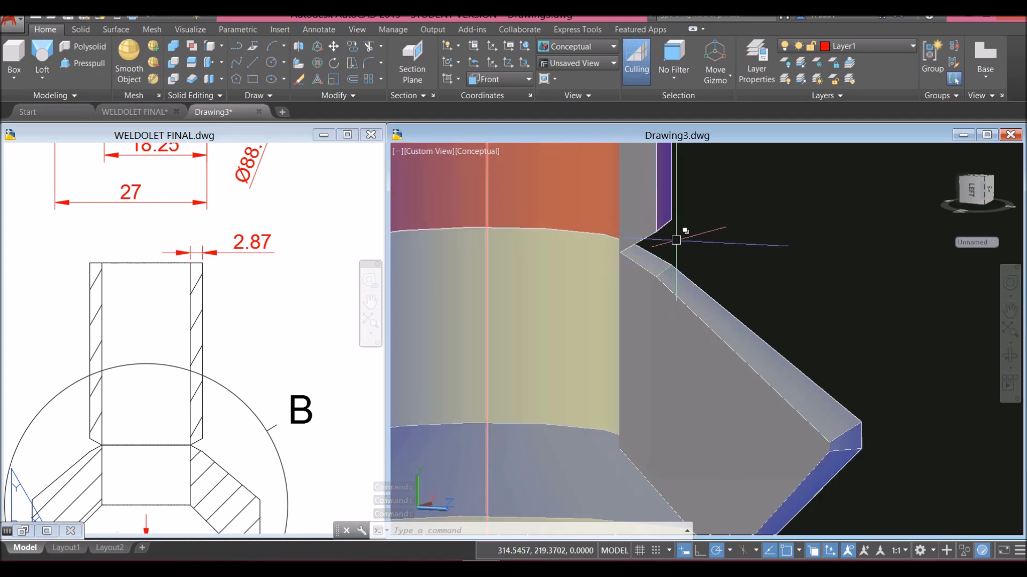
scroll(667, 229, down, 3)
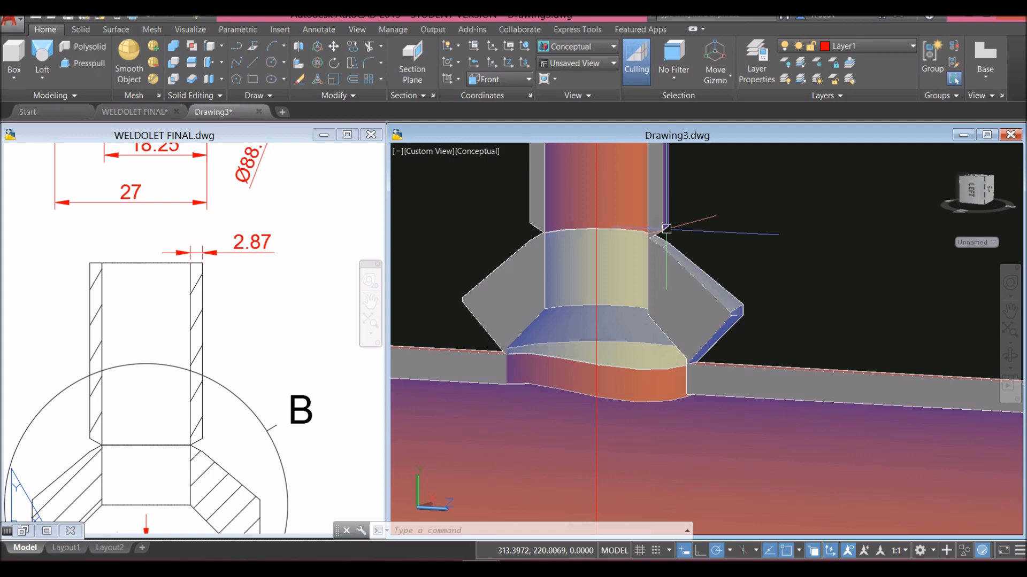
scroll(694, 344, up, 3)
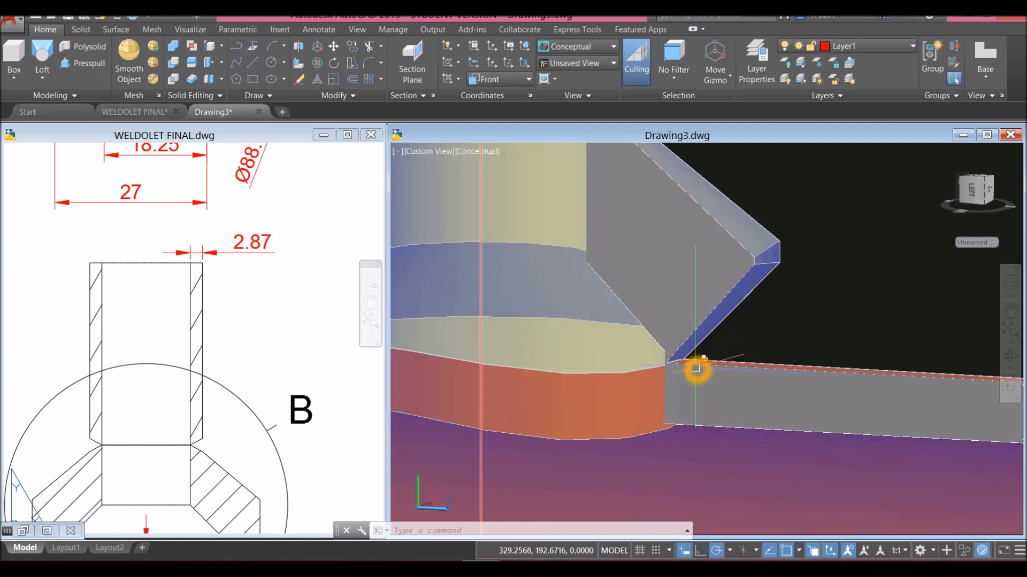
scroll(688, 336, down, 3)
middle_drag(688, 326, 665, 335)
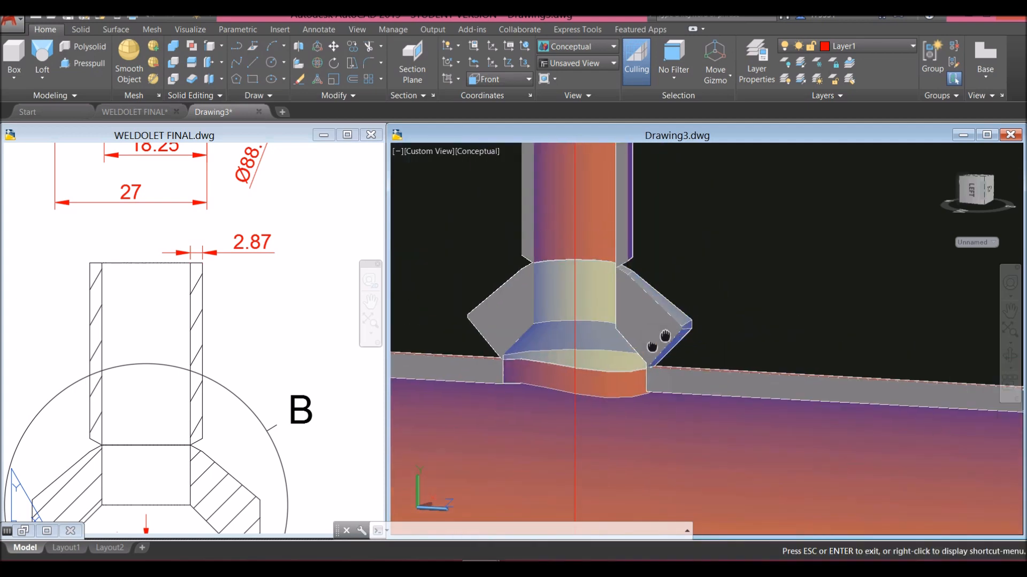
key(Escape)
Check the gap dimension between the weldolet and the main pipe in the WELDOLET FINAL reference drawing.
scroll(665, 336, down, 2)
click(275, 314)
scroll(260, 323, down, 2)
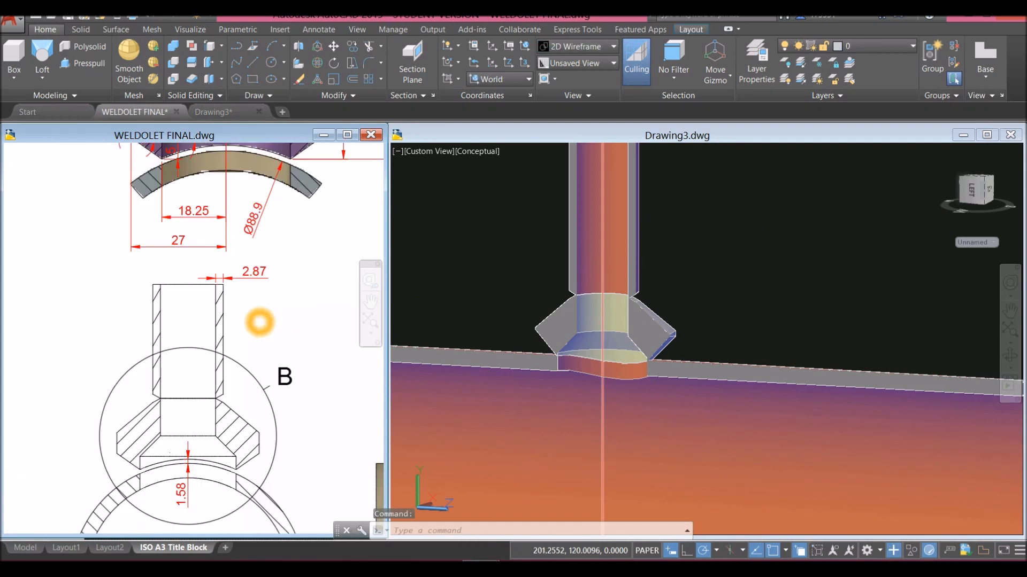
scroll(268, 297, down, 4)
scroll(126, 371, up, 6)
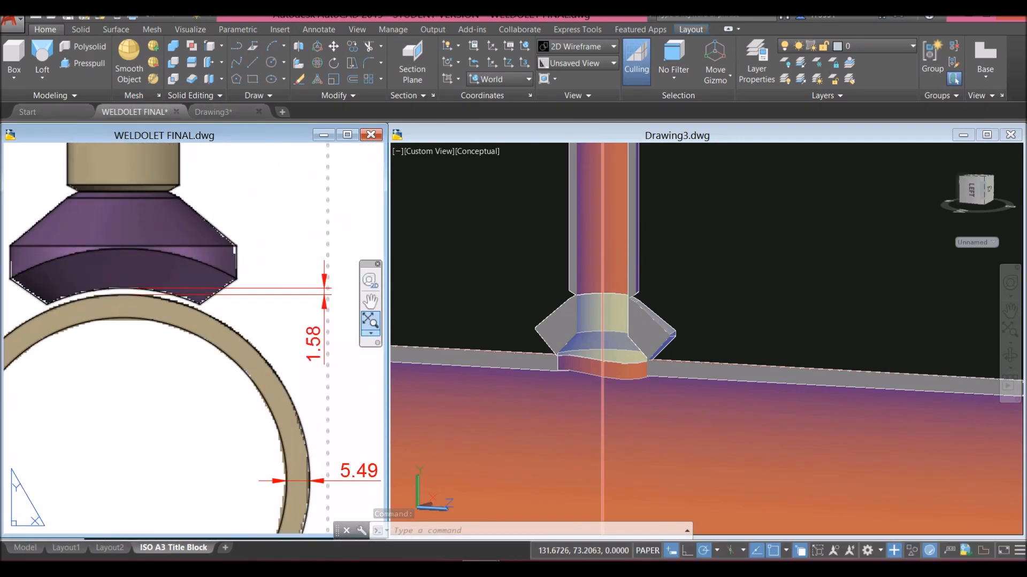
click(683, 246)
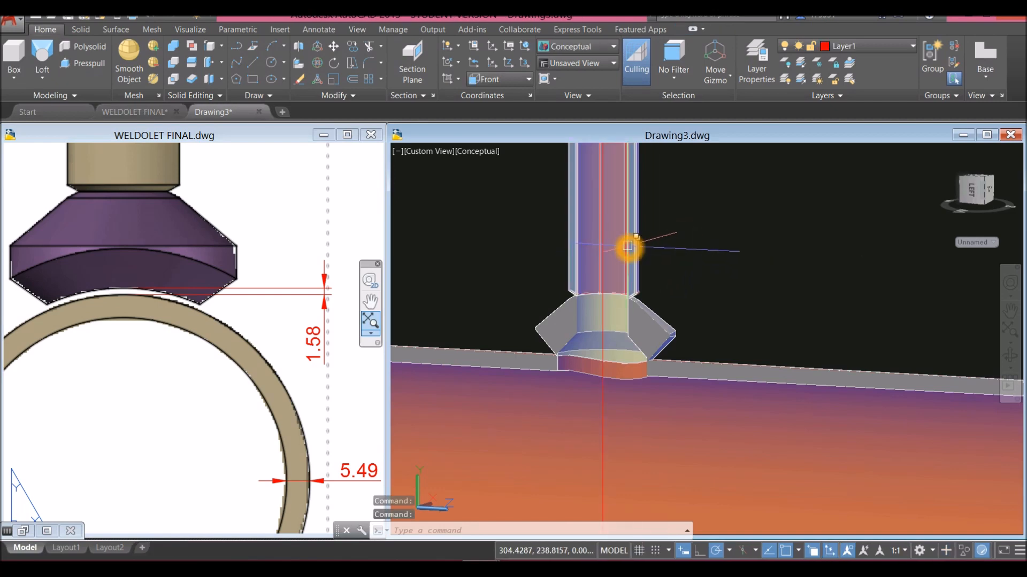
click(621, 251)
right_click(689, 191)
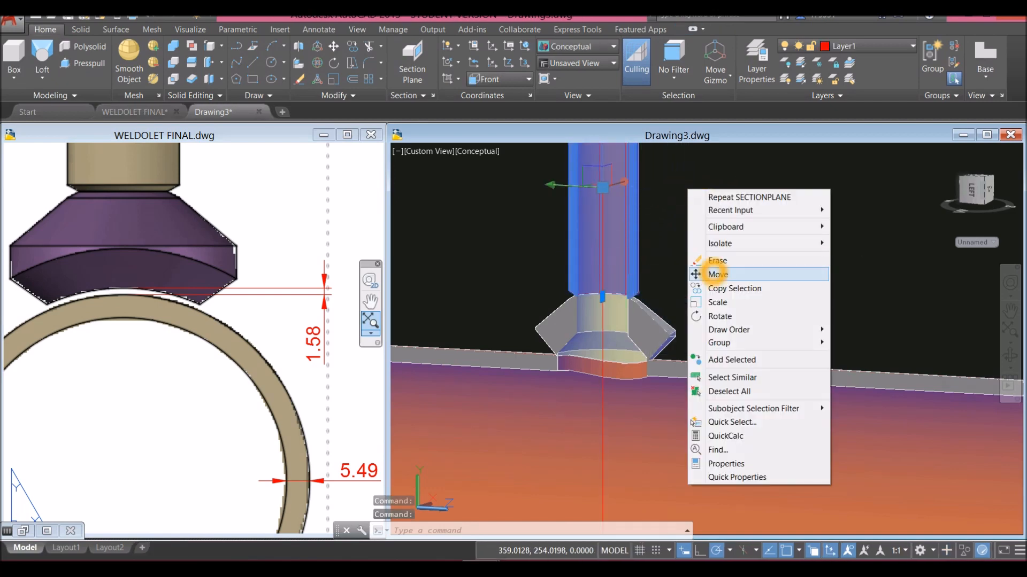
click(714, 273)
click(714, 272)
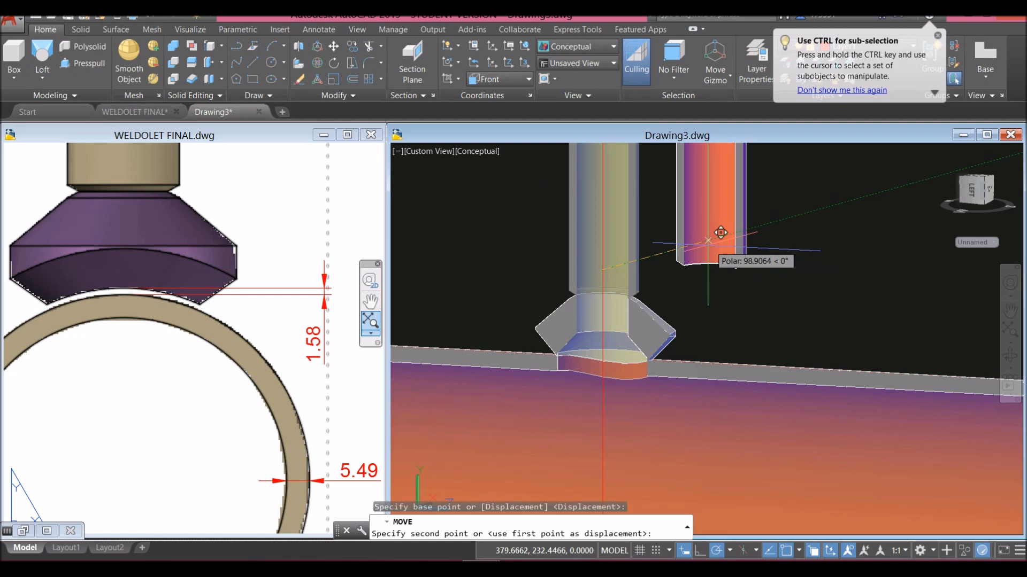
key(Escape)
click(635, 248)
right_click(713, 185)
click(732, 271)
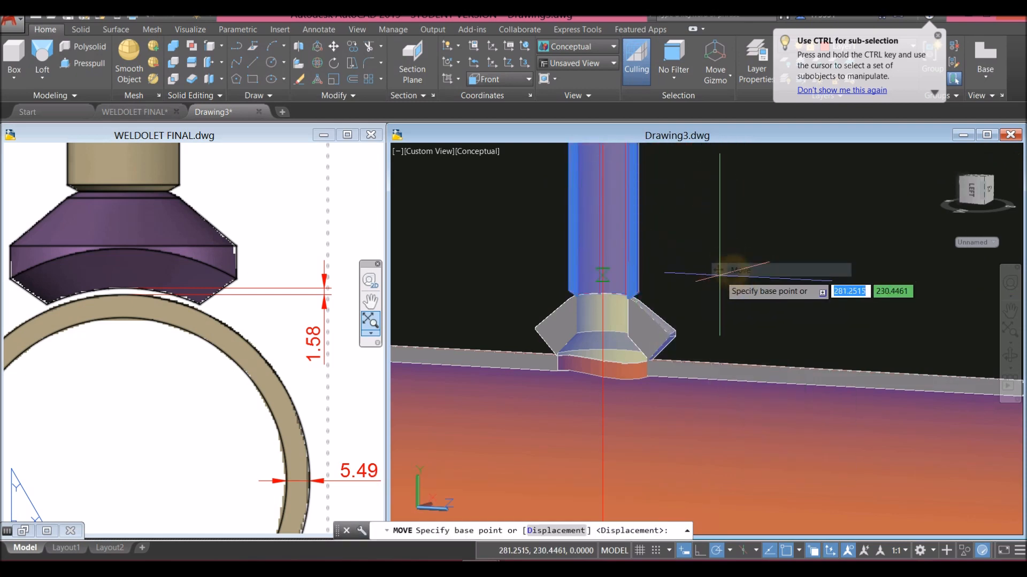
click(715, 277)
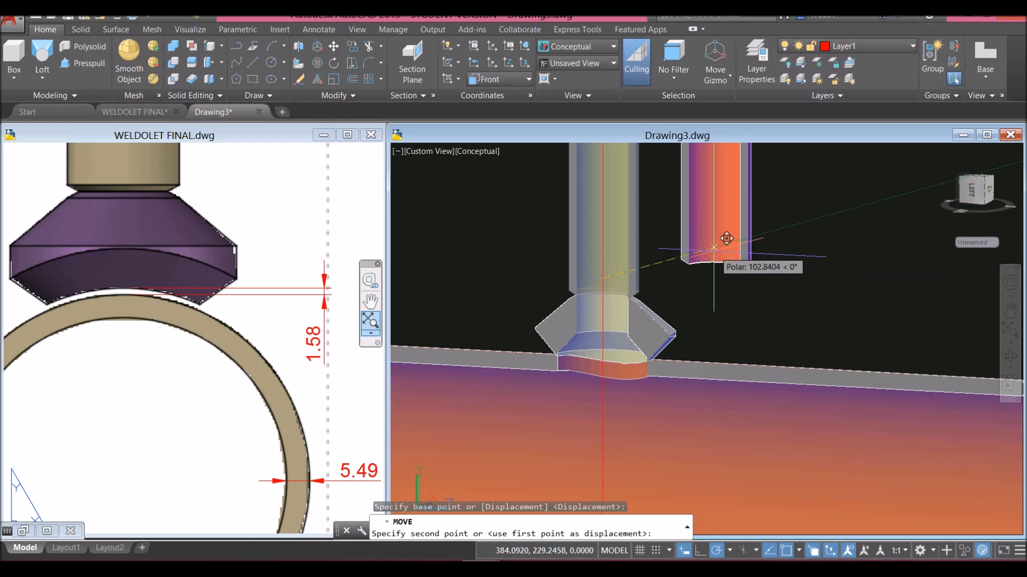
key(Escape)
Delete the section plane from the assembly in Drawing3.
scroll(686, 265, down, 5)
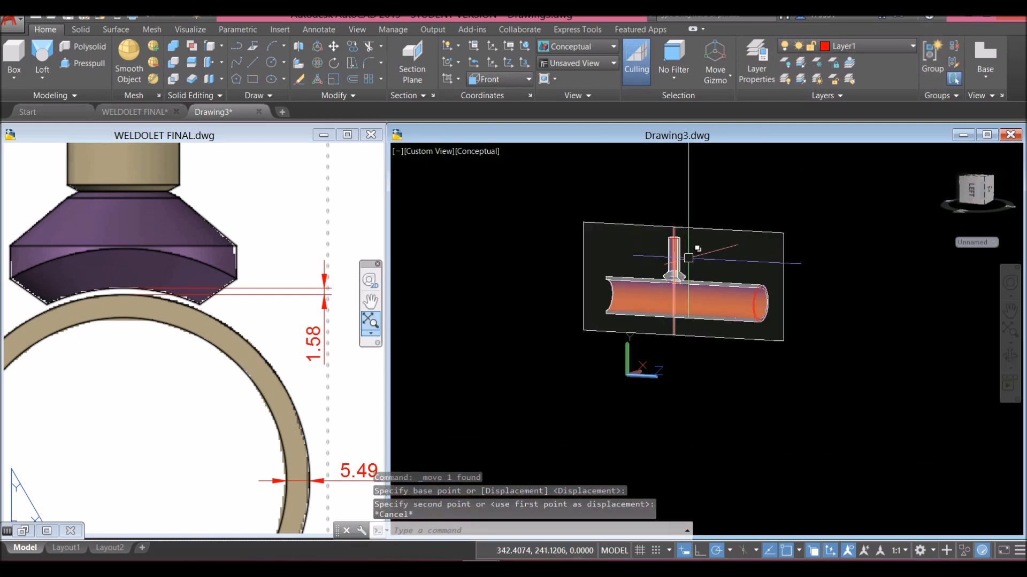
click(714, 230)
key(Delete)
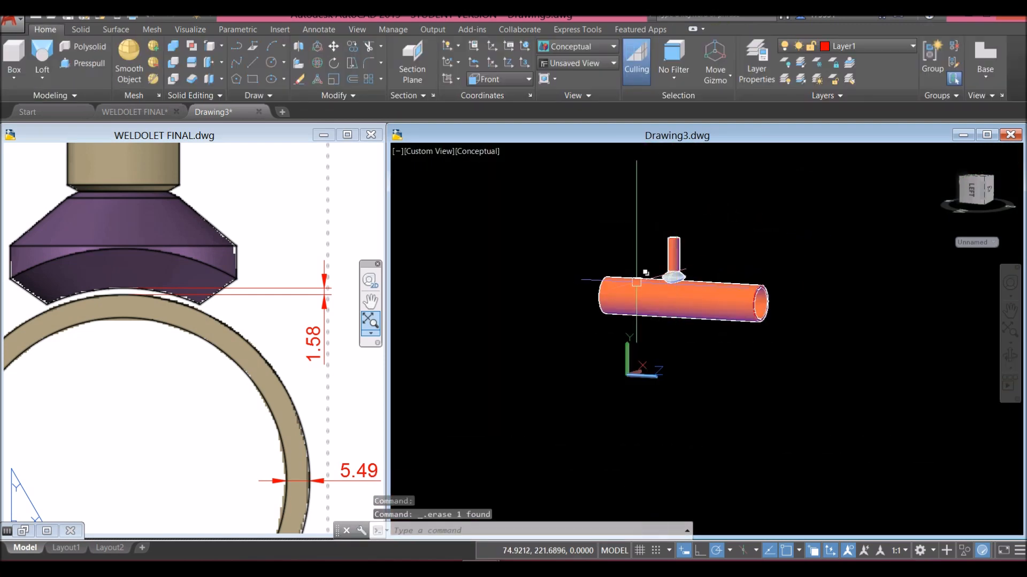
In the Front view, move the branch pipe straight up by 1.58 away from the weldolet.
scroll(637, 266, up, 2)
click(430, 151)
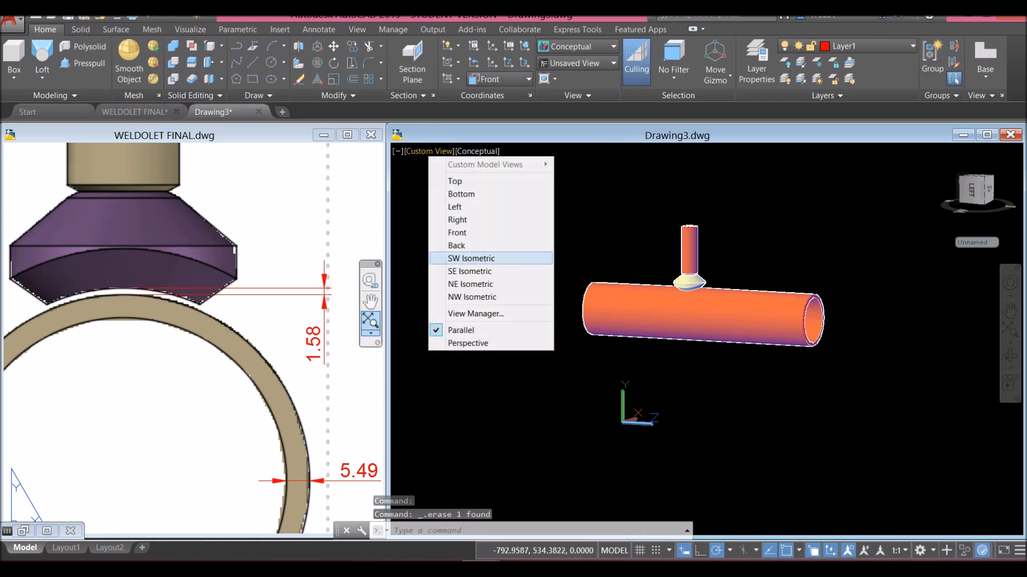
click(465, 234)
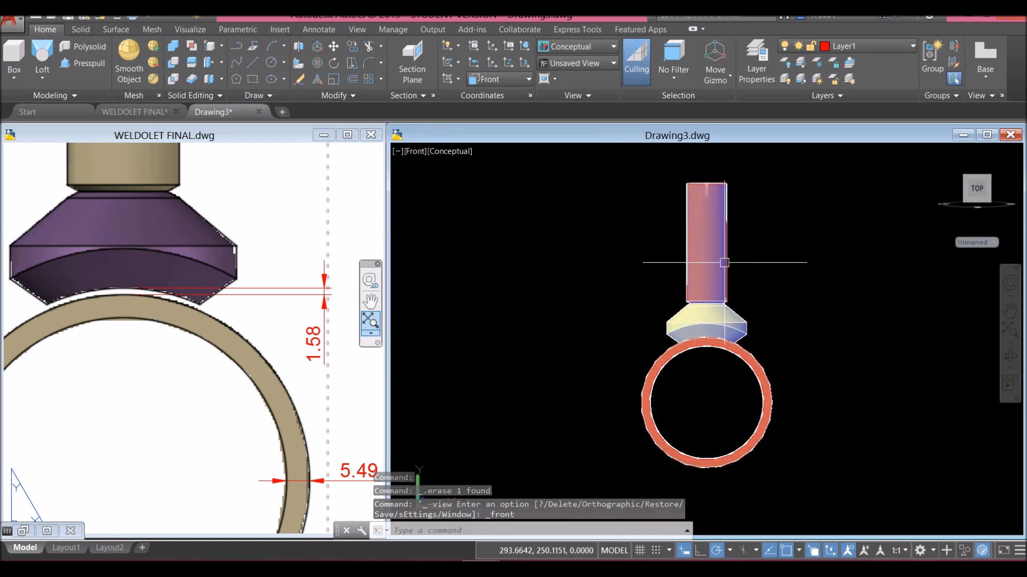
right_click(786, 191)
click(811, 277)
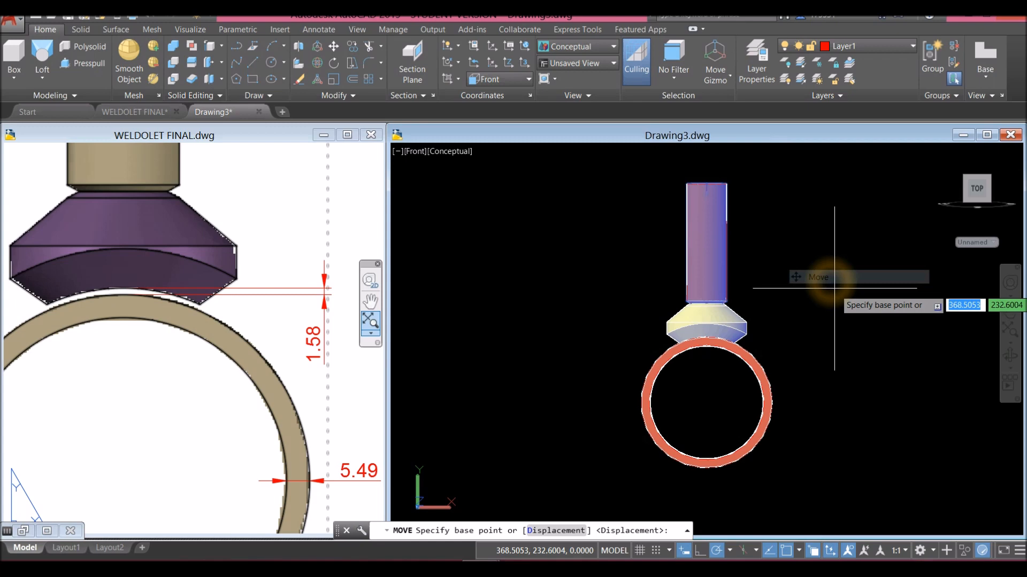
click(839, 297)
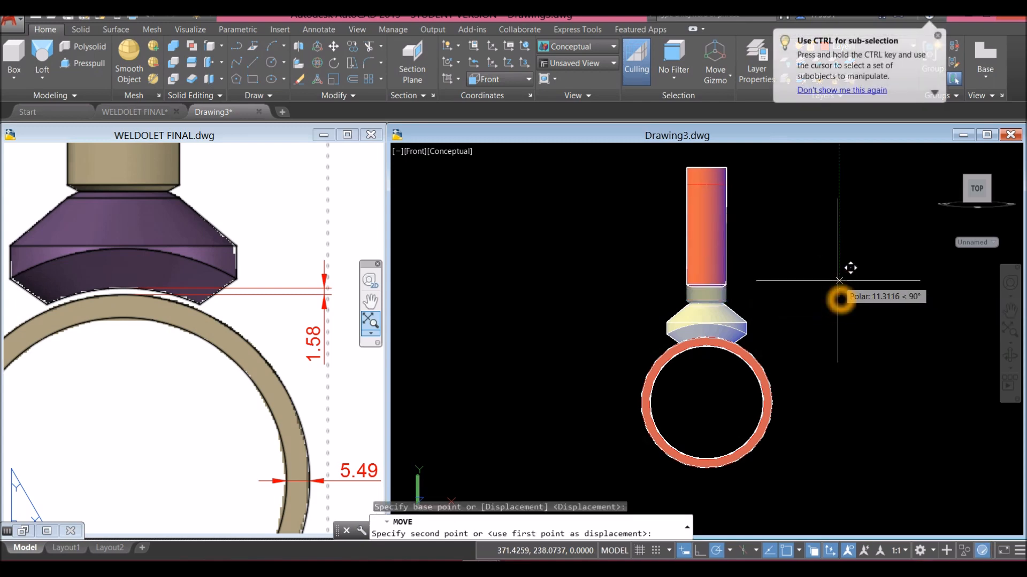
text(1)
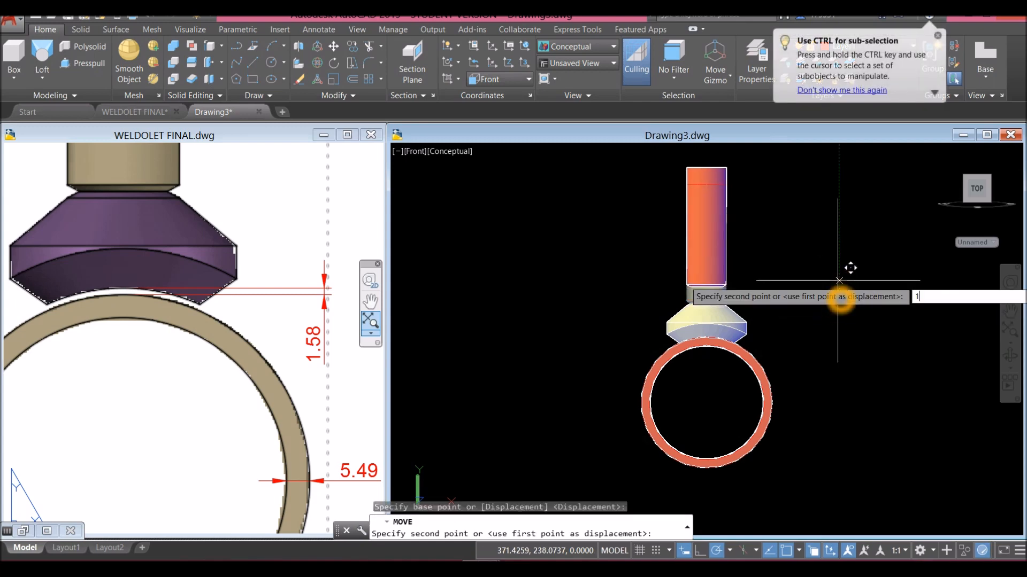
text(.58)
key(Return)
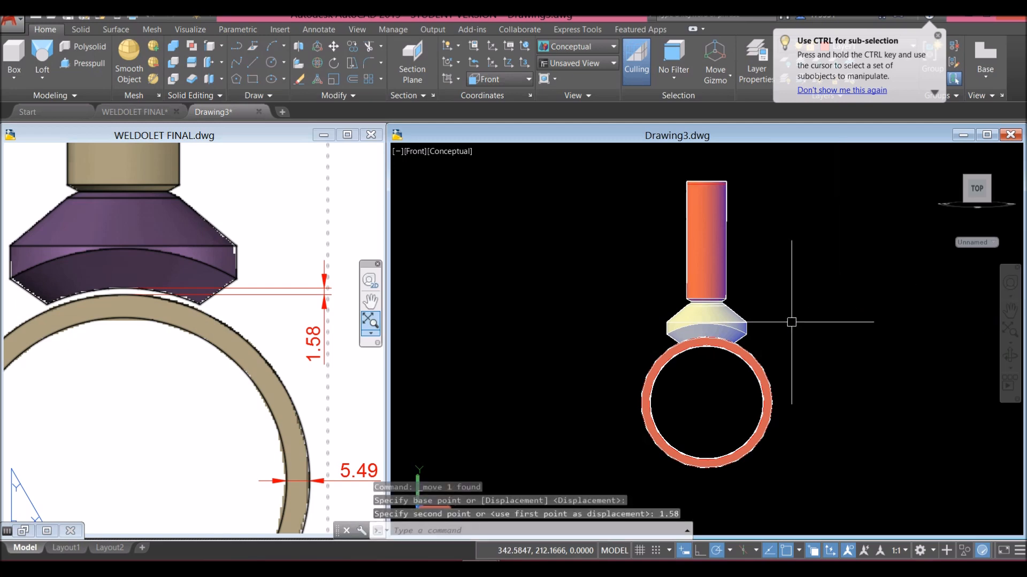
Try to lower the main pipe by 1.58, picking the outer circle at its end.
middle_drag(797, 321, 688, 259)
click(669, 296)
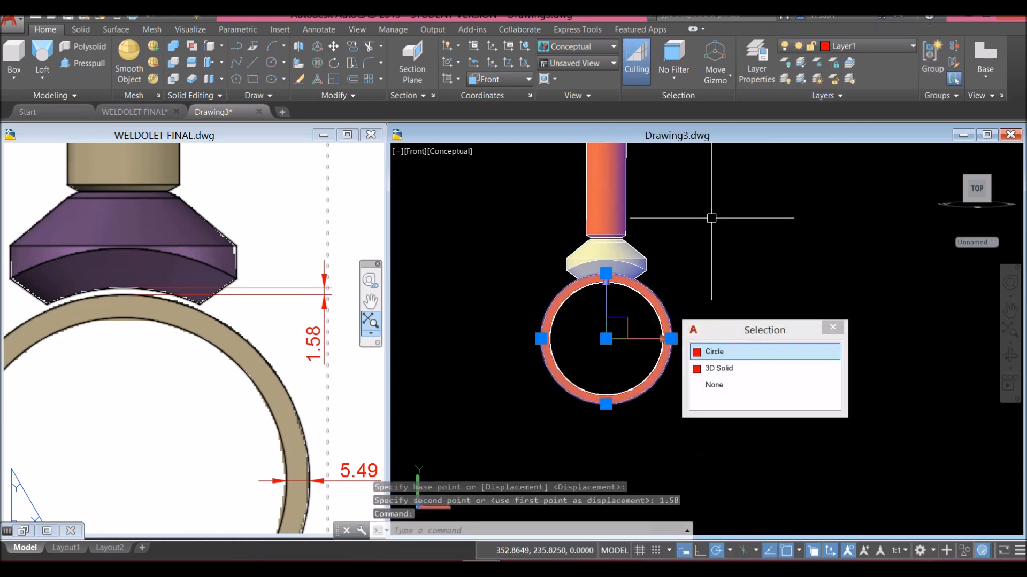
right_click(712, 218)
click(742, 303)
click(751, 248)
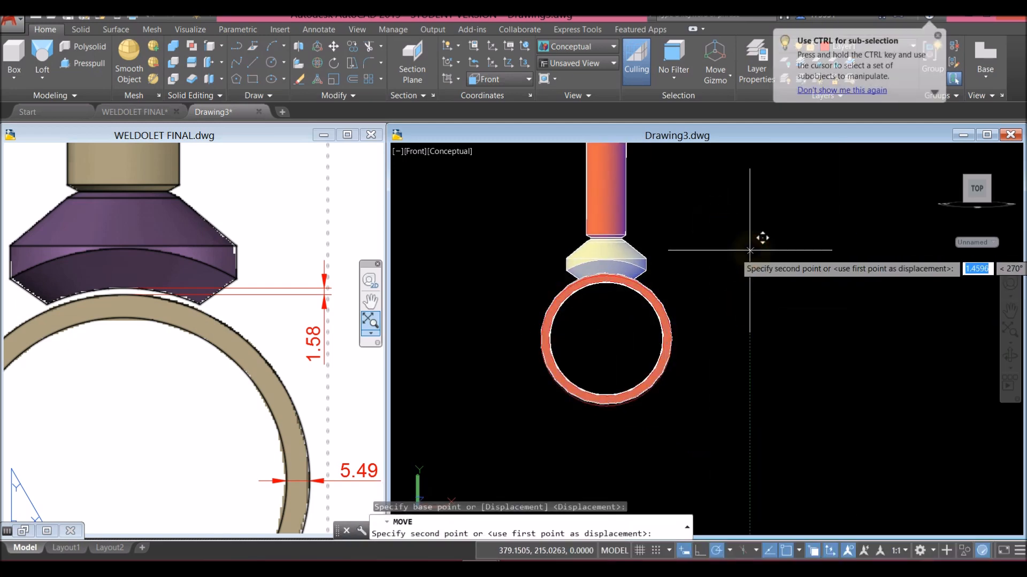
text(1.)
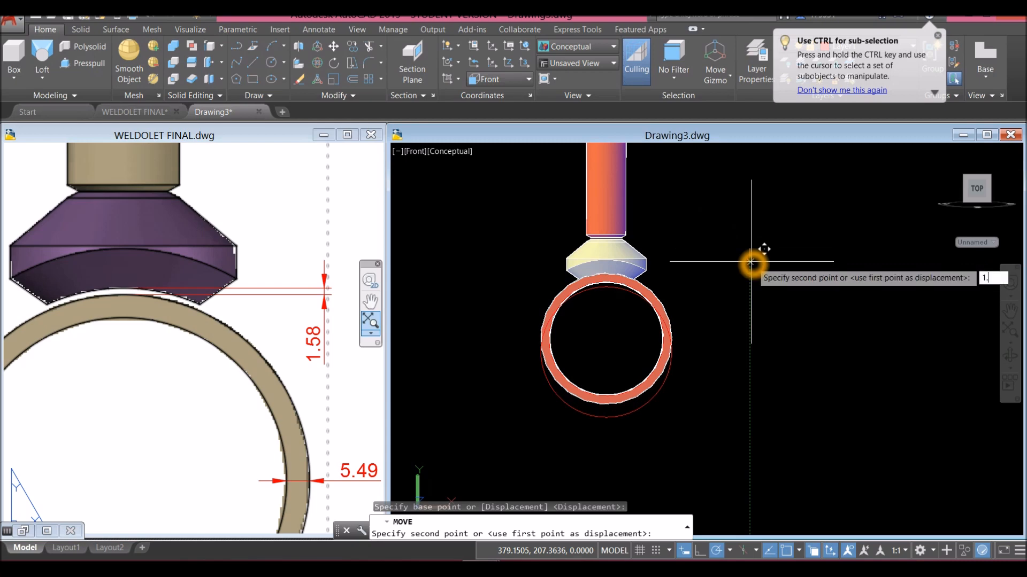
key(Return)
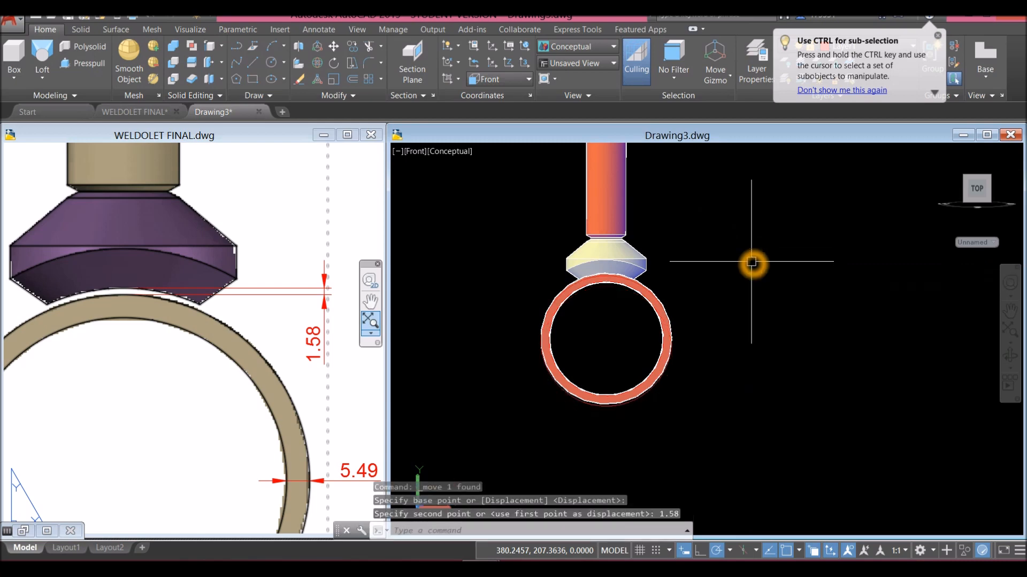
Examine the joint between weldolet and main pipe from an angle, and undo the view changes back to Front.
scroll(605, 279, up, 8)
shift+middle_drag(596, 289, 621, 277)
scroll(620, 276, down, 6)
click(620, 276)
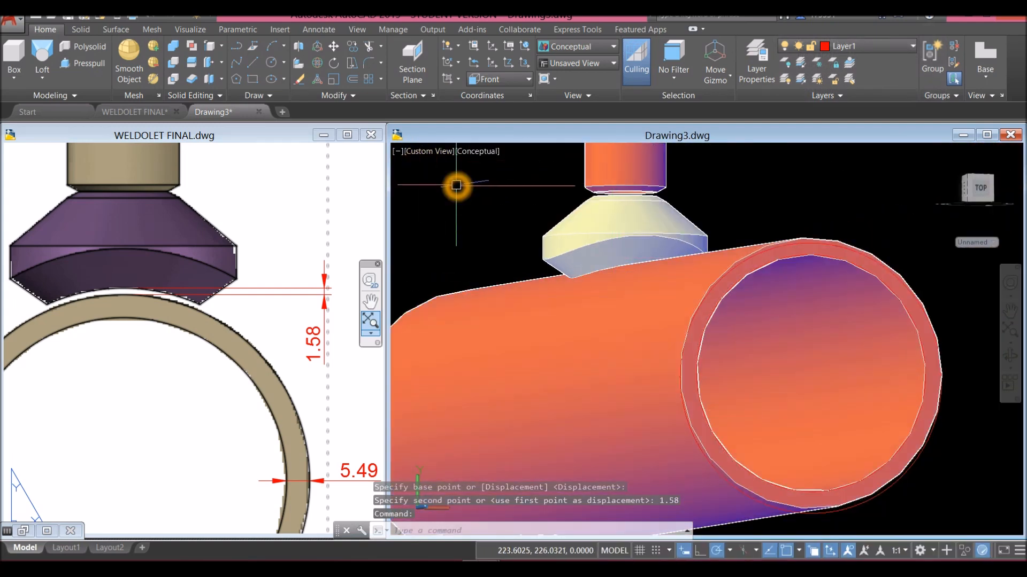
key(ctrl+z)
middle_drag(867, 292, 658, 270)
scroll(656, 270, up, 5)
scroll(657, 269, down, 6)
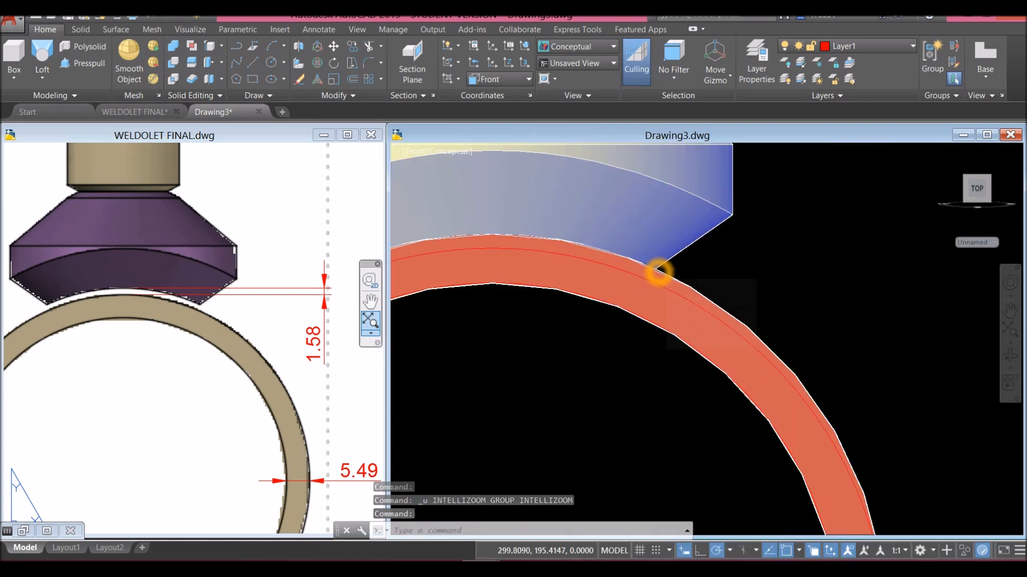
Move the main pipe together with both of its end circles straight down by 1.58.
click(662, 279)
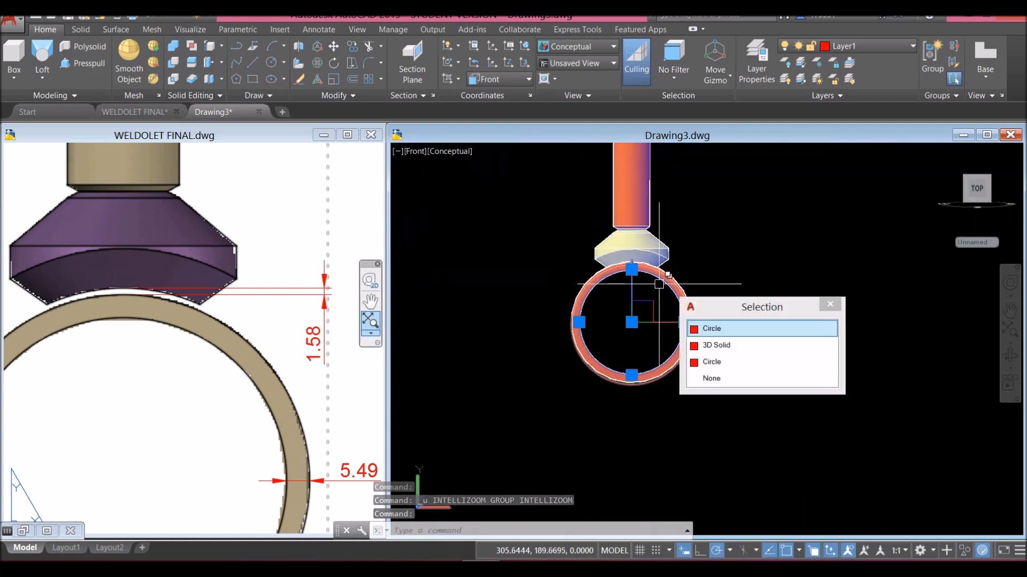
key(Escape)
scroll(588, 303, up, 3)
click(588, 303)
click(532, 270)
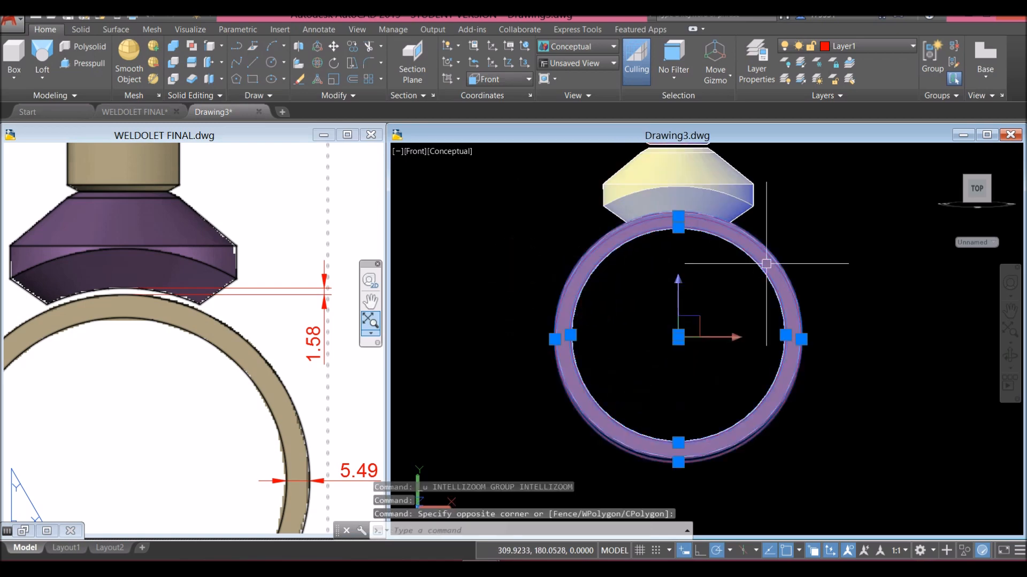
right_click(826, 198)
click(856, 280)
click(869, 221)
text(1.58)
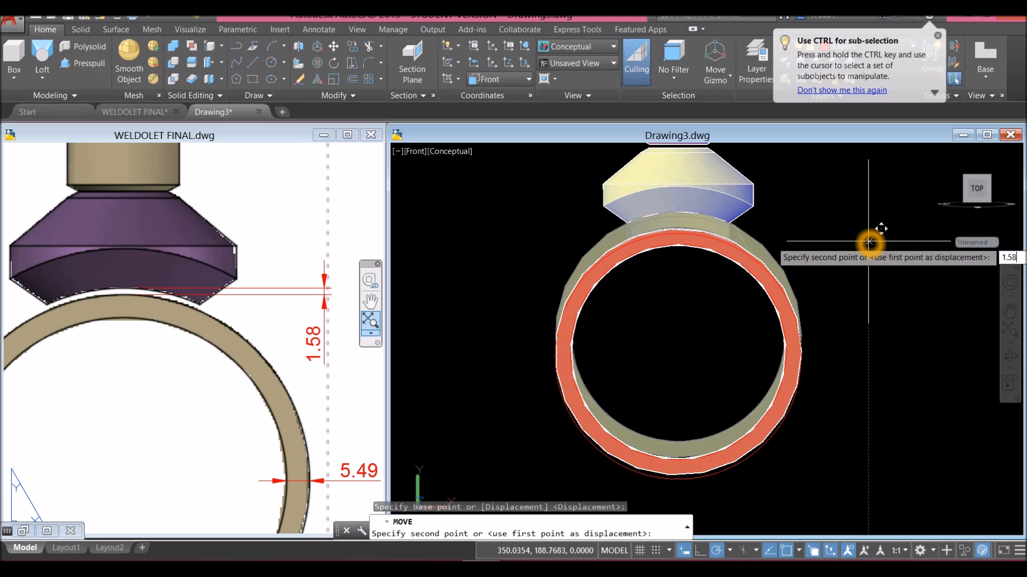
key(Return)
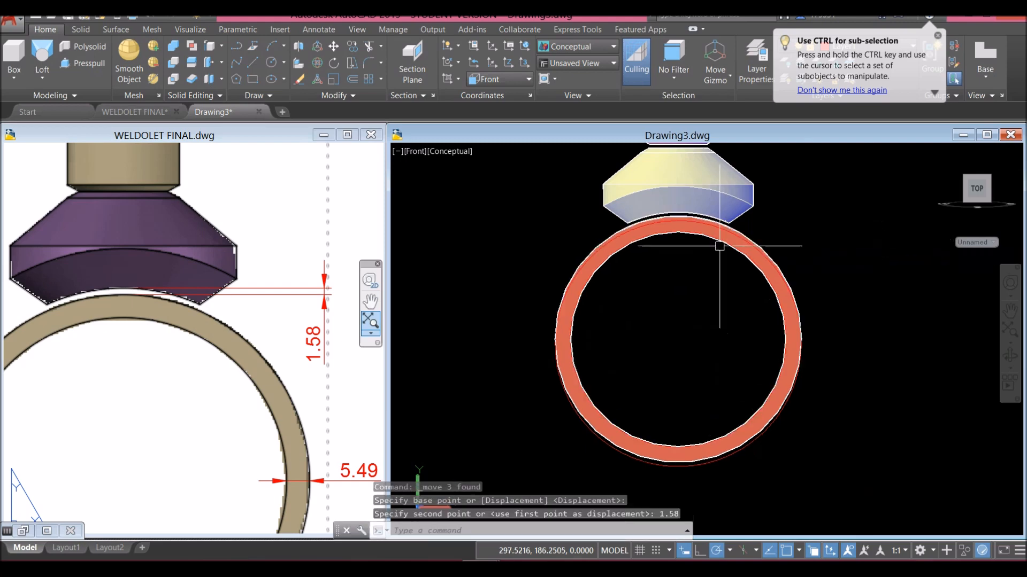
Inspect the gap under the weldolet up close and set the visual style to Realistic.
scroll(679, 221, up, 3)
shift+middle_drag(680, 221, 664, 327)
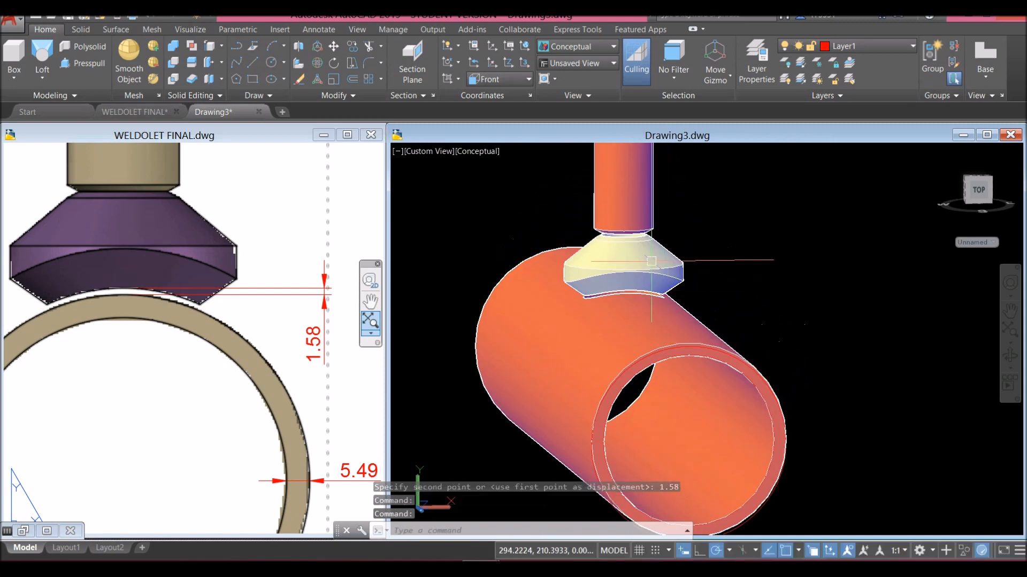
scroll(648, 258, up, 3)
shift+middle_drag(648, 250, 670, 252)
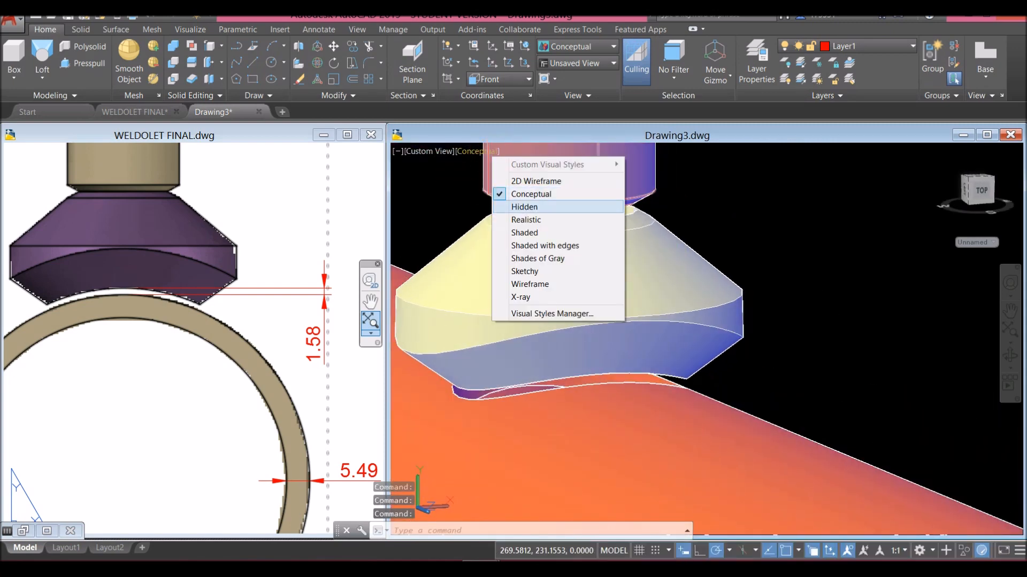
click(526, 220)
scroll(732, 221, down, 3)
shift+middle_drag(731, 221, 730, 212)
Assign the branch pipe and the main pipe to layer 0.
click(707, 191)
click(763, 293)
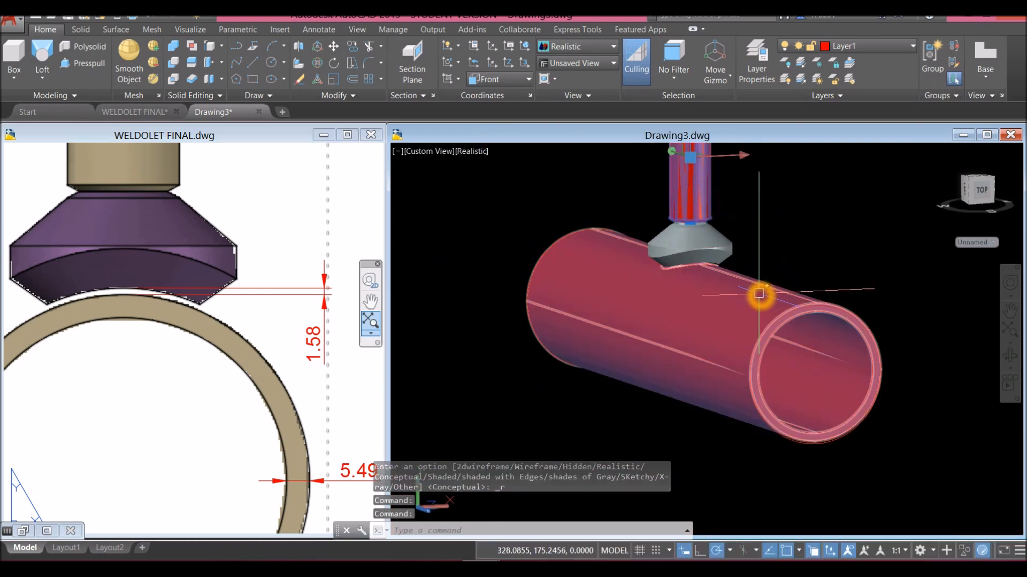
click(860, 48)
click(853, 65)
key(Escape)
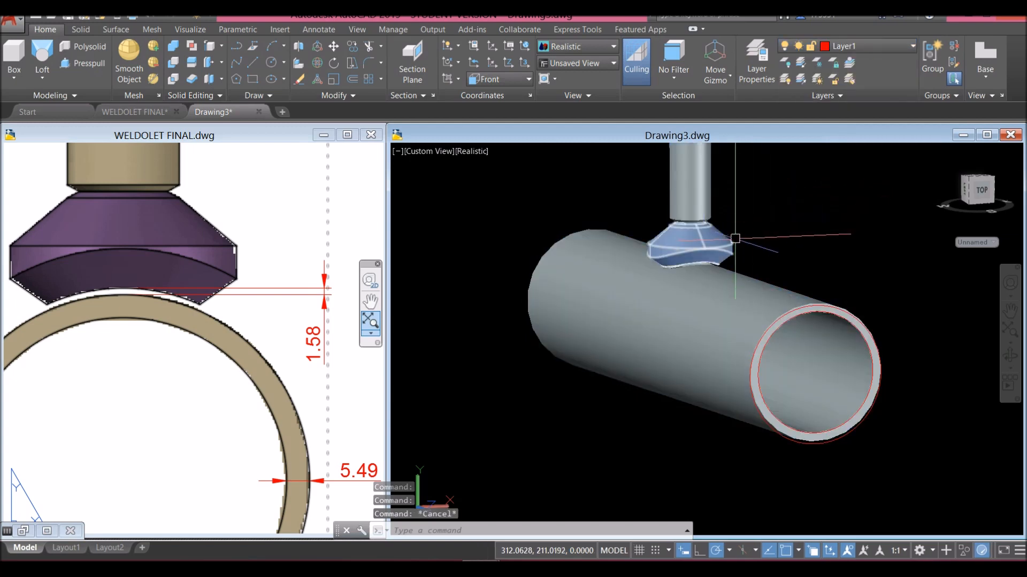
Put the weldolet on Layer1.
click(730, 236)
click(879, 47)
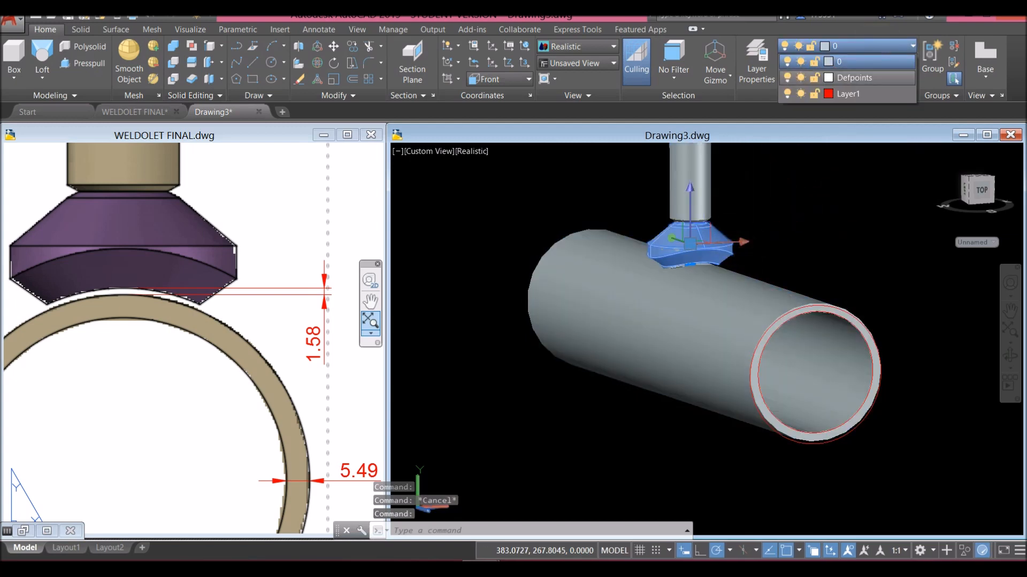
click(850, 88)
mouse_move(749, 221)
shift+middle_down()
mouse_move(725, 219)
mouse_move(754, 236)
shift+middle_up()
scroll(668, 212, up, 5)
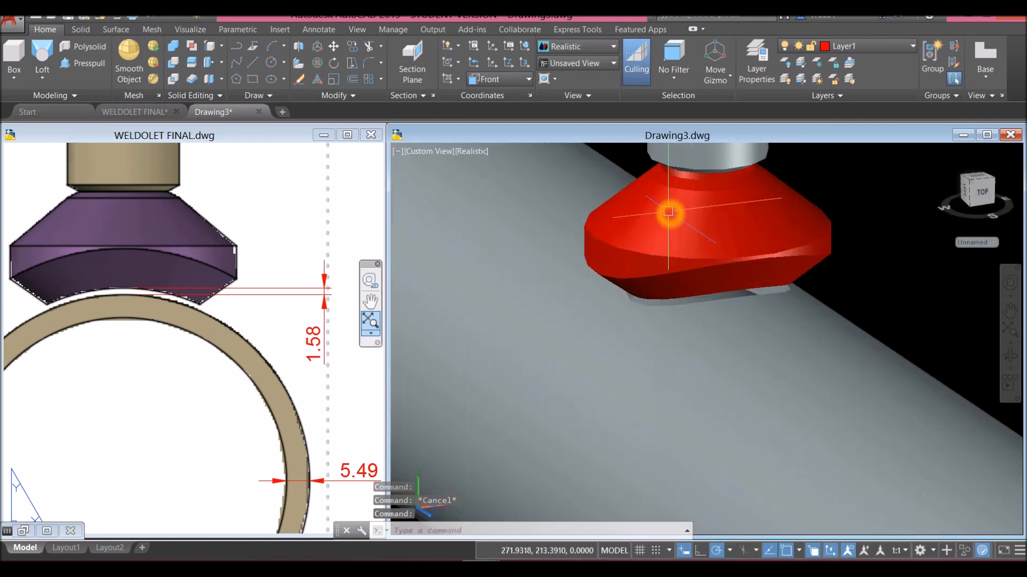
Delete the leftover outer circle at the front end of the main pipe.
scroll(672, 210, down, 2)
shift+middle_drag(671, 211, 635, 191)
scroll(674, 229, down, 3)
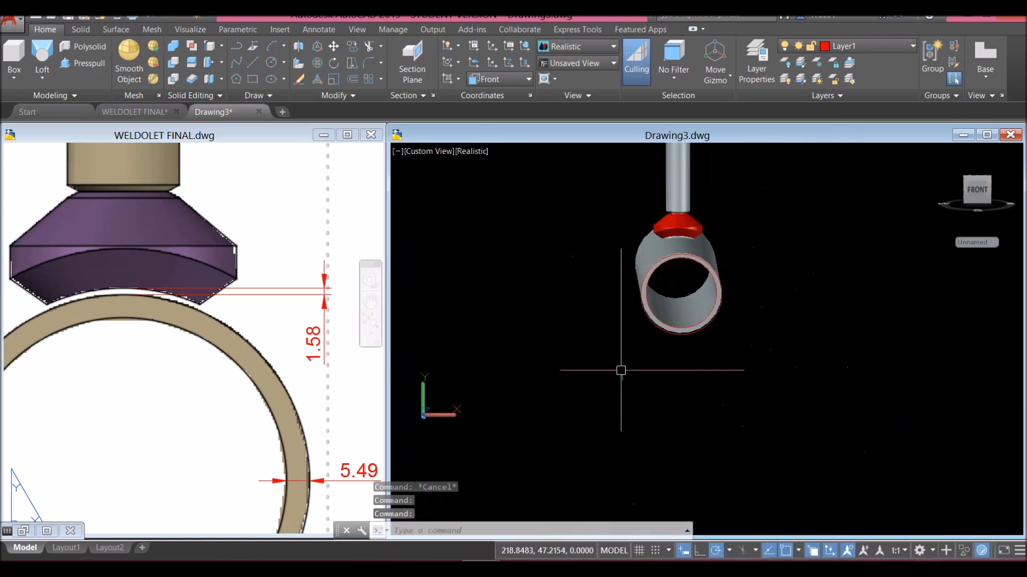
scroll(621, 370, up, 4)
click(720, 274)
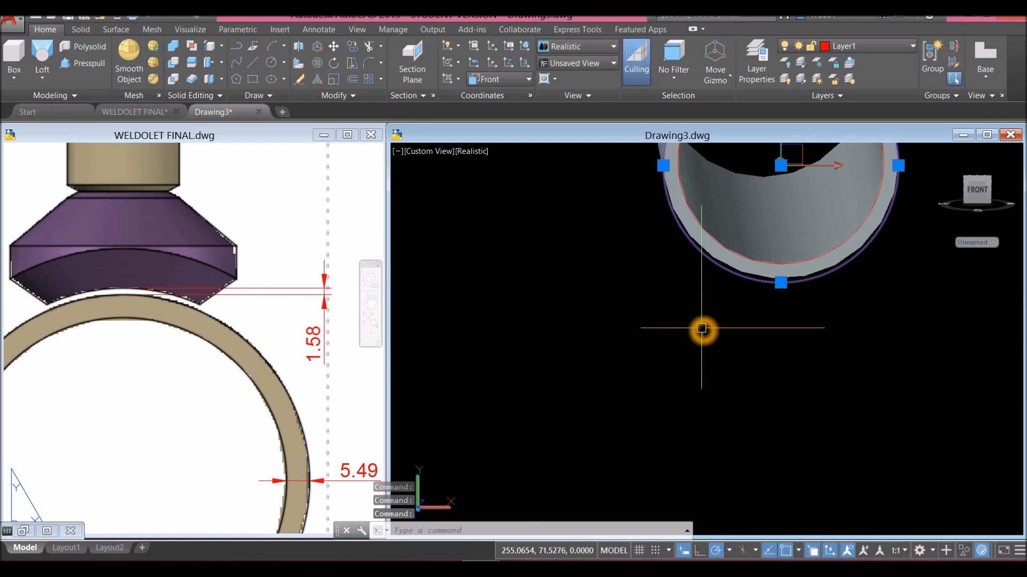
key(Delete)
Delete the leftover inner circle at the main pipe's front end and review the whole assembly.
scroll(759, 294, up, 3)
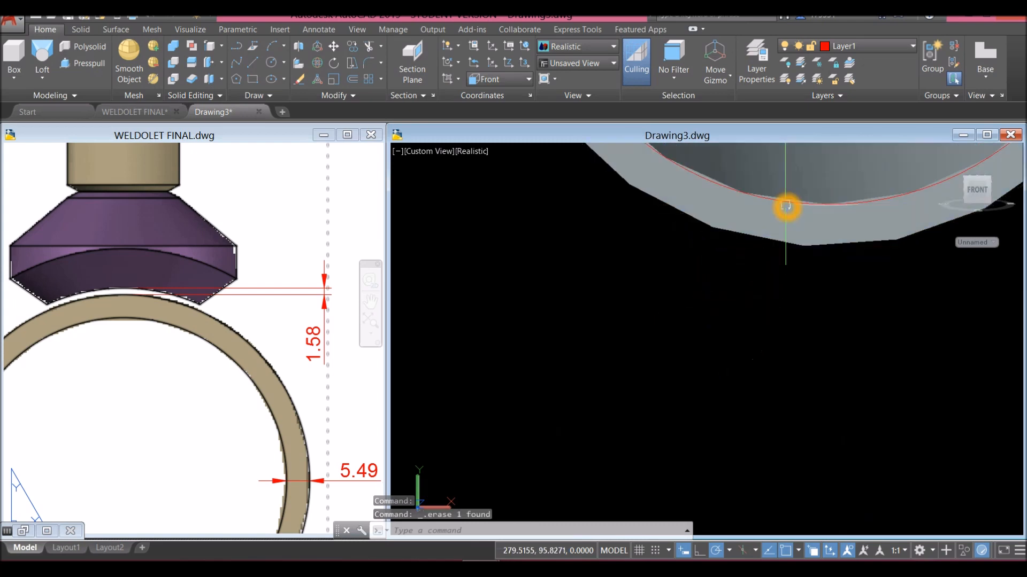
click(786, 205)
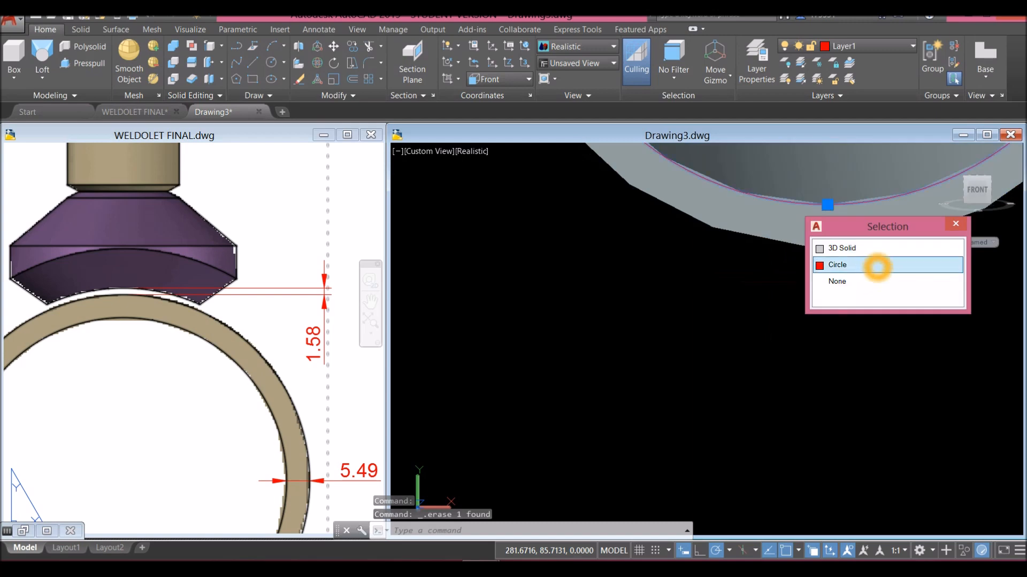
click(876, 266)
key(Delete)
scroll(773, 323, down, 3)
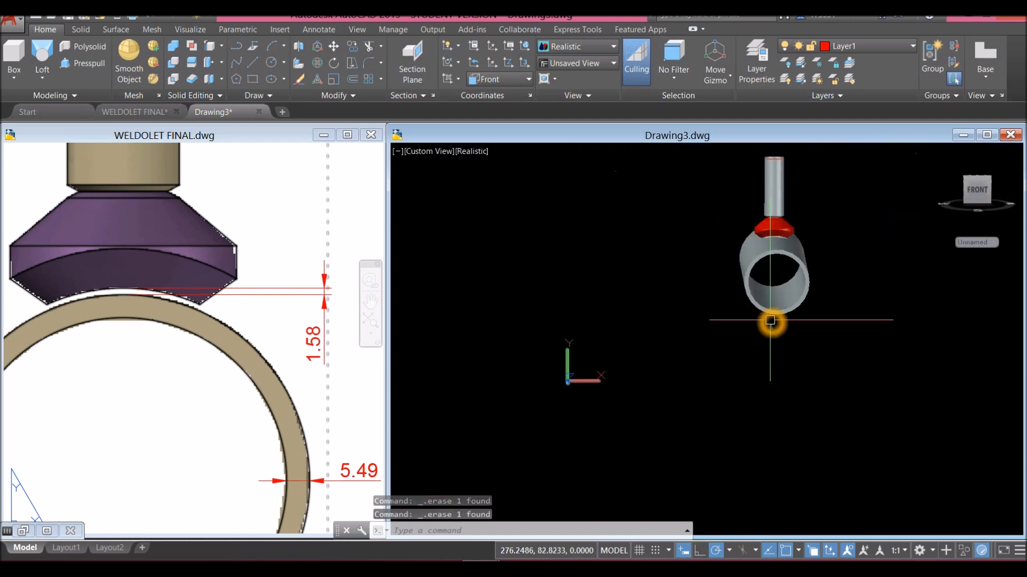
shift+middle_drag(747, 450, 823, 441)
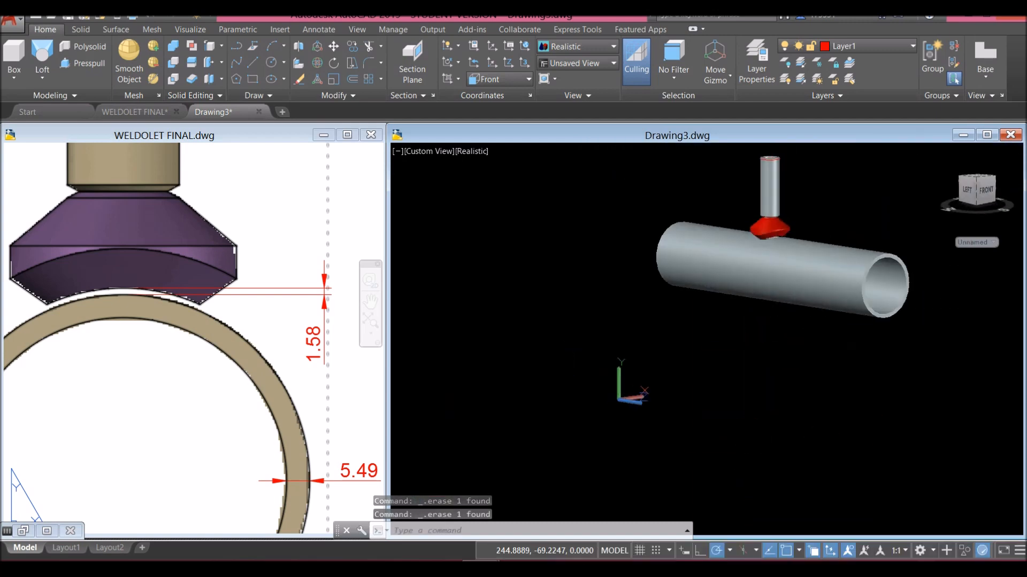
scroll(811, 298, up, 3)
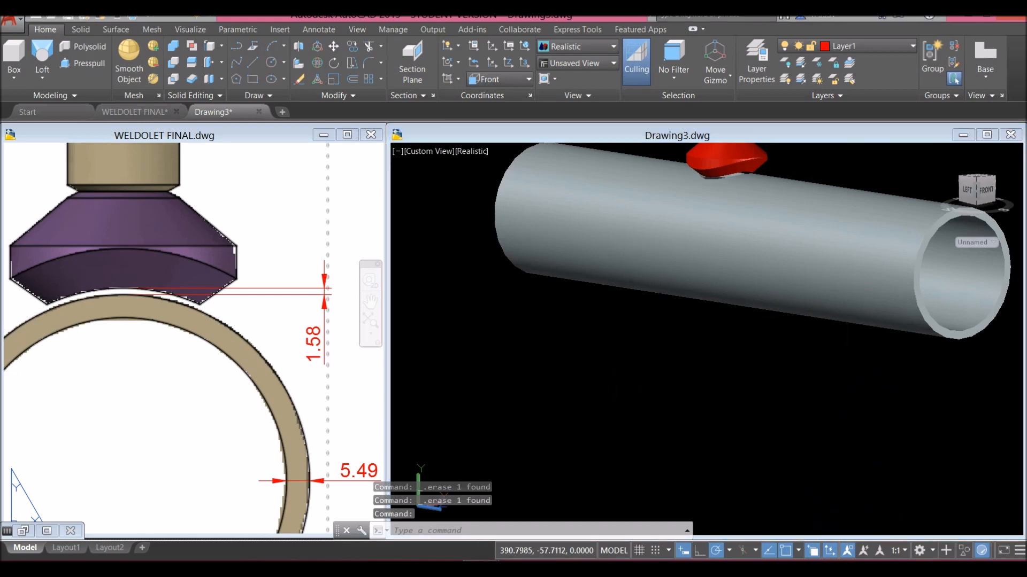